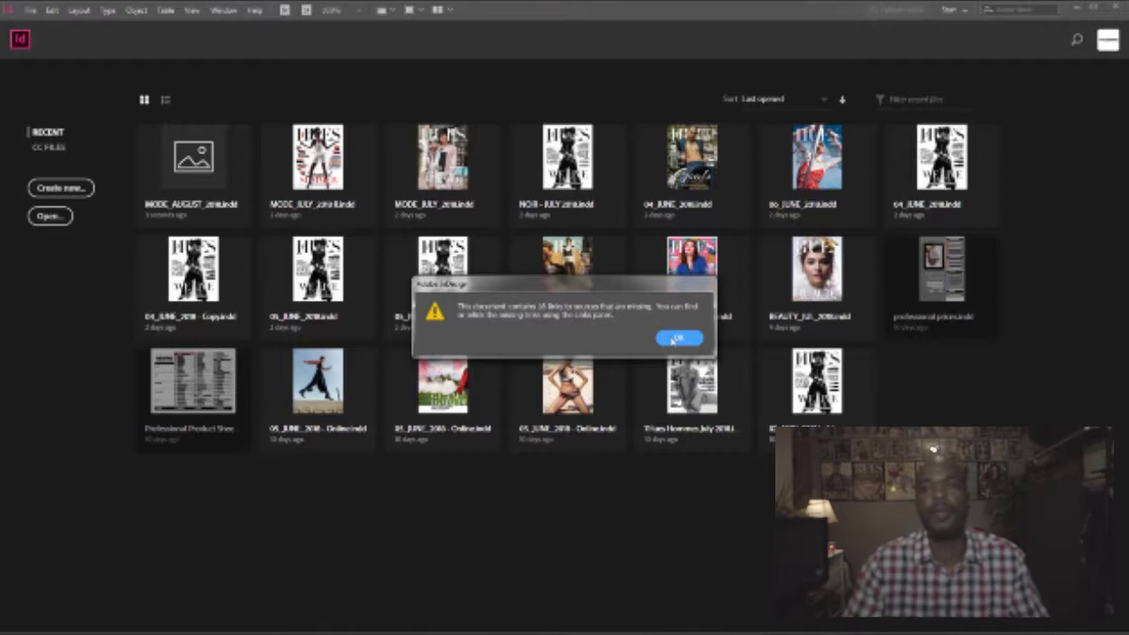
# Dismiss the missing-links warning and look through the magazine's covers, contents and opening spreads.
pyautogui.click(675, 339)
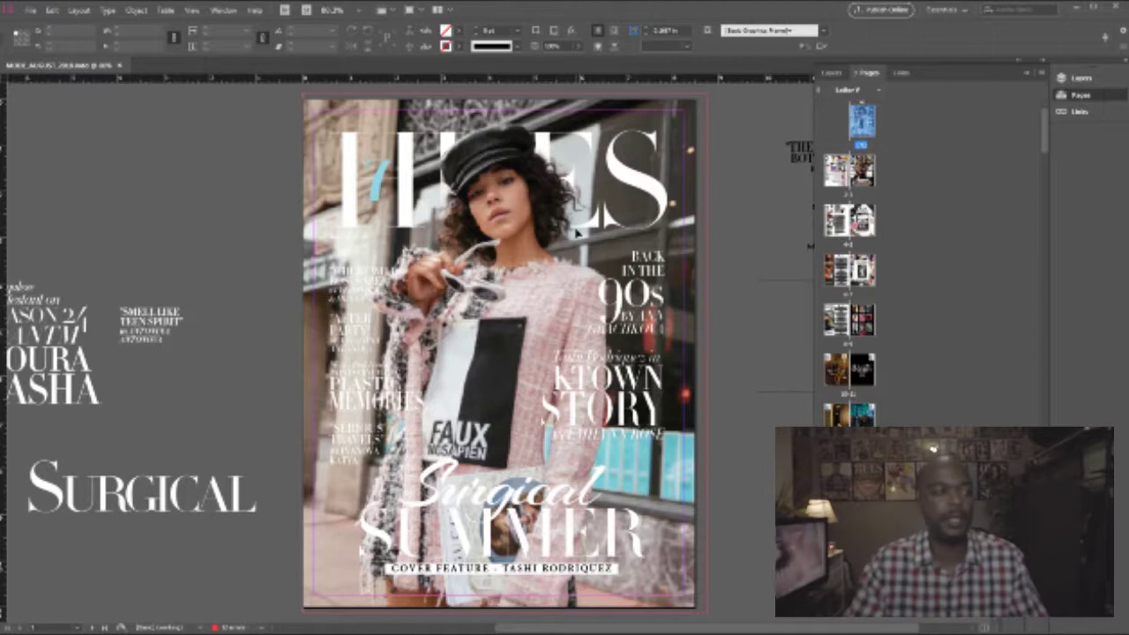
pyautogui.scroll(-10, 744, 324)
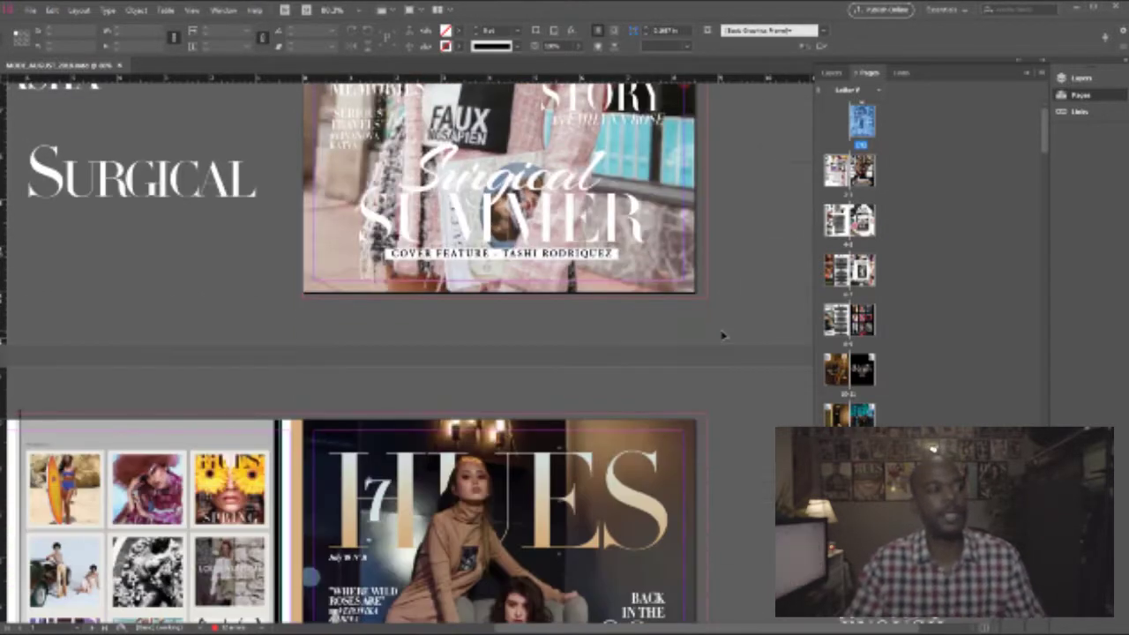
pyautogui.scroll(-5, 722, 334)
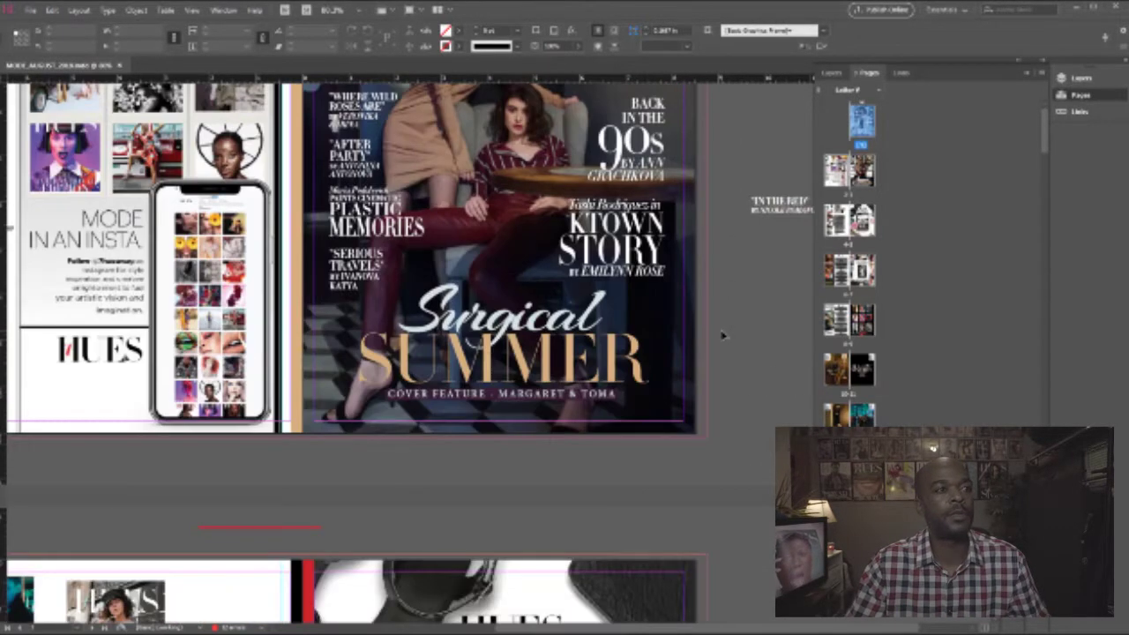
pyautogui.scroll(4, 722, 334)
pyautogui.hscroll(-3, 722, 335)
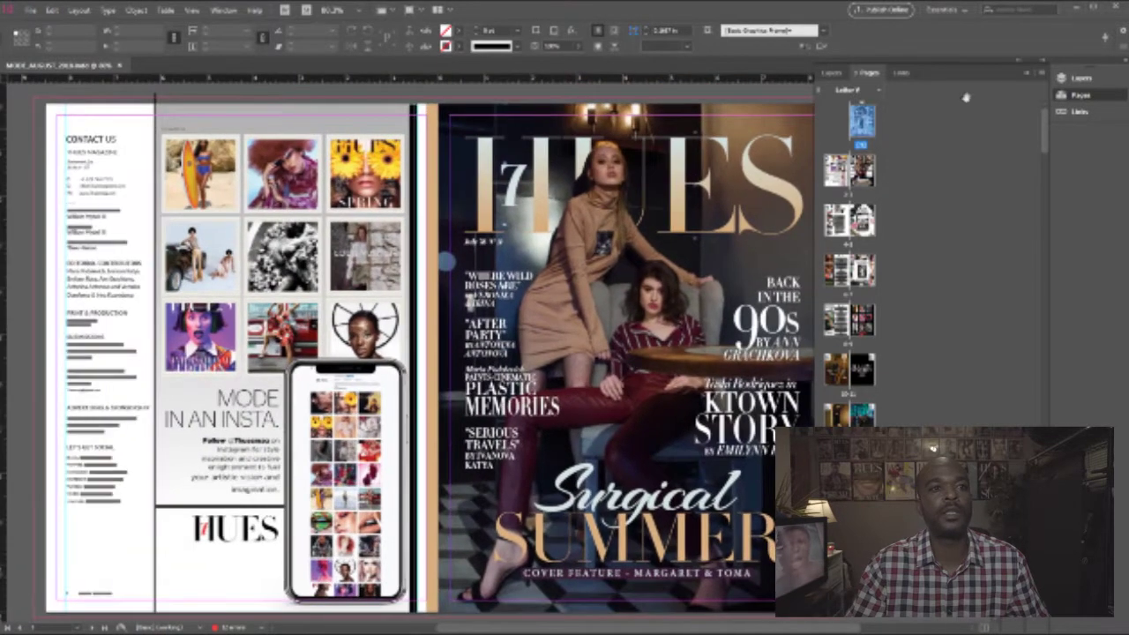
pyautogui.click(1034, 77)
pyautogui.scroll(-12, 900, 323)
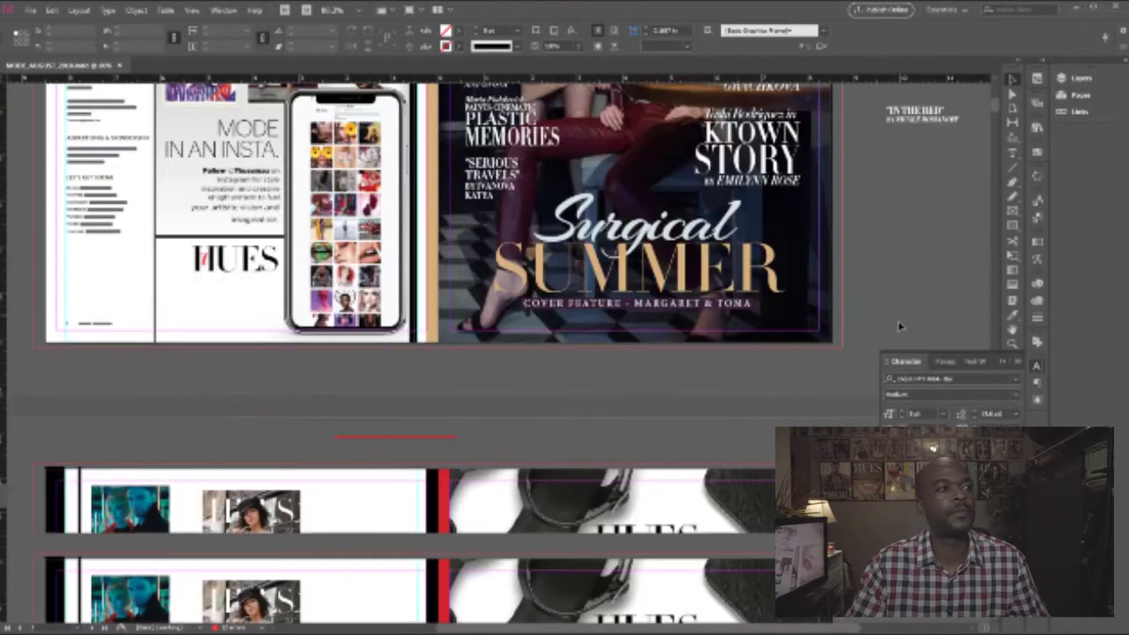
pyautogui.scroll(-15, 945, 328)
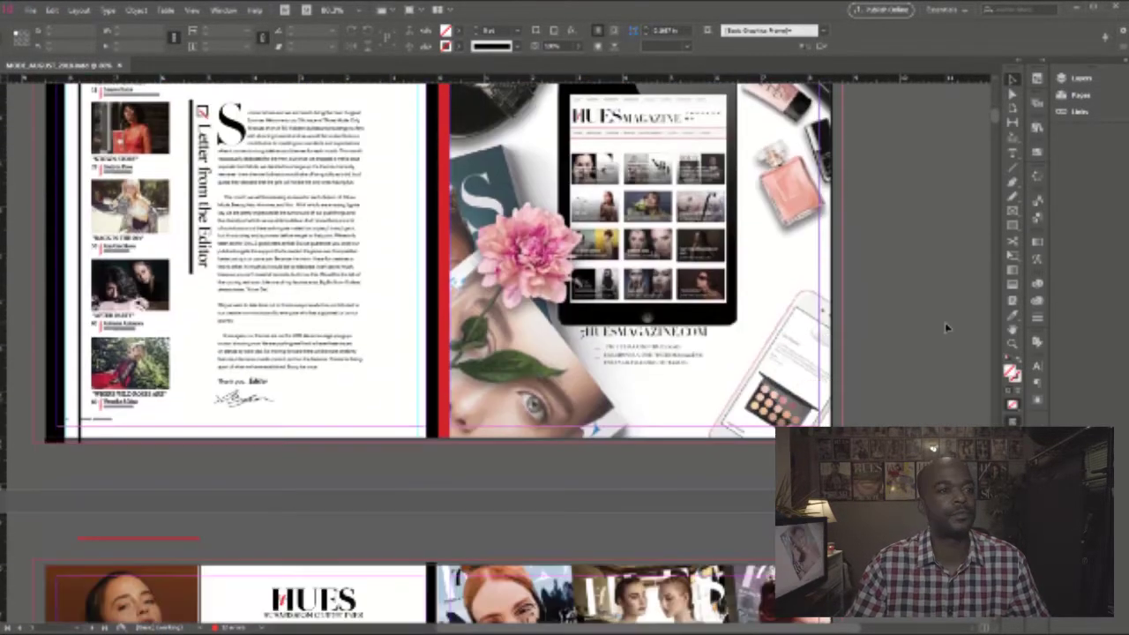
pyautogui.scroll(-12, 949, 328)
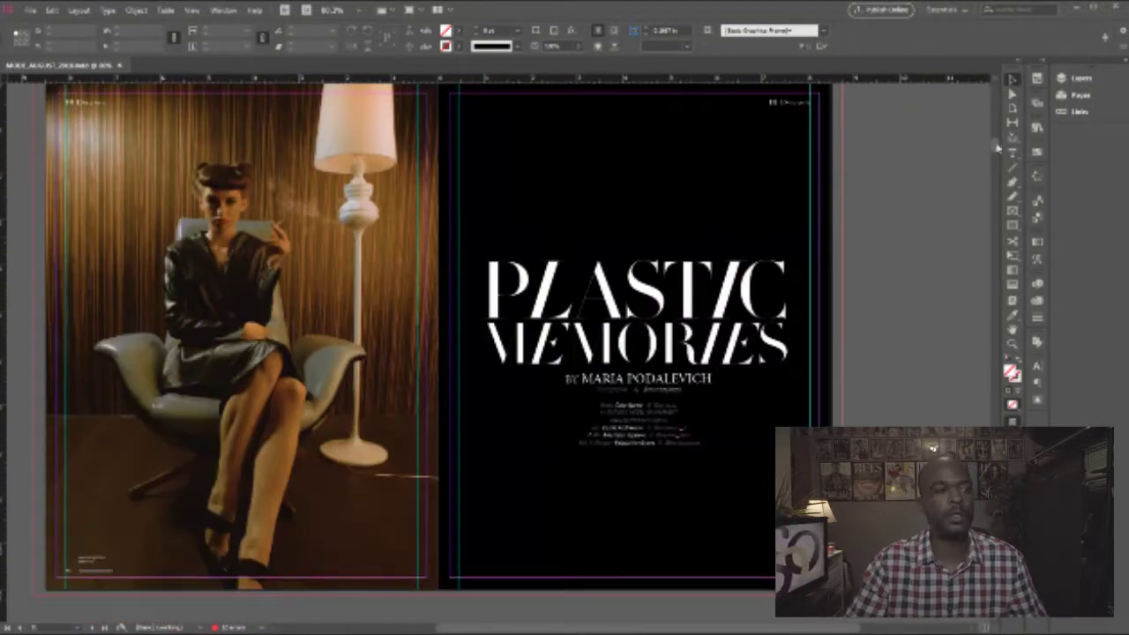
# Look over the rest of the magazine's editorial spreads at overview scale, through to the closing advertising pages.
pyautogui.hotkey('ctrl', '-')
pyautogui.hotkey('ctrl', '-')
pyautogui.hotkey('ctrl', '-')
pyautogui.hotkey('ctrl', '-')
pyautogui.hotkey('ctrl', '-')
pyautogui.hotkey('ctrl', '-')
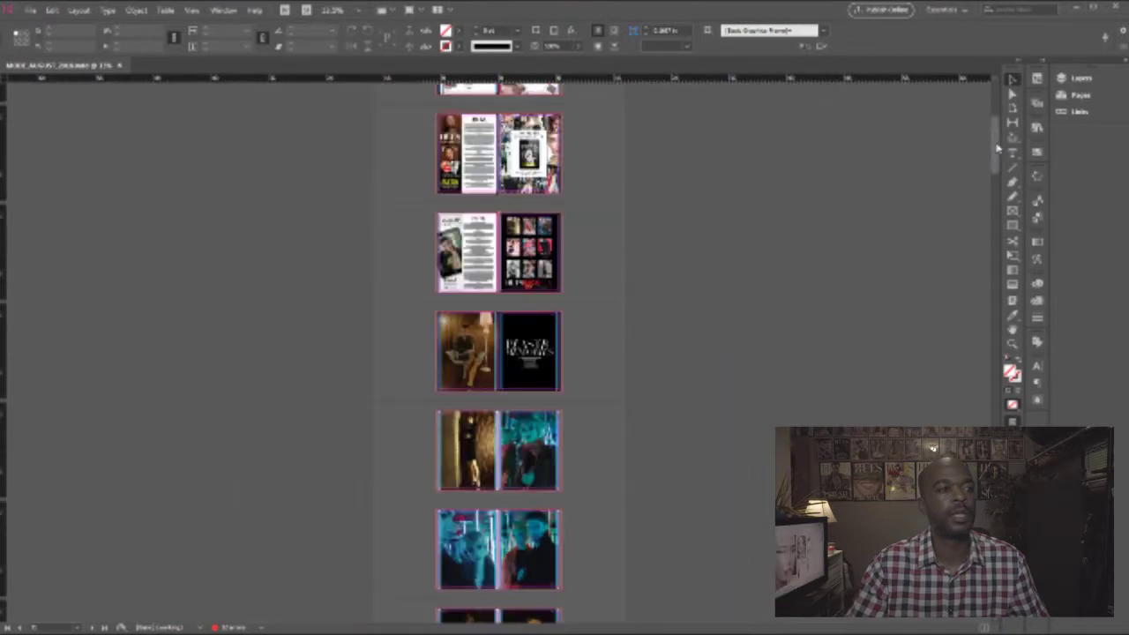
pyautogui.scroll(-10, 744, 244)
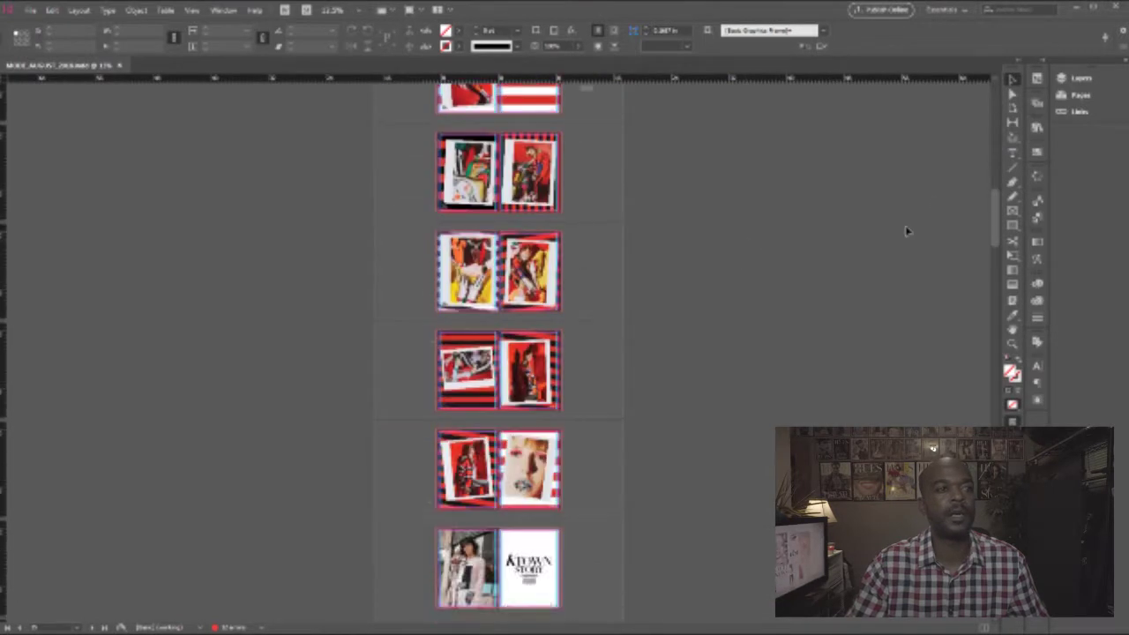
pyautogui.scroll(-15, 1000, 212)
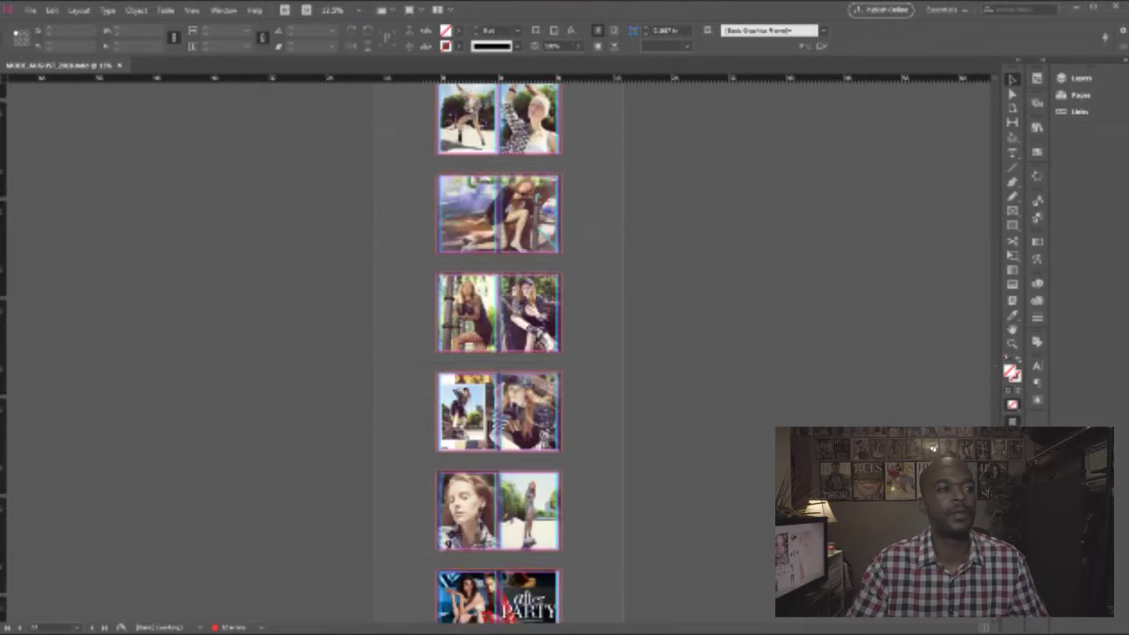
pyautogui.scroll(-15, 499, 353)
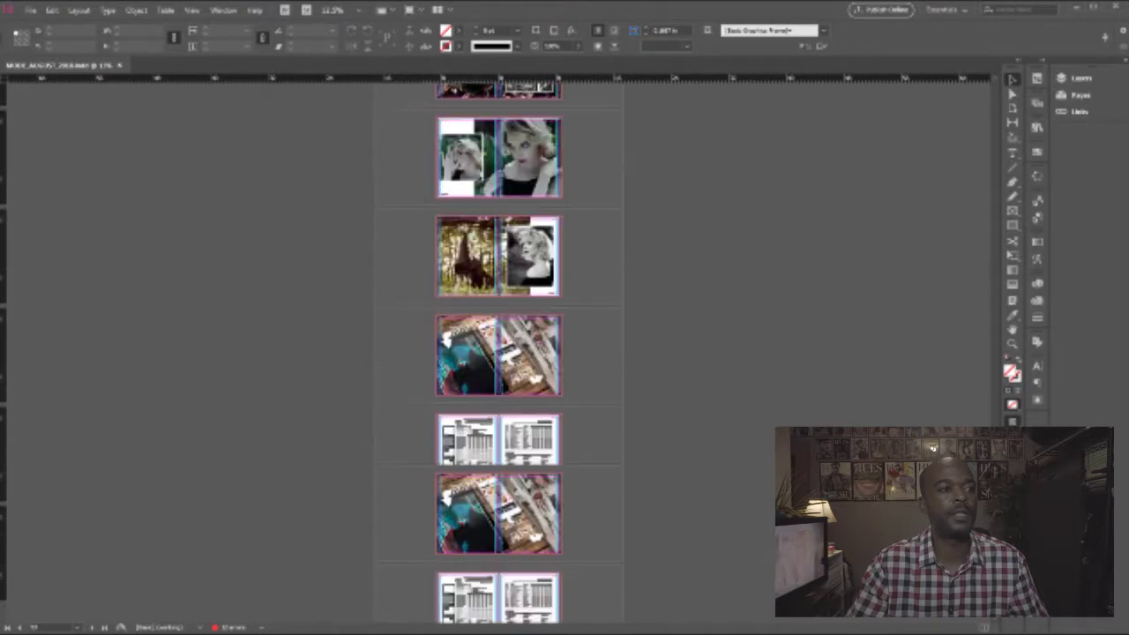
pyautogui.scroll(-5, 499, 353)
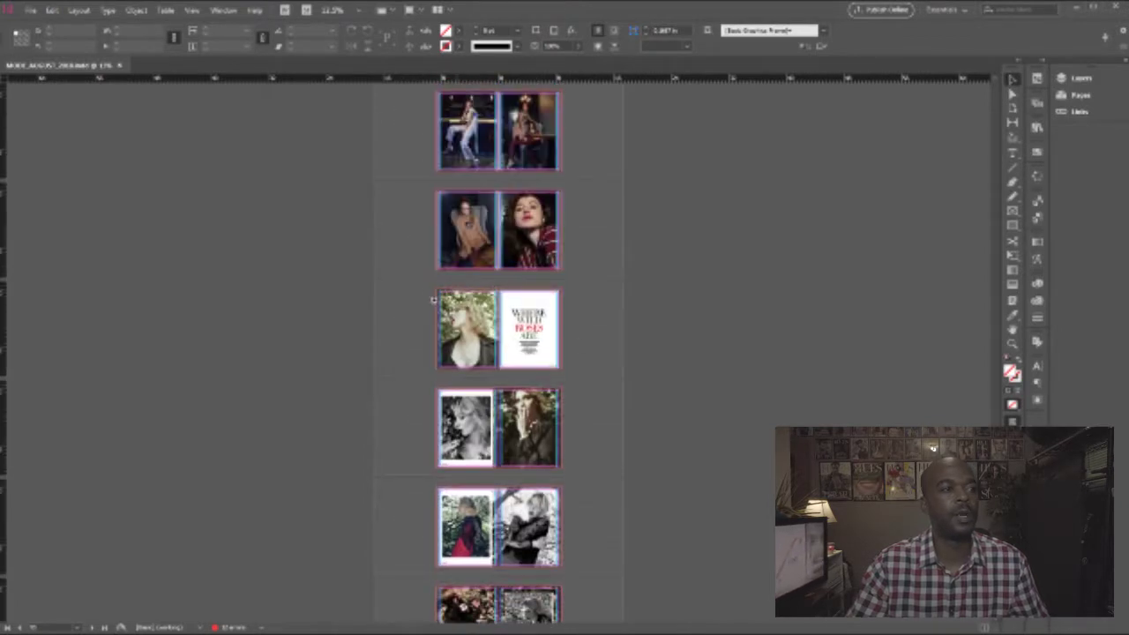
# Examine the title and credits layout on the opening spread of the "Where Wild Roses Are" editorial.
pyautogui.scroll(3, 632, 431)
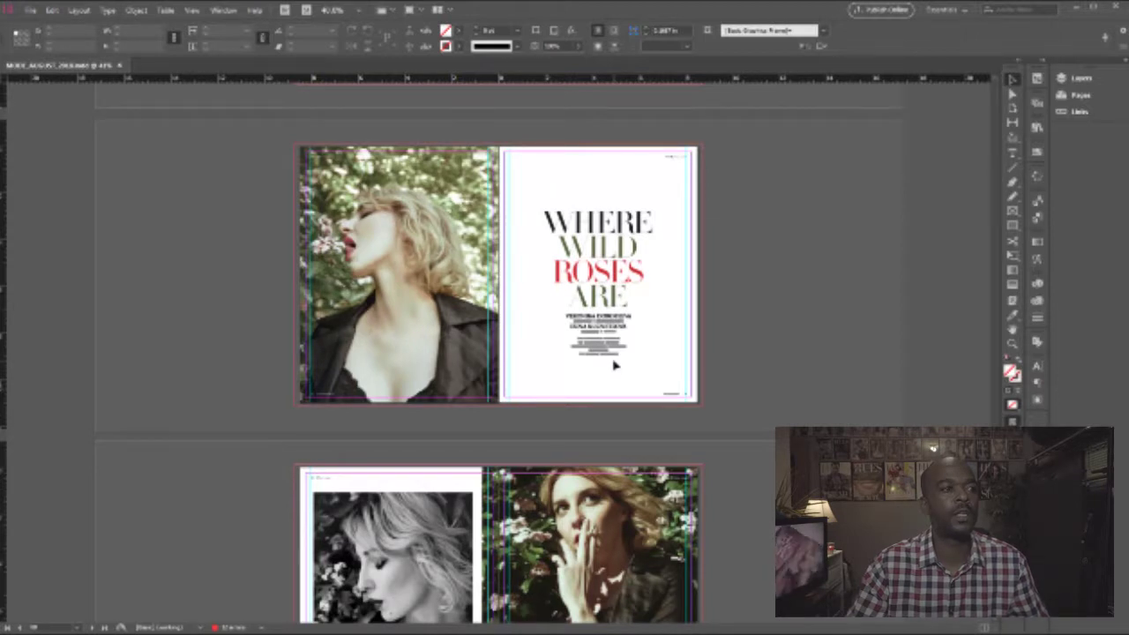
pyautogui.scroll(4, 553, 307)
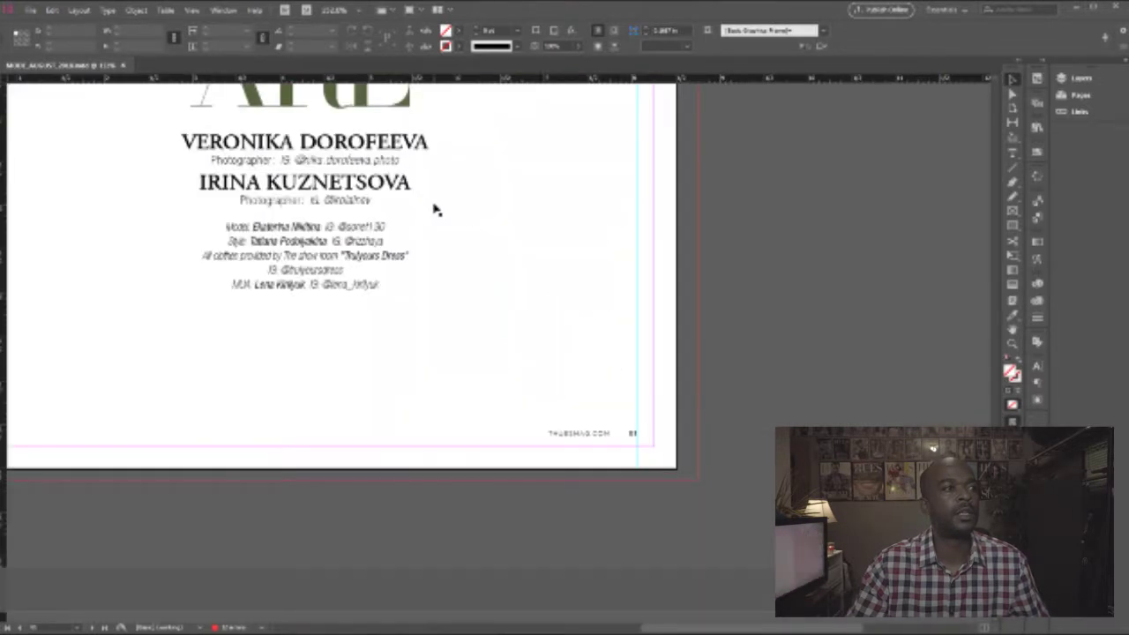
pyautogui.moveTo(435, 209); pyautogui.dragTo(656, 452)
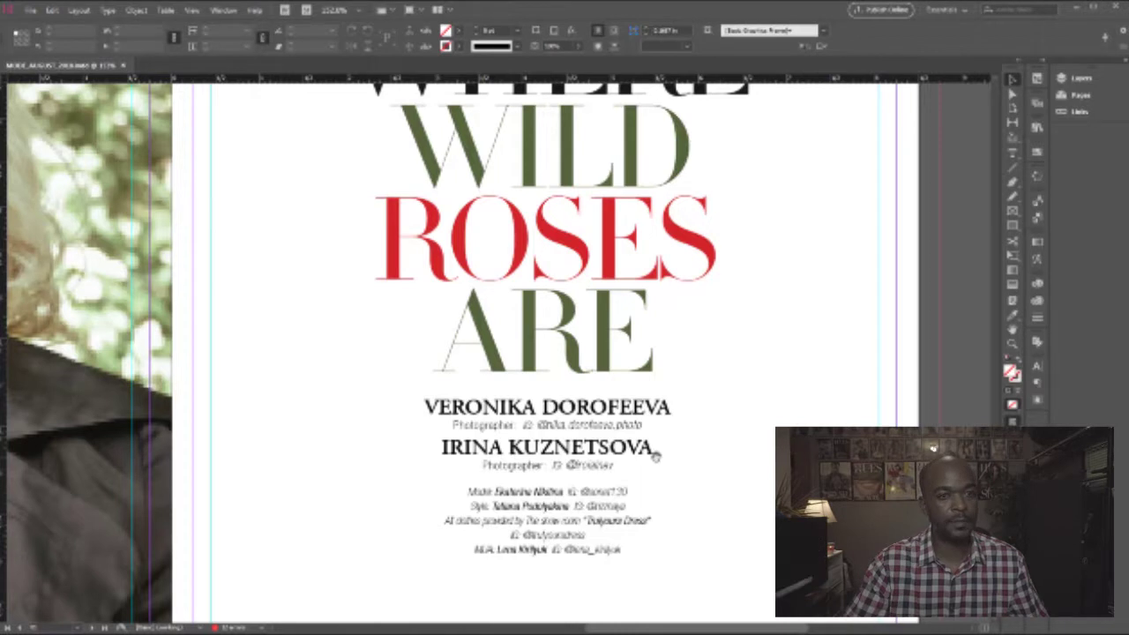
pyautogui.hotkey('ctrl', '-')
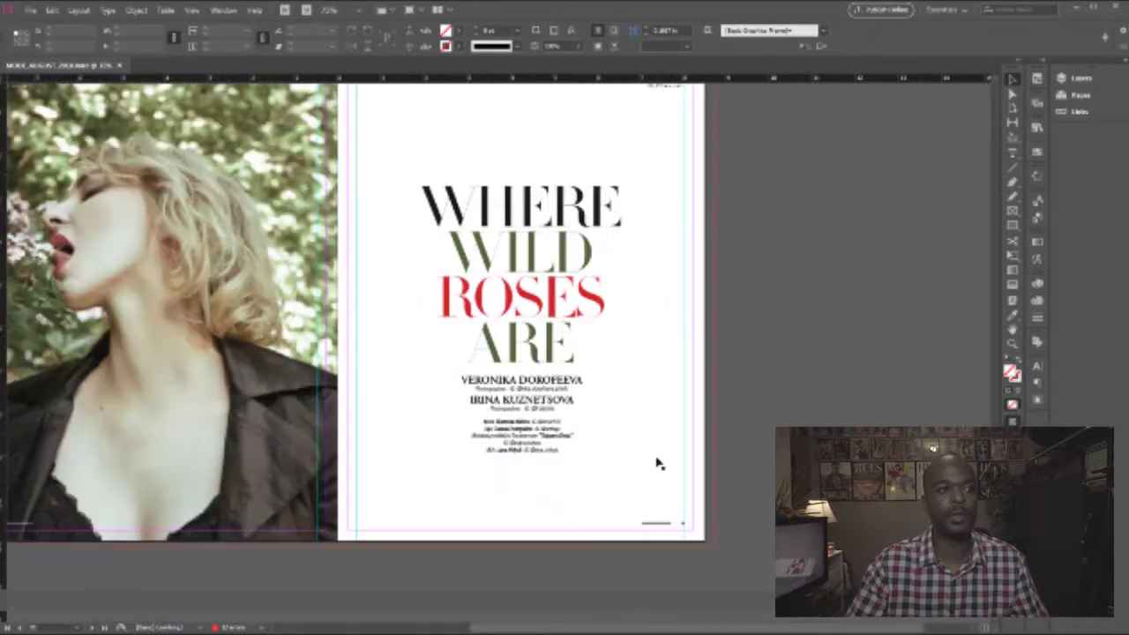
pyautogui.hotkey('ctrl', '-')
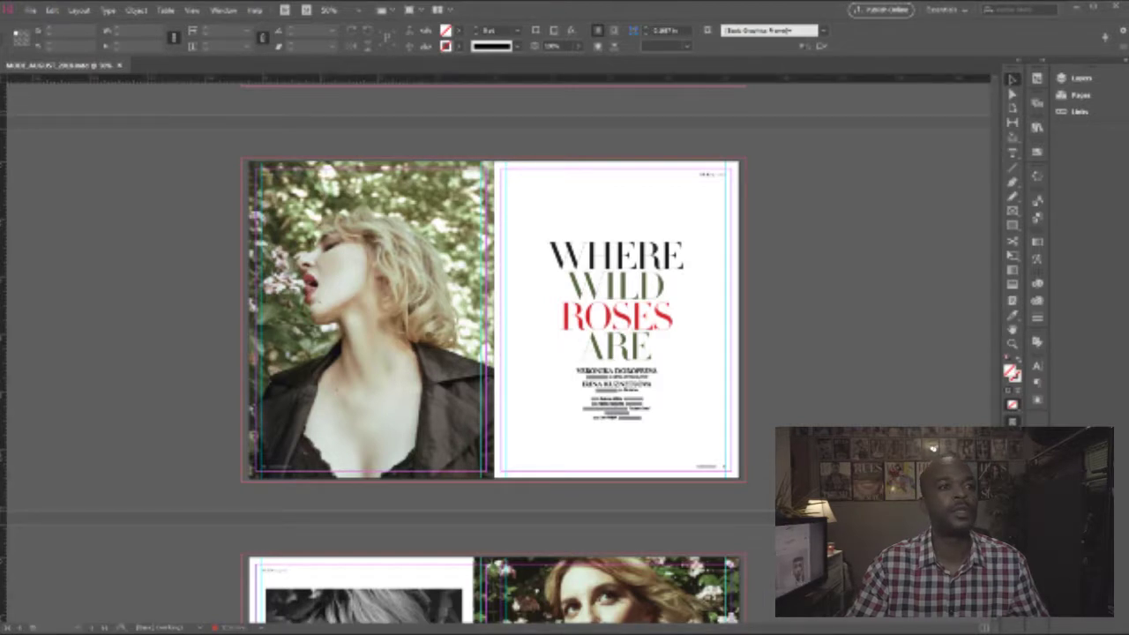
# Switch to Windows Explorer, open the Gucci Revolution submission folder and look through its photos and credits files.
pyautogui.press('super+Right')
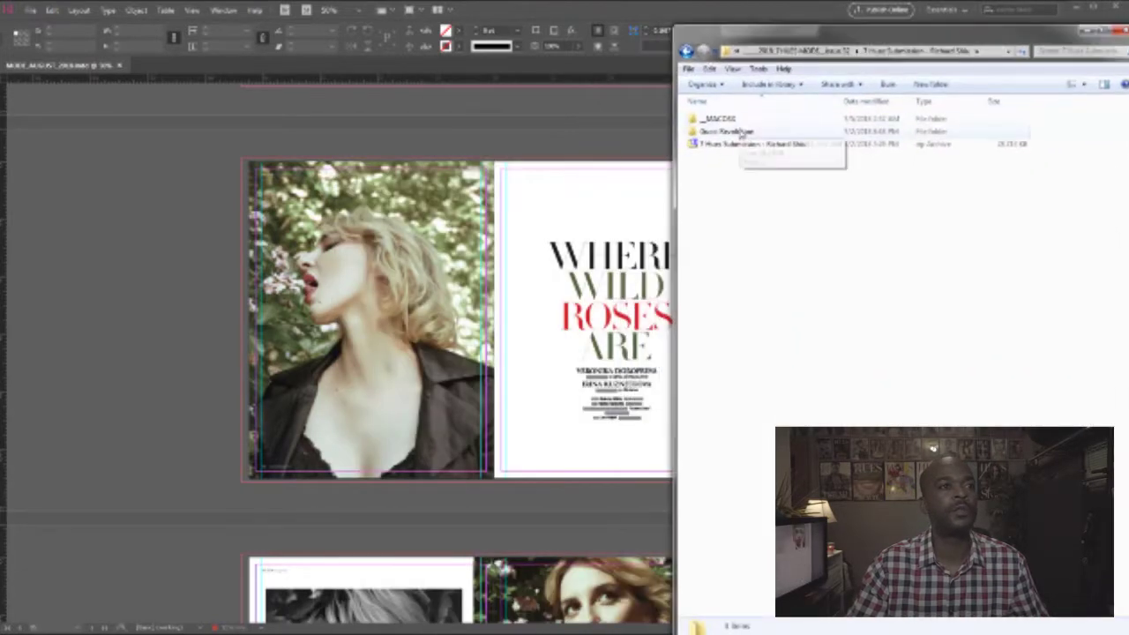
pyautogui.press('super+Left')
pyautogui.click(580, 125)
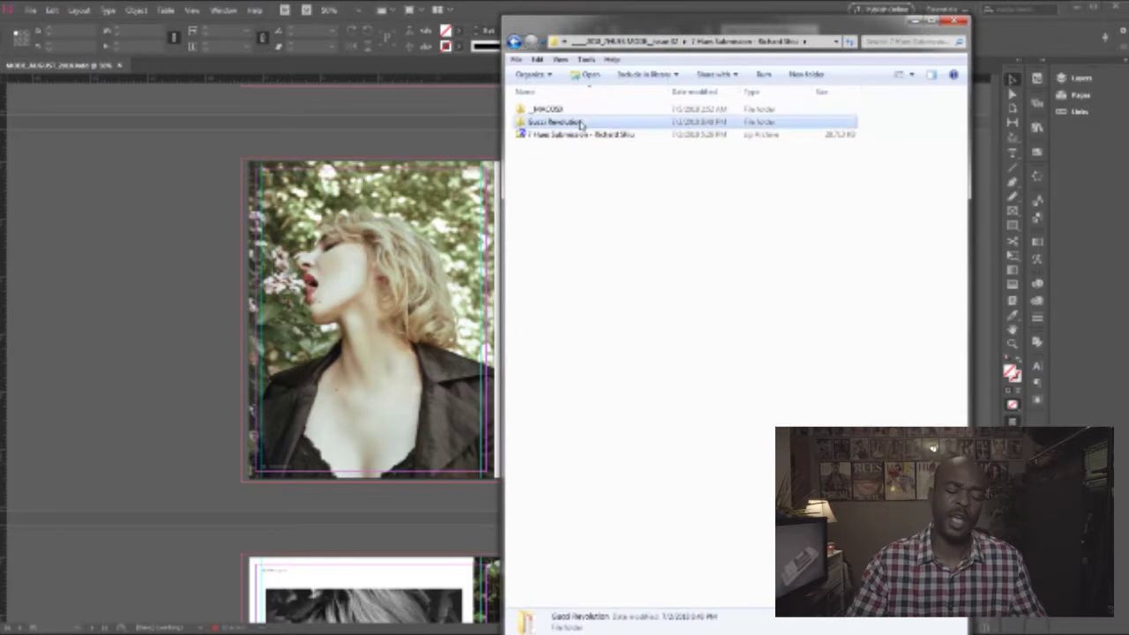
pyautogui.doubleClick(580, 124)
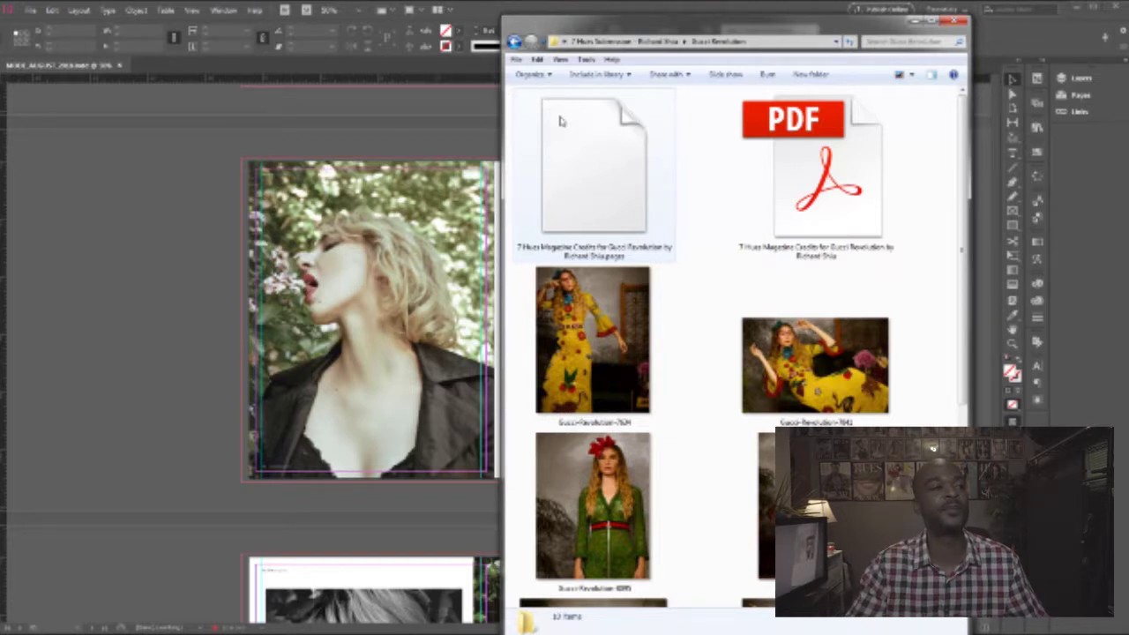
pyautogui.scroll(-3, 574, 246)
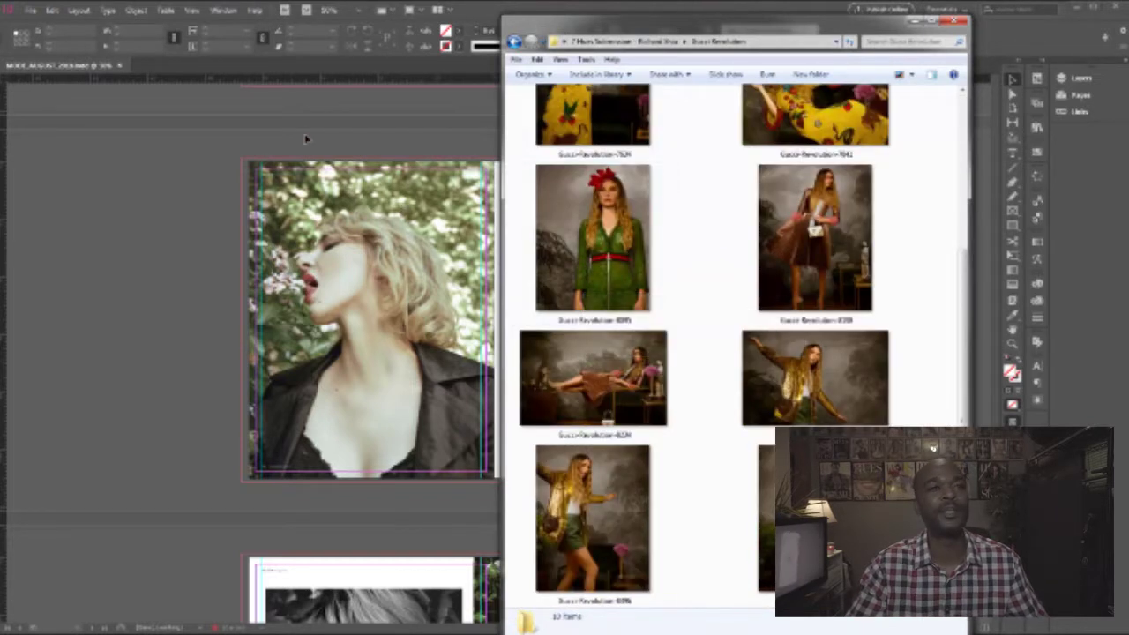
# Return to InDesign and examine the photo spreads of the "Where Wild Roses Are" editorial through to its last spread.
pyautogui.click(307, 131)
pyautogui.scroll(-10, 809, 257)
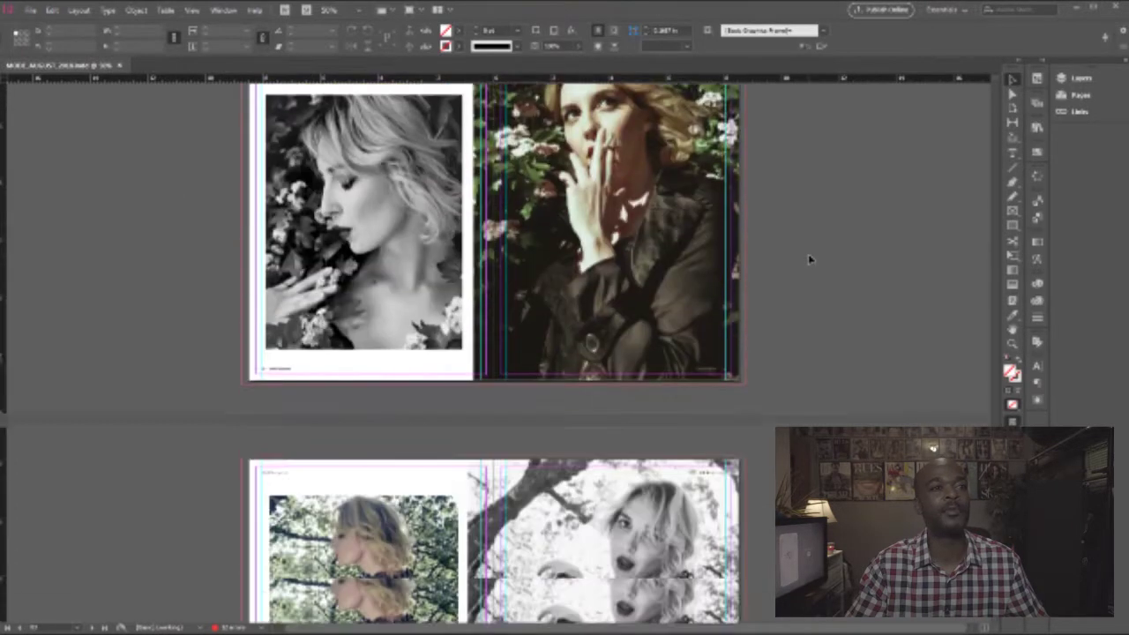
pyautogui.scroll(-10, 809, 259)
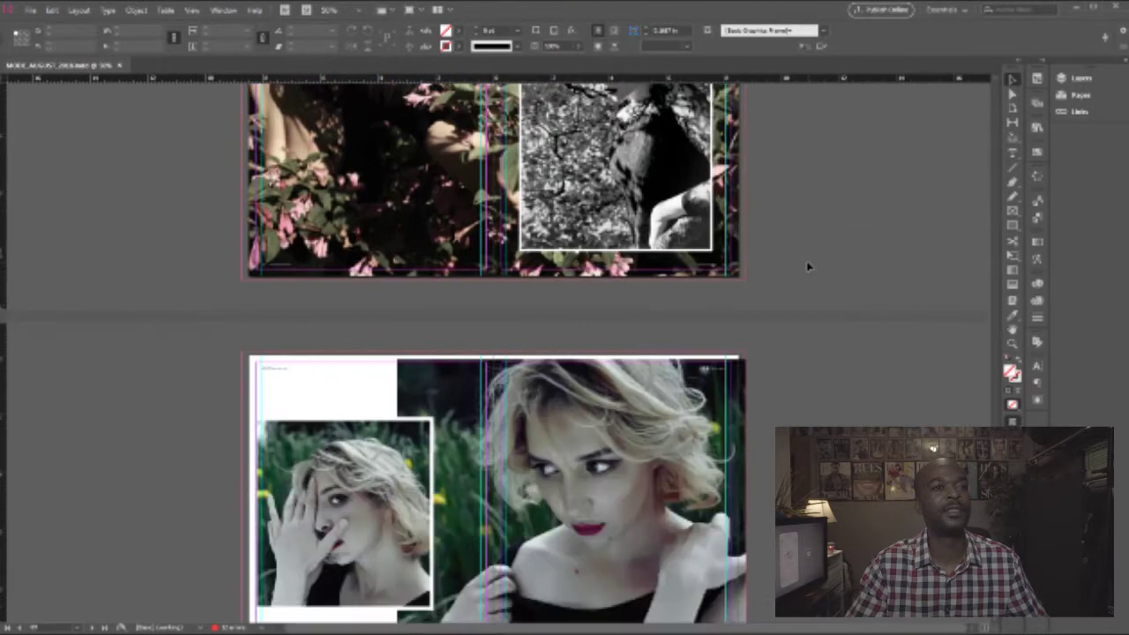
pyautogui.scroll(-10, 809, 266)
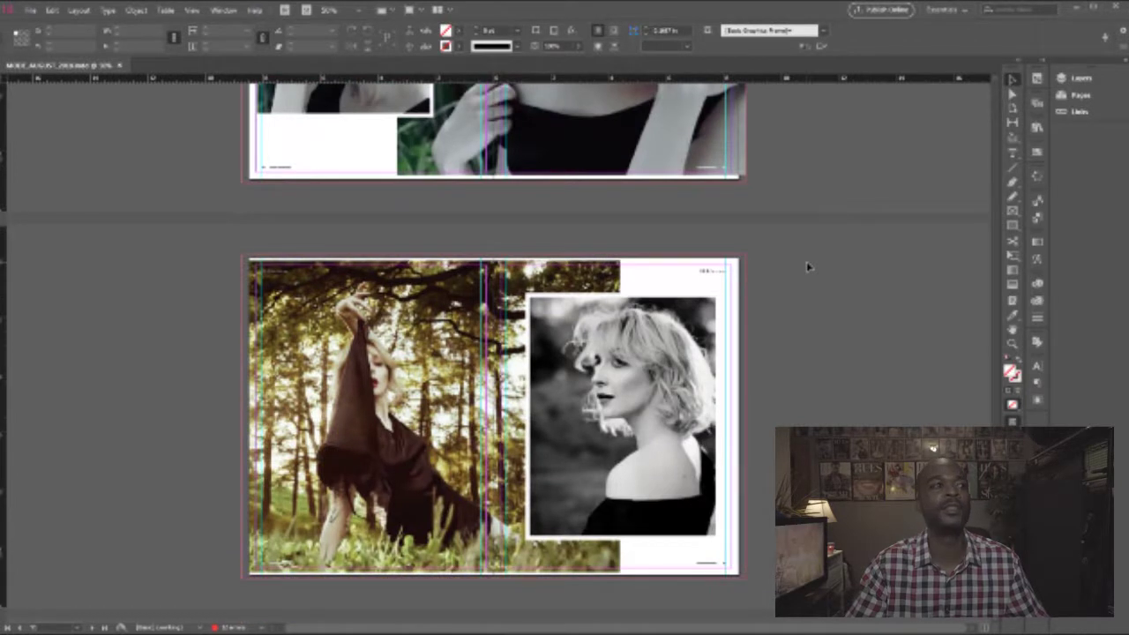
pyautogui.scroll(-3, 809, 266)
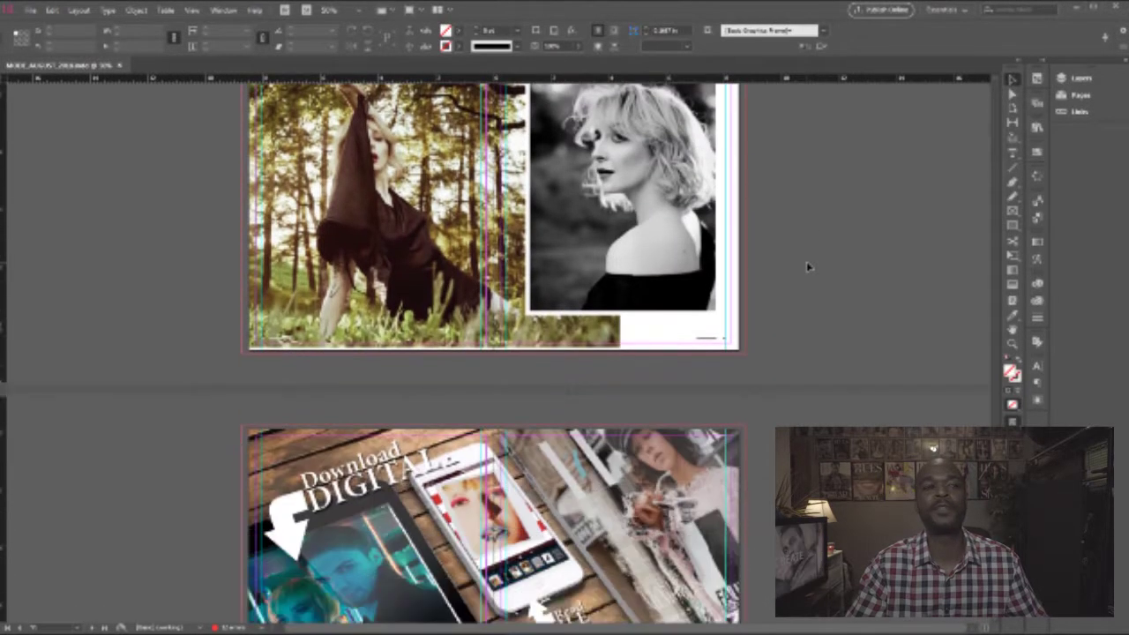
pyautogui.scroll(5, 808, 266)
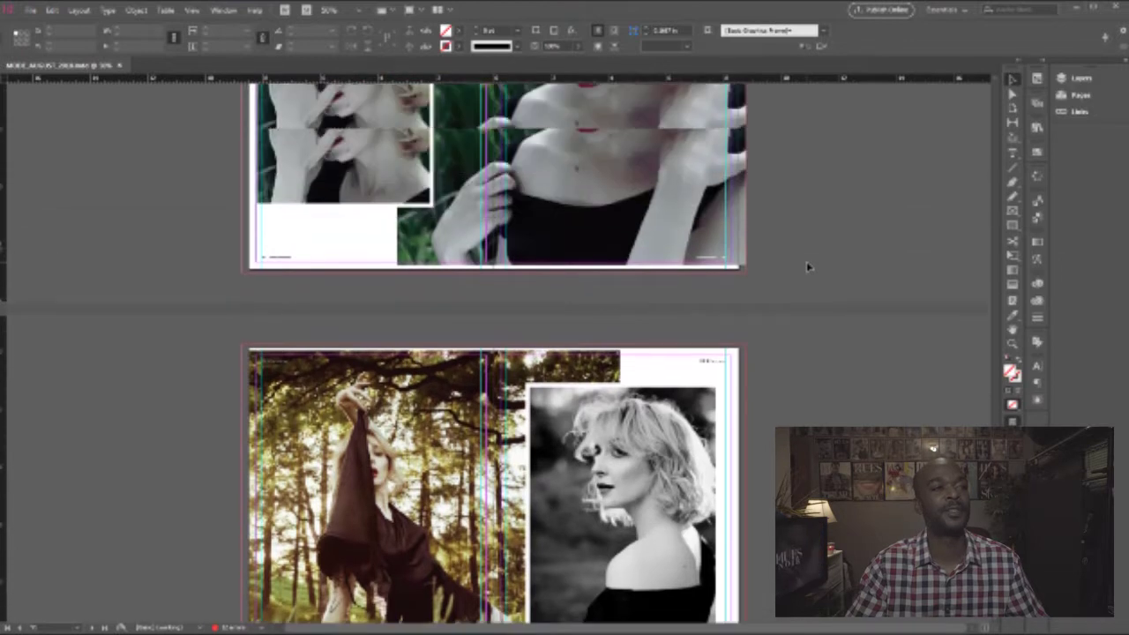
pyautogui.scroll(-3, 808, 266)
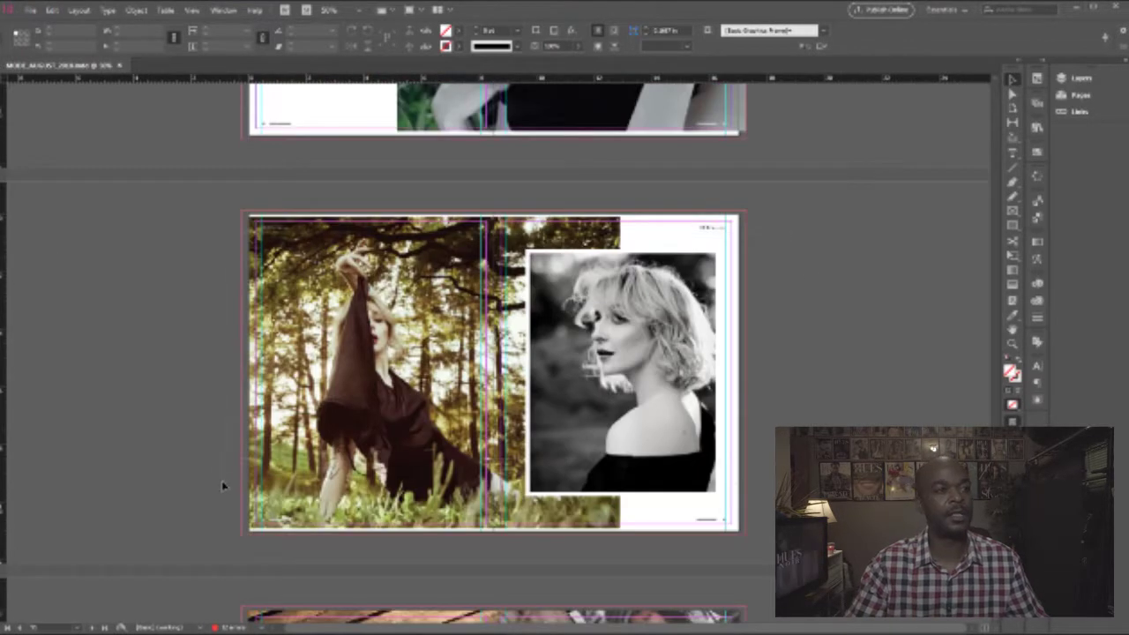
# Select everything on the editorial's last spread, then compare the layouts of all its spreads at a smaller scale.
pyautogui.hotkey('ctrl', 'a')
pyautogui.hotkey('ctrl', '-')
pyautogui.hotkey('ctrl', '-')
pyautogui.hotkey('ctrl', '-')
pyautogui.hotkey('ctrl', '=')
pyautogui.hotkey('ctrl', '=')
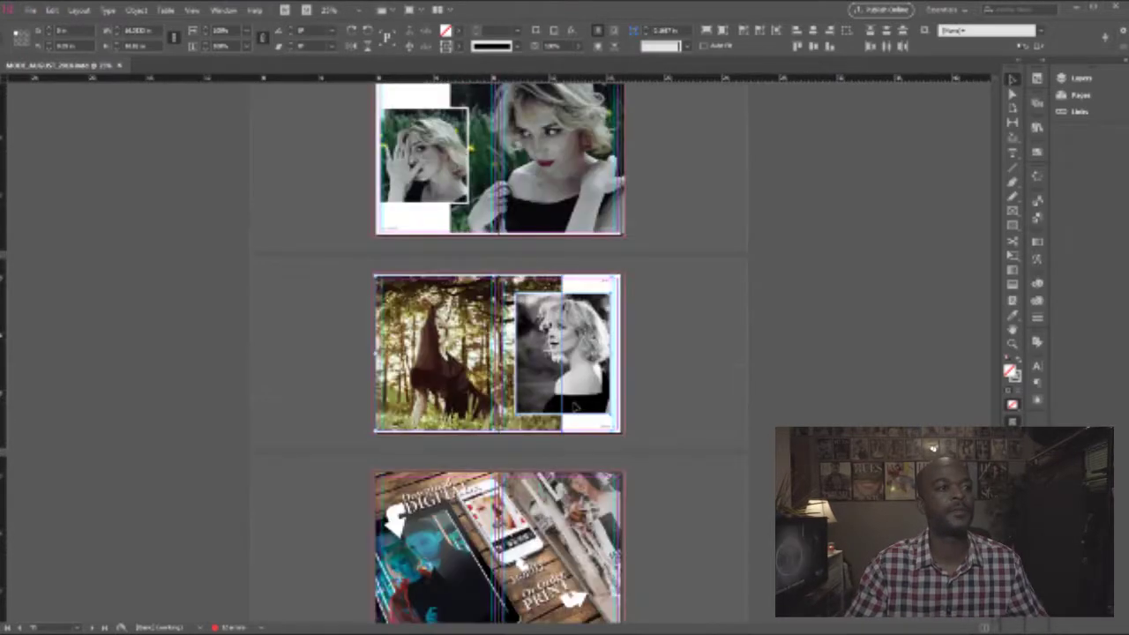
pyautogui.scroll(15, 574, 406)
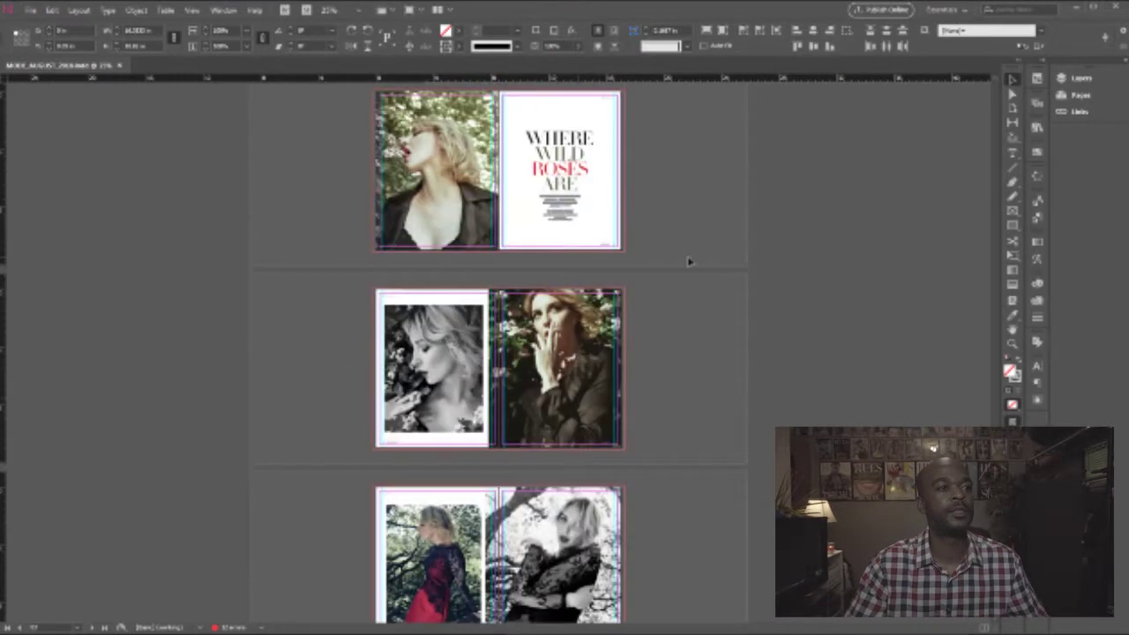
pyautogui.scroll(-15, 594, 164)
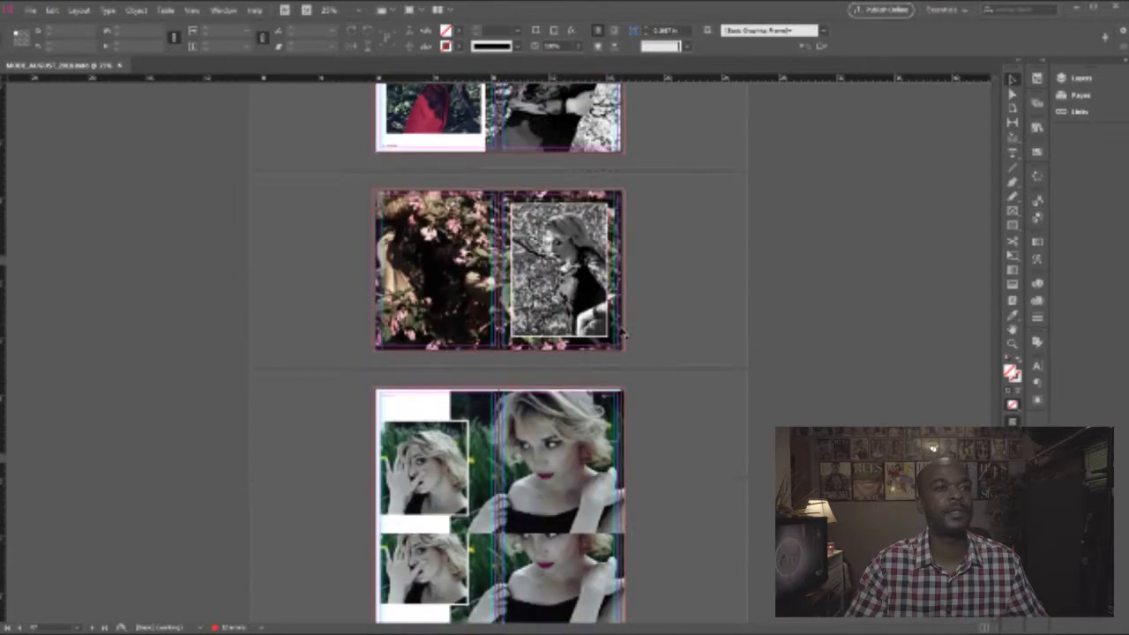
pyautogui.scroll(-2, 623, 332)
pyautogui.scroll(5, 761, 304)
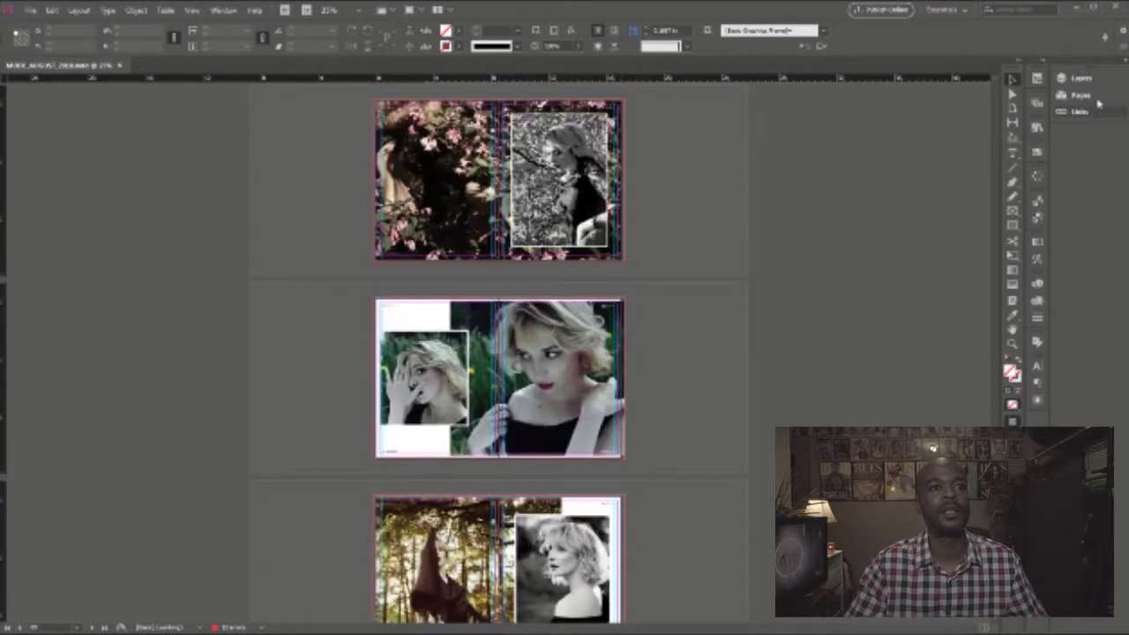
# Show the document's page thumbnails and review the "Where Wild Roses Are" spreads alongside them.
pyautogui.click(1099, 96)
pyautogui.scroll(-5, 903, 282)
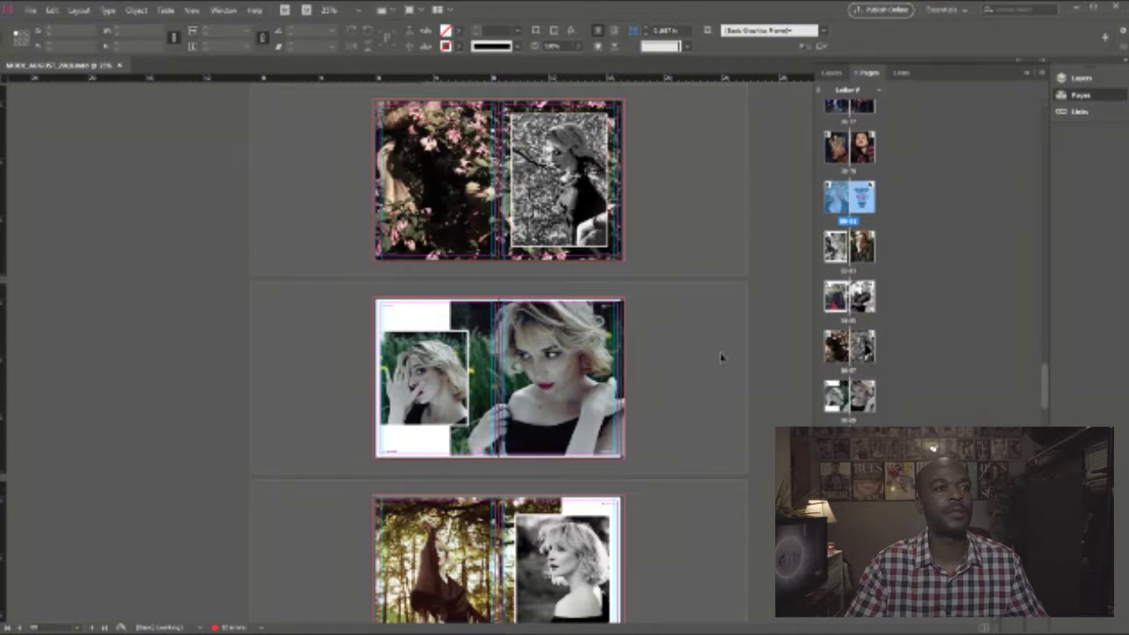
pyautogui.scroll(10, 633, 256)
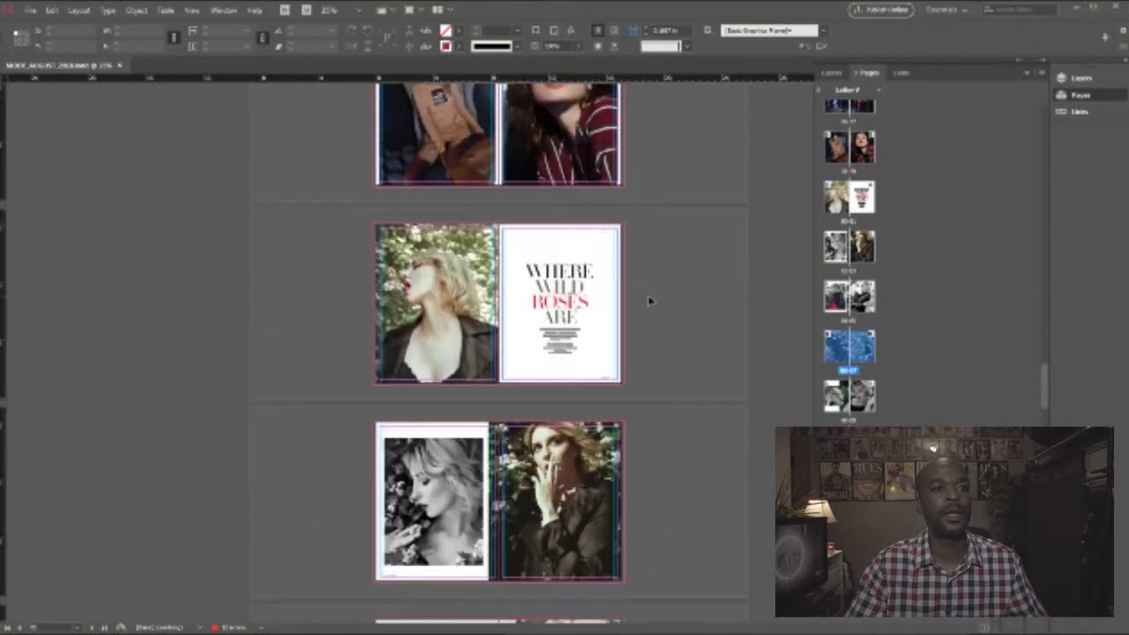
pyautogui.scroll(-3, 852, 276)
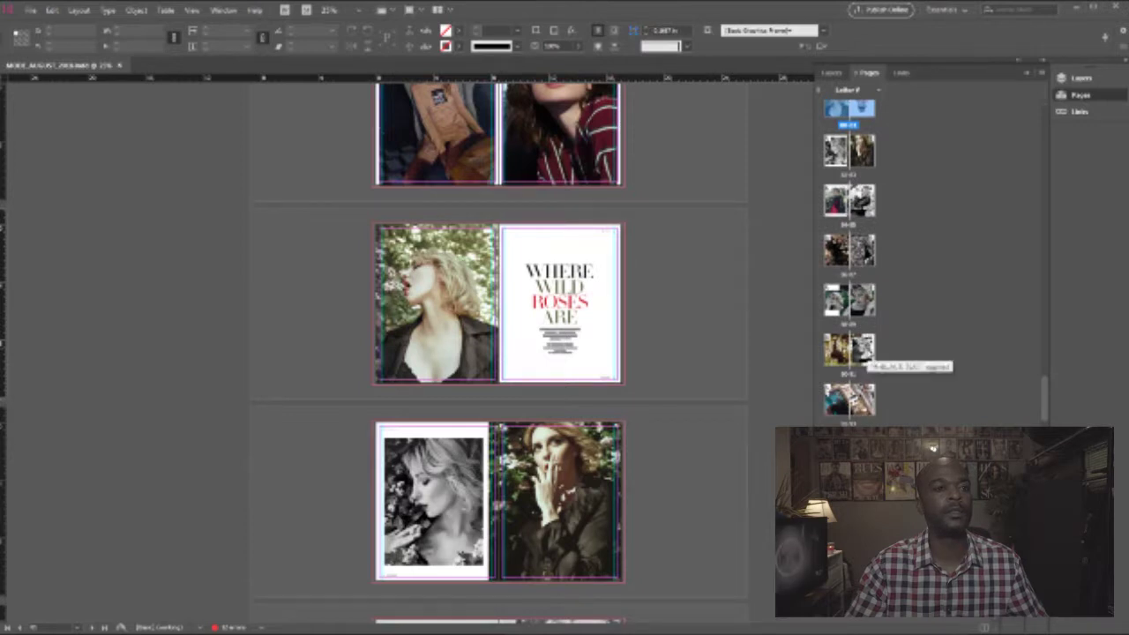
pyautogui.scroll(-15, 687, 323)
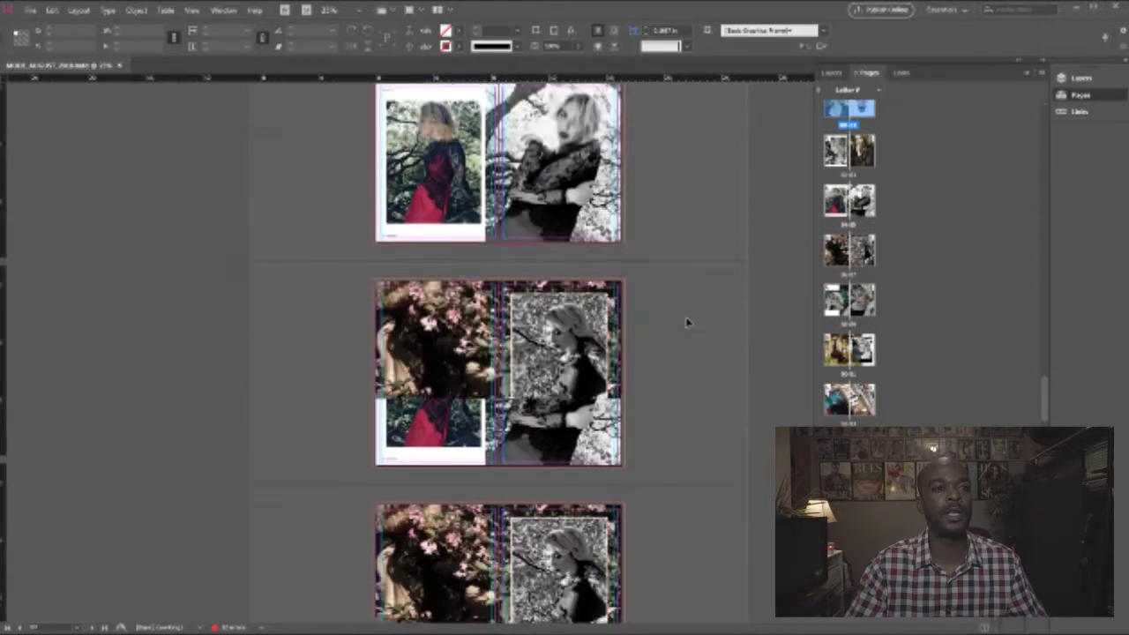
pyautogui.click(862, 349)
pyautogui.click(863, 350)
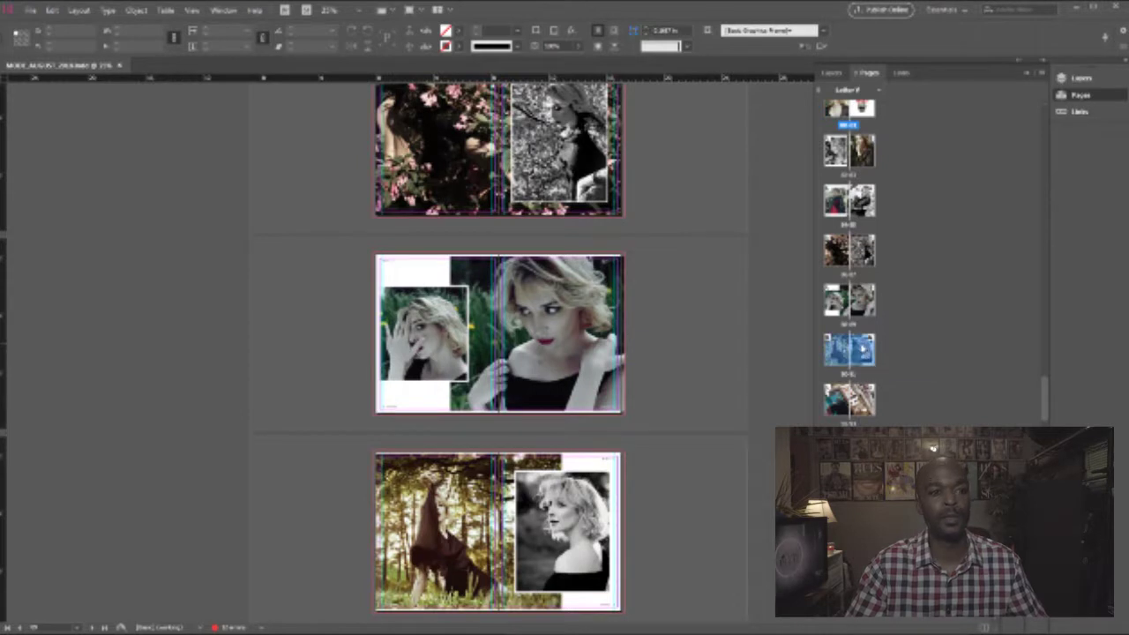
pyautogui.click(887, 305)
pyautogui.click(863, 351)
pyautogui.keyDown('shift'); pyautogui.click(841, 355); pyautogui.keyUp('shift')
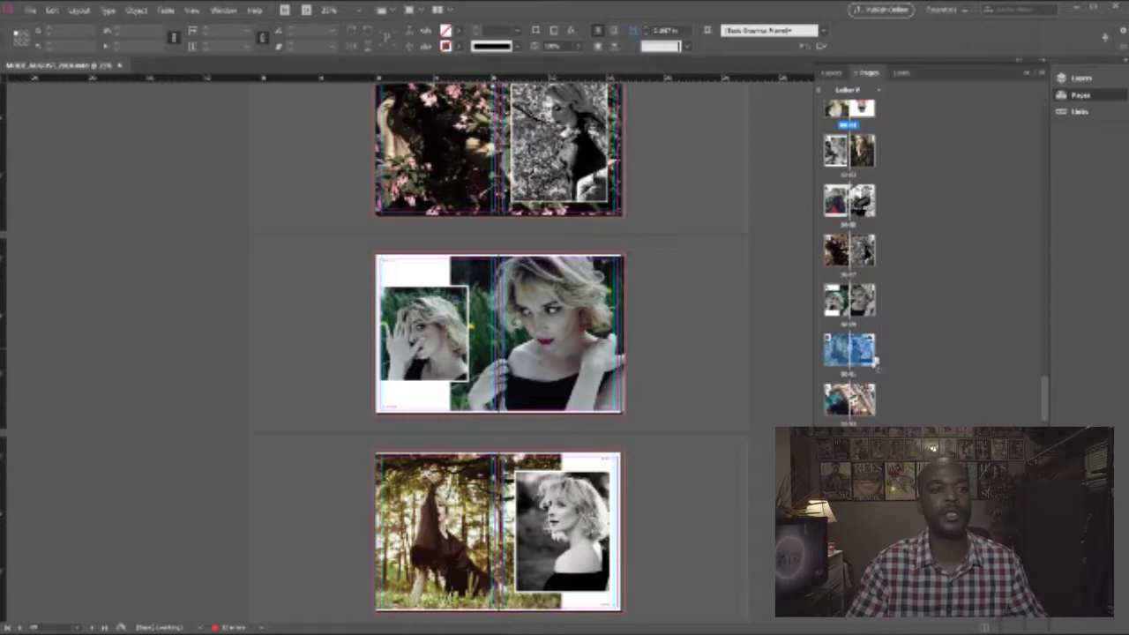
pyautogui.press('Delete')
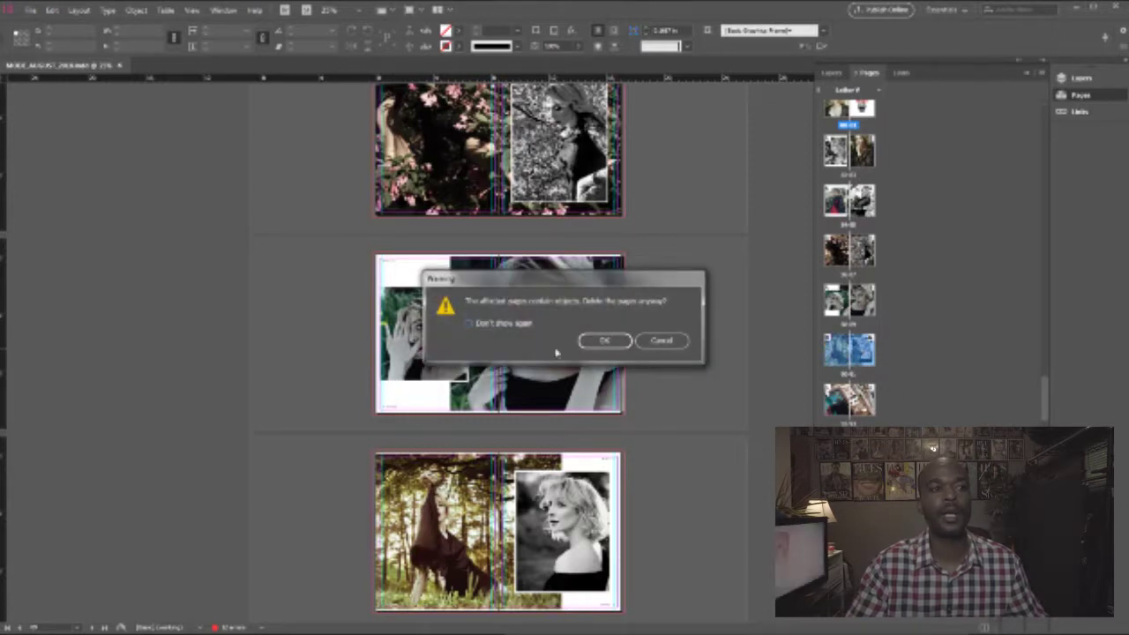
pyautogui.click(662, 340)
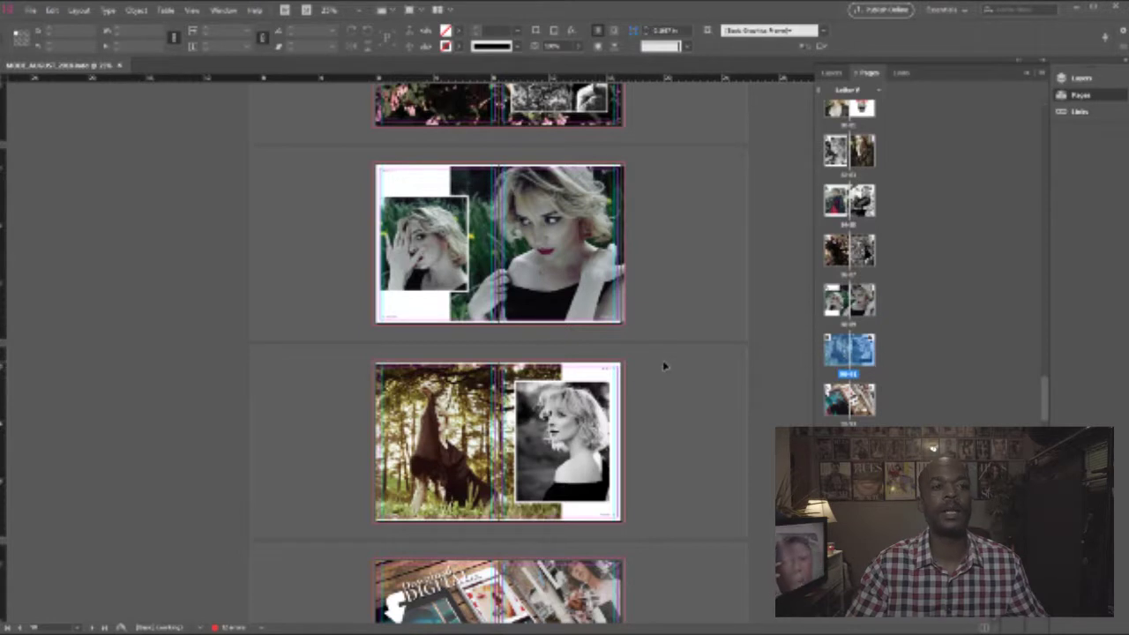
# Delete the forest photo and the black-and-white portrait from the editorial's last spread.
pyautogui.click(345, 532)
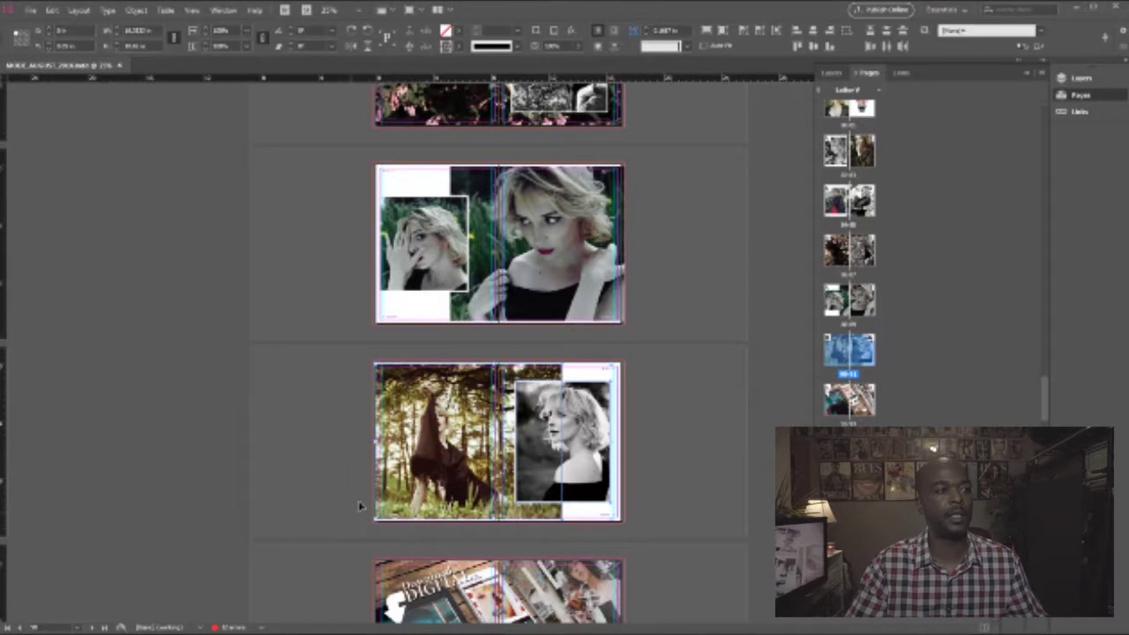
pyautogui.hotkey('ctrl', '=')
pyautogui.hotkey('ctrl', '=')
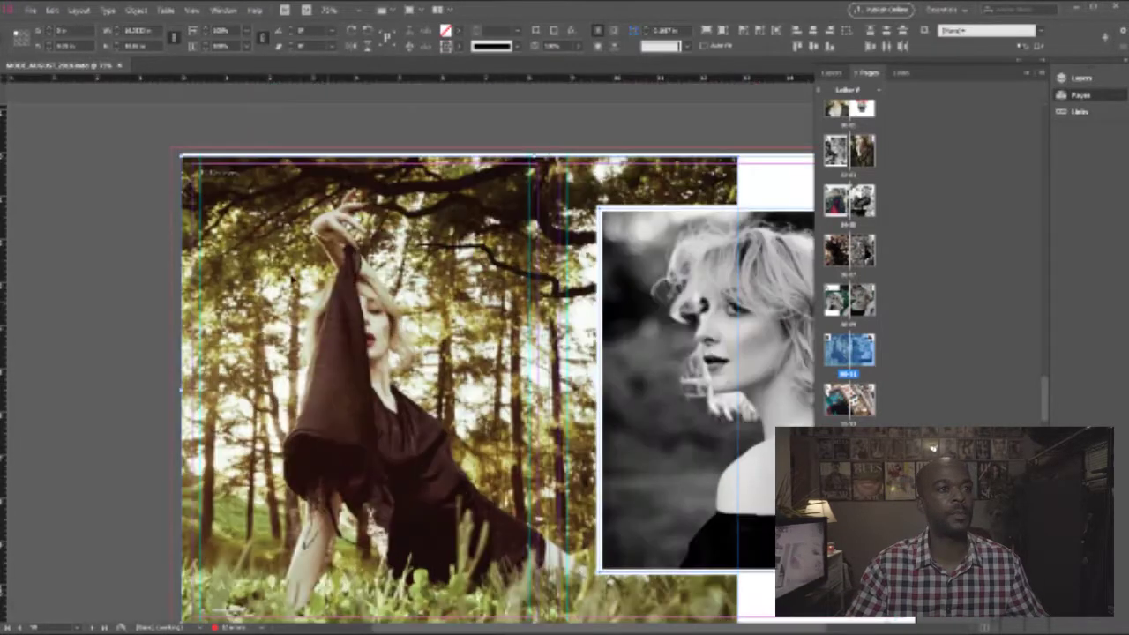
pyautogui.scroll(-3, 174, 143)
pyautogui.hscroll(3, 174, 143)
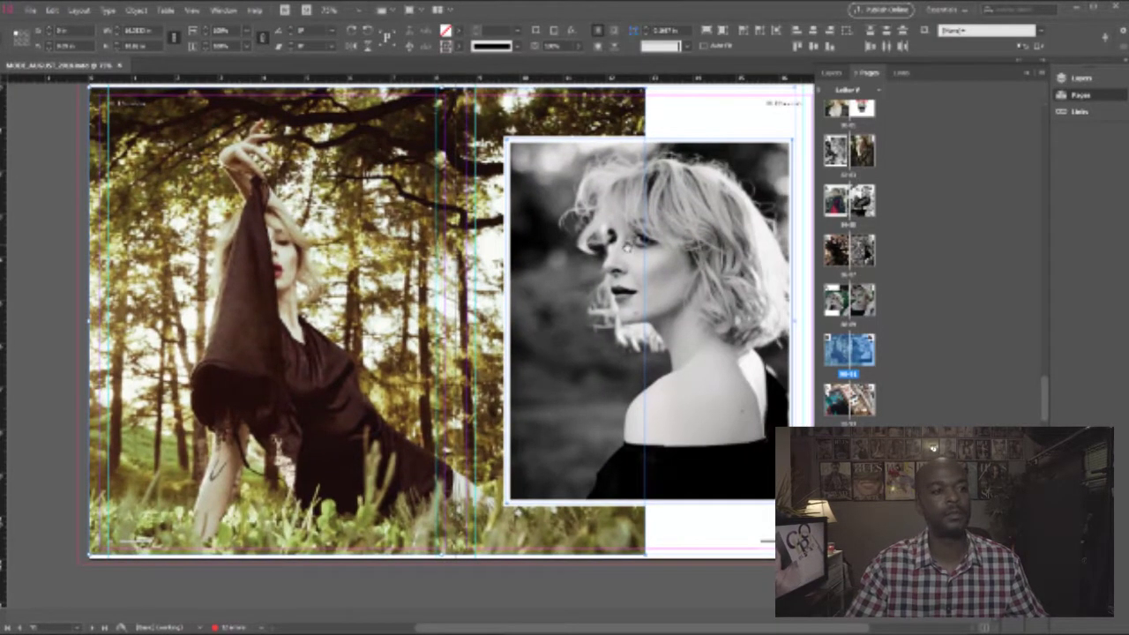
pyautogui.press('Delete')
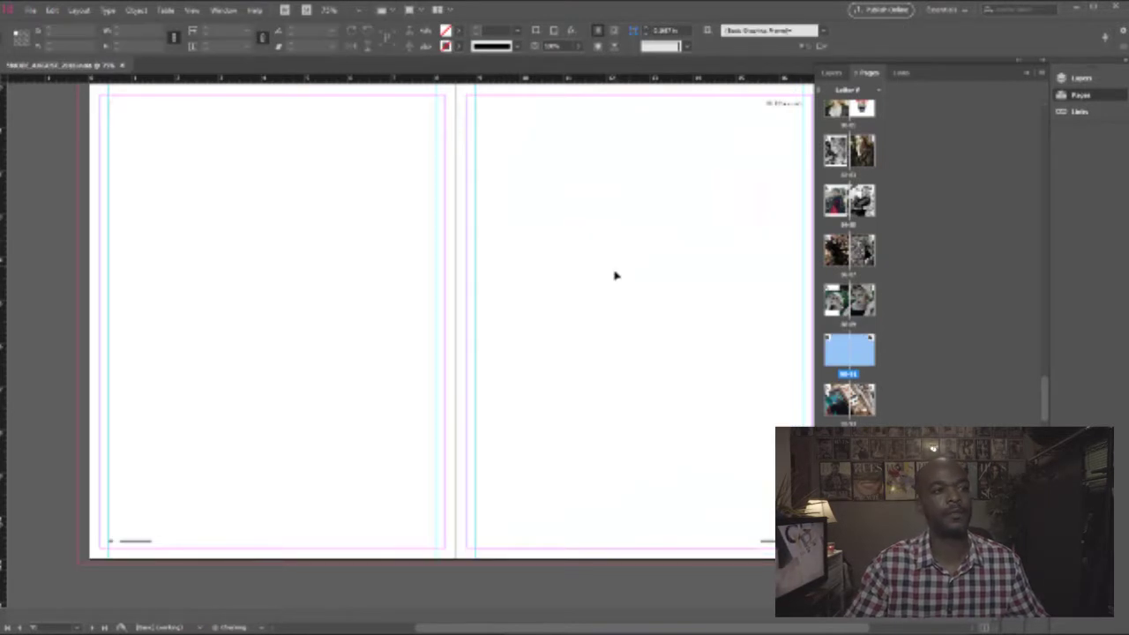
# Examine the HUES Magazine headers in both outer corners of the close-up portrait spread preceding the emptied one.
pyautogui.hotkey('ctrl', '-')
pyautogui.scroll(5, 615, 276)
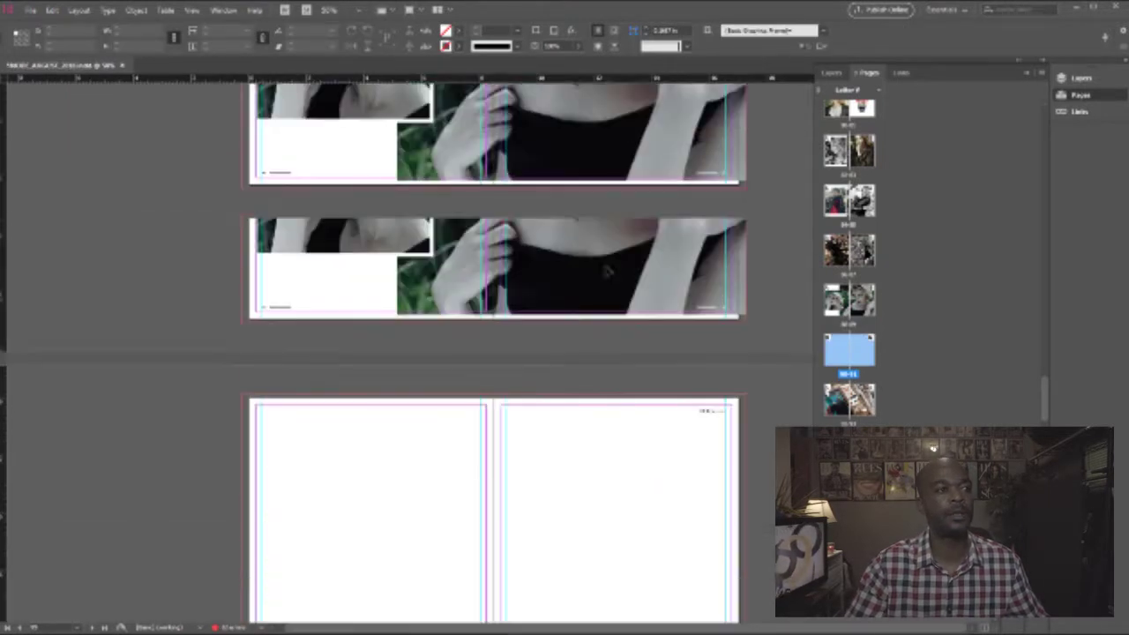
pyautogui.scroll(-1, 625, 304)
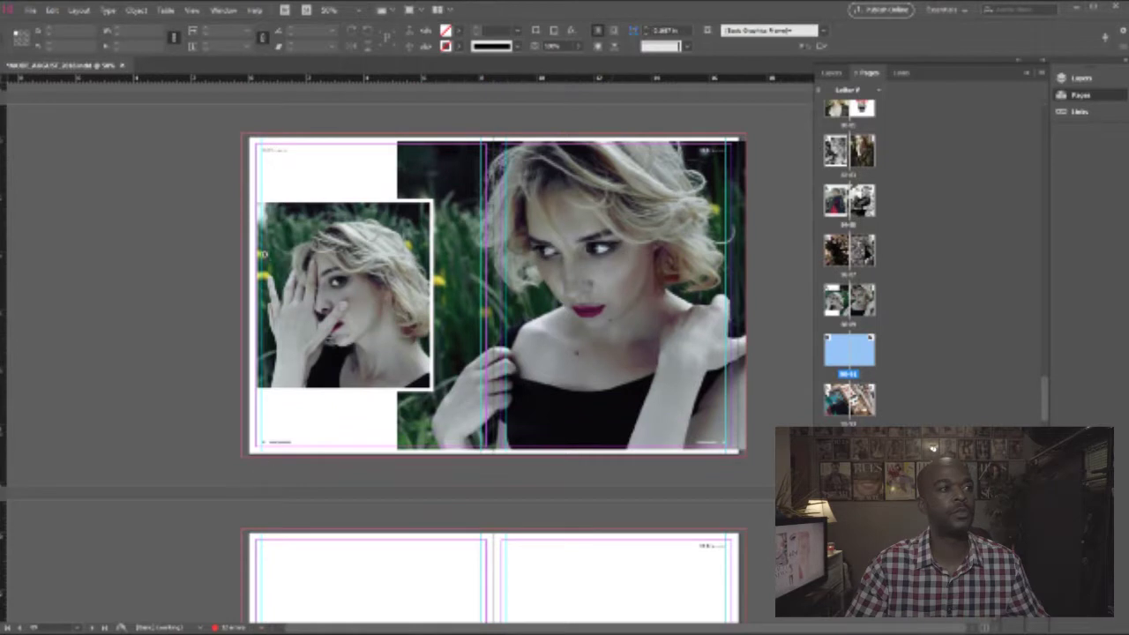
pyautogui.hotkey('ctrl', '2')
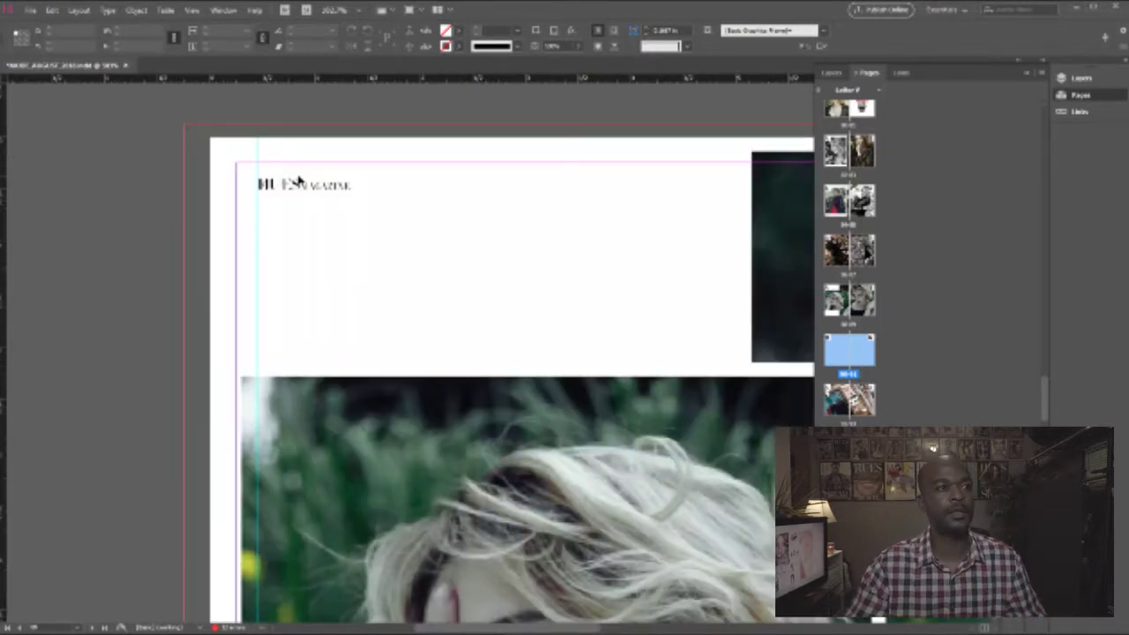
pyautogui.hscroll(5, 390, 261)
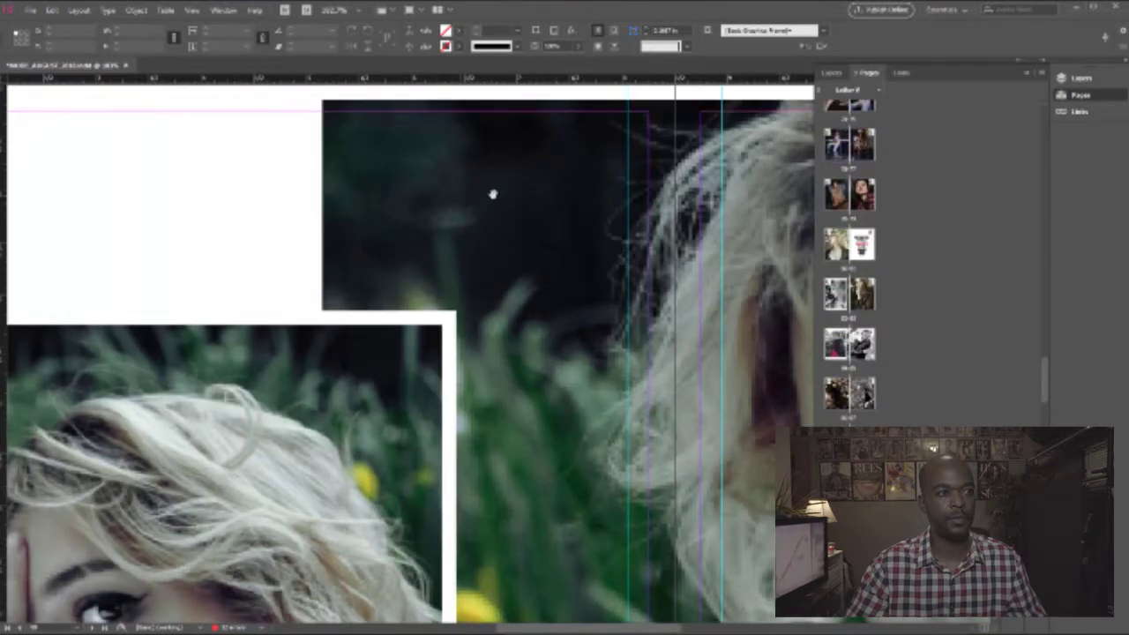
pyautogui.scroll(3, 568, 186)
pyautogui.hscroll(3, 465, 218)
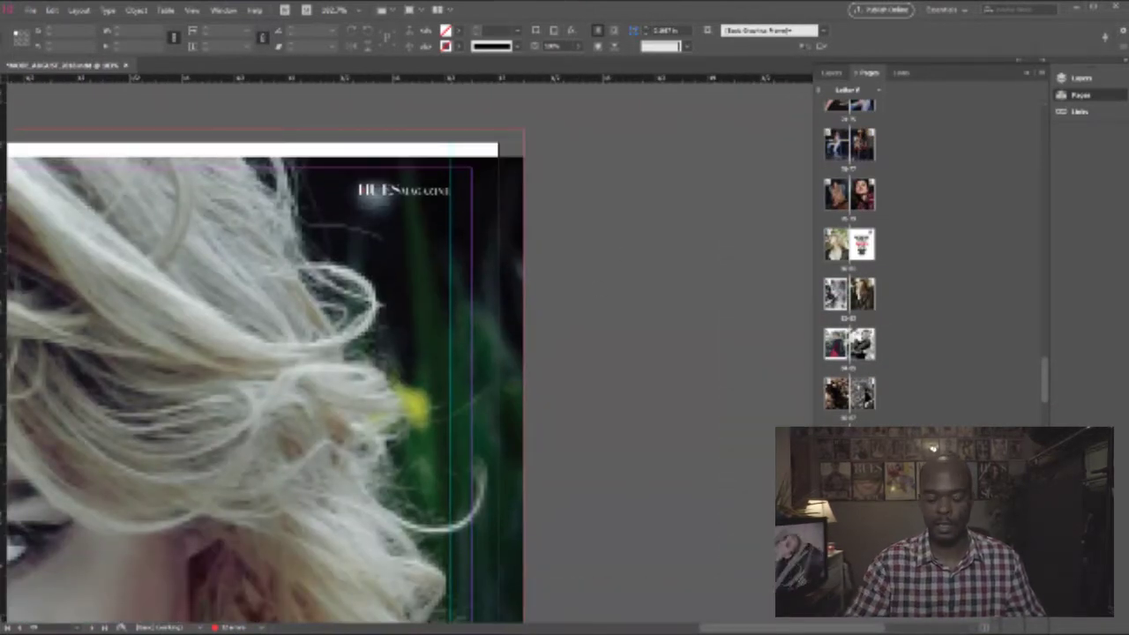
pyautogui.hotkey('ctrl', '0')
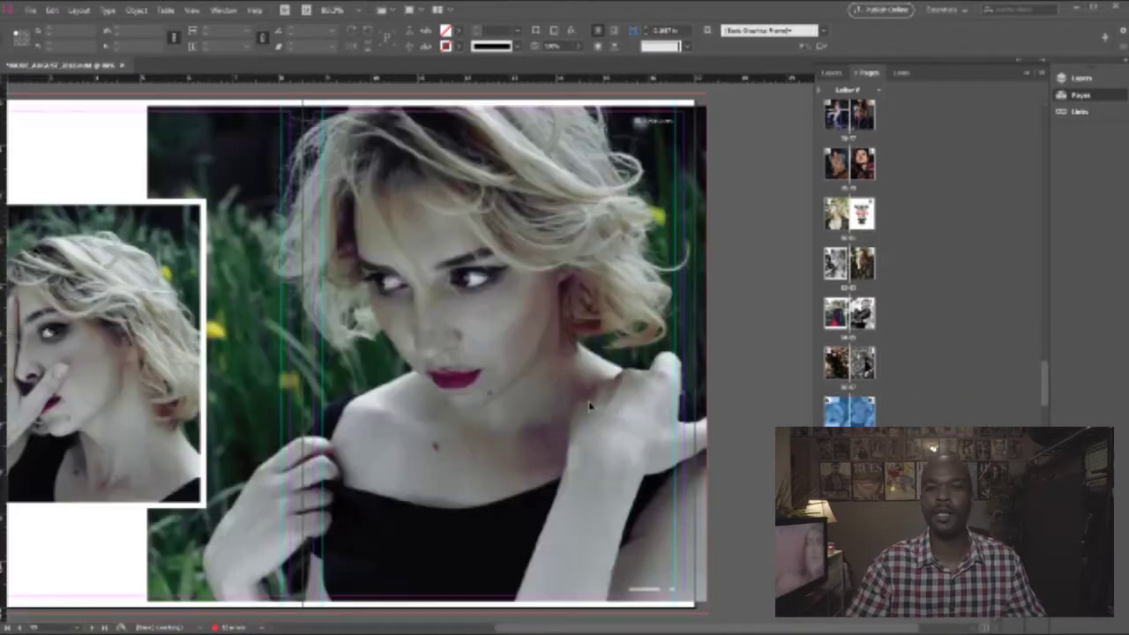
# Delete both photos from the close-up portrait spread just before the emptied last spread.
pyautogui.scroll(-2, 591, 406)
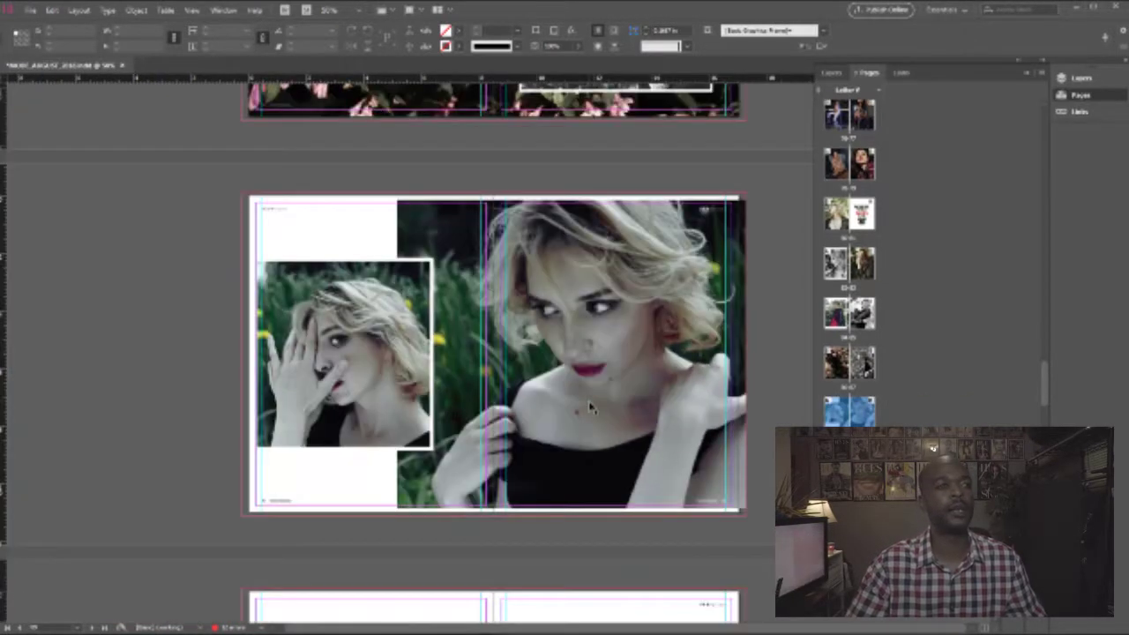
pyautogui.scroll(-4, 591, 406)
pyautogui.scroll(5, 530, 385)
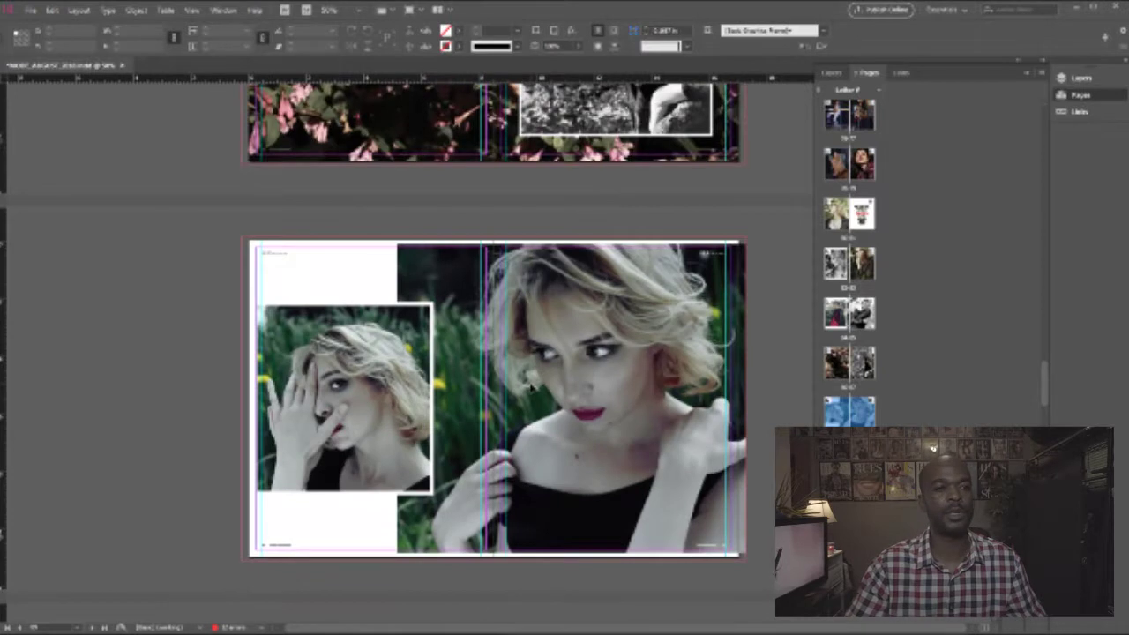
pyautogui.scroll(-1, 531, 387)
pyautogui.scroll(1, 532, 411)
pyautogui.scroll(-2, 531, 411)
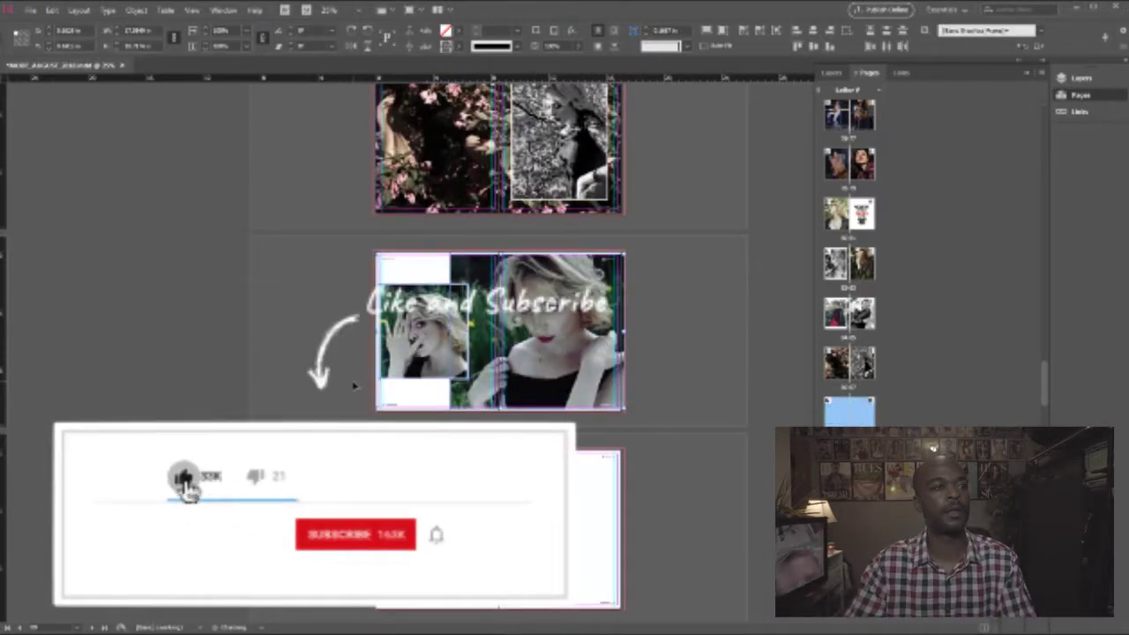
# Delete all photos from the three remaining inner spreads, working back from the pink blossom spread to the one after the title.
pyautogui.scroll(3, 531, 411)
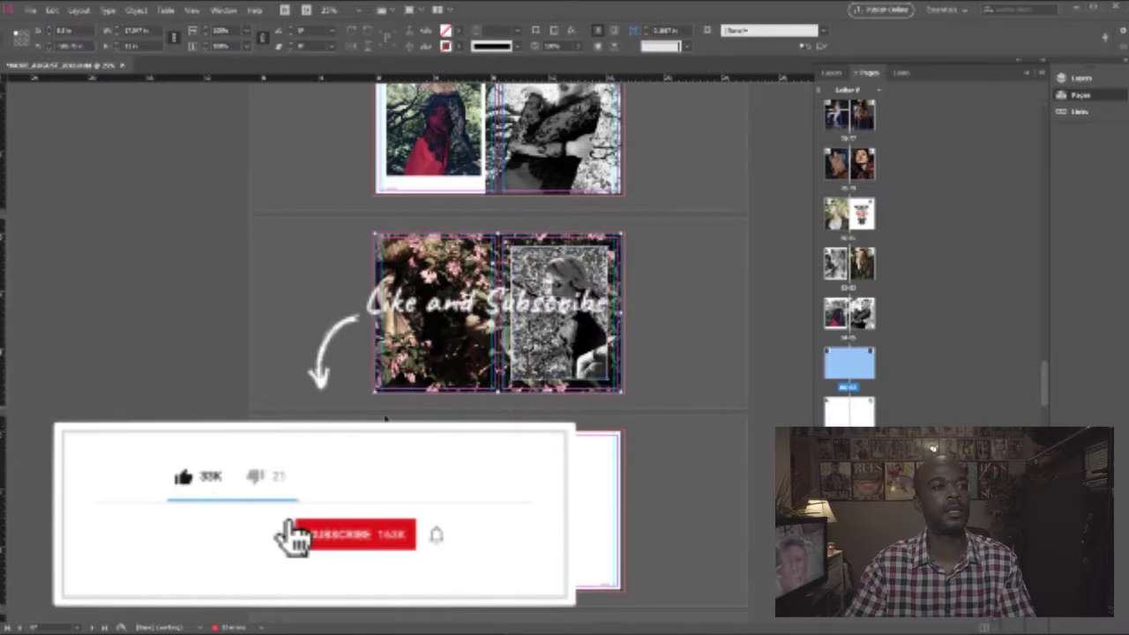
pyautogui.scroll(3, 623, 287)
pyautogui.scroll(3, 650, 183)
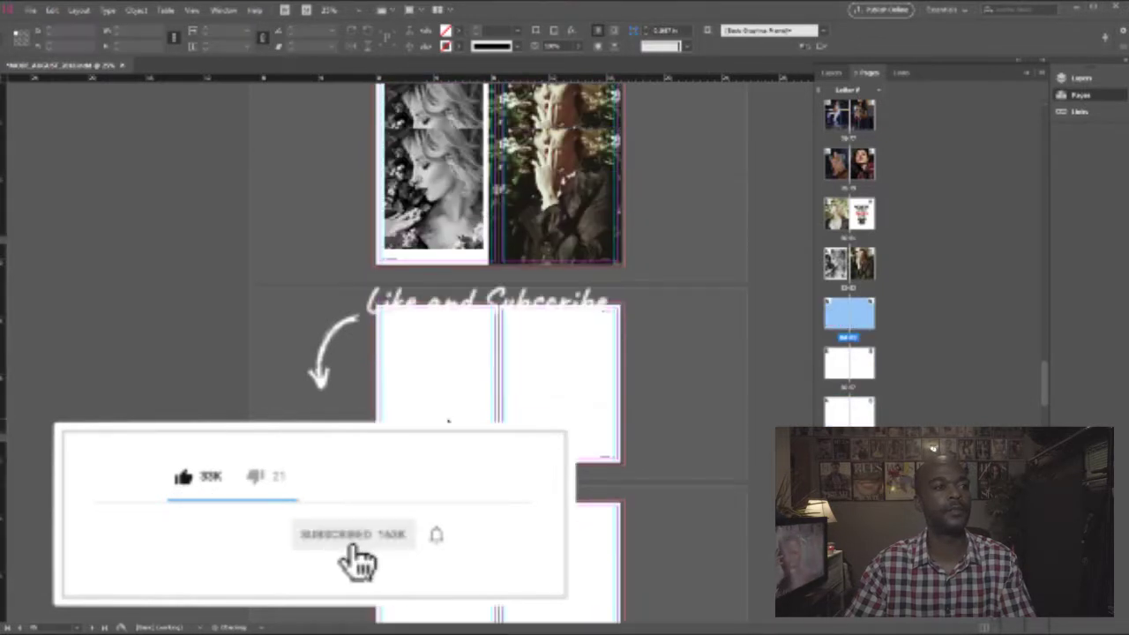
pyautogui.scroll(3, 430, 335)
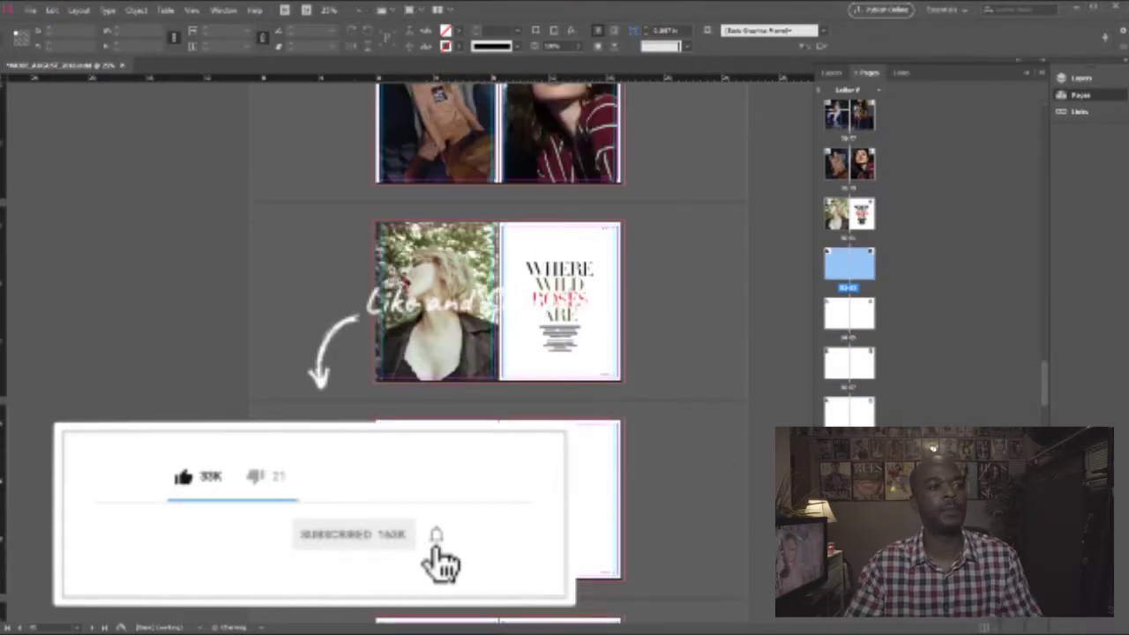
# Delete the full-page portrait facing the "Where Wild Roses Are" title on the editorial's opening spread.
pyautogui.click(430, 335)
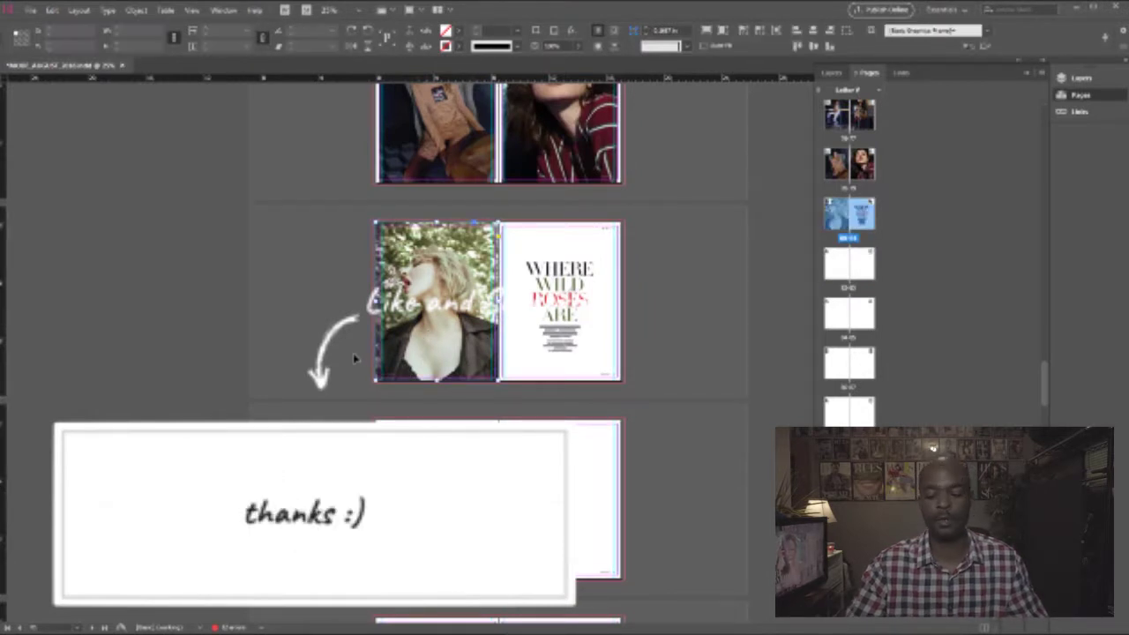
pyautogui.click(438, 329)
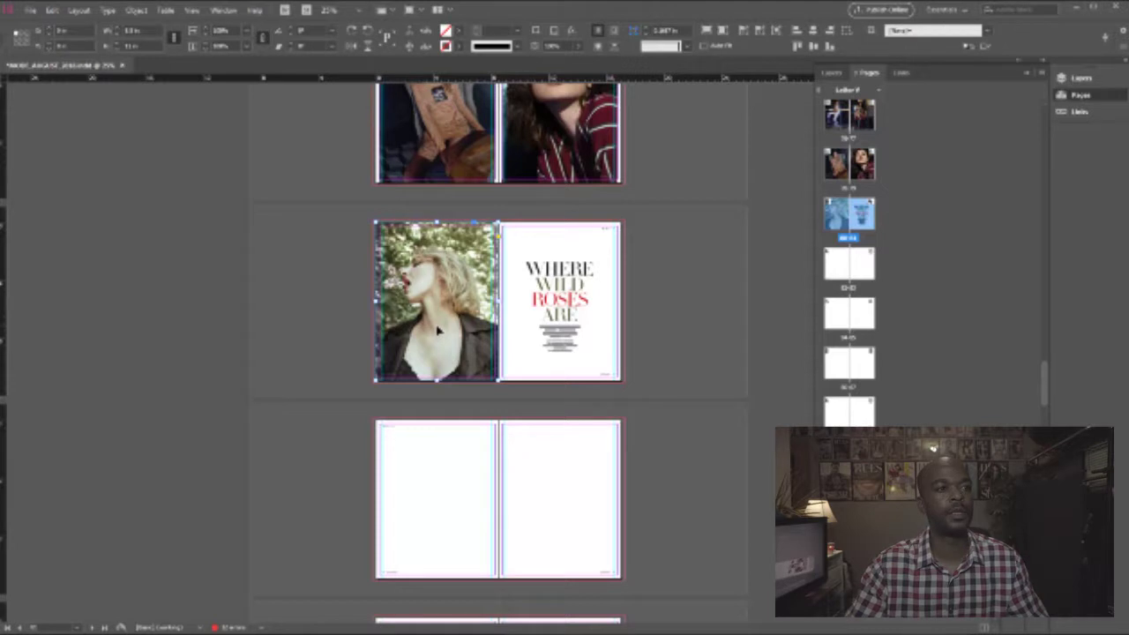
pyautogui.press('Delete')
pyautogui.scroll(3, 535, 520)
pyautogui.scroll(-5, 536, 518)
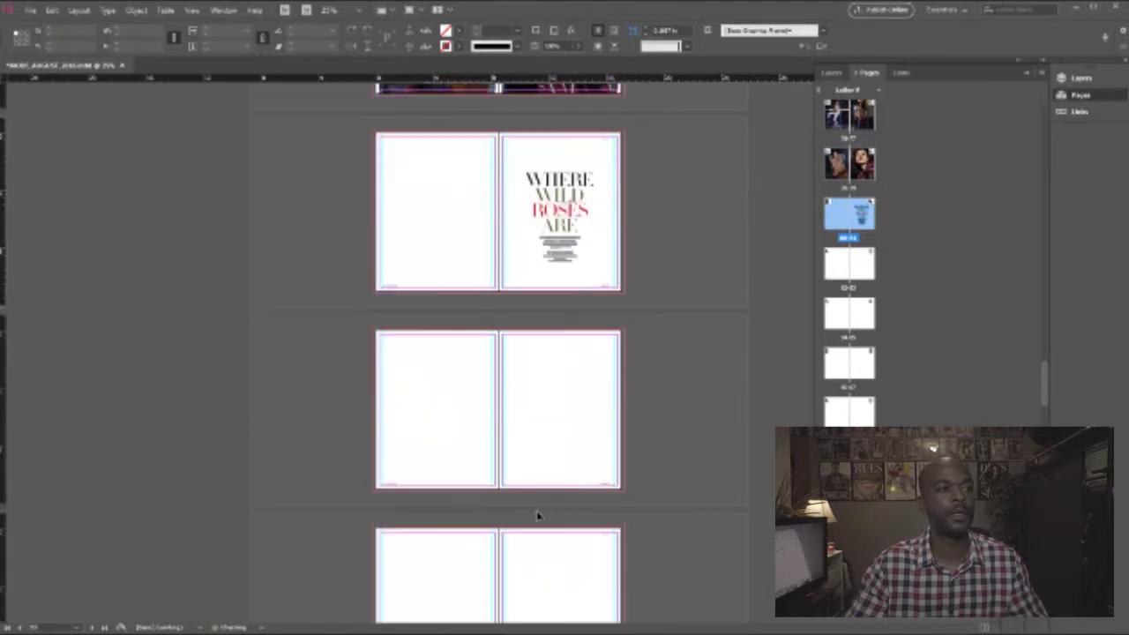
# Select the "Where Wild Roses Are" title with its credits and move them off the page onto the pasteboard beside it.
pyautogui.scroll(2, 557, 479)
pyautogui.scroll(2, 648, 337)
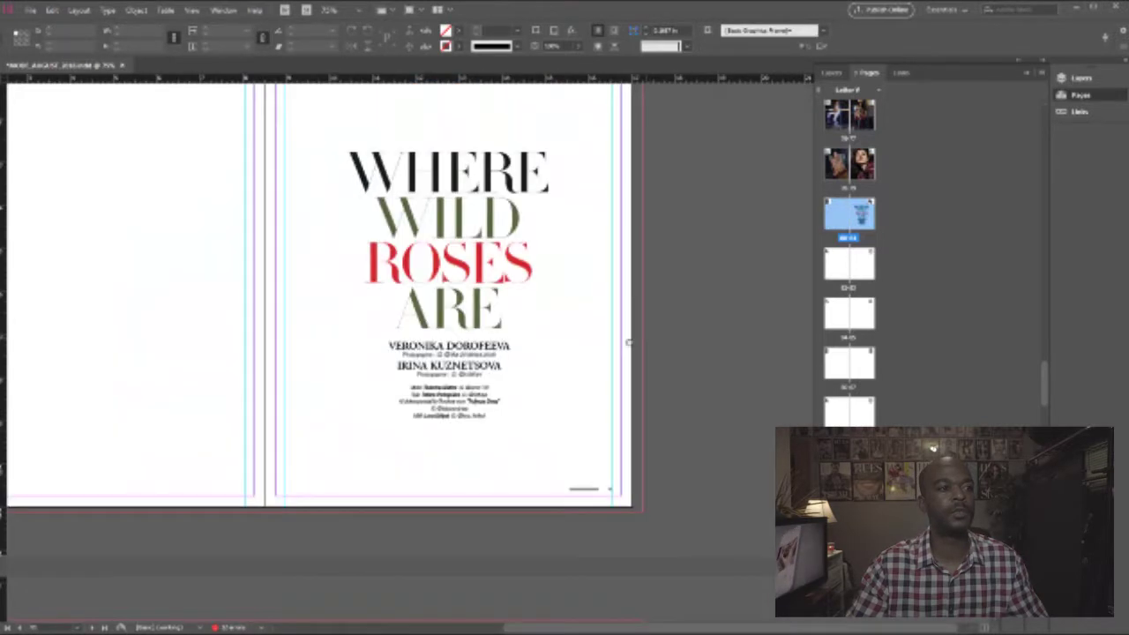
pyautogui.moveTo(551, 187); pyautogui.dragTo(481, 542)
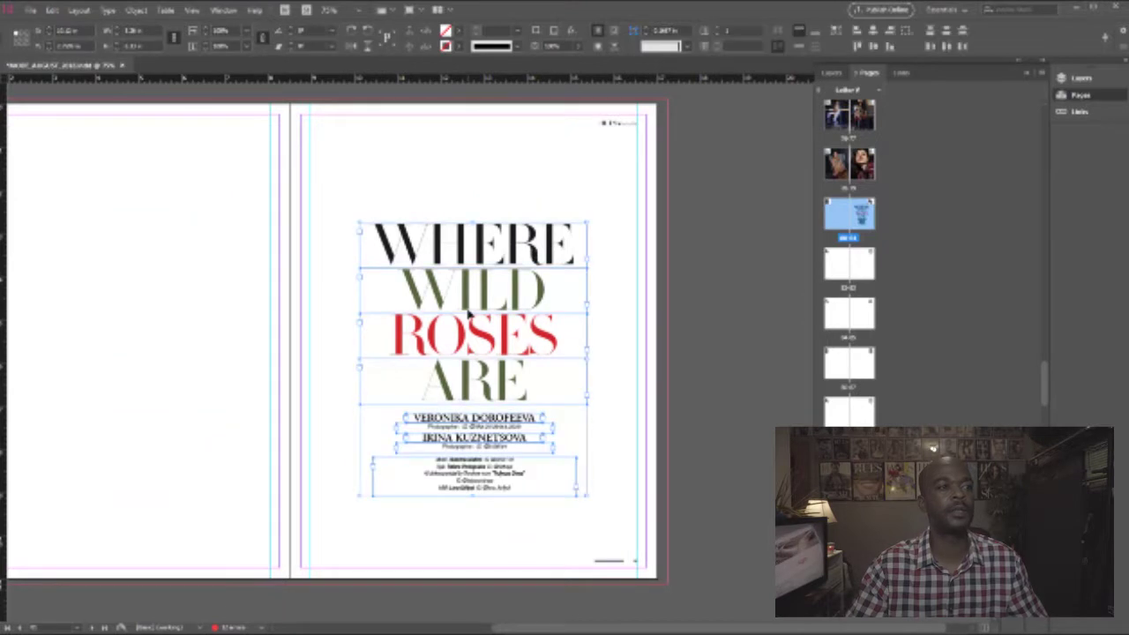
pyautogui.moveTo(502, 179); pyautogui.dragTo(457, 577)
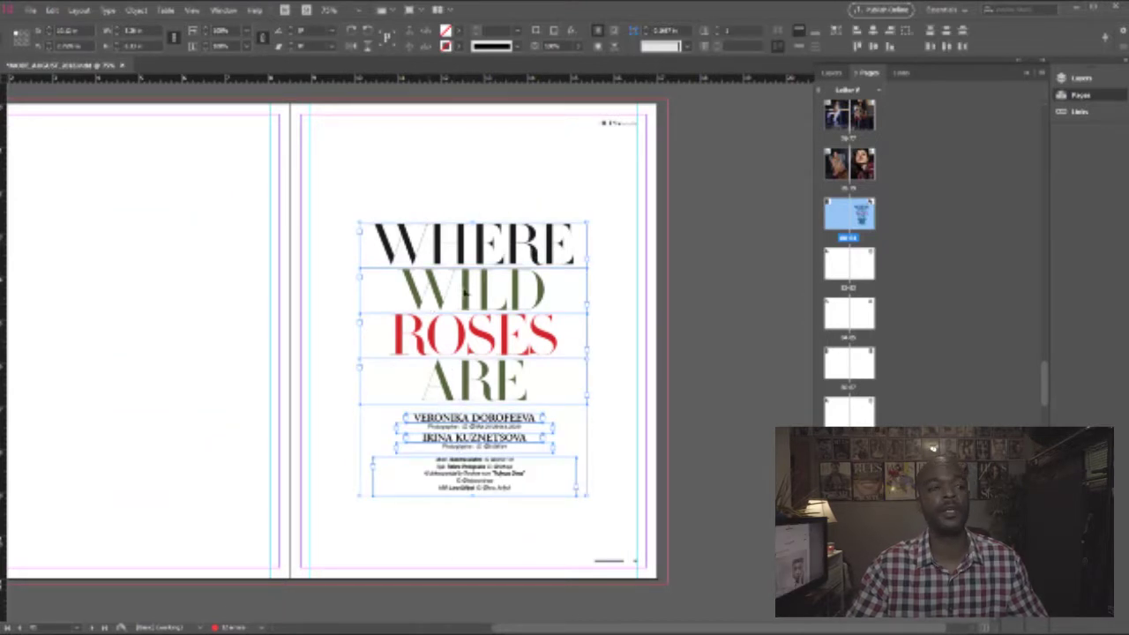
pyautogui.moveTo(393, 254); pyautogui.dragTo(701, 253)
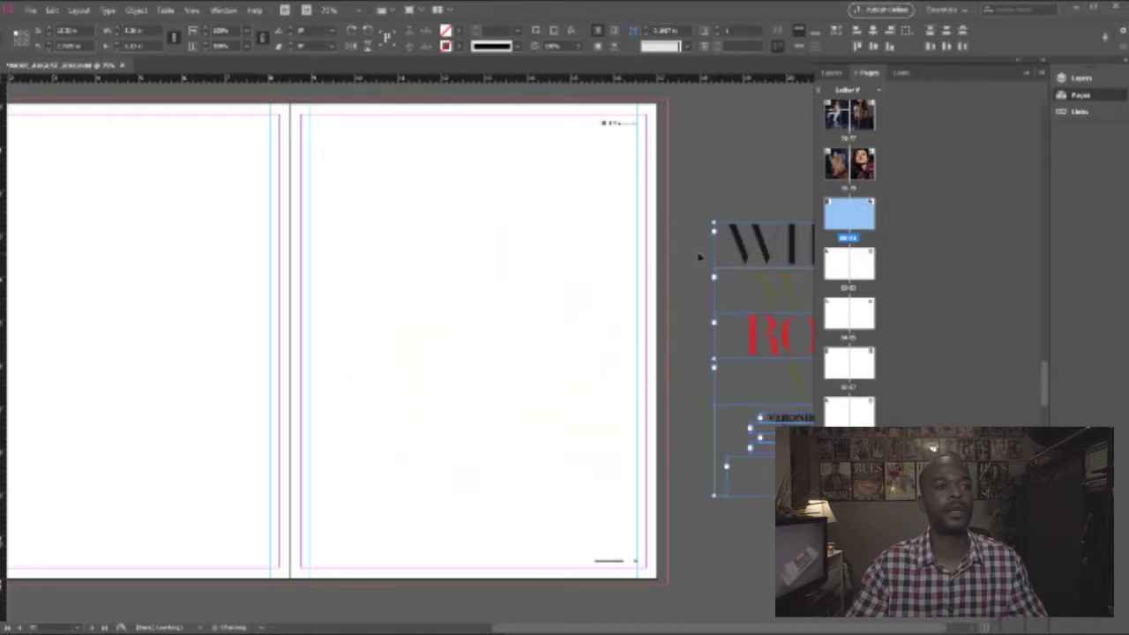
pyautogui.hscroll(1, 439, 284)
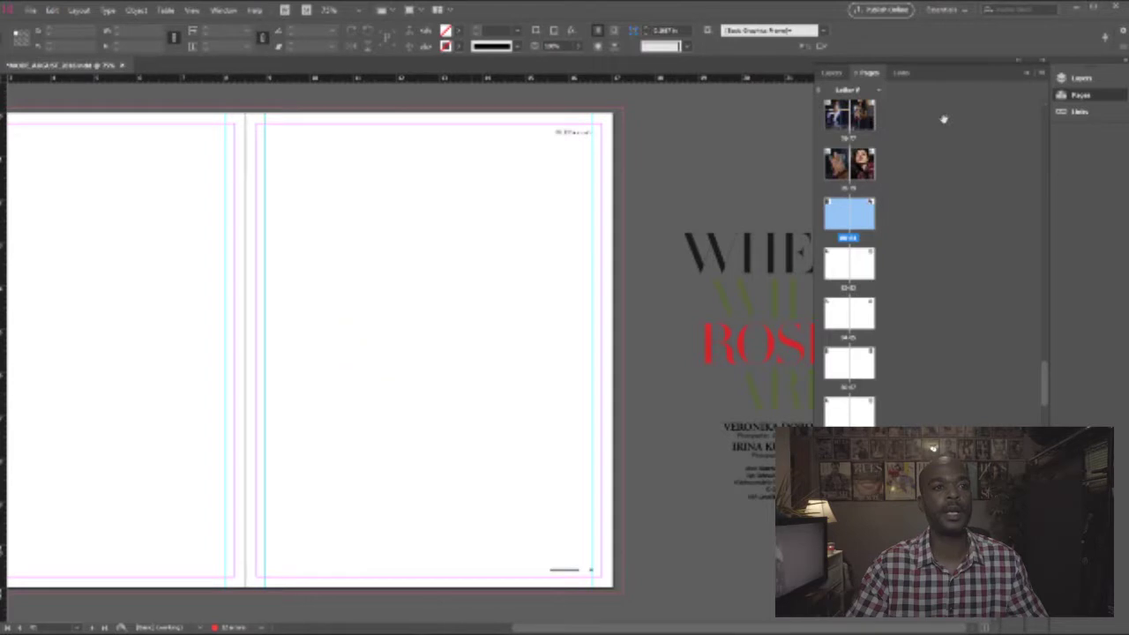
# Hide the page thumbnails and clear the selection on the opening spread.
pyautogui.click(982, 109)
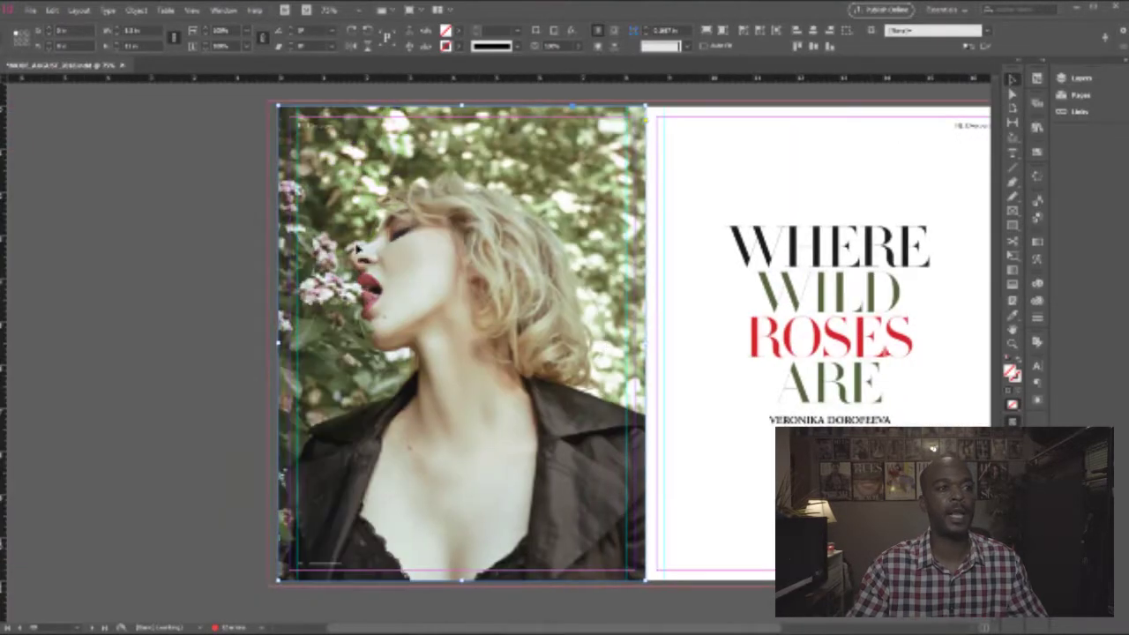
pyautogui.hscroll(3, 441, 229)
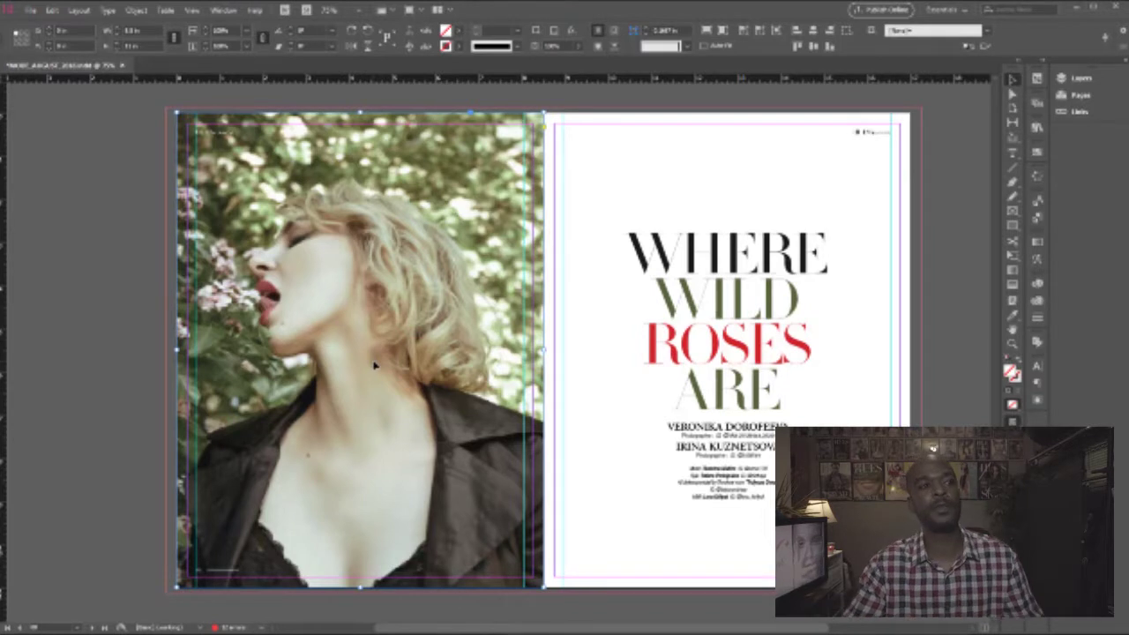
pyautogui.click(578, 328)
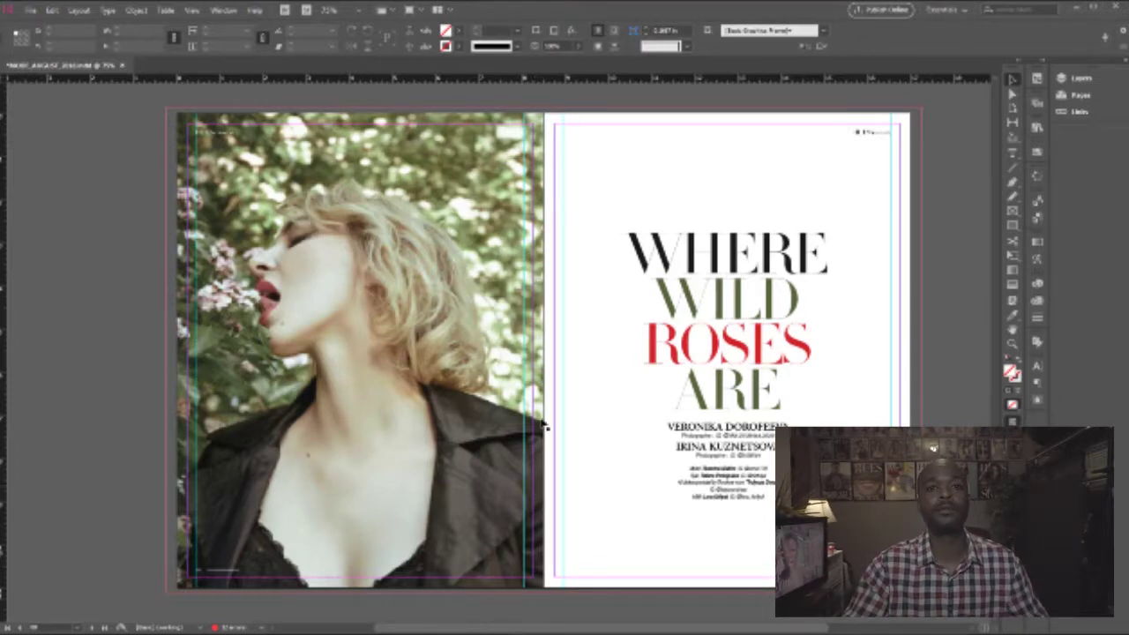
# Move the "Where Wild Roses Are" title and credits onto the adjacent pasteboard, and delete the opening spread's full-page portrait.
pyautogui.moveTo(466, 353); pyautogui.dragTo(340, 345)
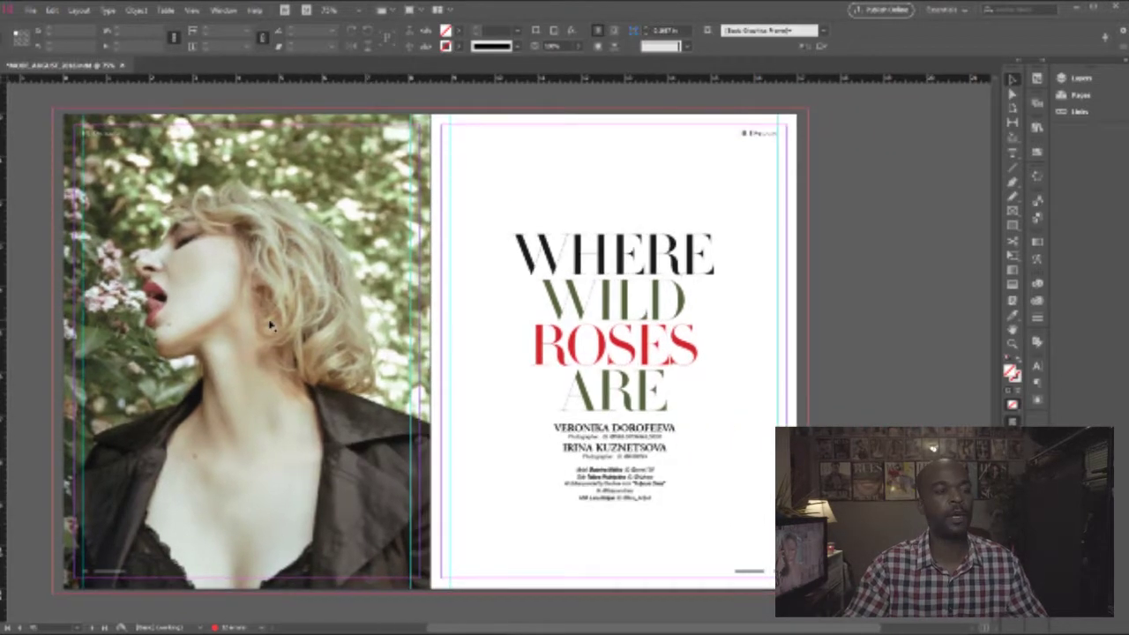
pyautogui.moveTo(540, 170); pyautogui.dragTo(582, 565)
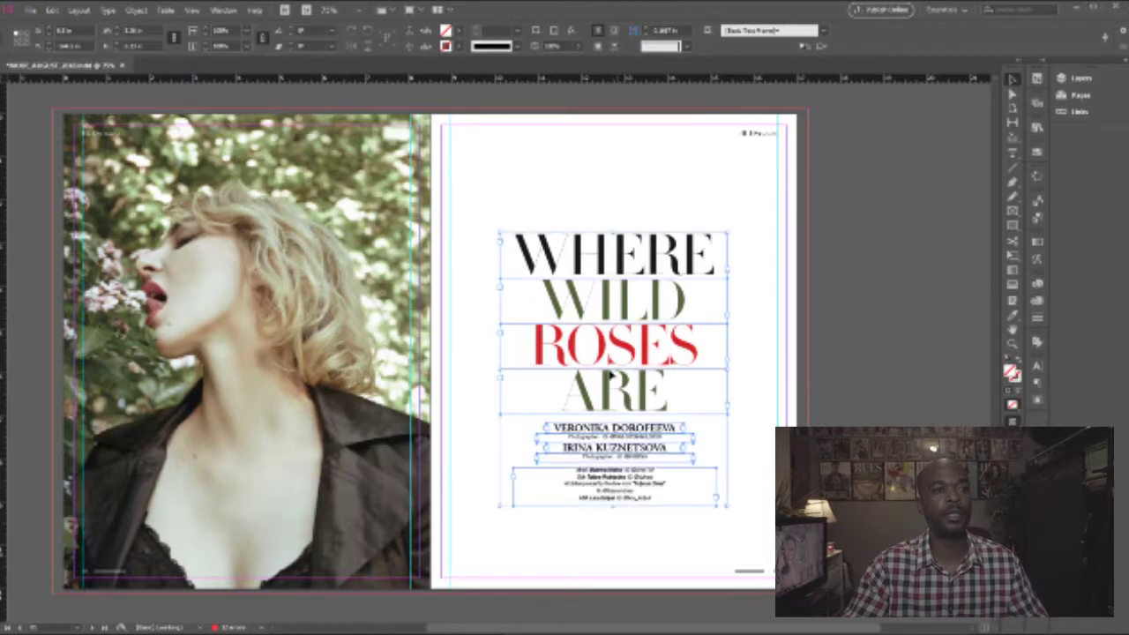
pyautogui.moveTo(626, 351); pyautogui.dragTo(950, 353)
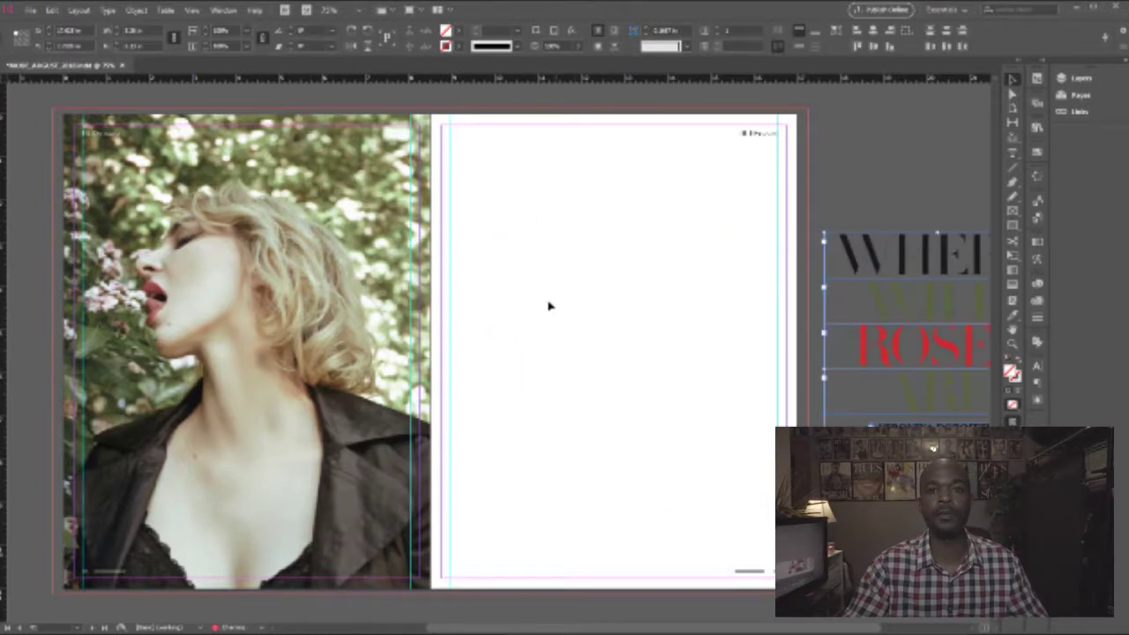
pyautogui.moveTo(527, 309); pyautogui.dragTo(293, 364)
pyautogui.press('Delete')
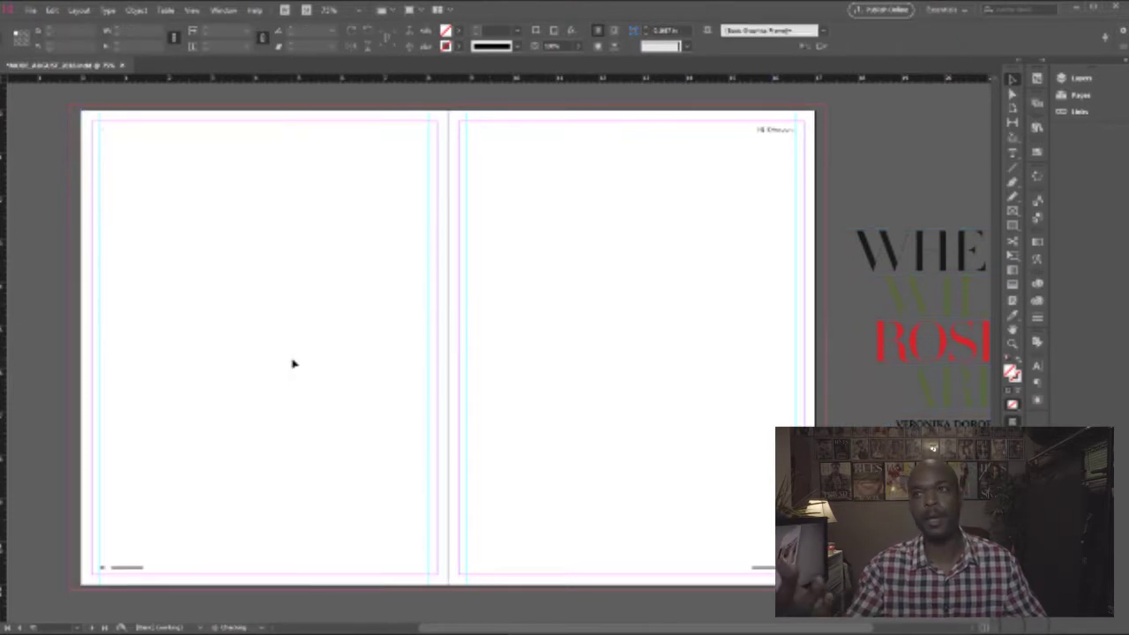
# Review the emptied editorial spreads and return to the opening spread with the Rectangle Frame tool ready.
pyautogui.hotkey('ctrl', '-')
pyautogui.hotkey('ctrl', '-')
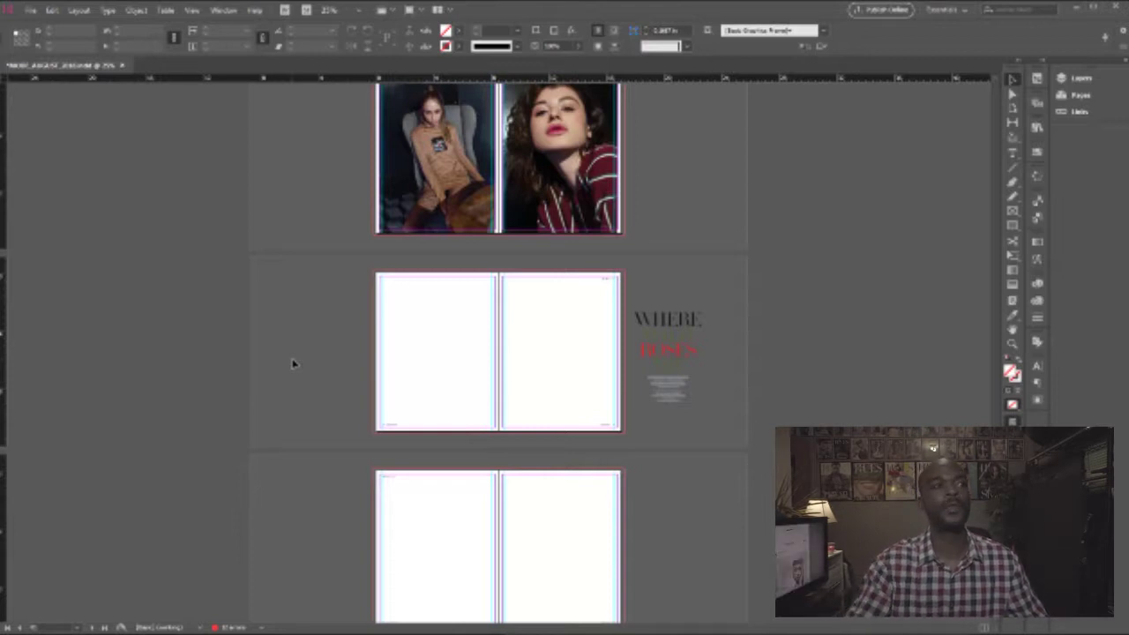
pyautogui.scroll(-3, 526, 402)
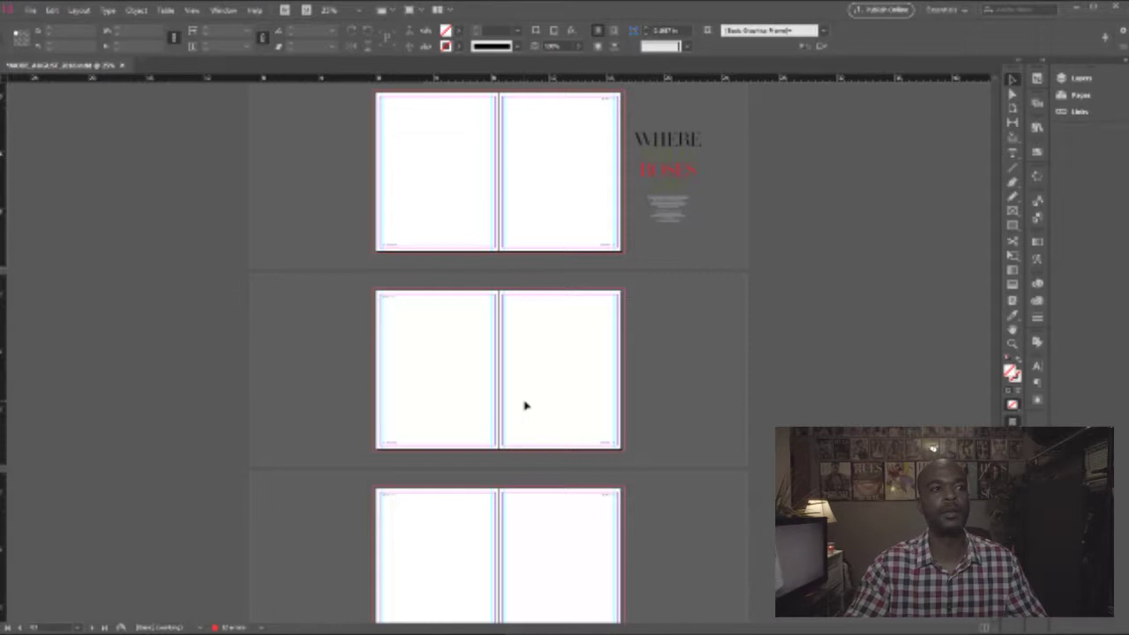
pyautogui.scroll(2, 536, 444)
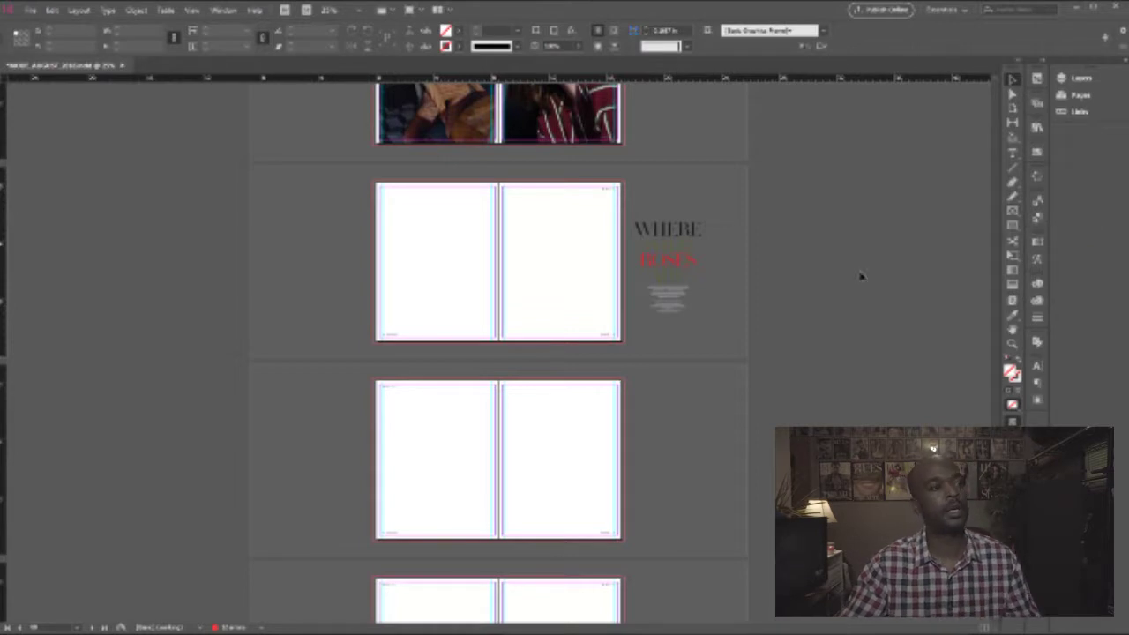
pyautogui.press('f')
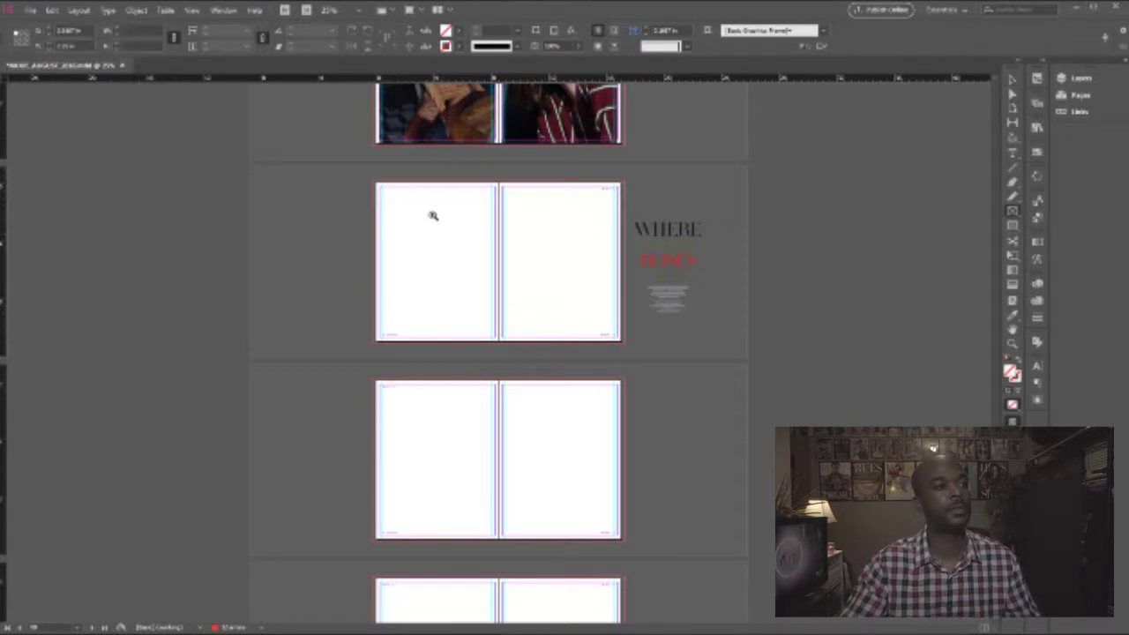
pyautogui.hotkey('ctrl', '=')
pyautogui.hotkey('ctrl', '=')
pyautogui.moveTo(436, 439); pyautogui.dragTo(411, 149)
# Switch to Windows Explorer and review the portrait and landscape photos in the Gucci Revolution folder.
pyautogui.moveTo(168, 630)
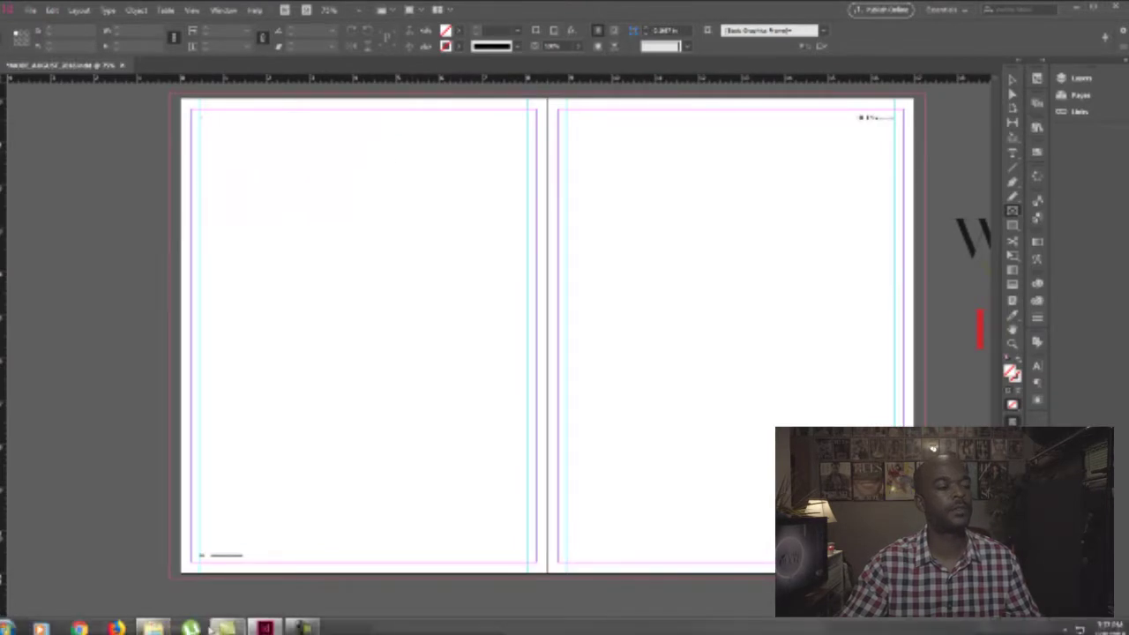
pyautogui.click(152, 628)
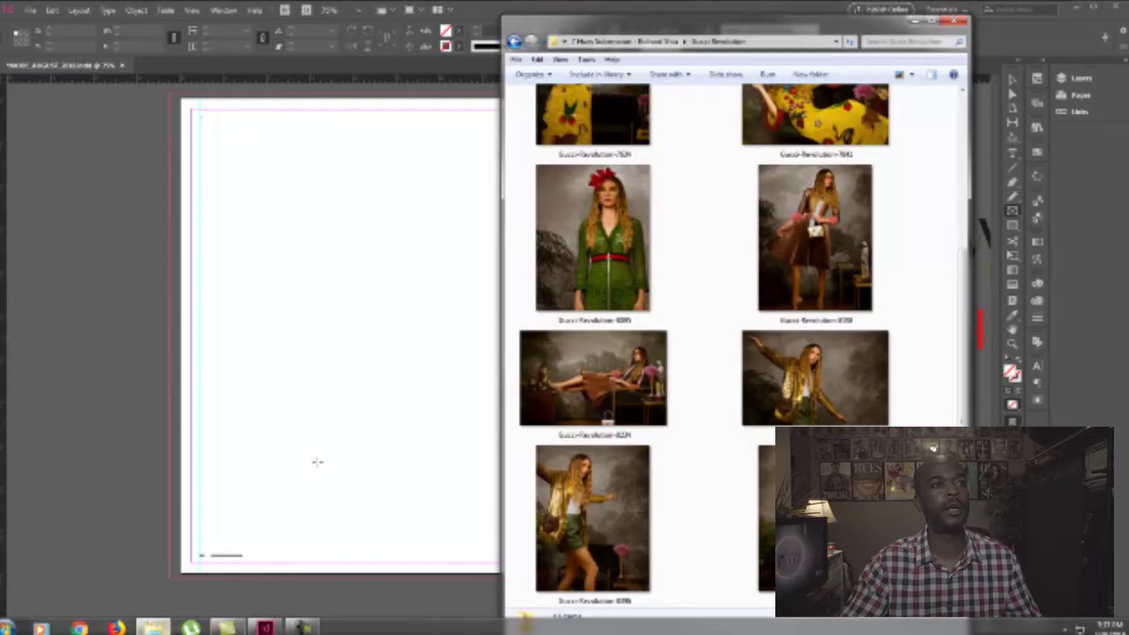
pyautogui.scroll(3, 722, 254)
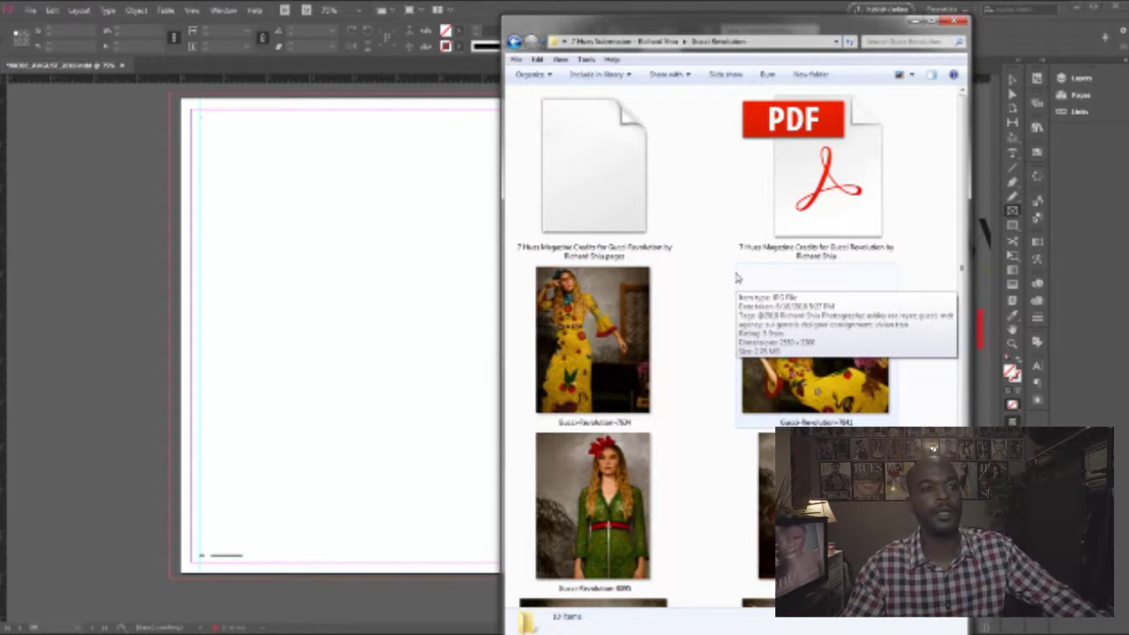
pyautogui.click(670, 353)
pyautogui.scroll(-3, 670, 353)
pyautogui.click(663, 278)
pyautogui.click(750, 280)
pyautogui.click(792, 315)
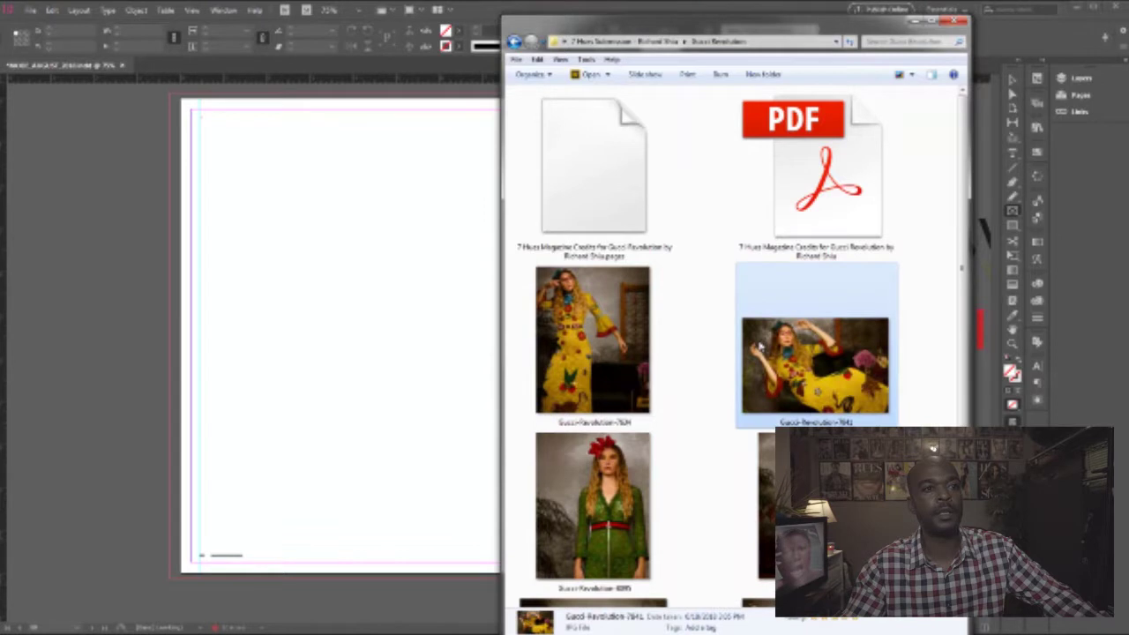
pyautogui.scroll(-3, 762, 348)
pyautogui.click(761, 383)
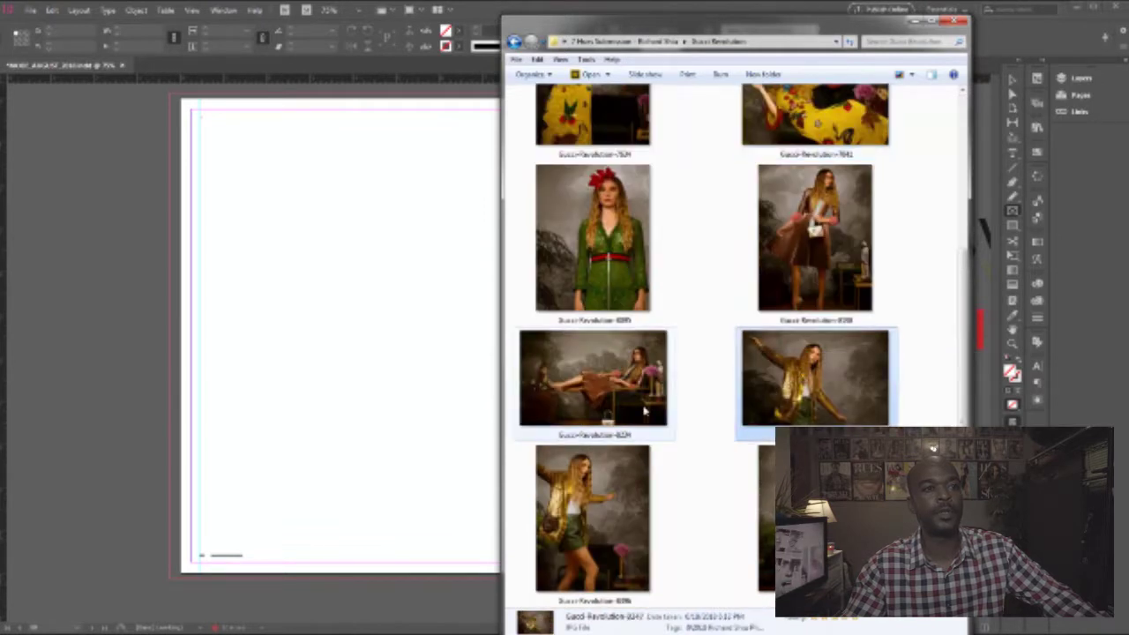
pyautogui.click(644, 574)
pyautogui.scroll(3, 670, 353)
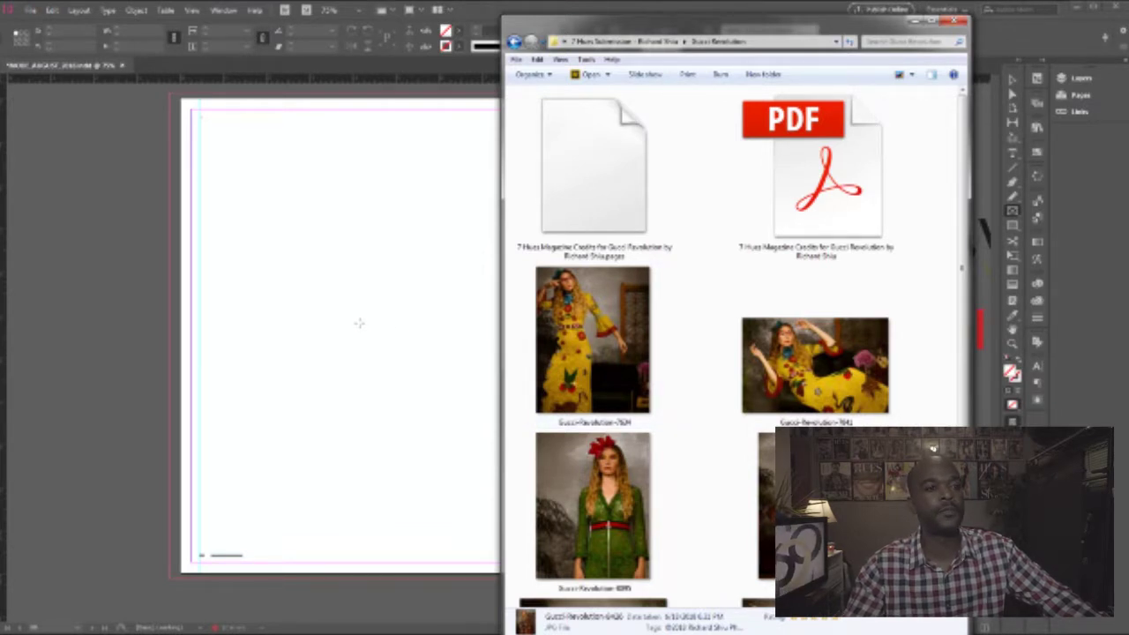
pyautogui.click(536, 345)
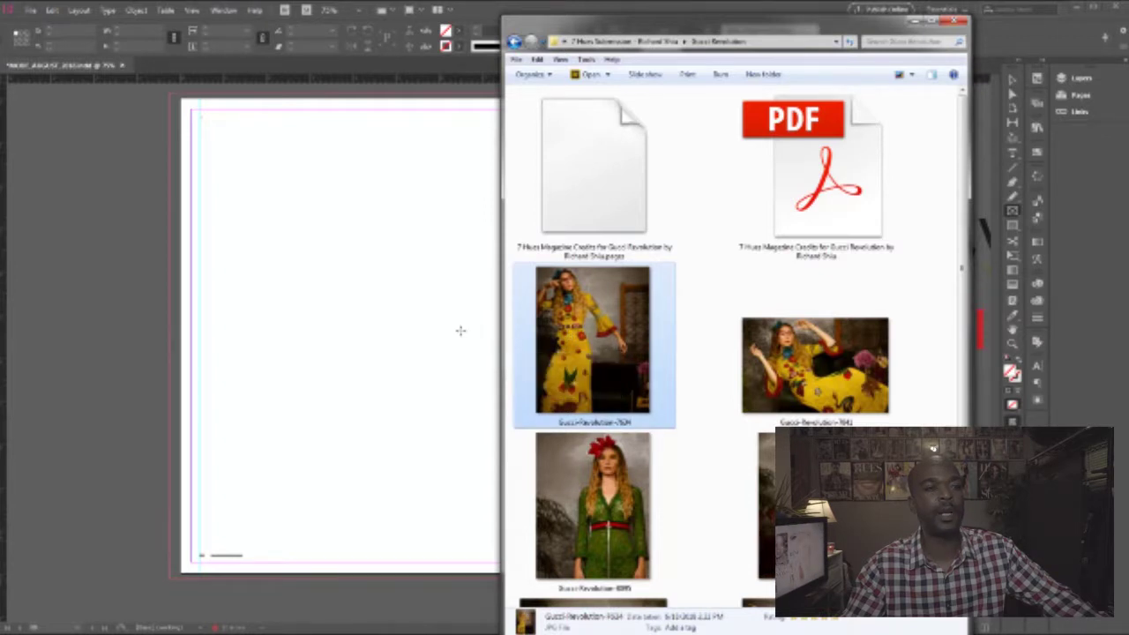
pyautogui.scroll(-3, 597, 420)
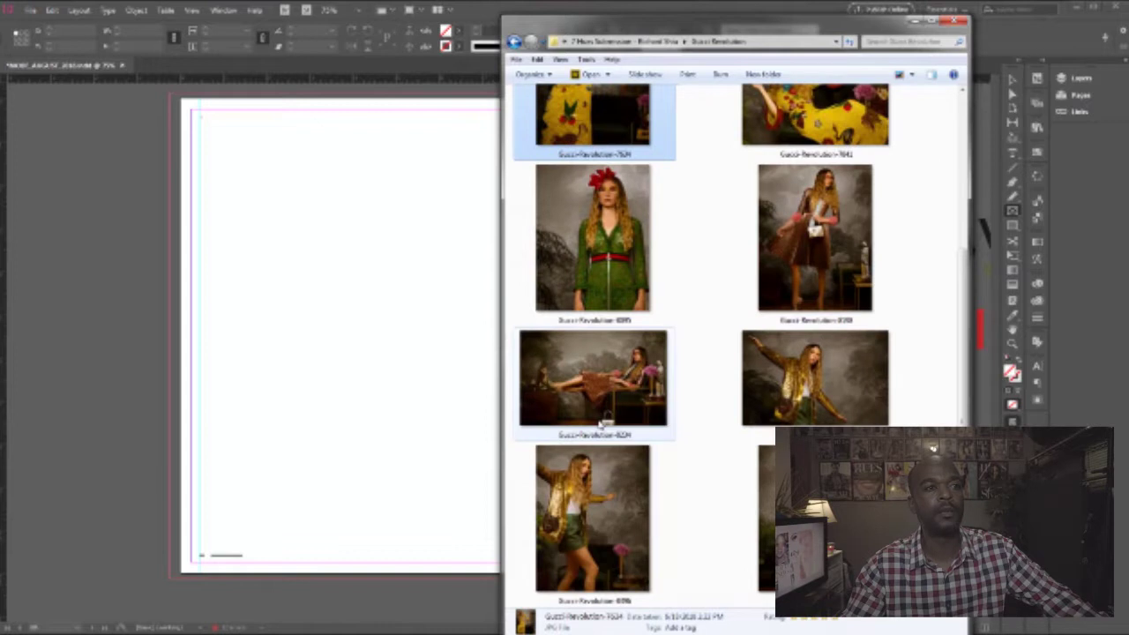
pyautogui.scroll(3, 598, 422)
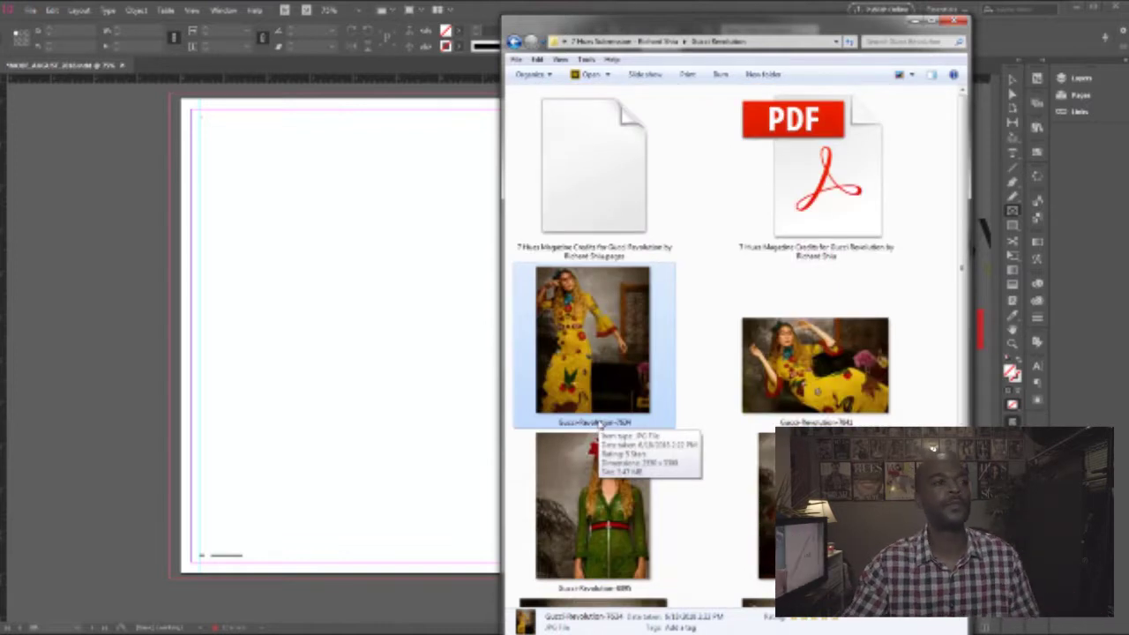
# Switch back to InDesign and draw a rectangle frame of 8.5 by 11 in covering the opening spread's left page.
pyautogui.click(331, 245)
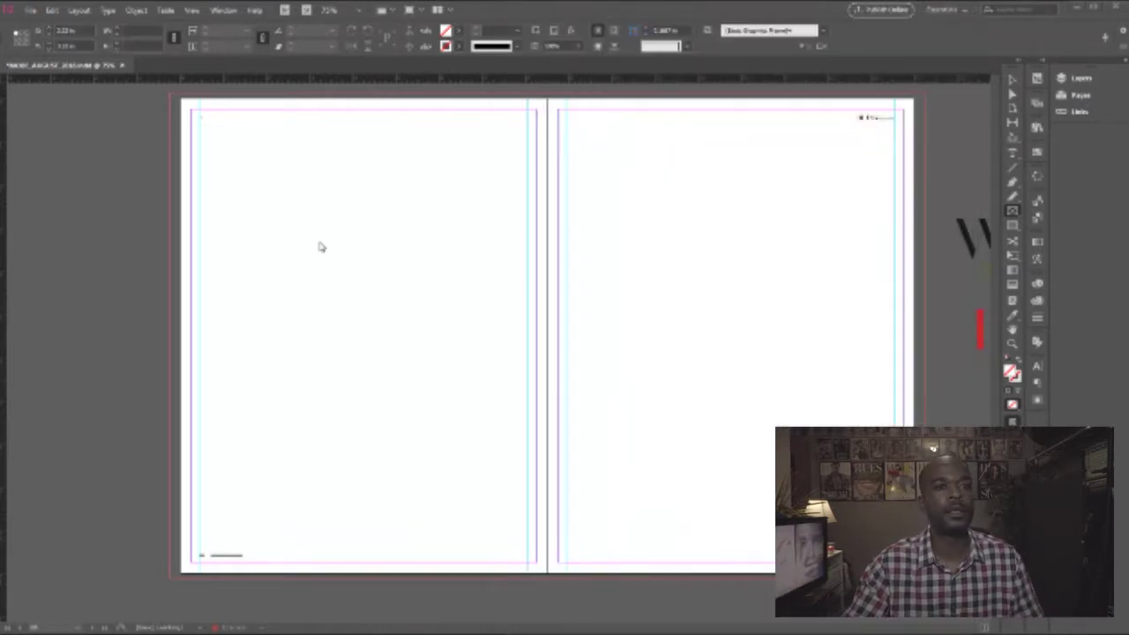
pyautogui.click(617, 328)
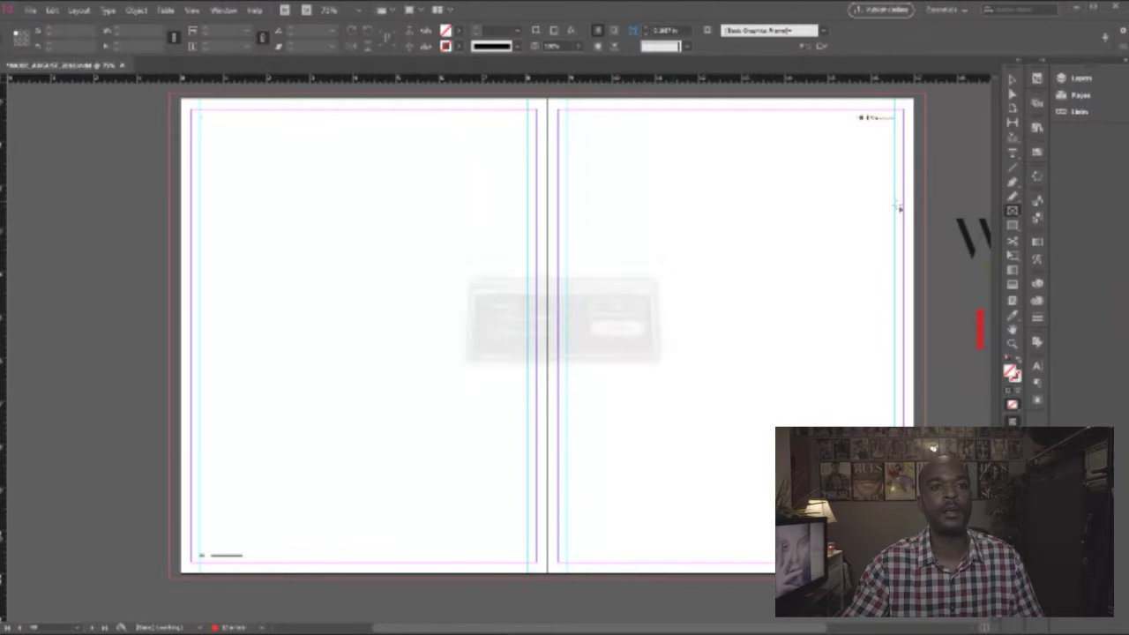
pyautogui.click(1013, 212)
pyautogui.click(1014, 215)
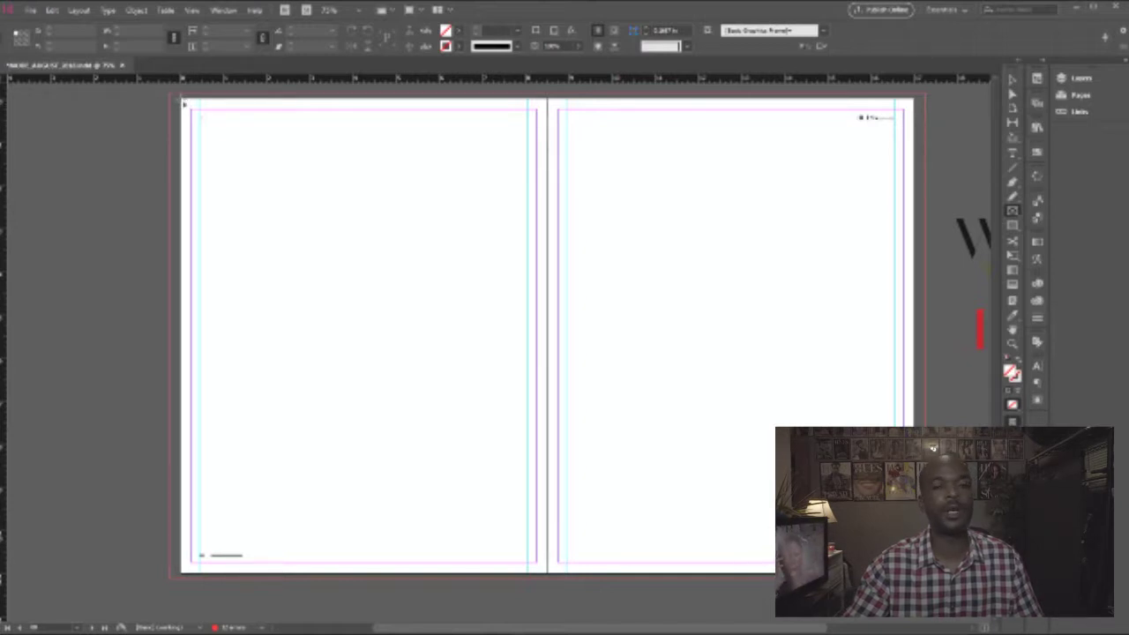
pyautogui.moveTo(183, 103)
pyautogui.mouseDown()
pyautogui.moveTo(289, 303)
pyautogui.moveTo(491, 451)
pyautogui.moveTo(536, 510)
pyautogui.moveTo(546, 569)
pyautogui.mouseUp()
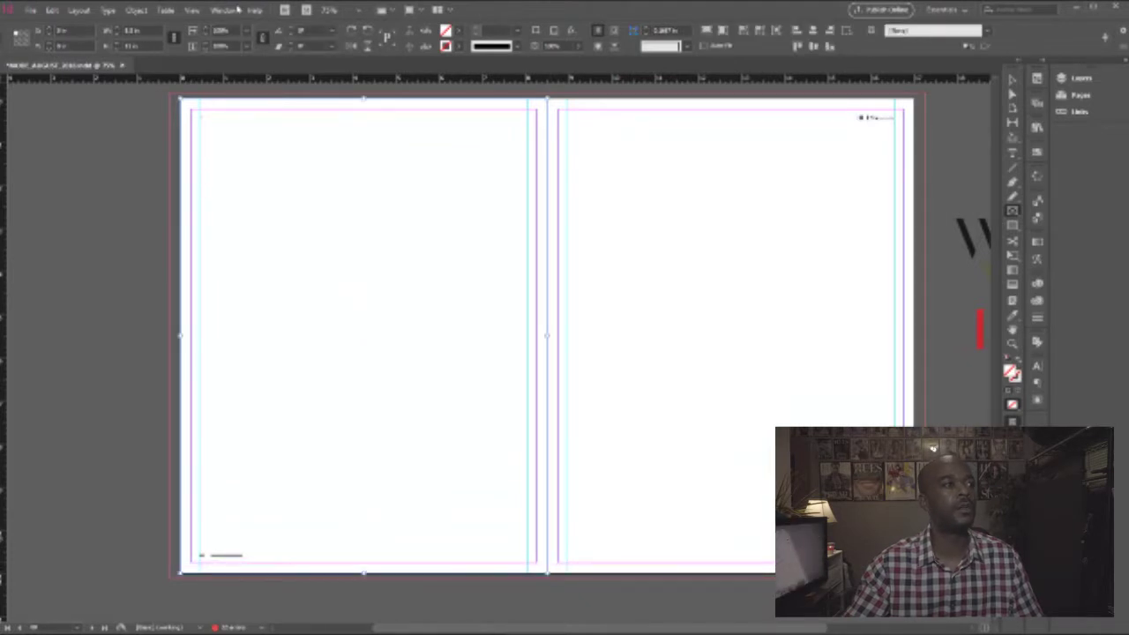
# Check the Grids & Guides snapping options and fill the opening spread's left-page frame with cyan.
pyautogui.click(222, 11)
pyautogui.moveTo(200, 10)
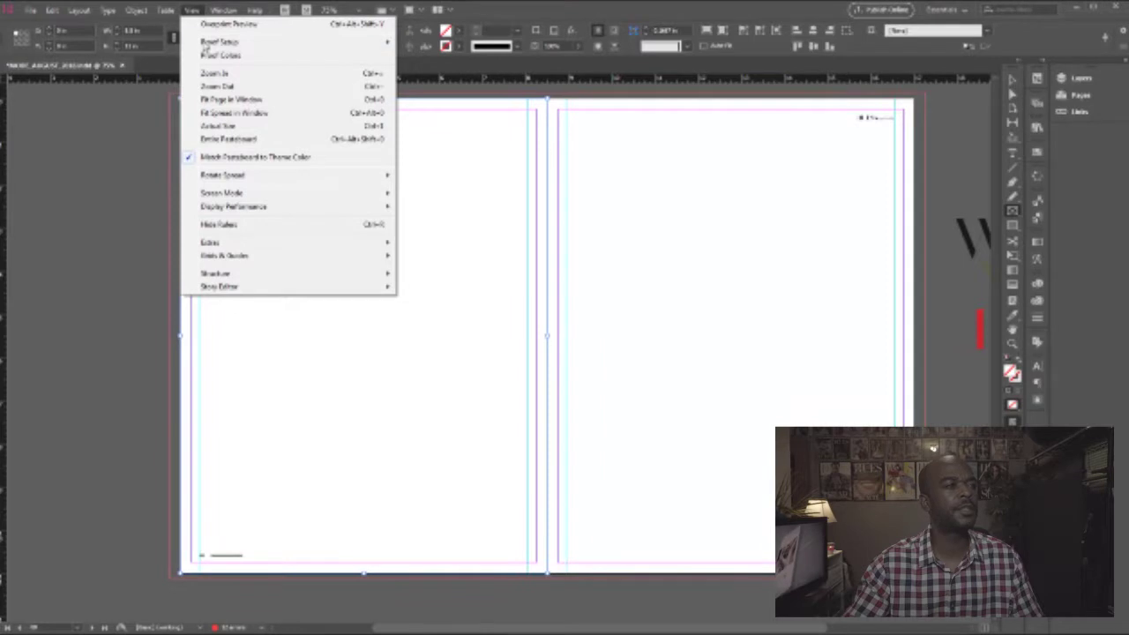
pyautogui.moveTo(276, 252)
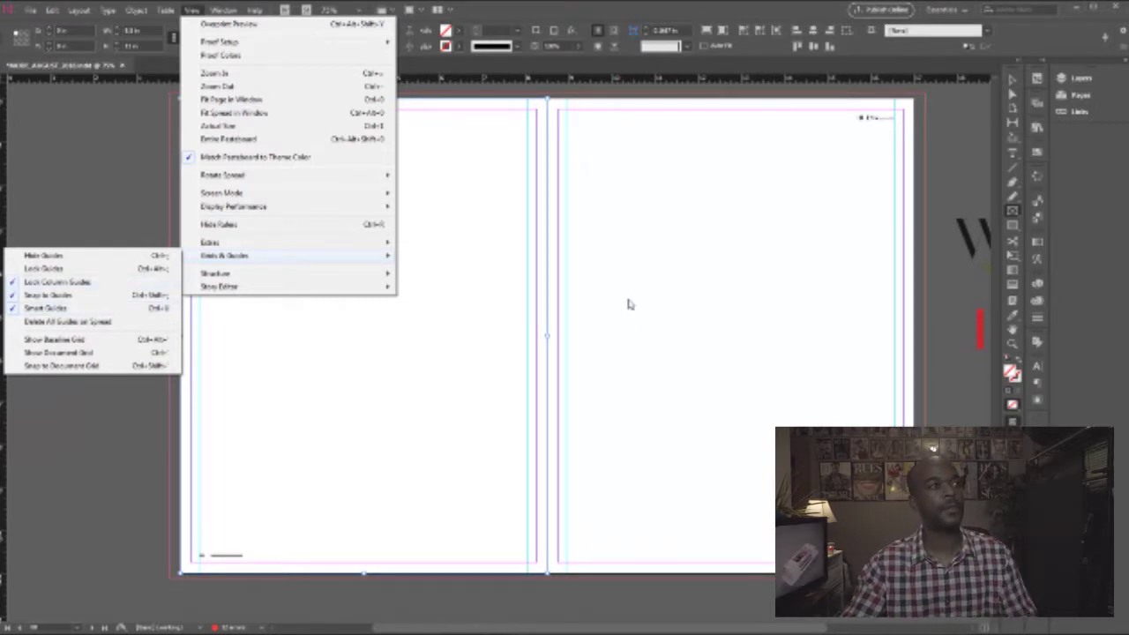
pyautogui.click(212, 14)
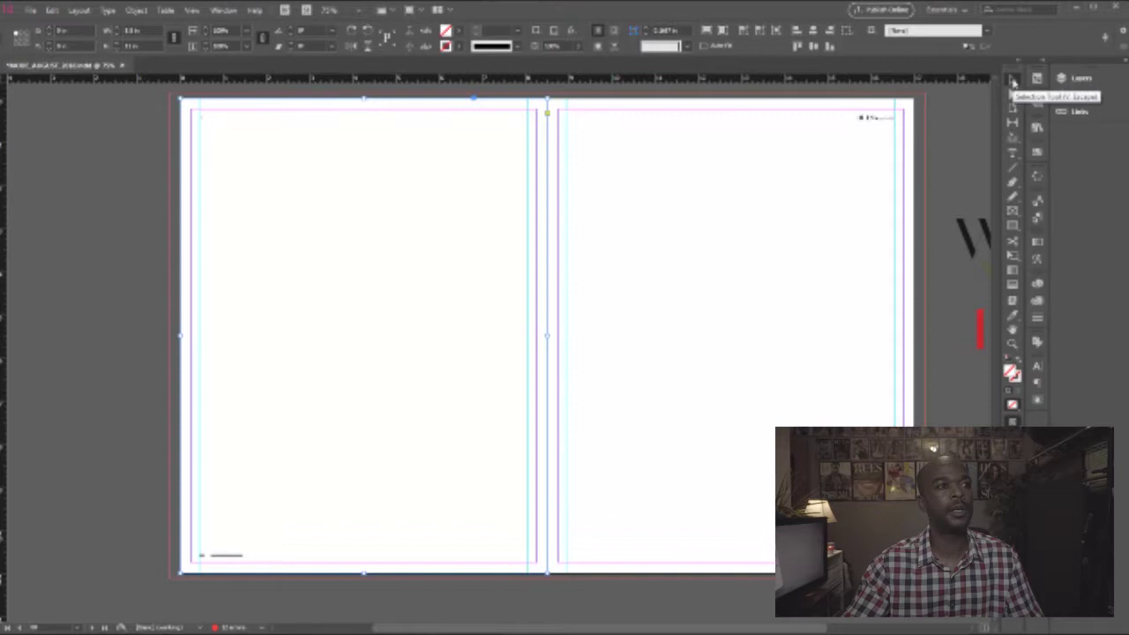
pyautogui.click(461, 32)
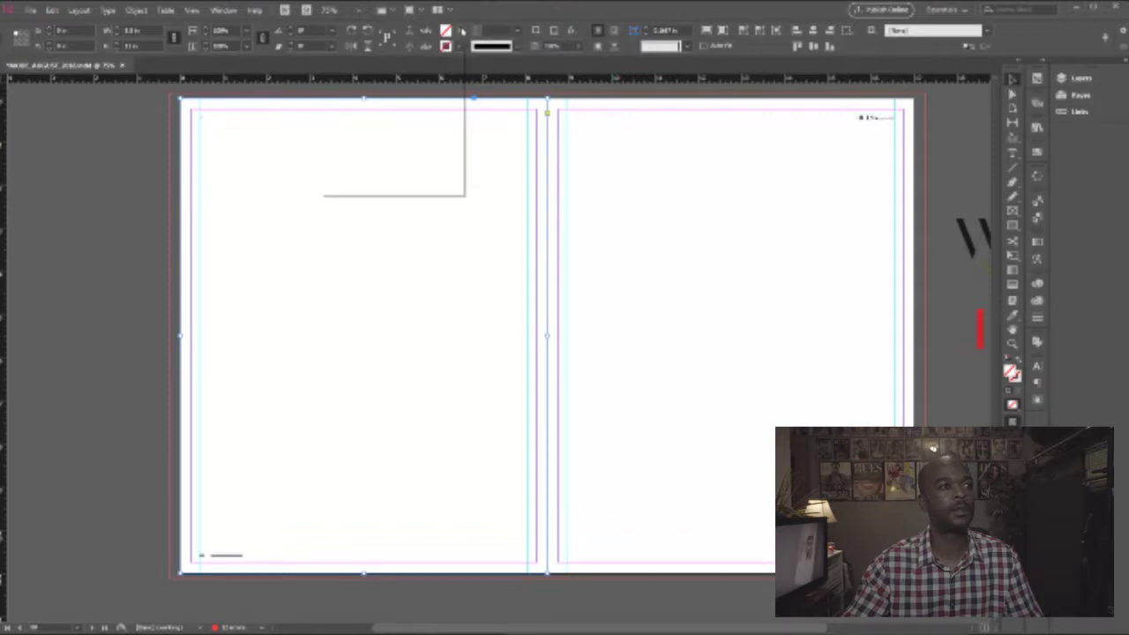
pyautogui.click(384, 121)
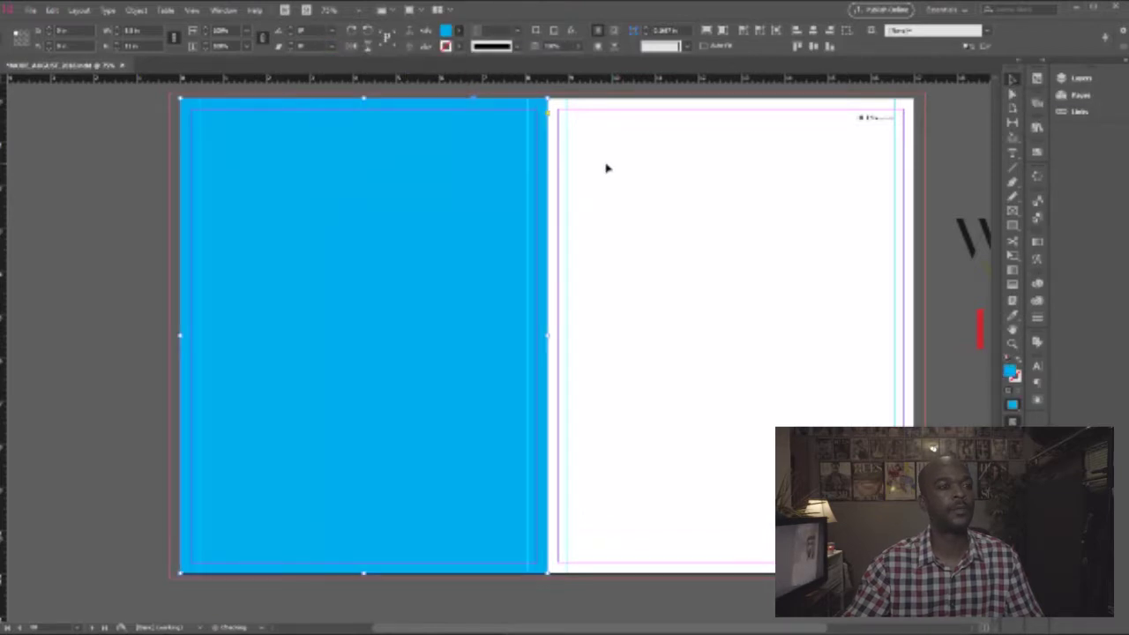
# Switch to the Gucci Revolution photo folder, look over its pictures again, and return to the layout.
pyautogui.scroll(-1, 599, 166)
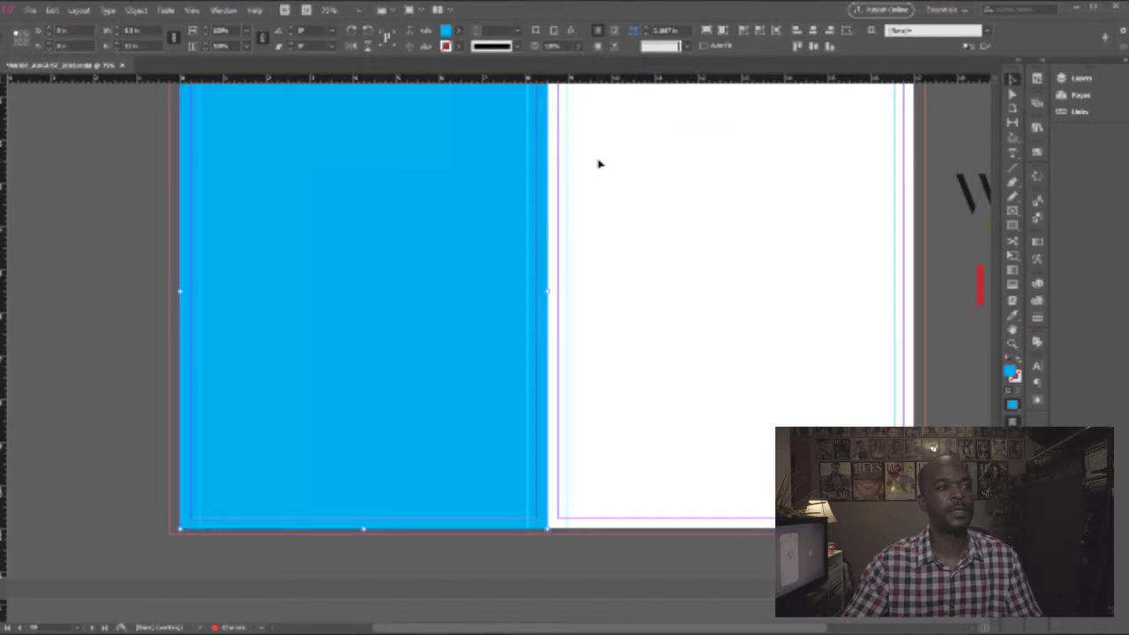
pyautogui.hotkey('ctrl', '-')
pyautogui.hotkey('ctrl', '-')
pyautogui.scroll(-2, 527, 247)
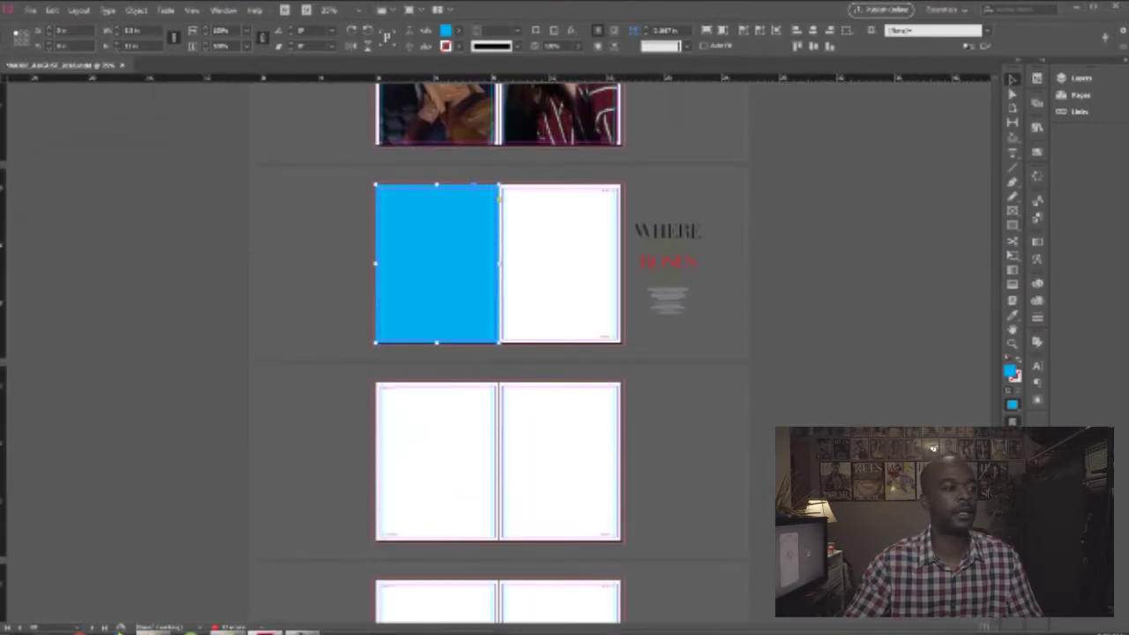
pyautogui.click(151, 627)
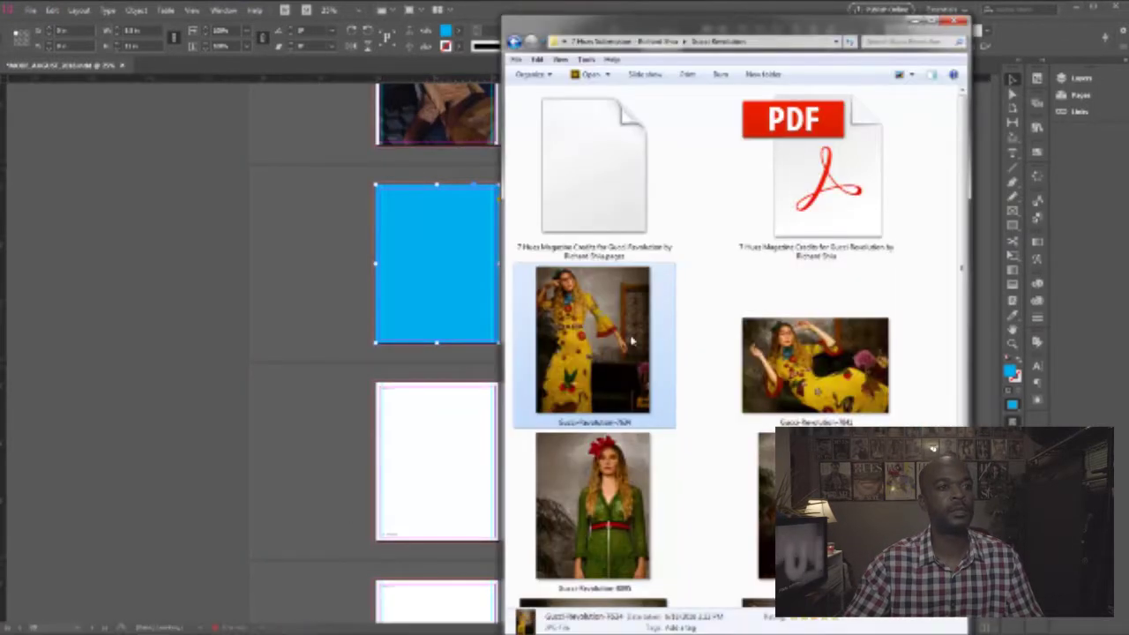
pyautogui.scroll(-3, 617, 341)
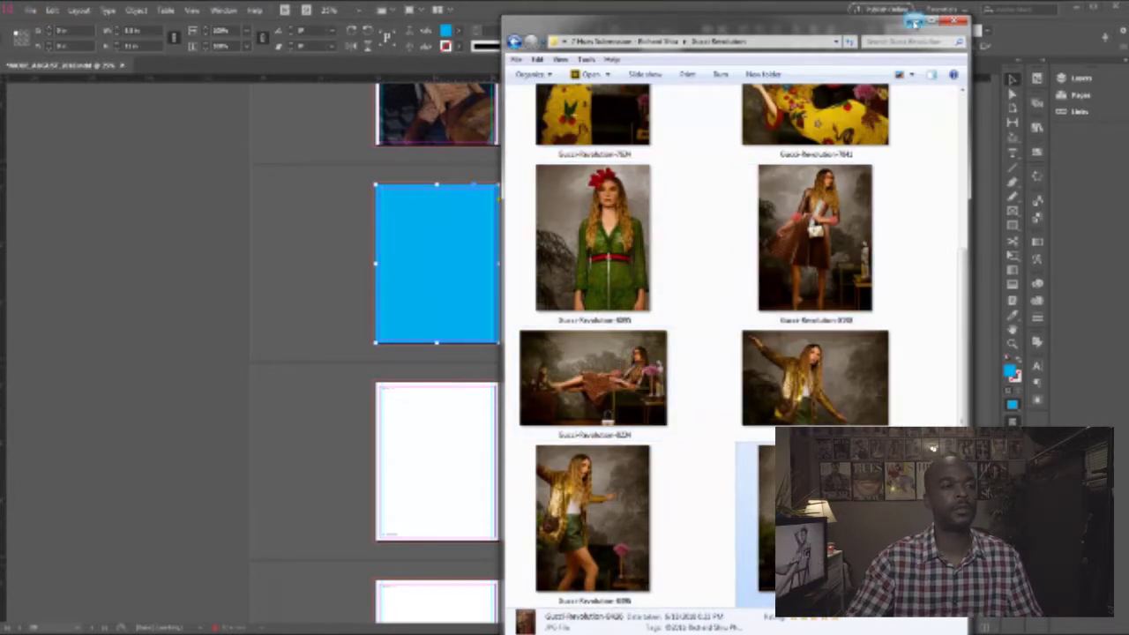
pyautogui.click(494, 243)
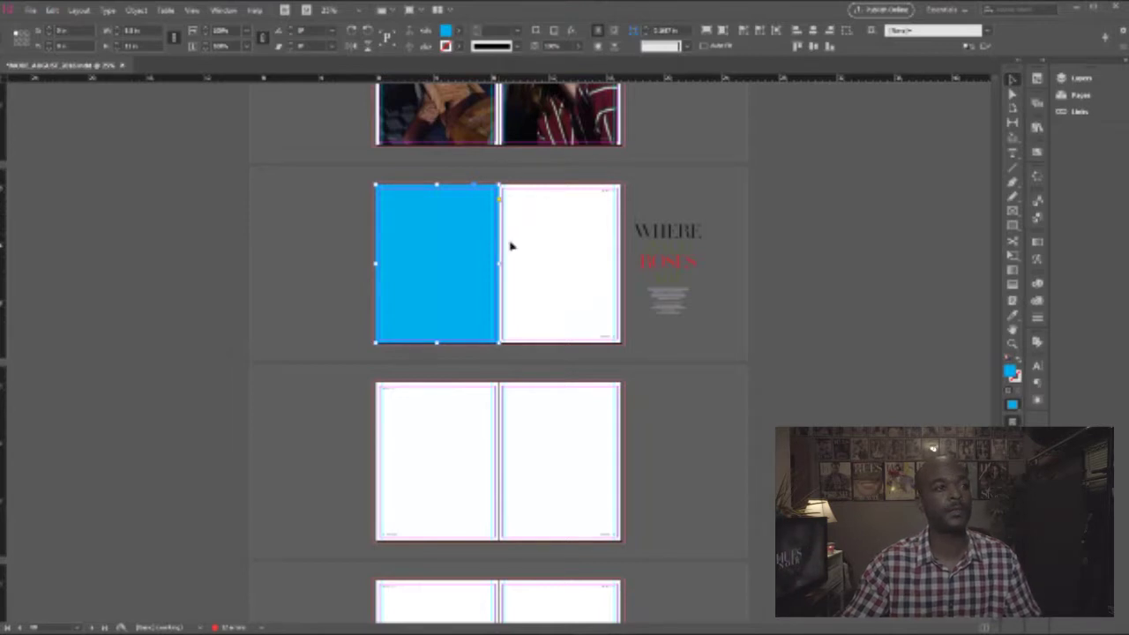
# Duplicate the cyan full-page frame onto the left pages of the following two empty spreads.
pyautogui.hotkey('ctrl', 'shift', 'a')
pyautogui.click(479, 243)
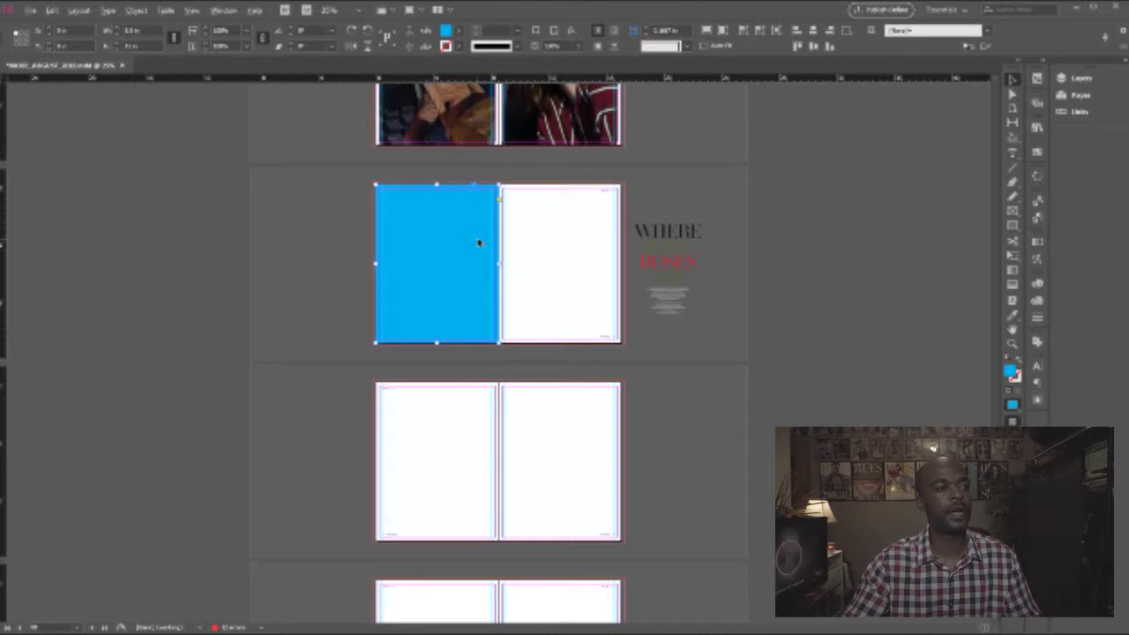
pyautogui.moveTo(479, 77); pyautogui.dragTo(473, 438)
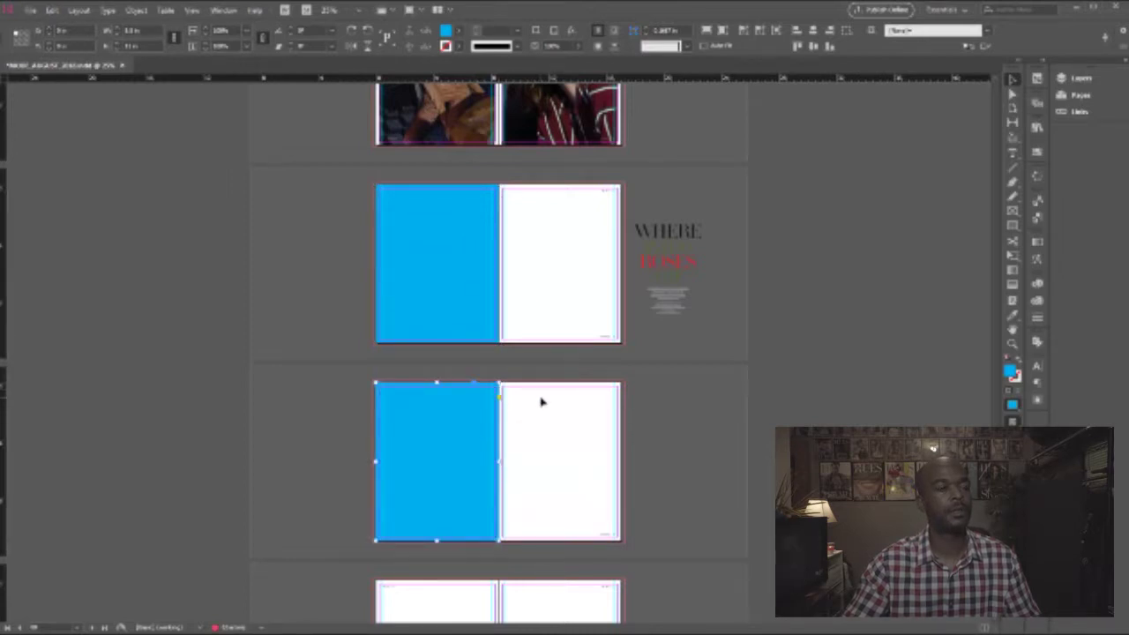
pyautogui.scroll(-3, 457, 406)
pyautogui.moveTo(473, 77); pyautogui.dragTo(468, 511)
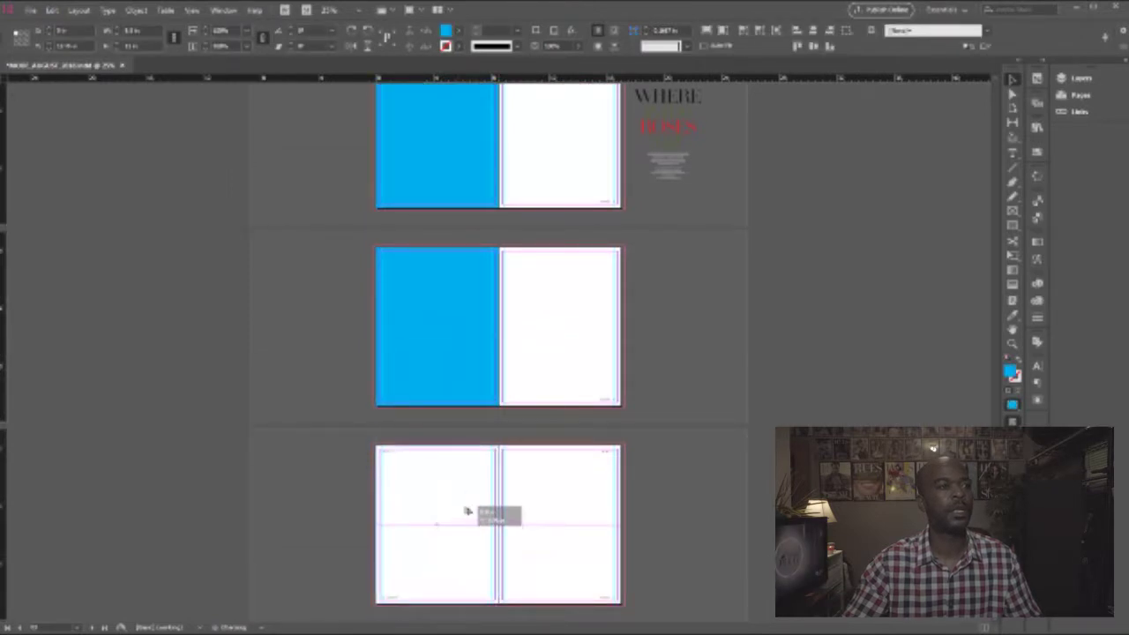
pyautogui.hotkey('ctrl', 'alt', 'shift', 'v')
# Change the fill of the second spread's left-page frame to magenta.
pyautogui.click(481, 345)
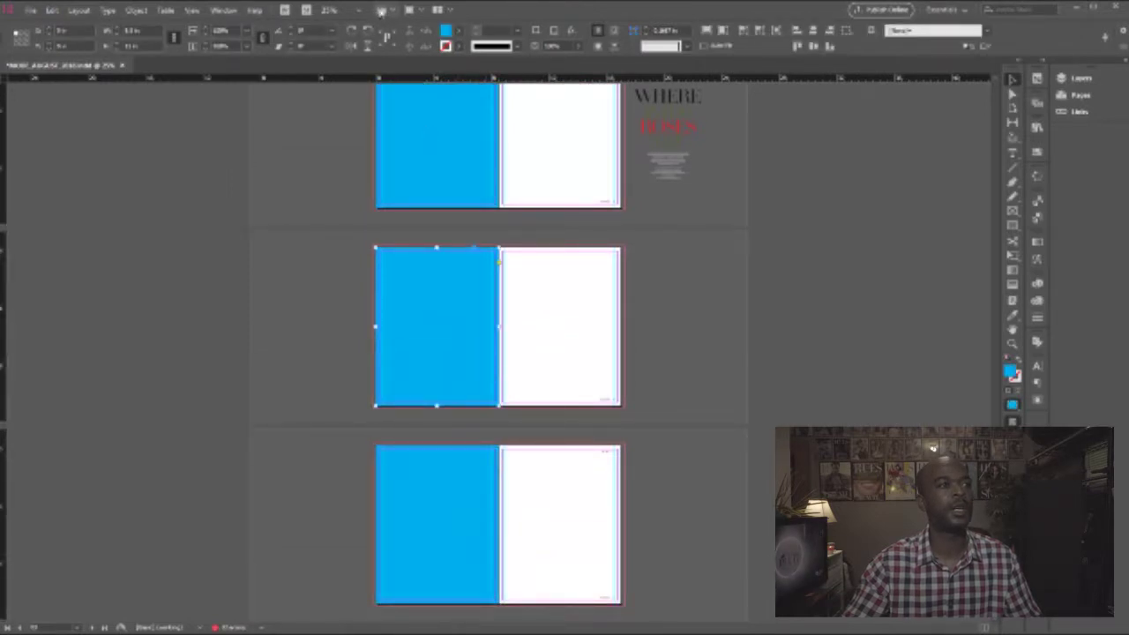
pyautogui.click(457, 32)
pyautogui.click(372, 132)
pyautogui.click(481, 320)
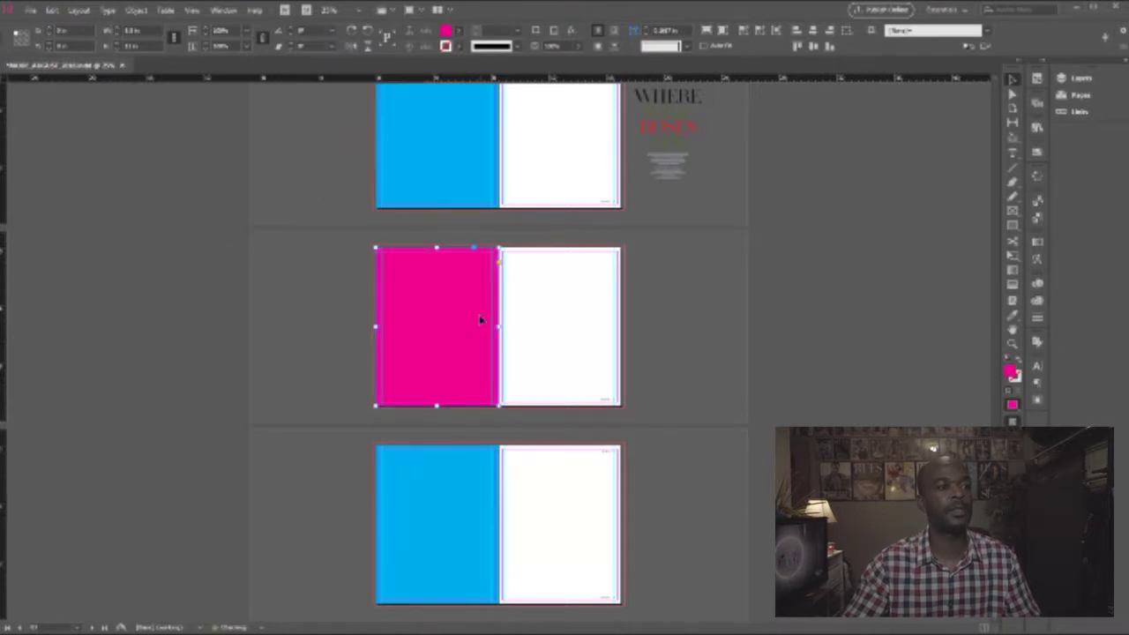
# Change the fill of the third spread's left-page frame to red.
pyautogui.click(485, 519)
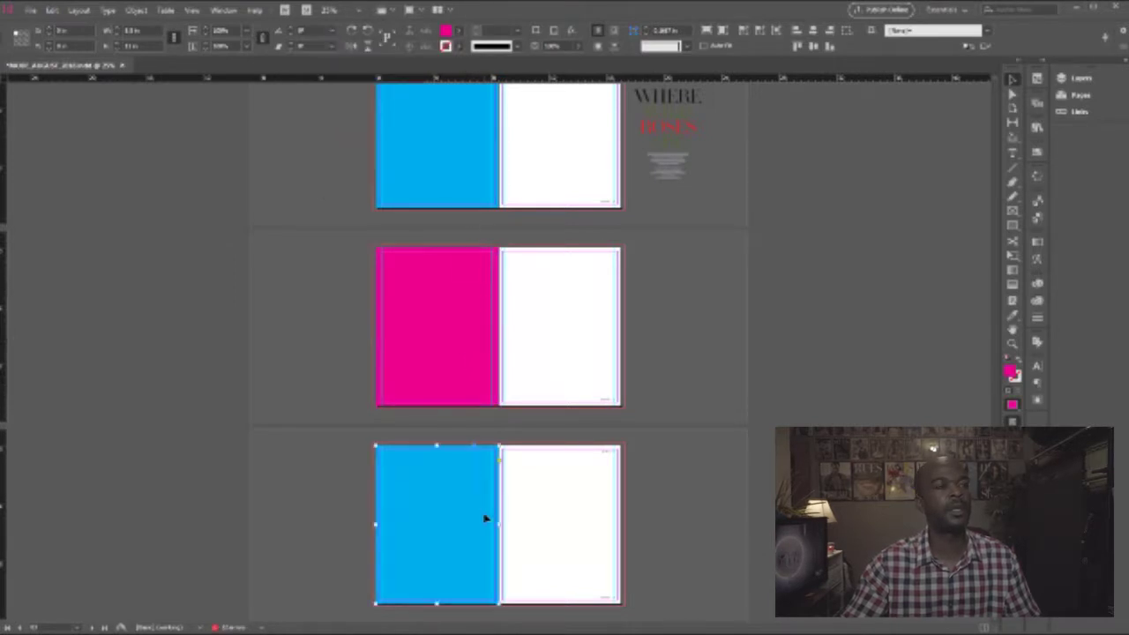
pyautogui.click(460, 32)
pyautogui.click(389, 159)
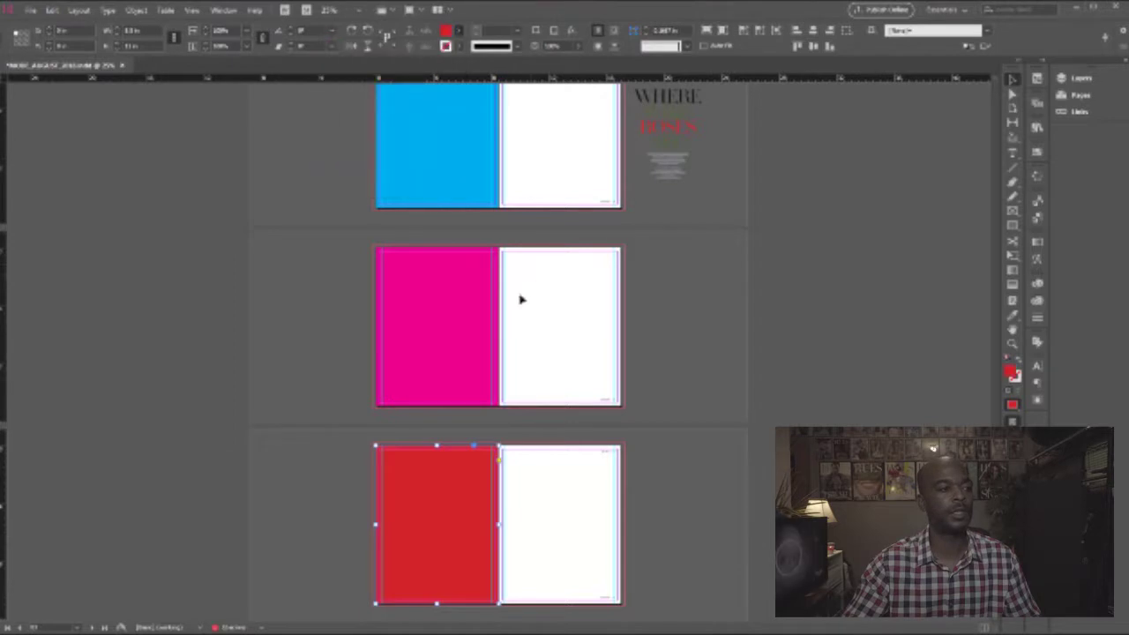
# Review the pictures in the Gucci Revolution photo folder from the yellow-dress shots downward, and return to the layout.
pyautogui.click(153, 628)
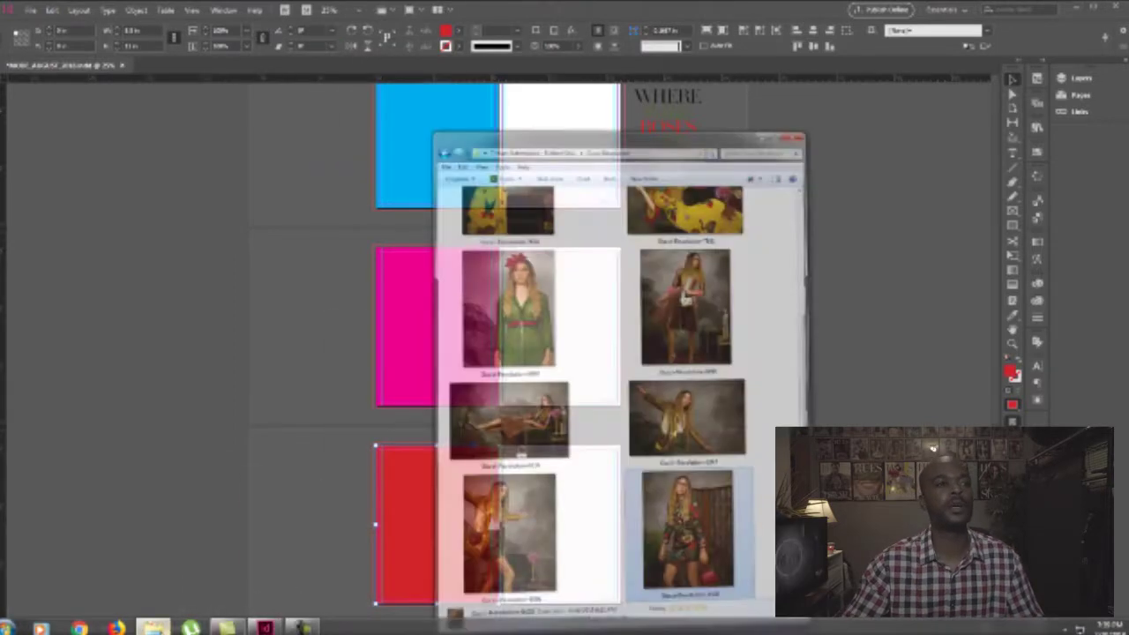
pyautogui.scroll(3, 589, 256)
pyautogui.scroll(-3, 591, 326)
pyautogui.scroll(1, 602, 201)
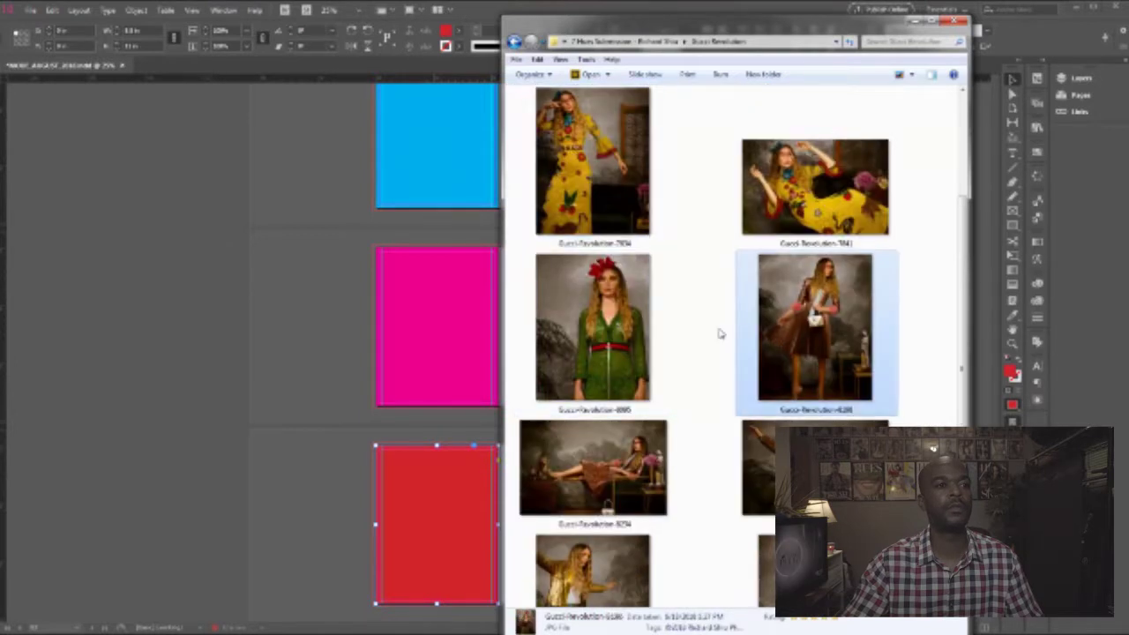
pyautogui.scroll(-1, 811, 335)
pyautogui.click(811, 520)
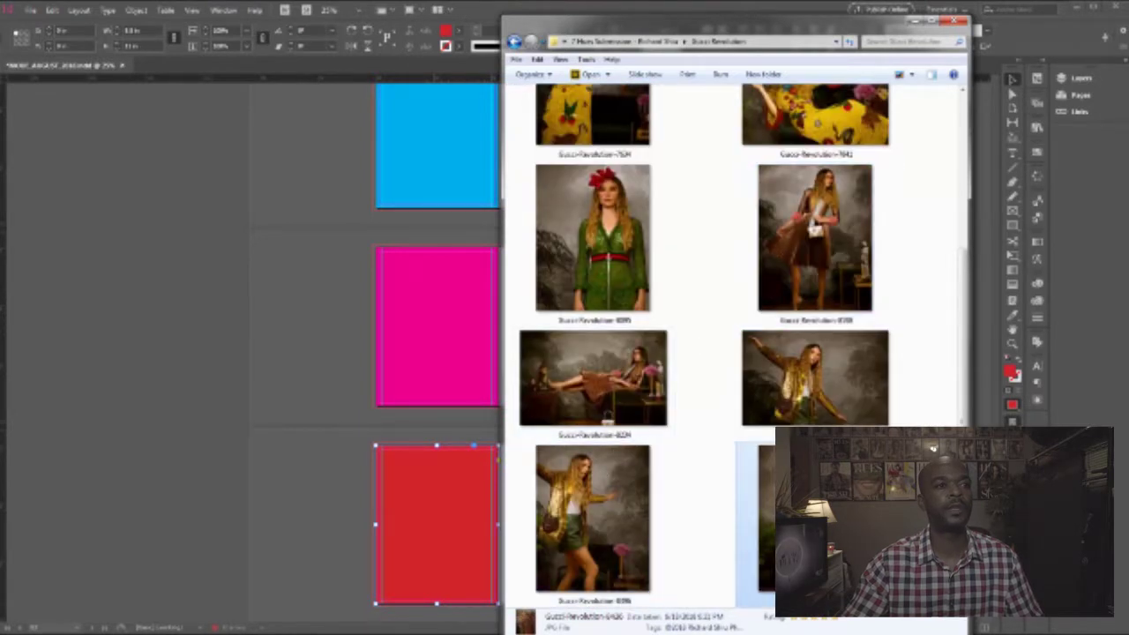
pyautogui.scroll(2, 714, 335)
pyautogui.scroll(-2, 732, 342)
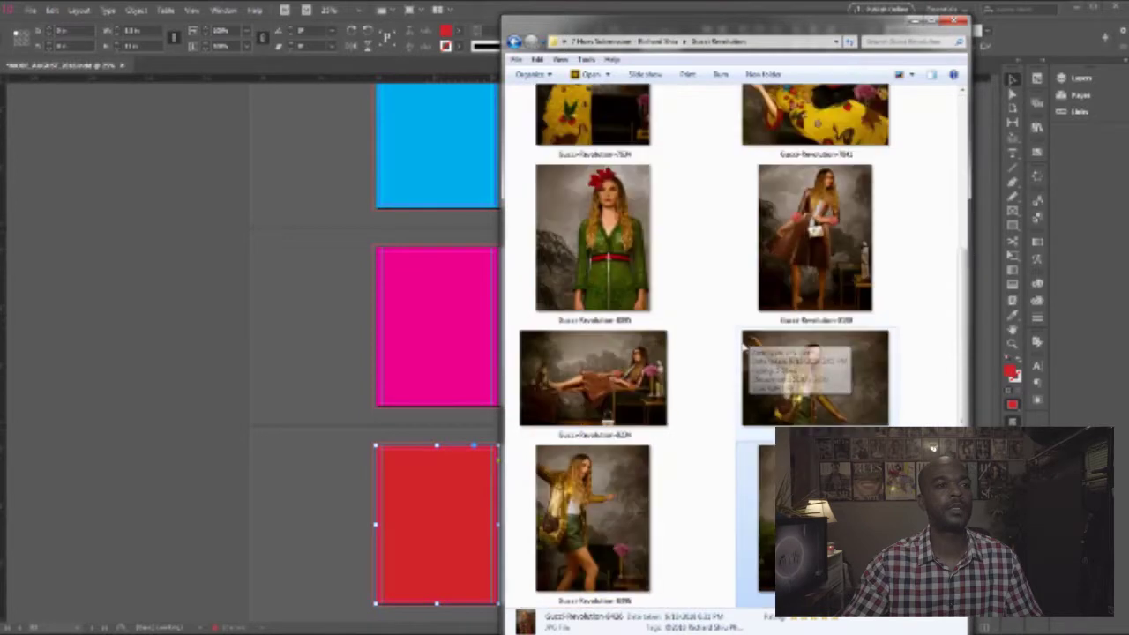
pyautogui.click(323, 350)
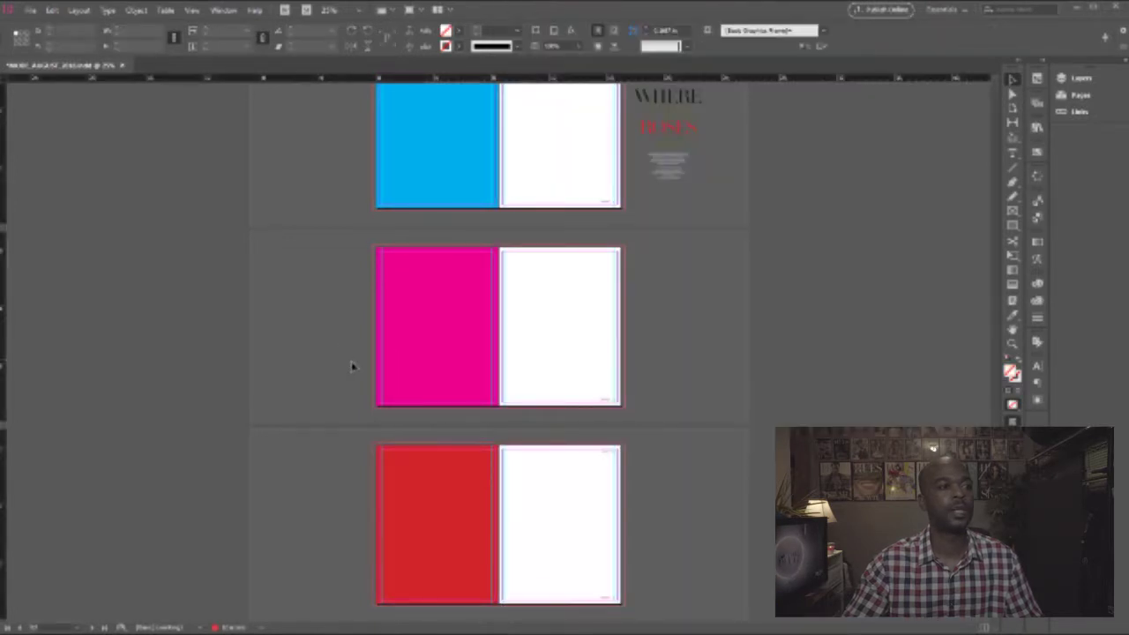
# Duplicate the third spread's red frame onto the left page of the next empty spread.
pyautogui.scroll(-5, 350, 365)
pyautogui.scroll(1, 429, 356)
pyautogui.click(479, 249)
pyautogui.moveTo(479, 249); pyautogui.dragTo(471, 448)
pyautogui.click(542, 430)
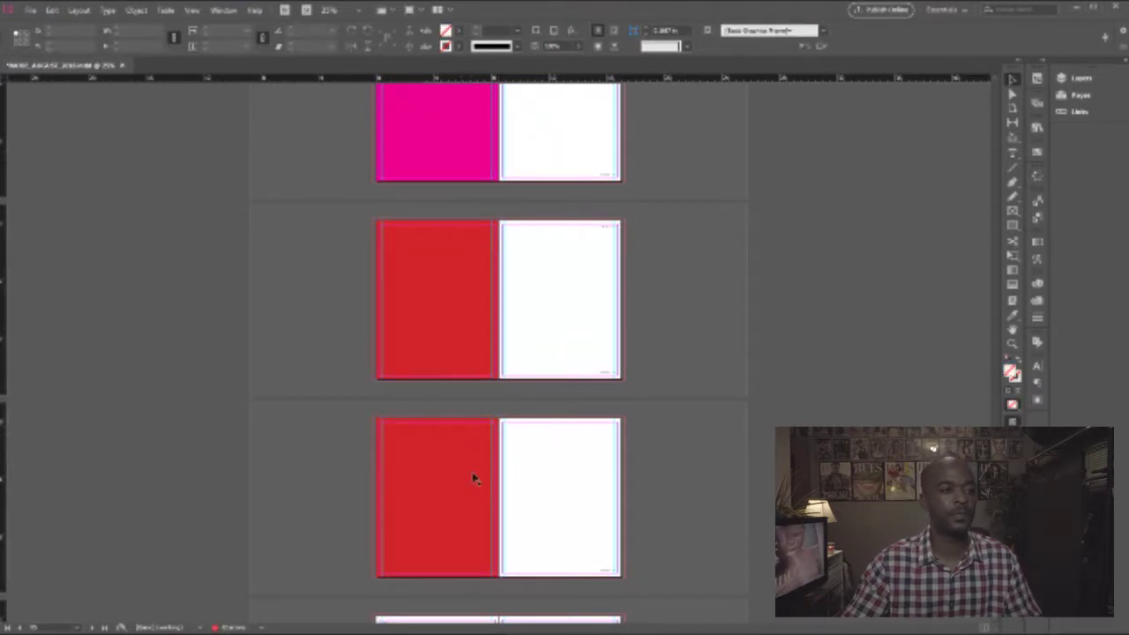
# Widen the fourth spread's red frame to the outer edge of the right page so it covers both pages.
pyautogui.click(484, 499)
pyautogui.hotkey('ctrl', '=')
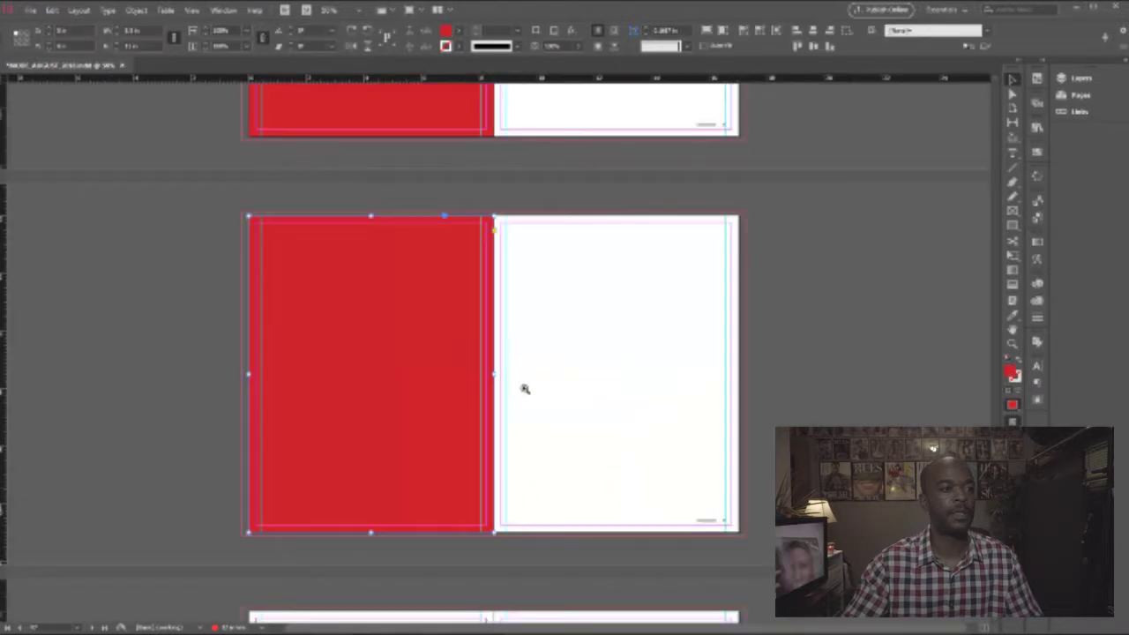
pyautogui.moveTo(495, 374); pyautogui.dragTo(738, 386)
# Duplicate the double-page red frame onto the fifth spread and fill the copy with yellow.
pyautogui.scroll(-5, 739, 380)
pyautogui.moveTo(539, 197); pyautogui.dragTo(541, 595)
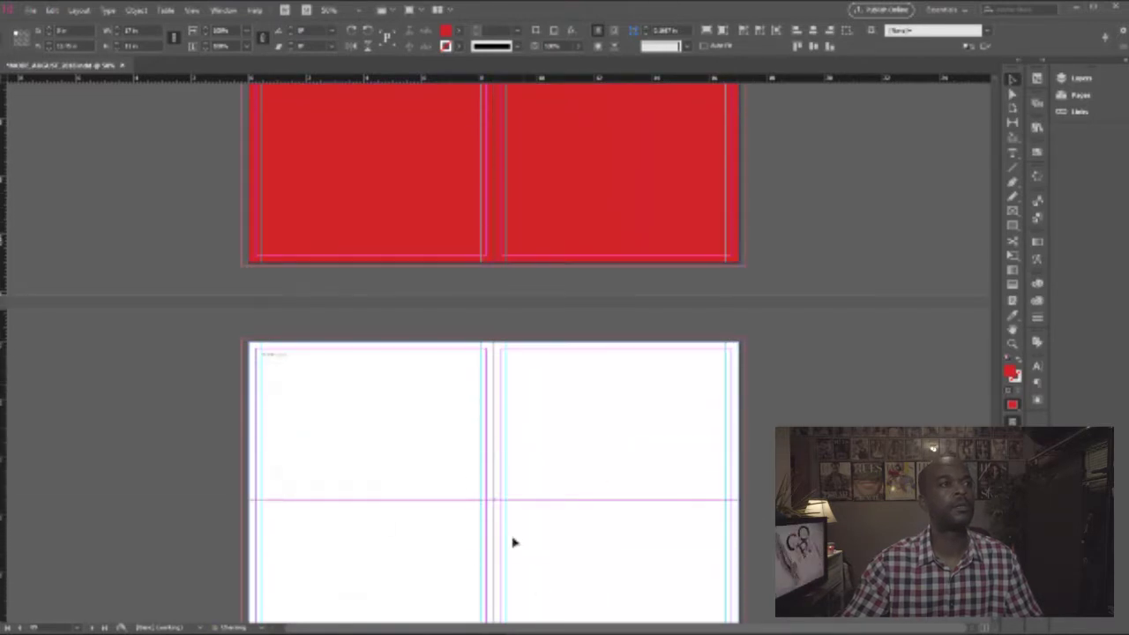
pyautogui.moveTo(514, 542); pyautogui.dragTo(515, 542)
pyautogui.click(458, 31)
pyautogui.press('Up')
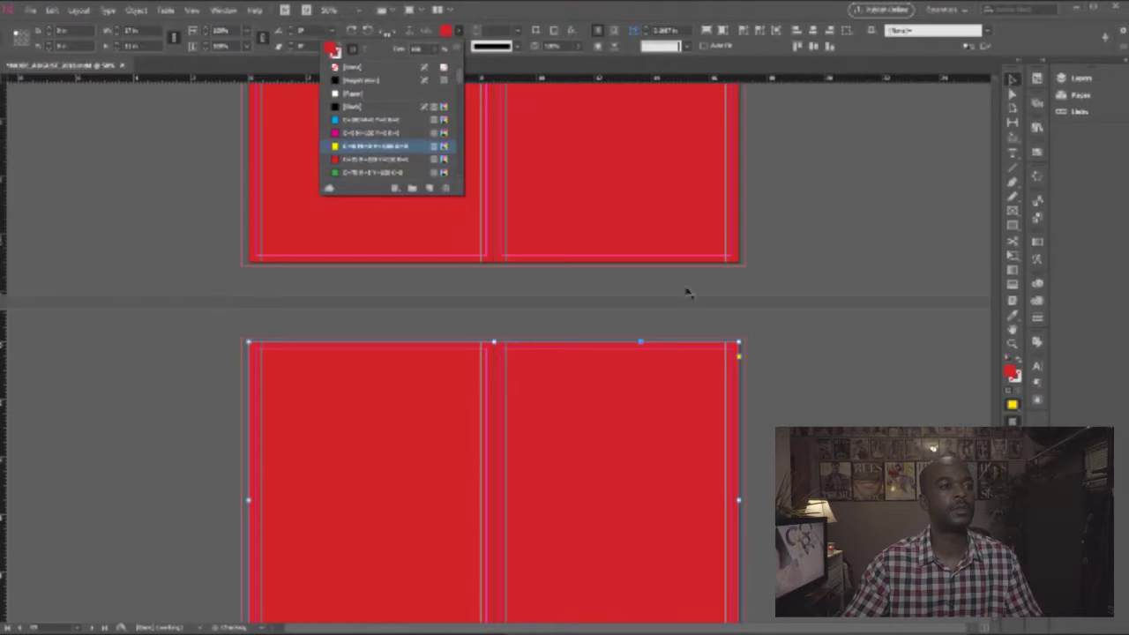
pyautogui.press('Return')
# Duplicate the double-page yellow frame onto the sixth spread and fill the copy with red.
pyautogui.scroll(-5, 739, 385)
pyautogui.scroll(-1, 739, 385)
pyautogui.moveTo(592, 155); pyautogui.dragTo(604, 532)
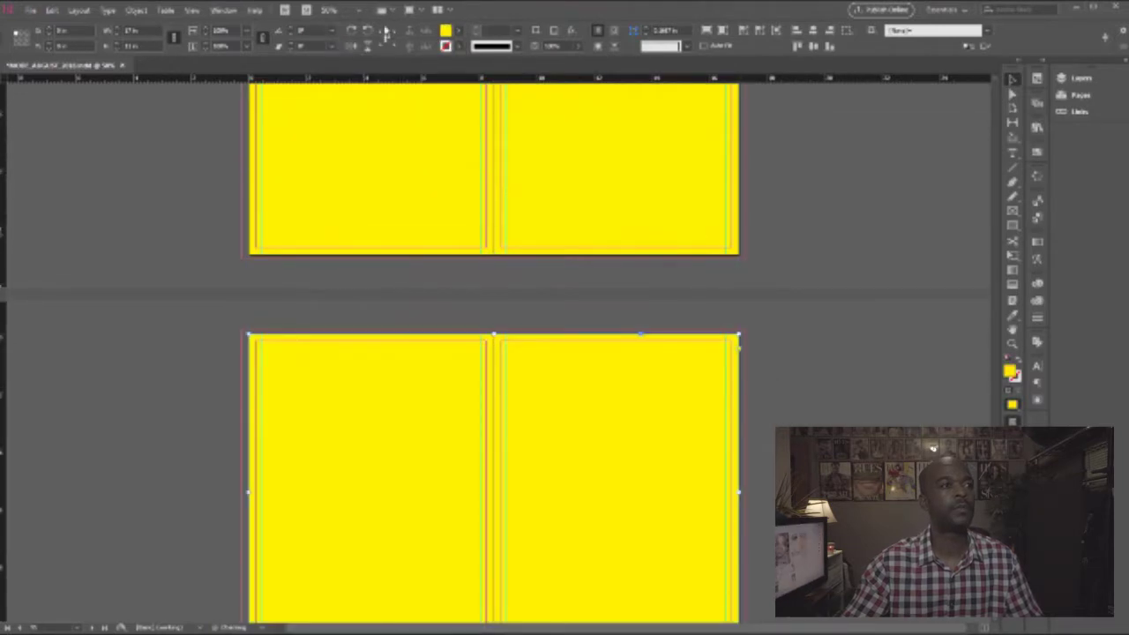
pyautogui.click(457, 32)
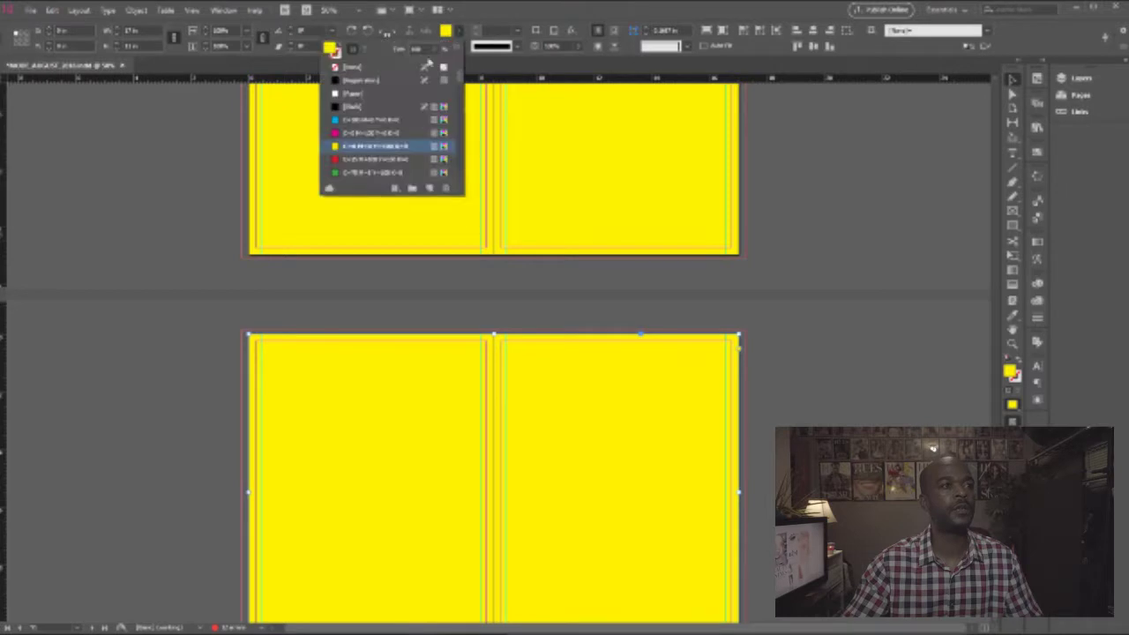
pyautogui.click(356, 160)
pyautogui.scroll(-5, 735, 297)
pyautogui.scroll(2, 658, 330)
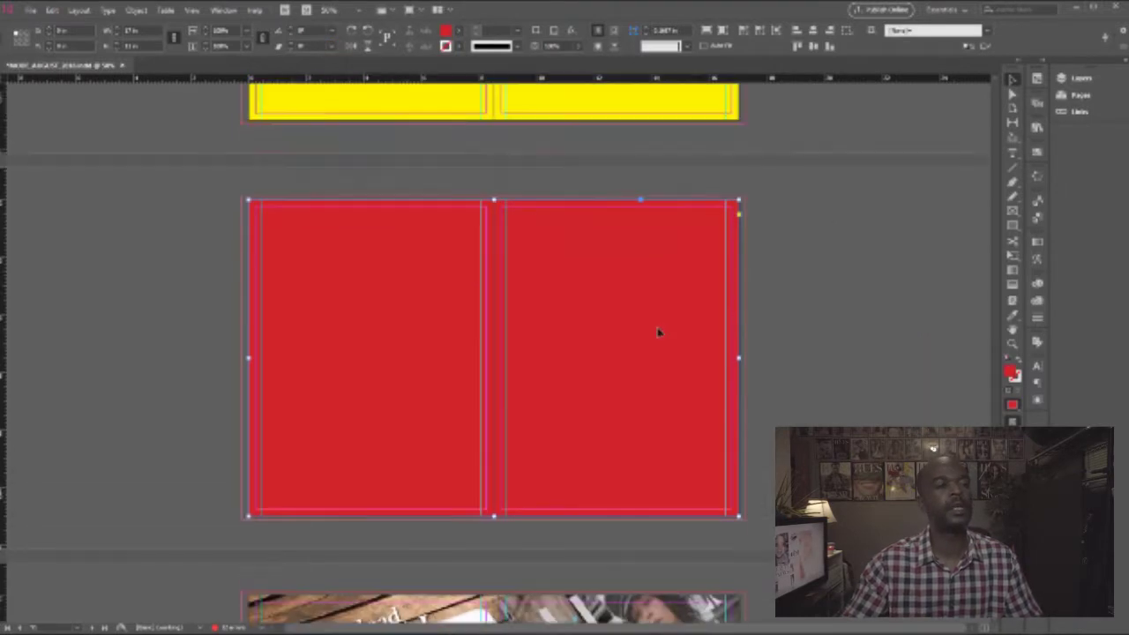
# Compare the run of placeholder spreads with the pictures in the Gucci Revolution folder and return to the layout.
pyautogui.hotkey('ctrl', '-')
pyautogui.hotkey('ctrl', '-')
pyautogui.hotkey('ctrl', '-')
pyautogui.scroll(1, 572, 308)
pyautogui.scroll(5, 572, 309)
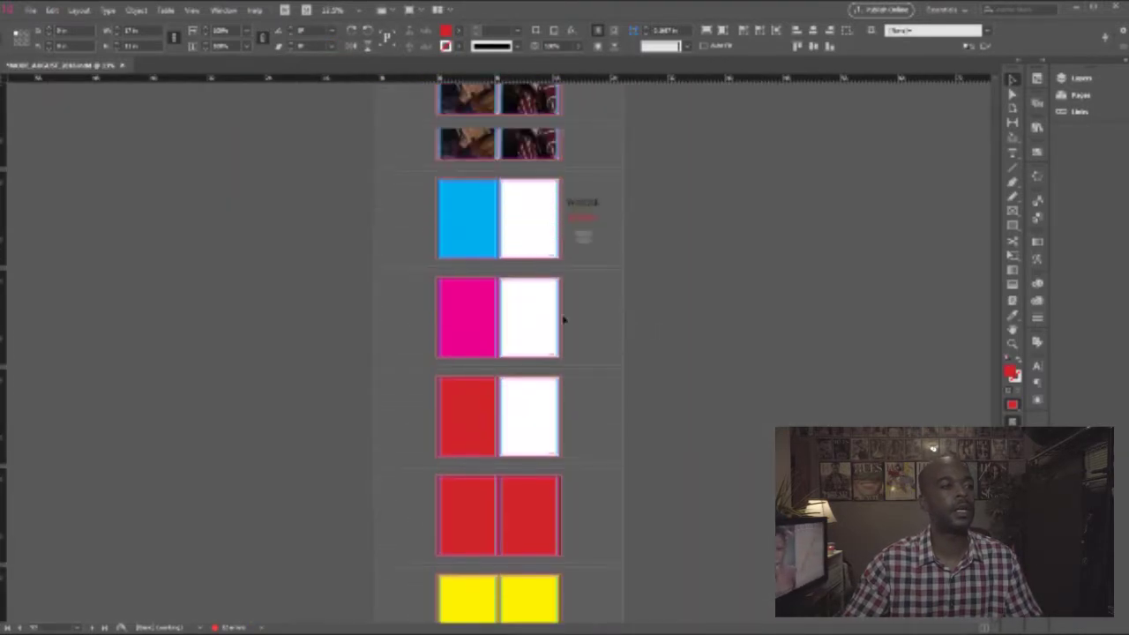
pyautogui.click(226, 628)
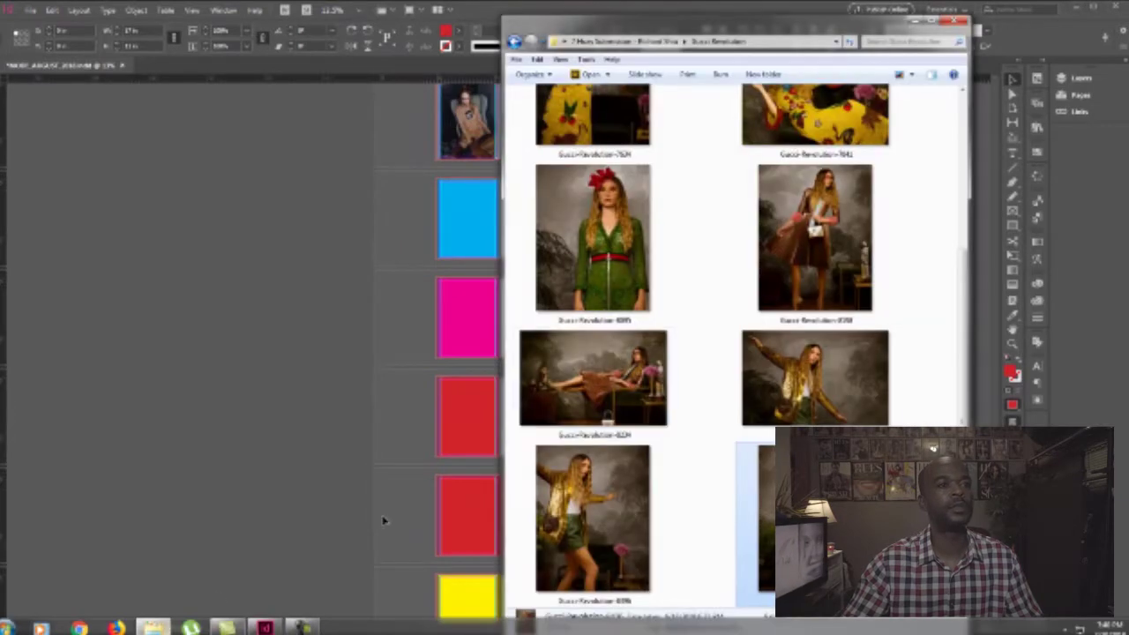
pyautogui.scroll(2, 628, 310)
pyautogui.click(815, 326)
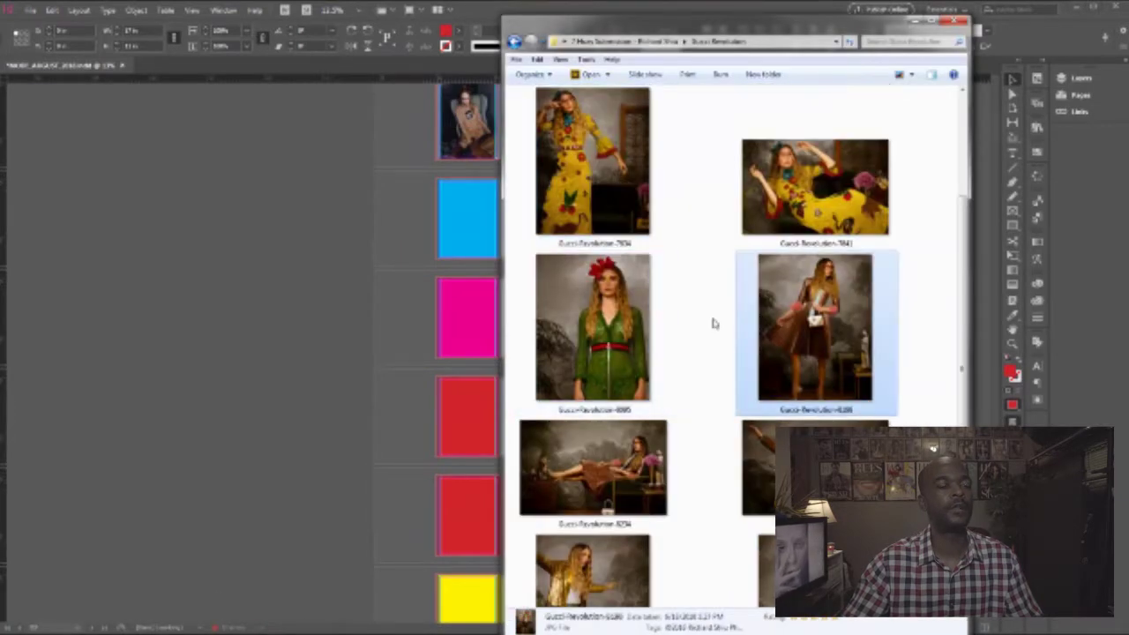
pyautogui.scroll(-1, 815, 326)
pyautogui.click(327, 265)
# Duplicate the left-page magenta and red frames onto the right pages of the second and third spreads.
pyautogui.click(464, 340)
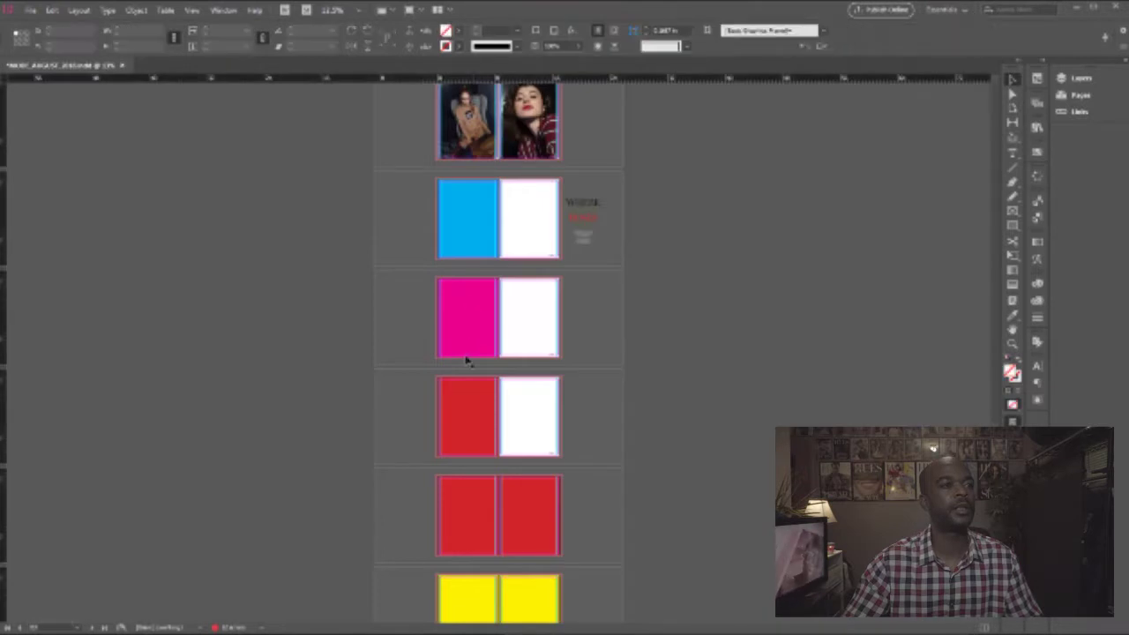
pyautogui.scroll(-1, 573, 270)
pyautogui.hotkey('ctrl', '=')
pyautogui.scroll(-2, 467, 318)
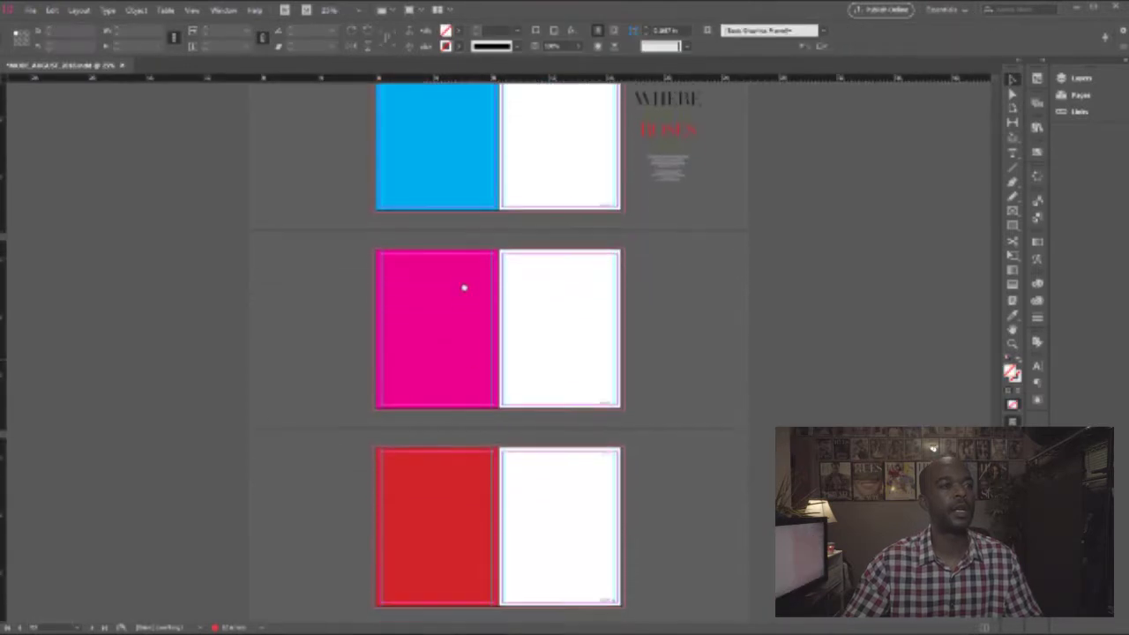
pyautogui.moveTo(458, 308); pyautogui.dragTo(548, 308)
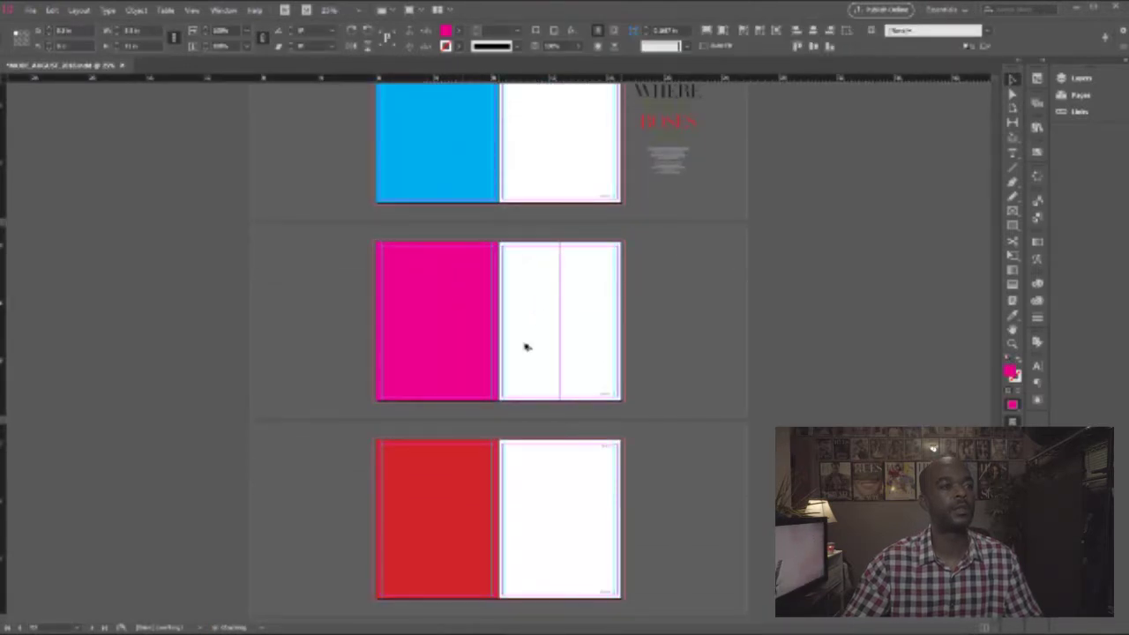
pyautogui.moveTo(524, 347); pyautogui.dragTo(525, 347)
pyautogui.moveTo(453, 471); pyautogui.dragTo(545, 473)
pyautogui.click(660, 456)
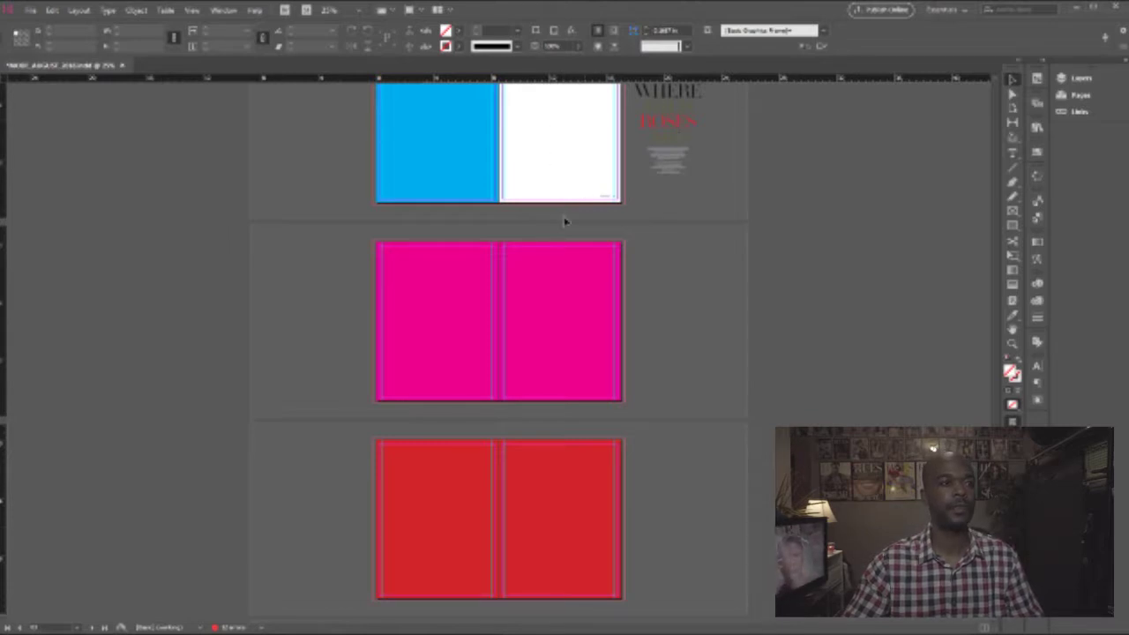
# Move the "Where Wild Roses Are" title and credits from the pasteboard onto the opening spread's right page.
pyautogui.scroll(-1, 564, 220)
pyautogui.scroll(2, 578, 217)
pyautogui.click(678, 244)
pyautogui.moveTo(678, 244); pyautogui.dragTo(572, 256)
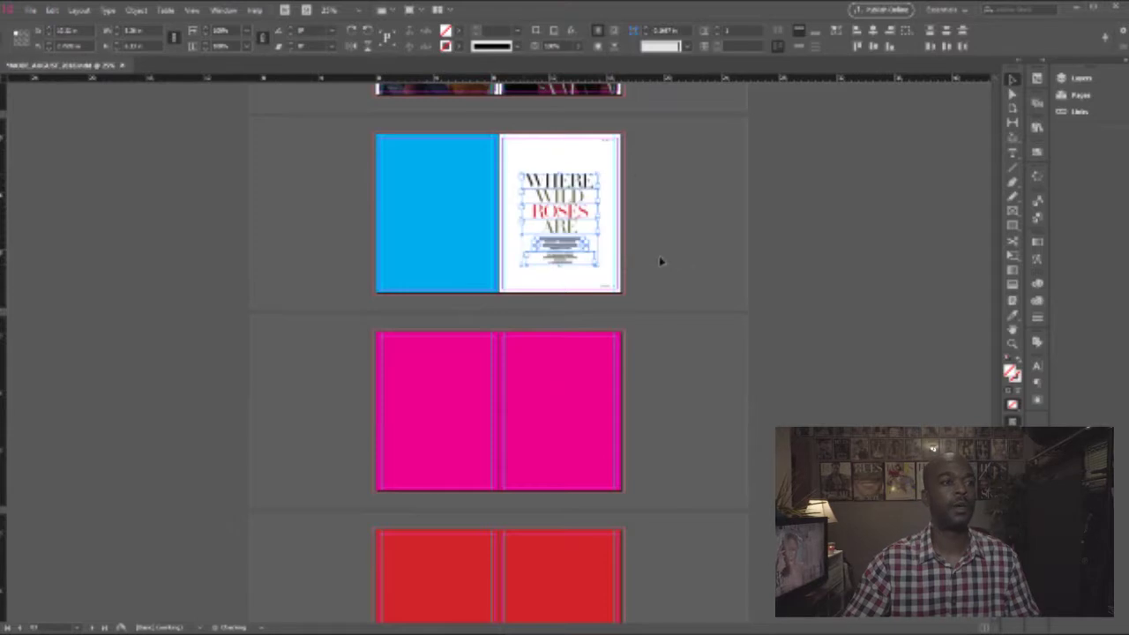
# Change the fill of the fourth spread's double-page frame to blue.
pyautogui.scroll(-5, 680, 269)
pyautogui.scroll(-4, 677, 273)
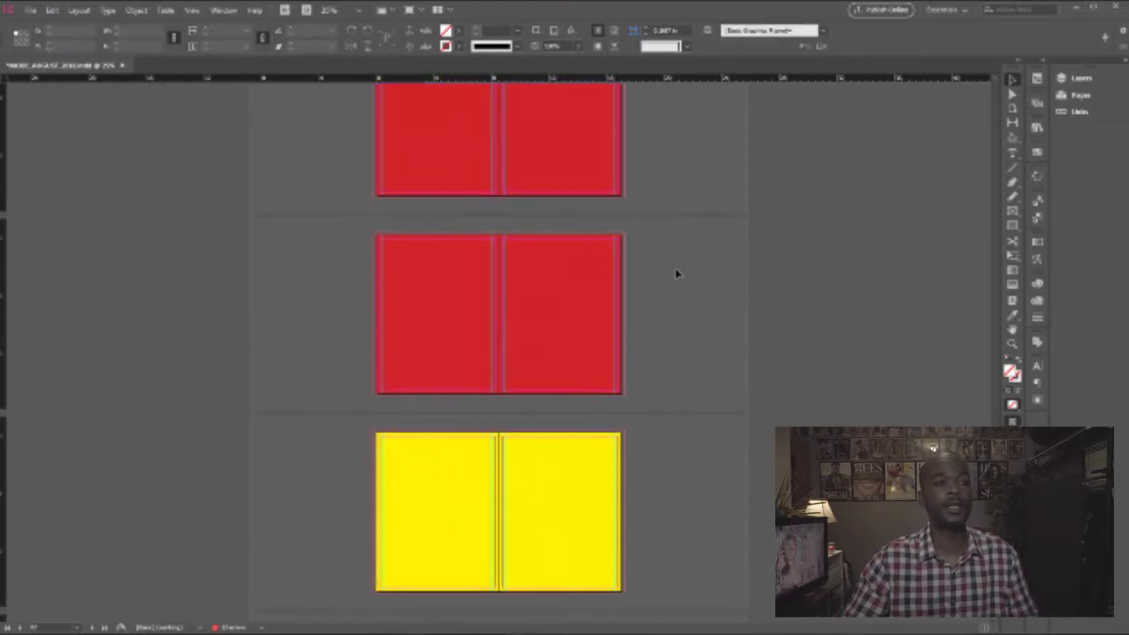
pyautogui.scroll(2, 675, 274)
pyautogui.click(557, 314)
pyautogui.click(458, 39)
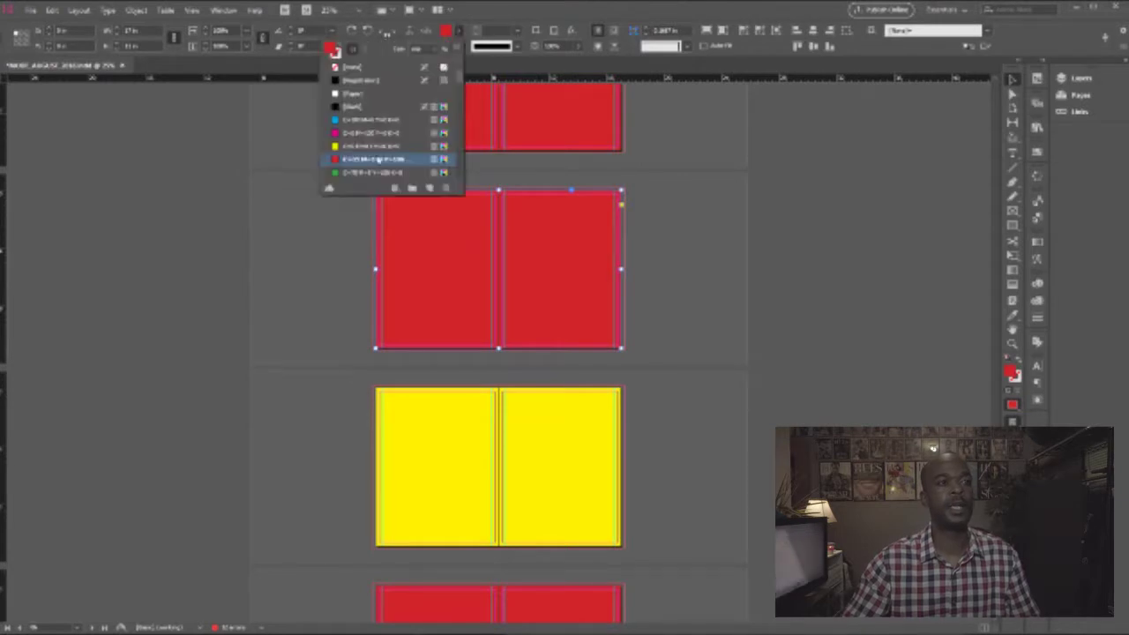
pyautogui.click(370, 147)
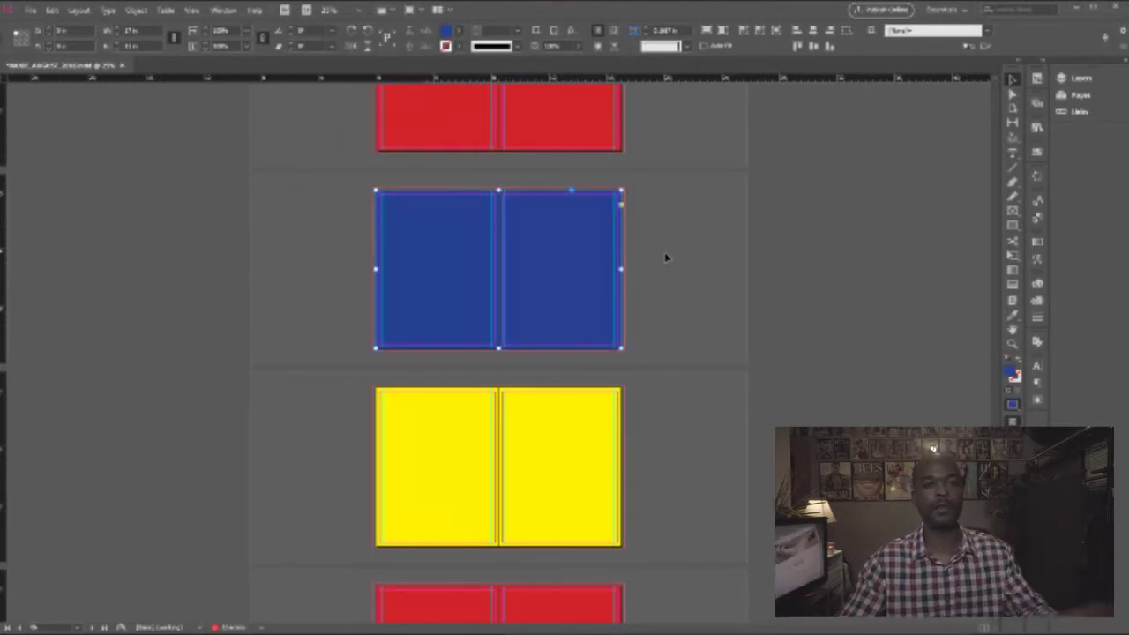
pyautogui.click(665, 257)
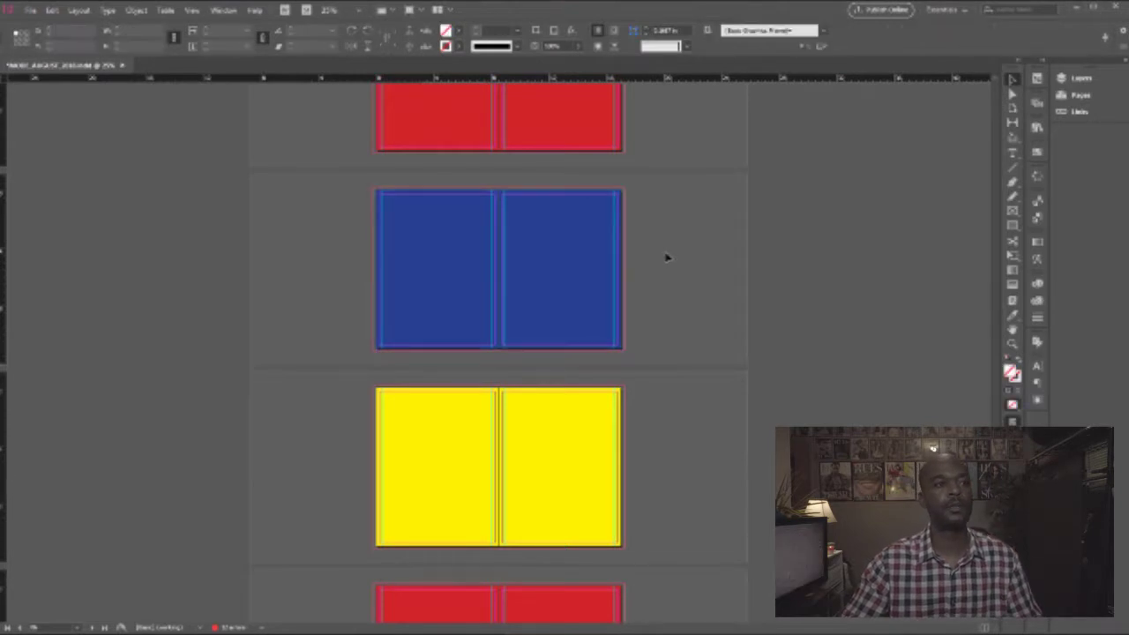
# Examine the whole sequence of coloured placeholder spreads, from the opening title spread to the last red one.
pyautogui.scroll(-5, 666, 258)
pyautogui.scroll(3, 666, 257)
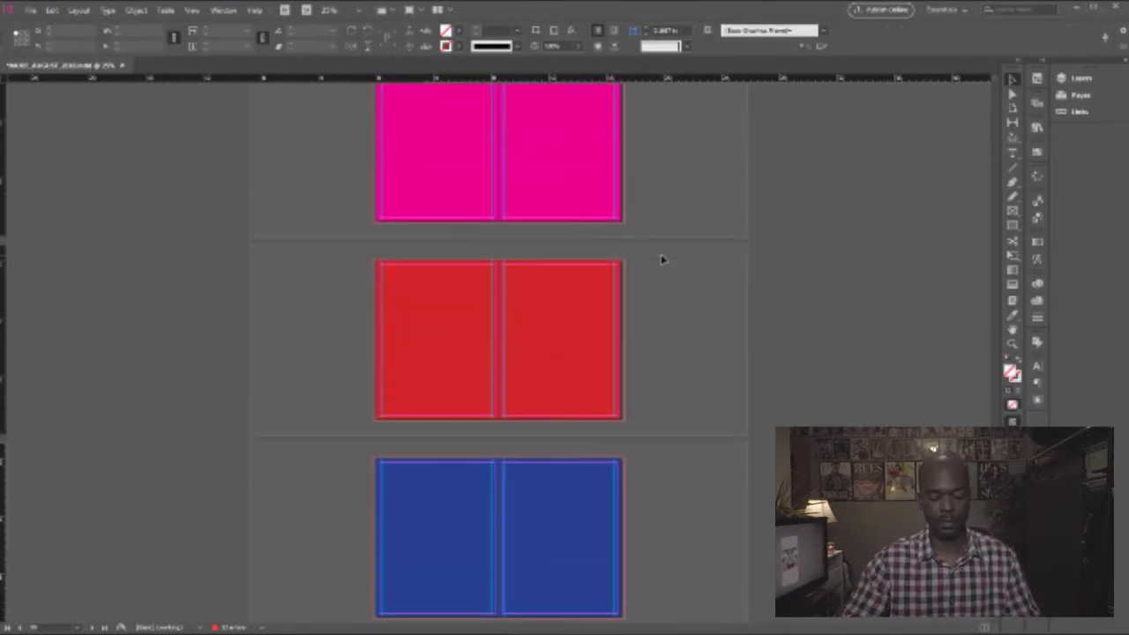
pyautogui.hotkey('ctrl', '-')
pyautogui.hotkey('ctrl', '-')
pyautogui.hotkey('ctrl', '-')
pyautogui.hotkey('ctrl', '=')
pyautogui.hotkey('ctrl', '=')
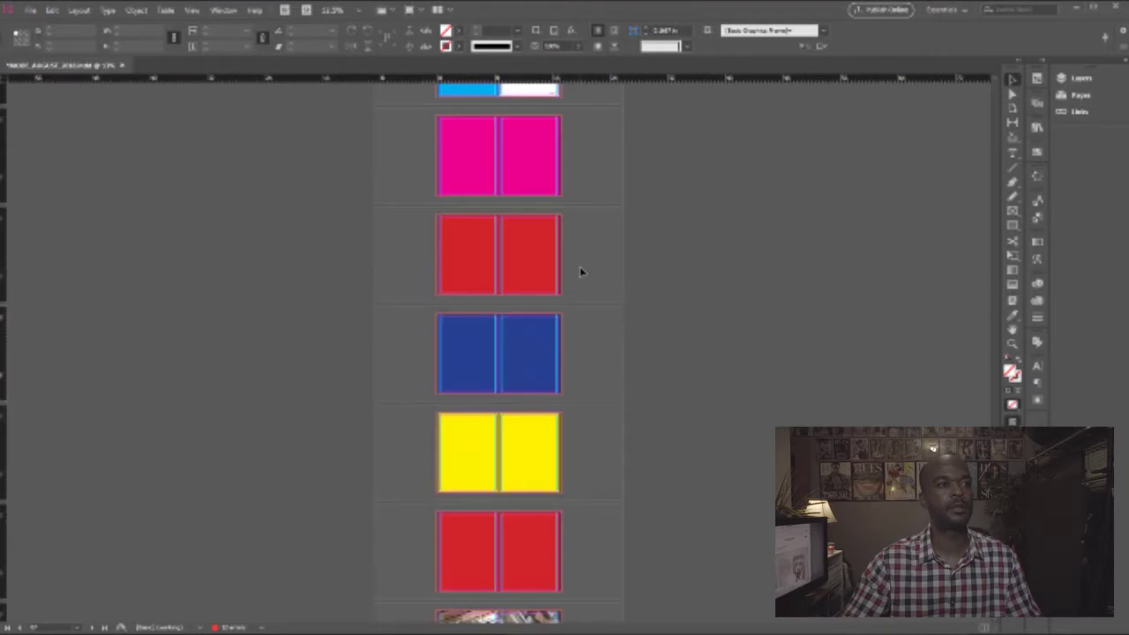
pyautogui.scroll(3, 578, 247)
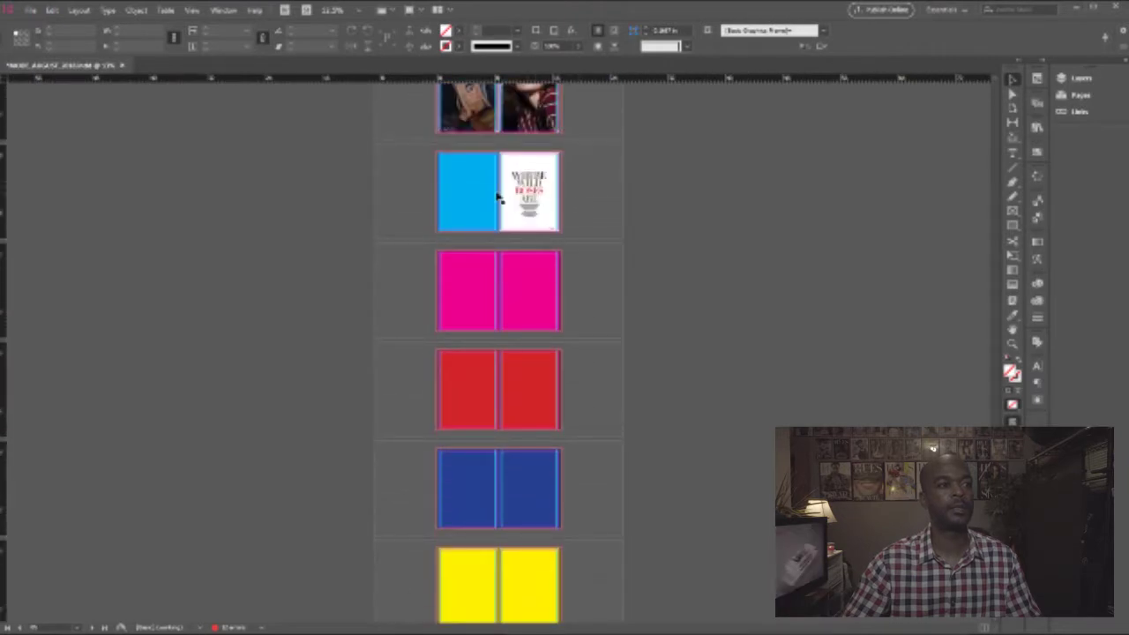
pyautogui.scroll(-3, 469, 289)
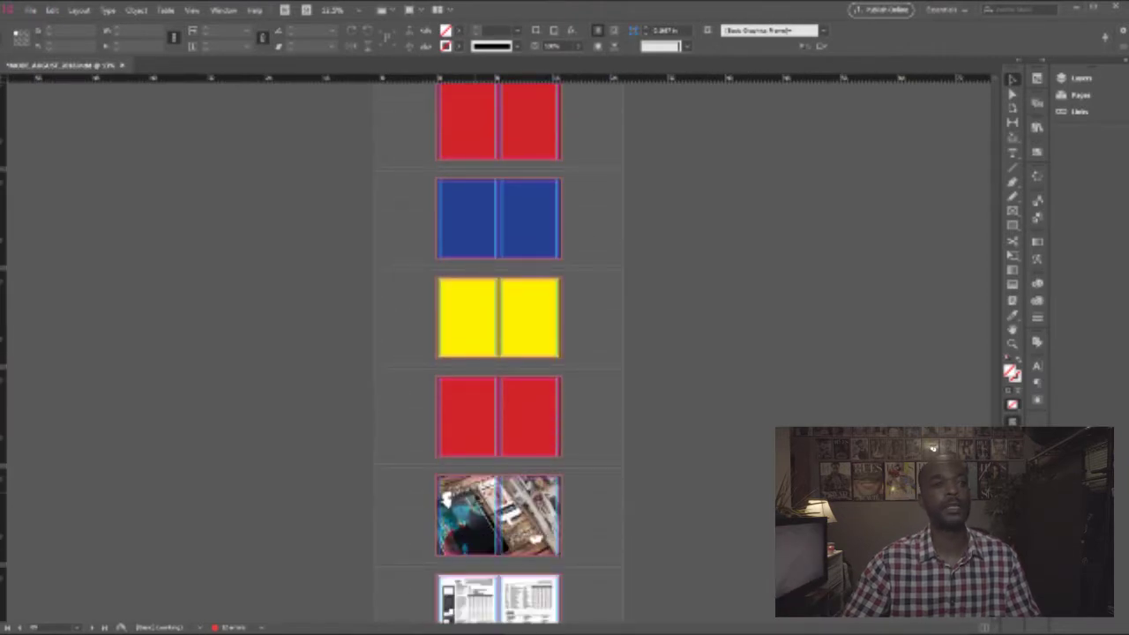
pyautogui.scroll(4, 479, 496)
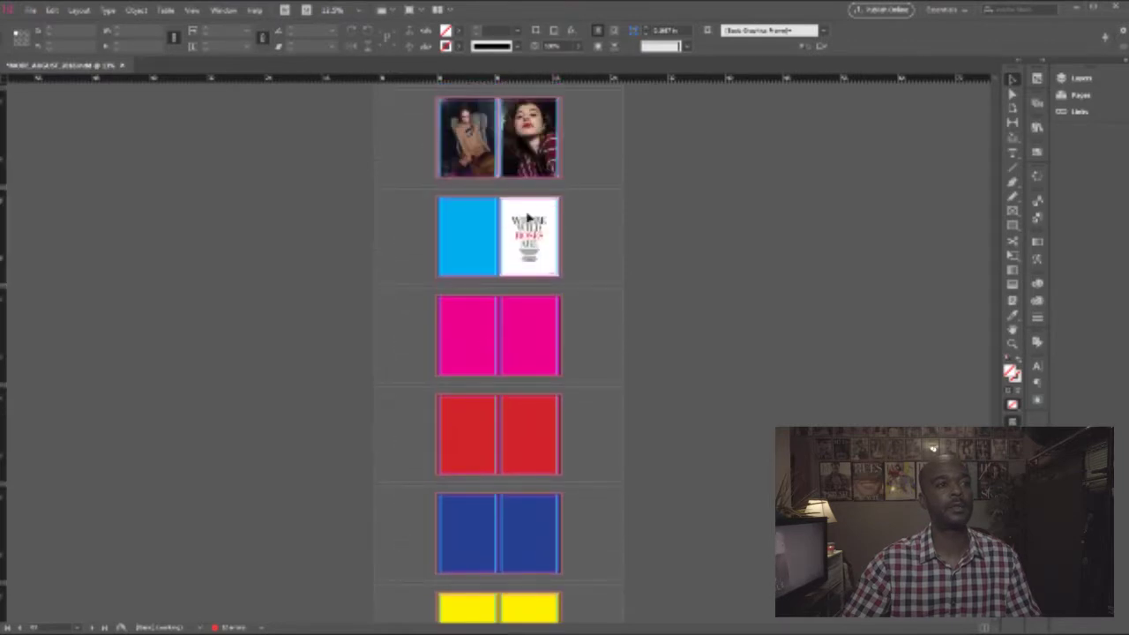
# Move the title and credits text off the opening spread's right page, back onto the pasteboard beside it.
pyautogui.moveTo(535, 271); pyautogui.dragTo(594, 271)
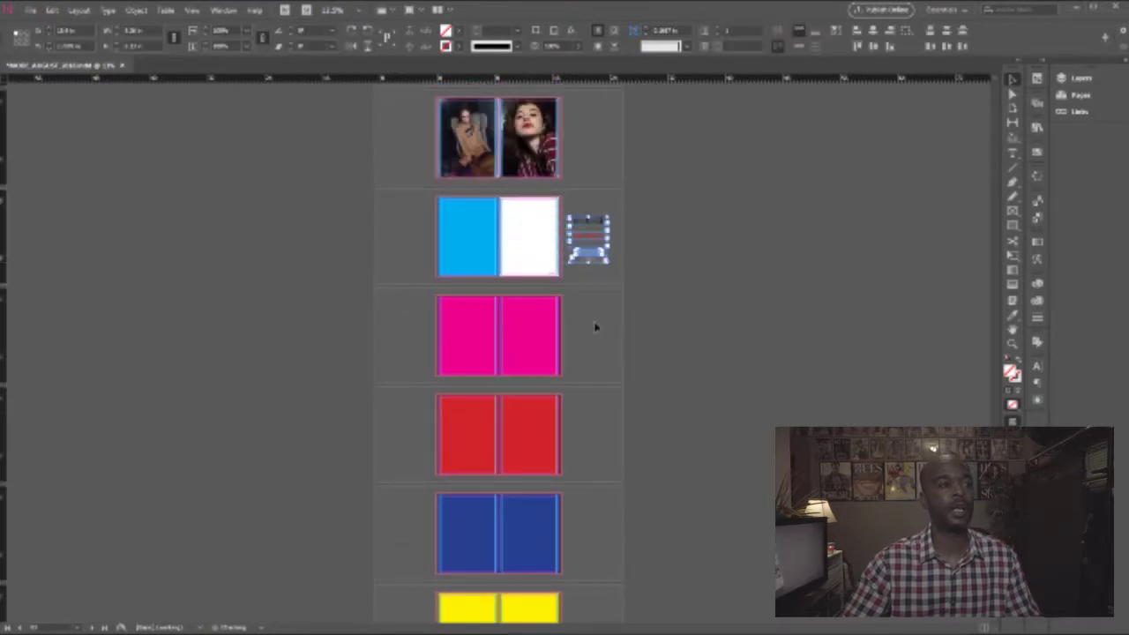
pyautogui.click(499, 237)
pyautogui.hotkey('ctrl', '=')
pyautogui.hotkey('ctrl', '=')
pyautogui.scroll(-4, 507, 194)
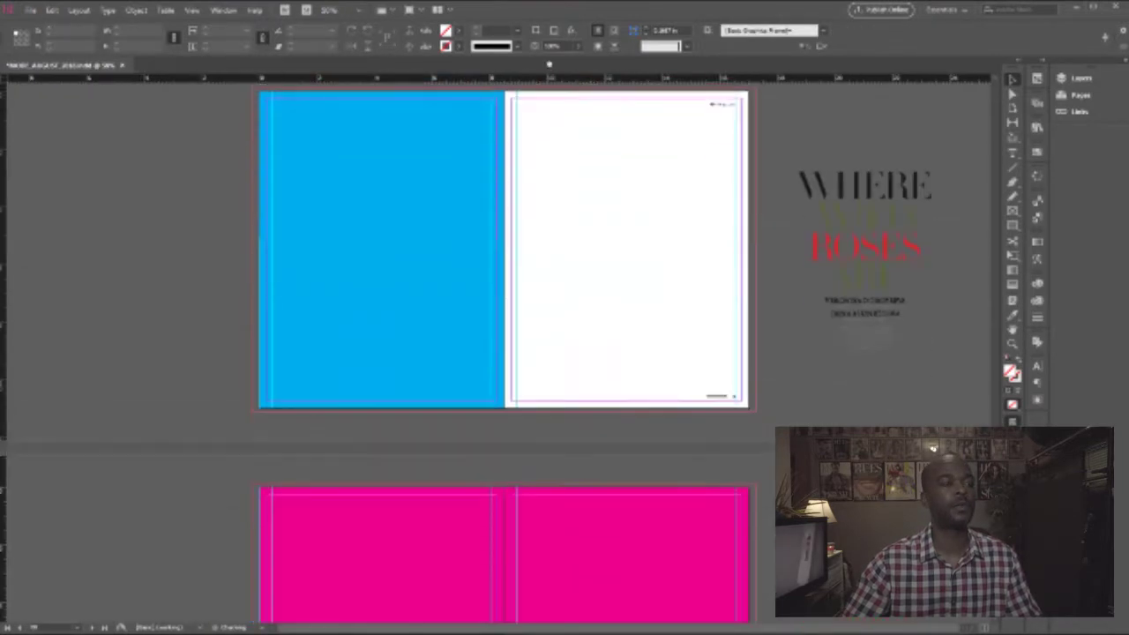
pyautogui.scroll(1, 470, 254)
# Select the blue placeholder frame on the opening spread's left page and start placing an image in it.
pyautogui.click(432, 265)
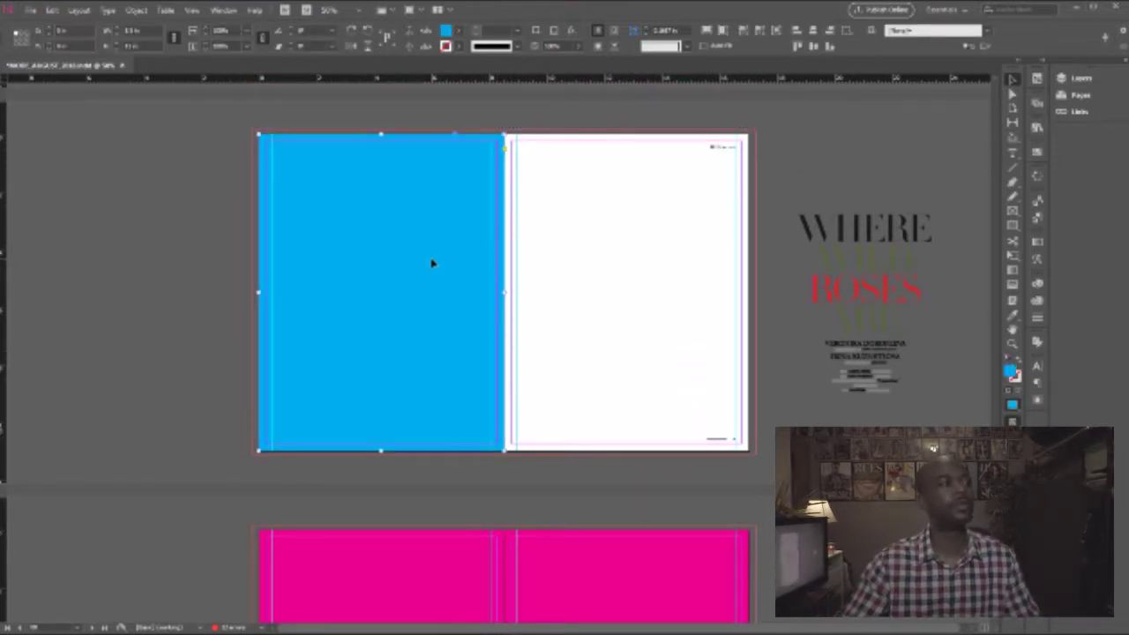
pyautogui.click(53, 10)
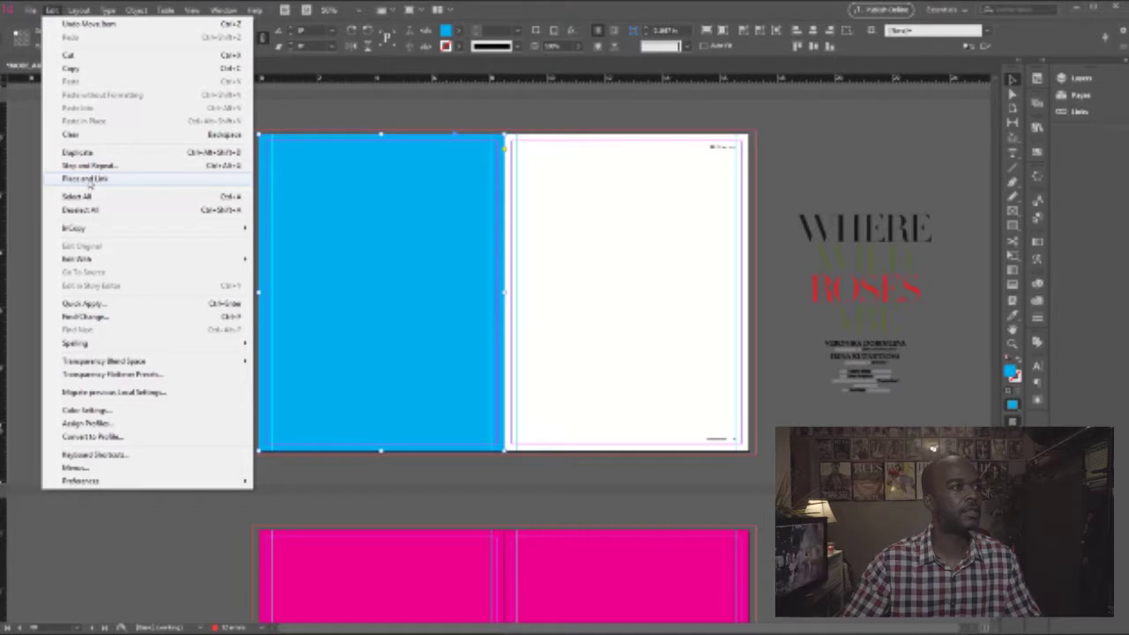
pyautogui.moveTo(121, 12)
pyautogui.moveTo(30, 10)
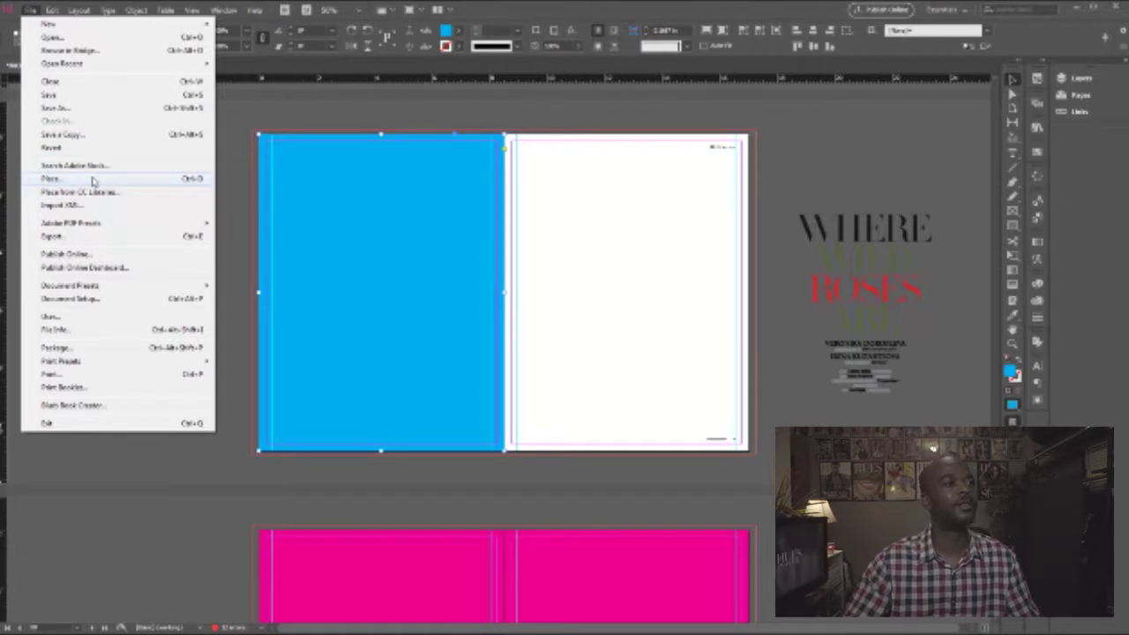
pyautogui.click(328, 229)
pyautogui.click(328, 230)
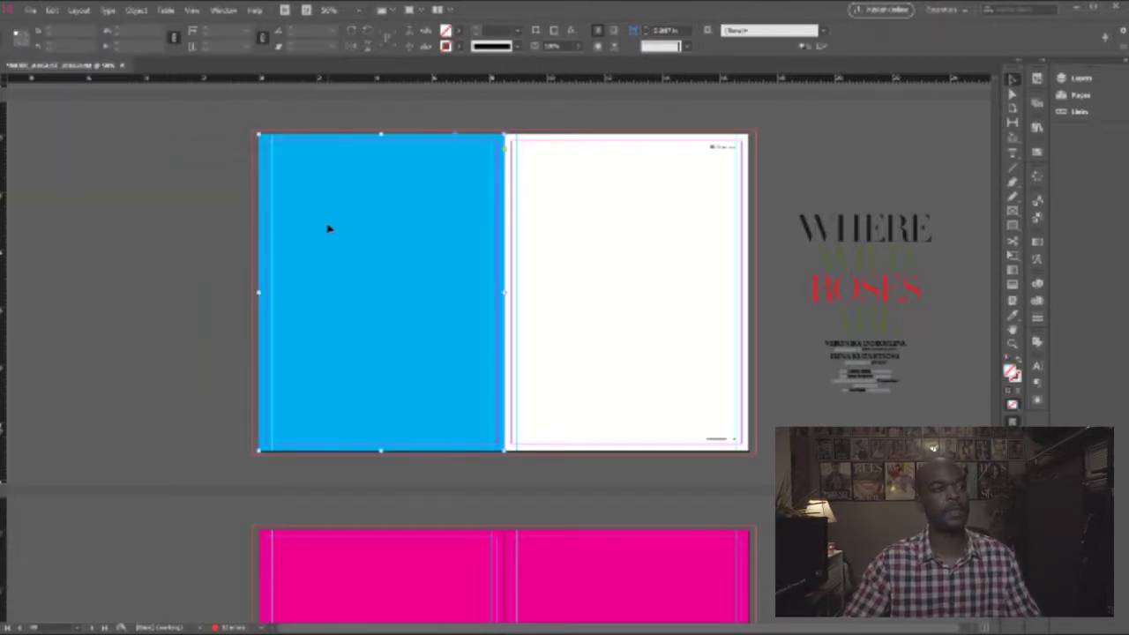
pyautogui.hotkey('ctrl', 'd')
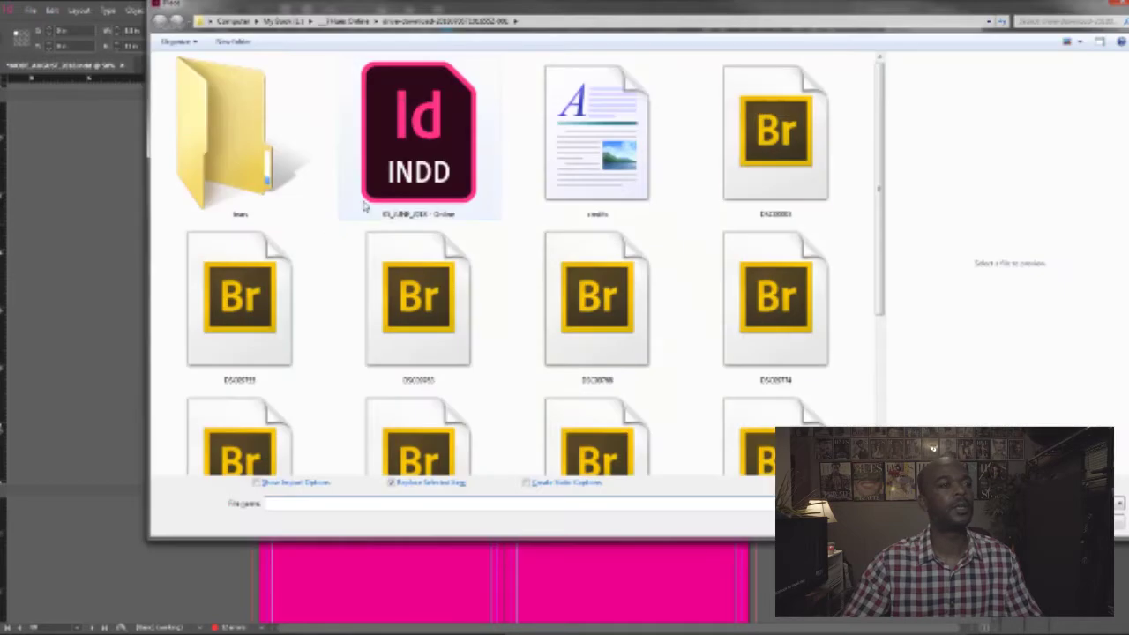
# Browse to the Gucci Revolution submission folder for issue 32 and place the photo of the model in the yellow floral dress in the frame.
pyautogui.click(348, 22)
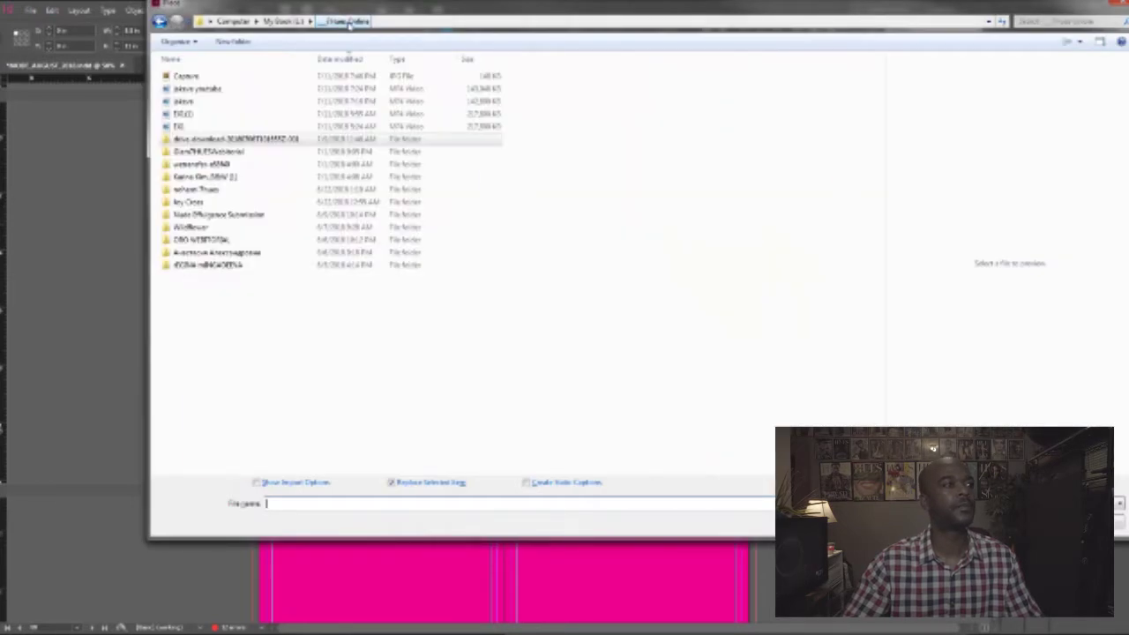
pyautogui.click(284, 21)
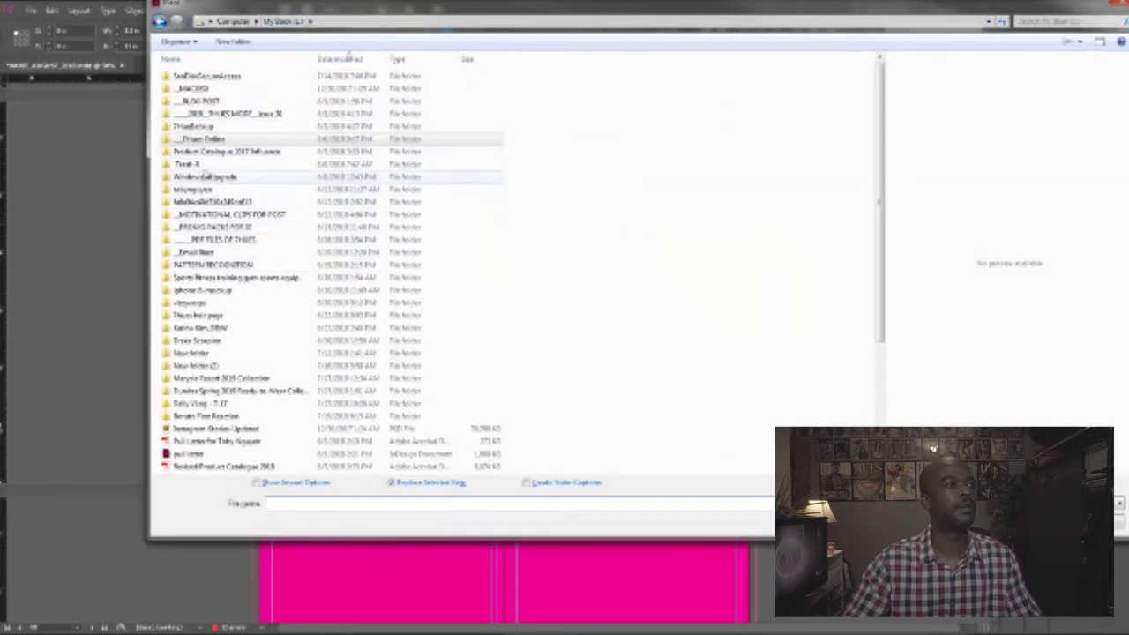
pyautogui.click(189, 303)
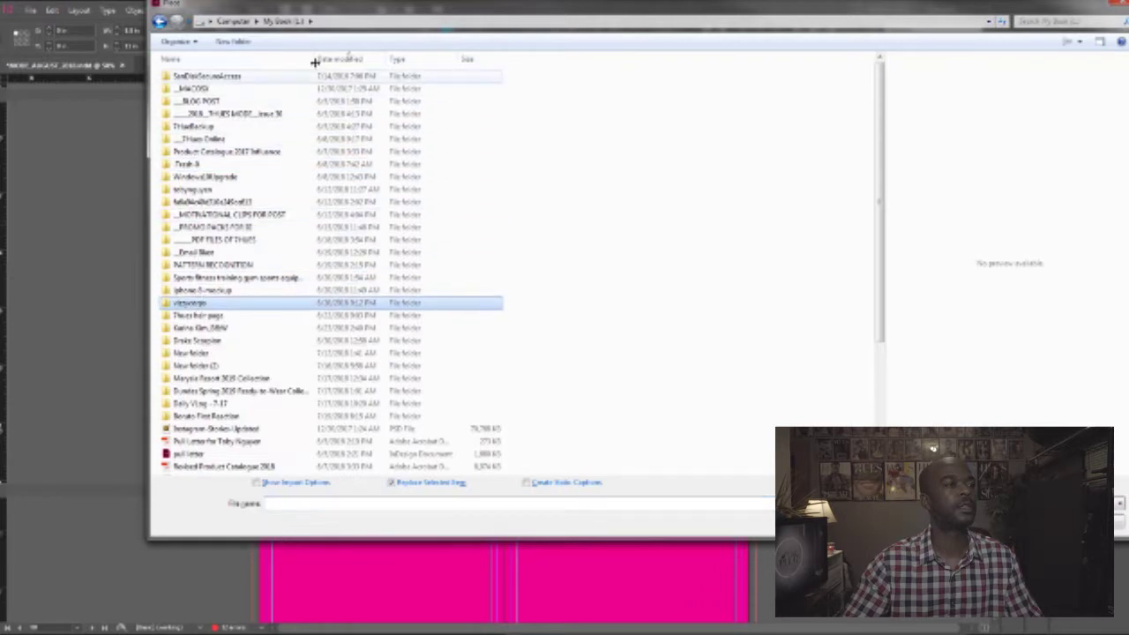
pyautogui.doubleClick(199, 127)
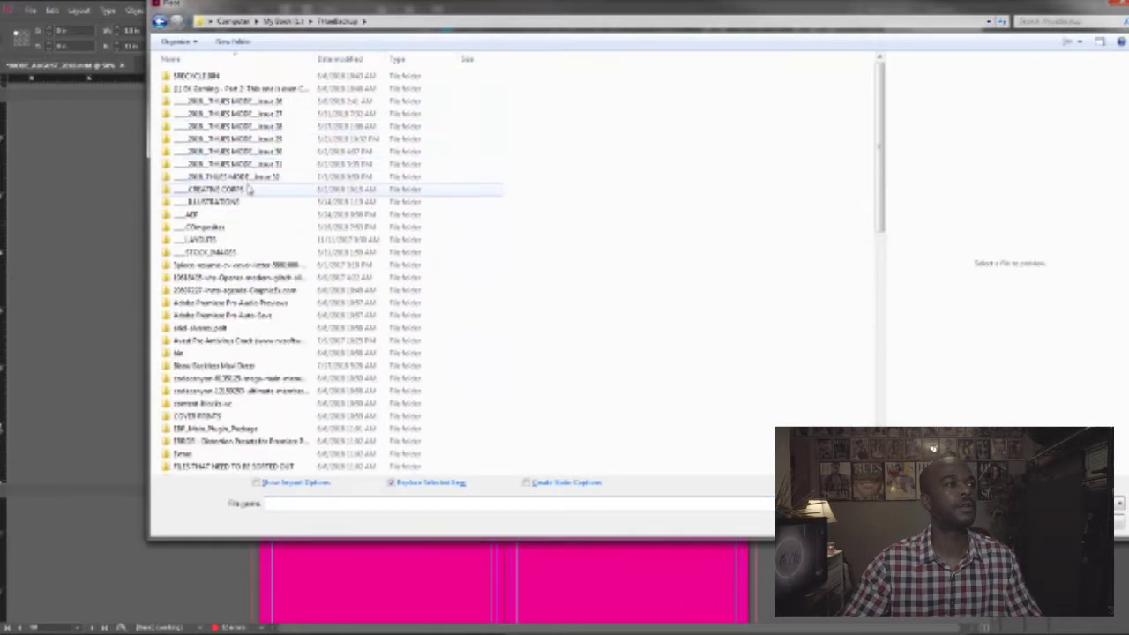
pyautogui.doubleClick(202, 177)
pyautogui.doubleClick(207, 101)
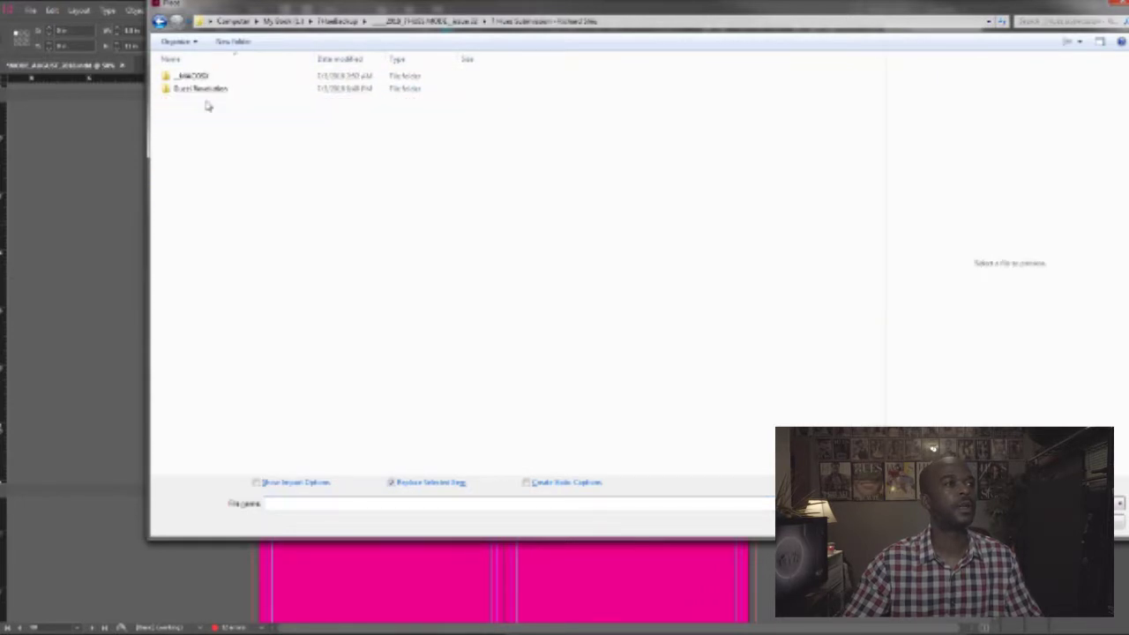
pyautogui.doubleClick(215, 90)
pyautogui.doubleClick(256, 89)
pyautogui.click(302, 367)
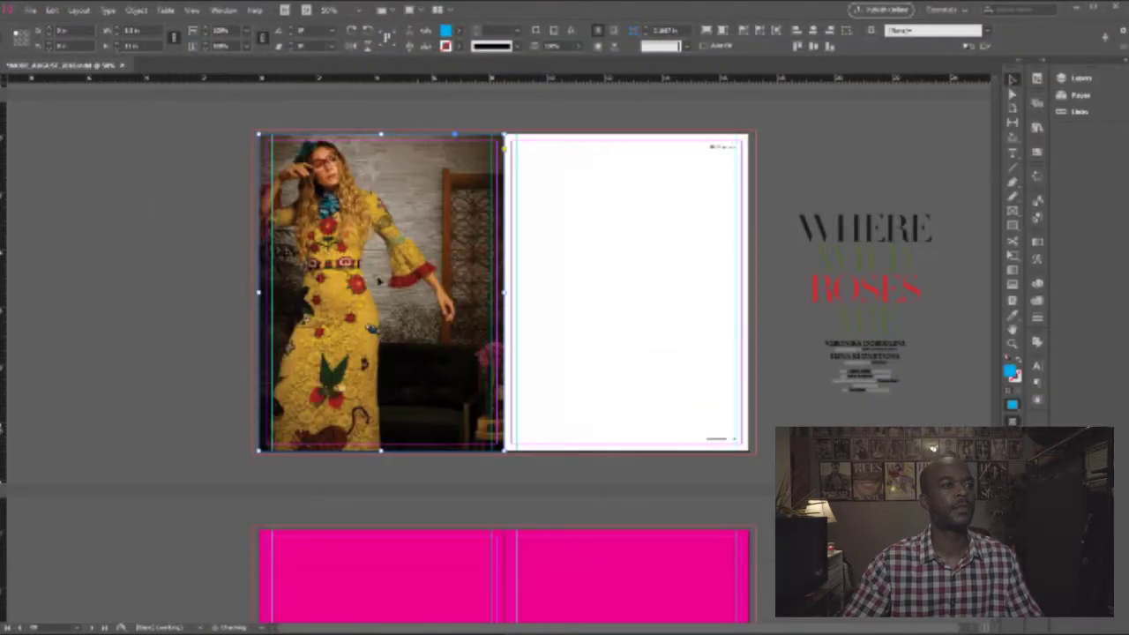
# Select the placed photo inside its frame and inspect how it fits the left page.
pyautogui.click(565, 217)
pyautogui.click(373, 296)
pyautogui.hotkey('ctrl', '=')
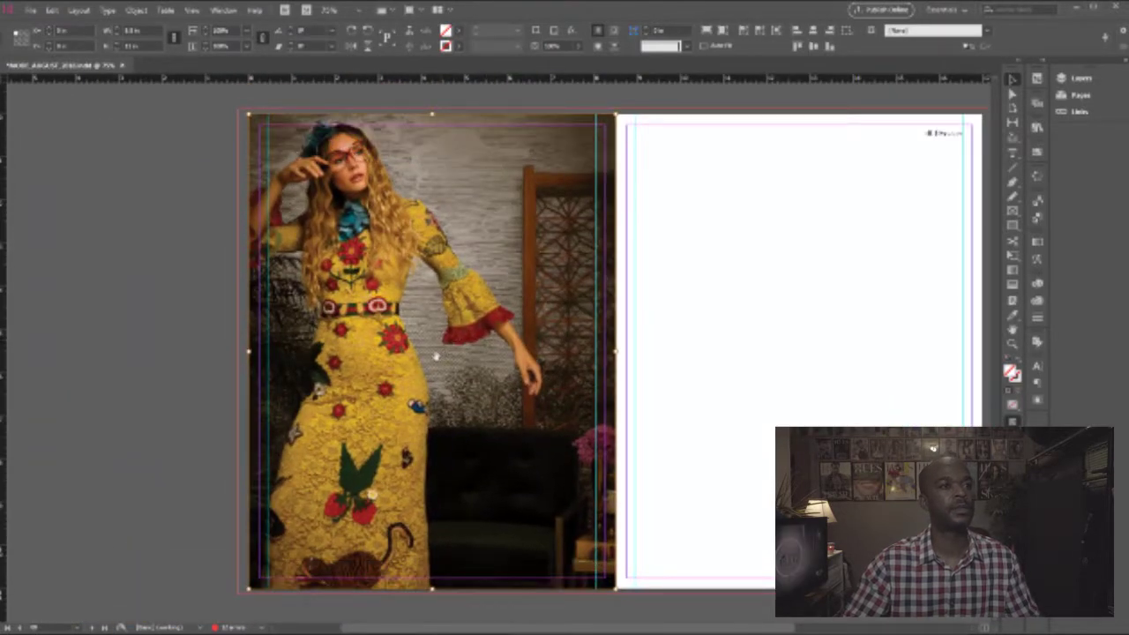
pyautogui.moveTo(615, 114); pyautogui.dragTo(622, 136)
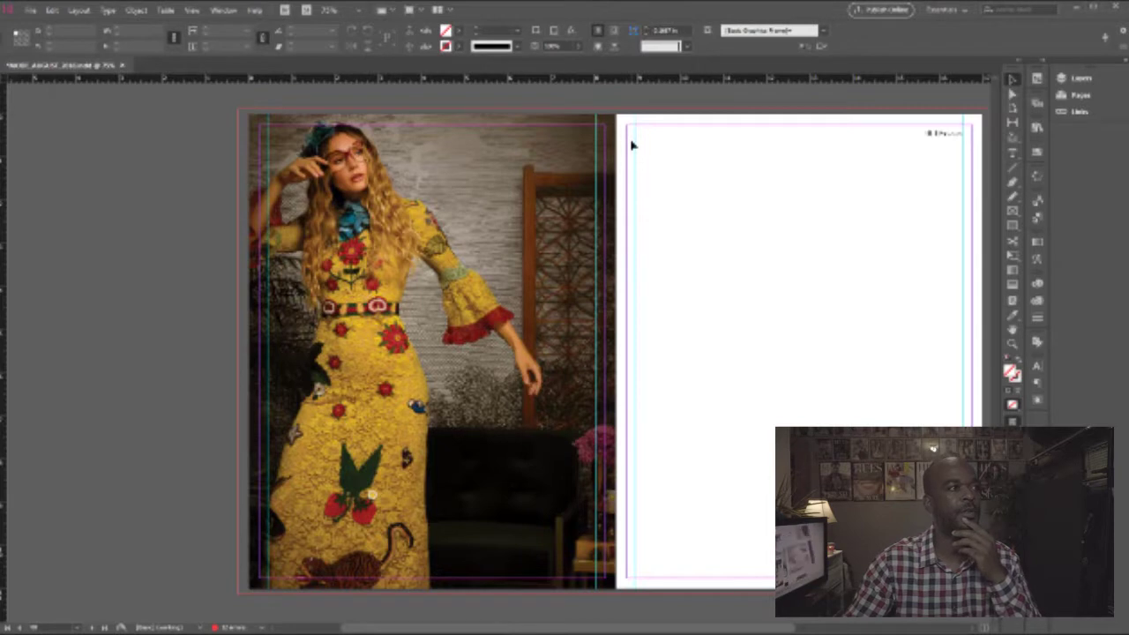
# Review the page size and bleed settings in the document setup without changing them.
pyautogui.click(30, 10)
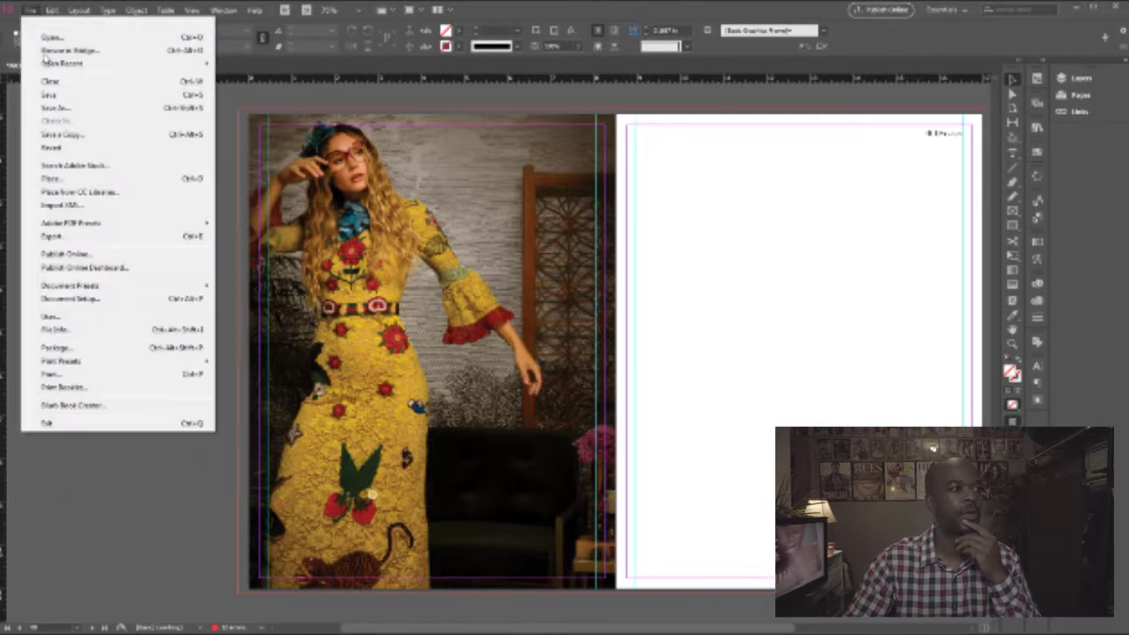
pyautogui.click(156, 300)
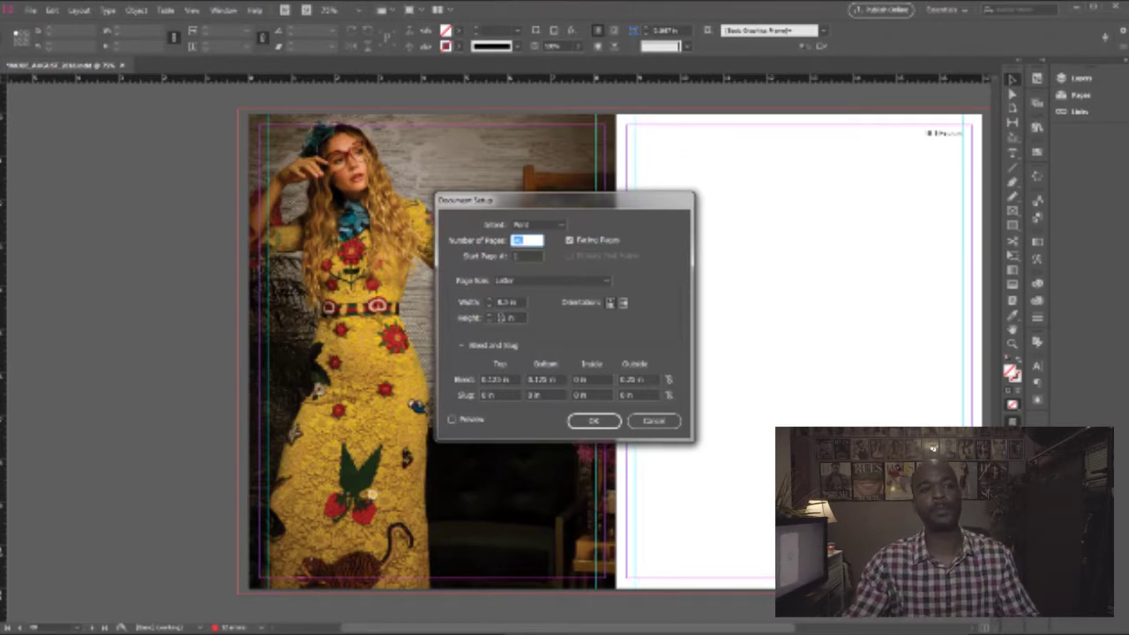
pyautogui.click(653, 421)
# Examine the photo frame's edges against the page, margin and bleed lines of the opening spread.
pyautogui.scroll(-1, 519, 357)
pyautogui.click(429, 302)
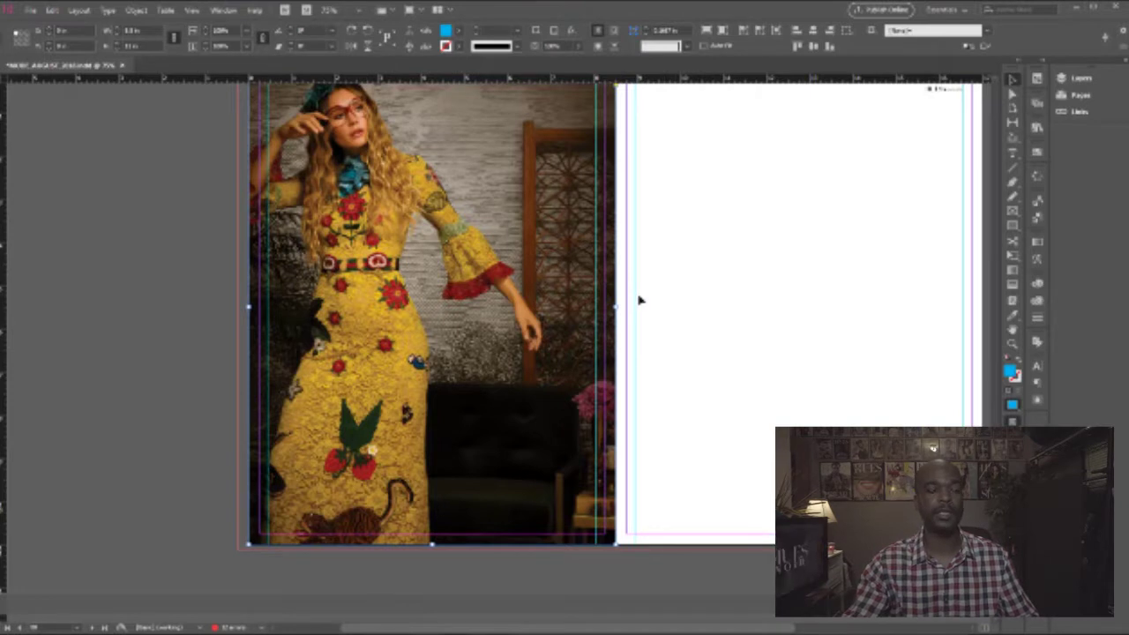
pyautogui.scroll(1, 592, 346)
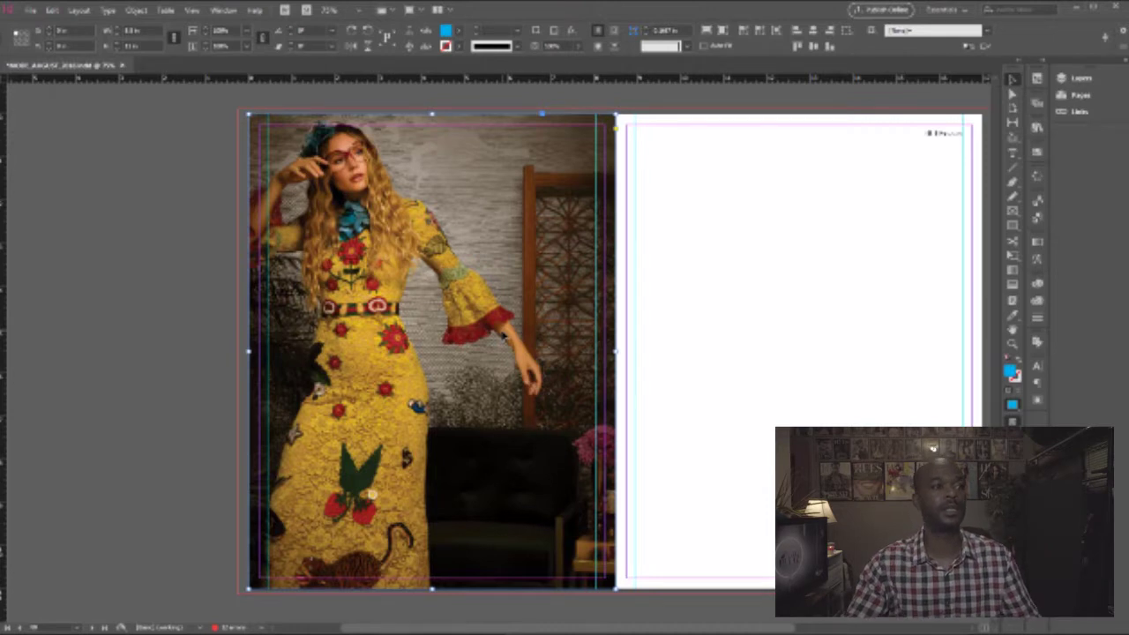
pyautogui.click(623, 308)
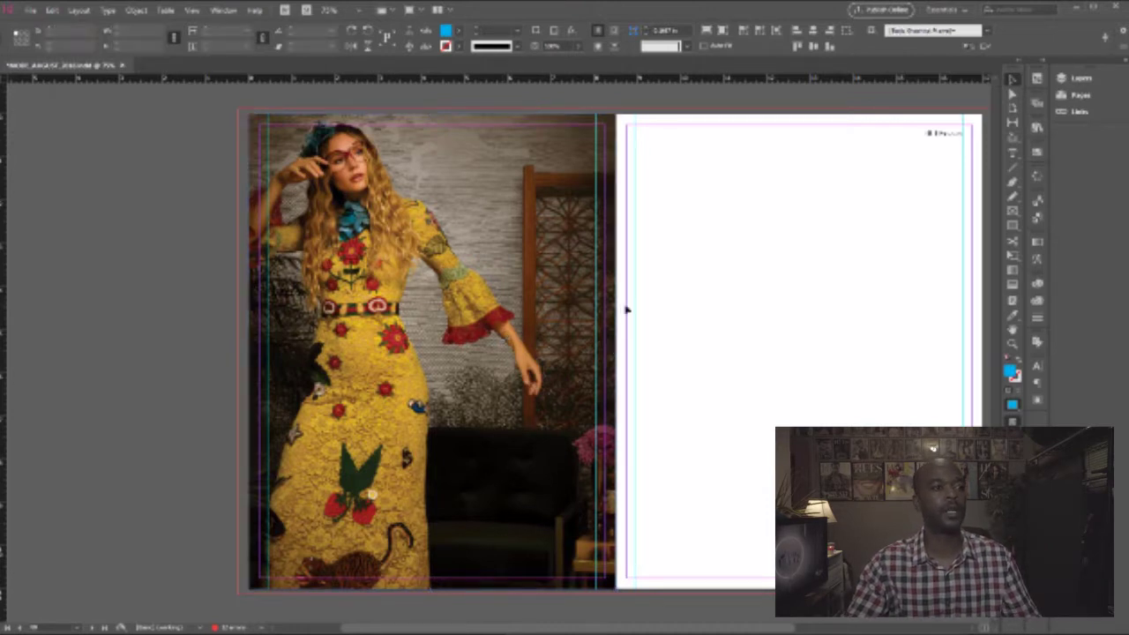
pyautogui.scroll(-1, 630, 327)
pyautogui.scroll(2, 630, 328)
pyautogui.scroll(-1, 630, 330)
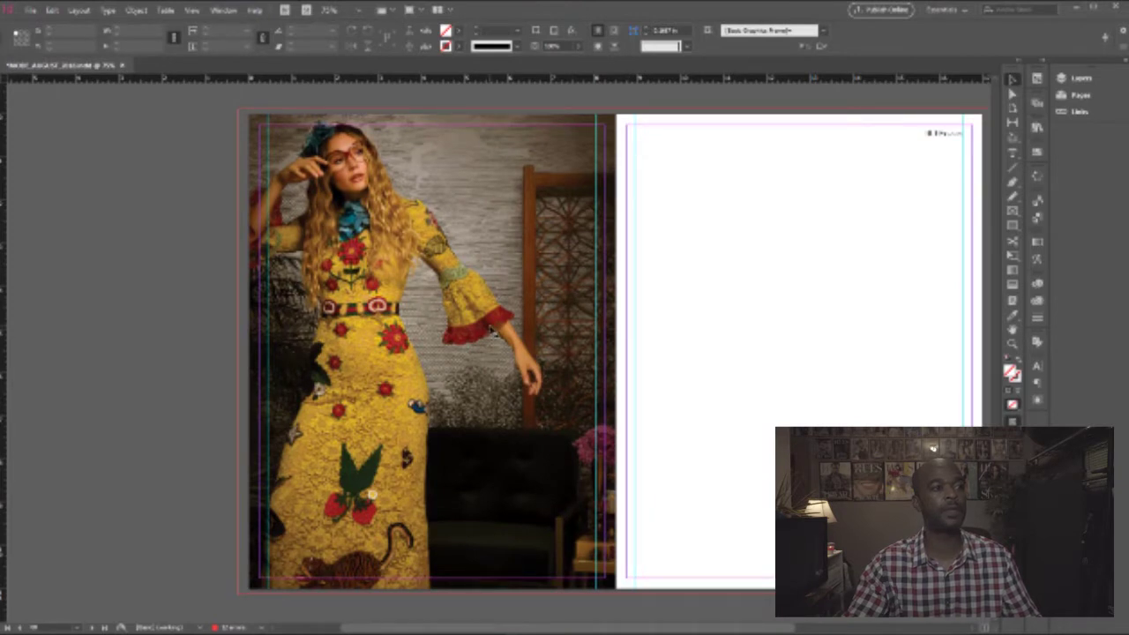
# Try insetting the photo frame's left and right edges from the page edges, and undo the resizing.
pyautogui.click(493, 330)
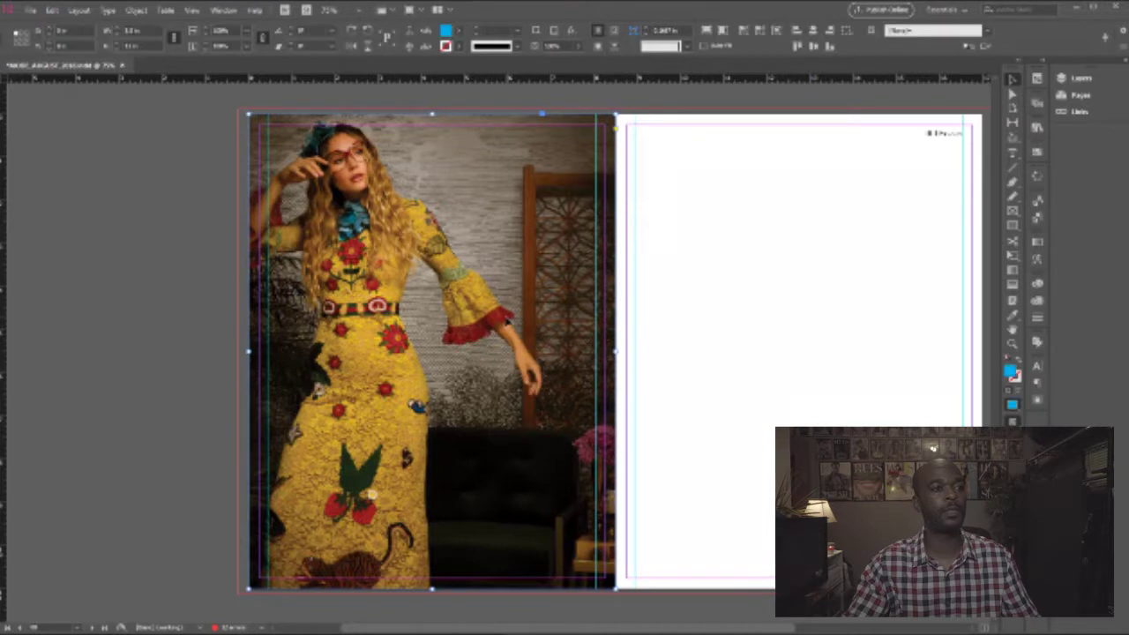
pyautogui.moveTo(615, 351); pyautogui.dragTo(543, 354)
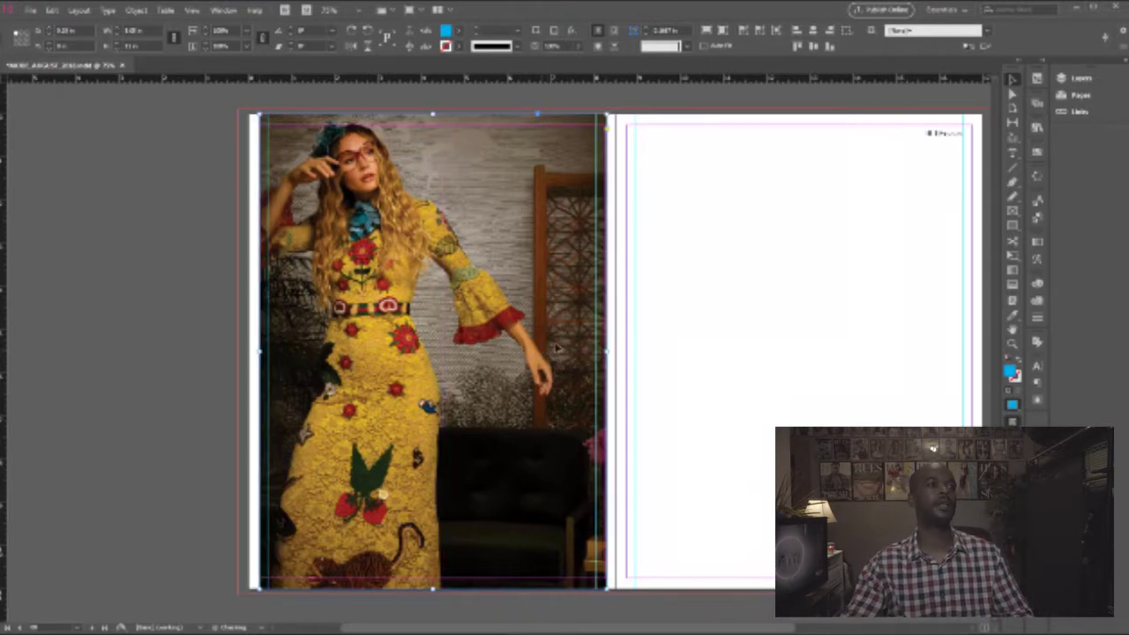
pyautogui.click(673, 338)
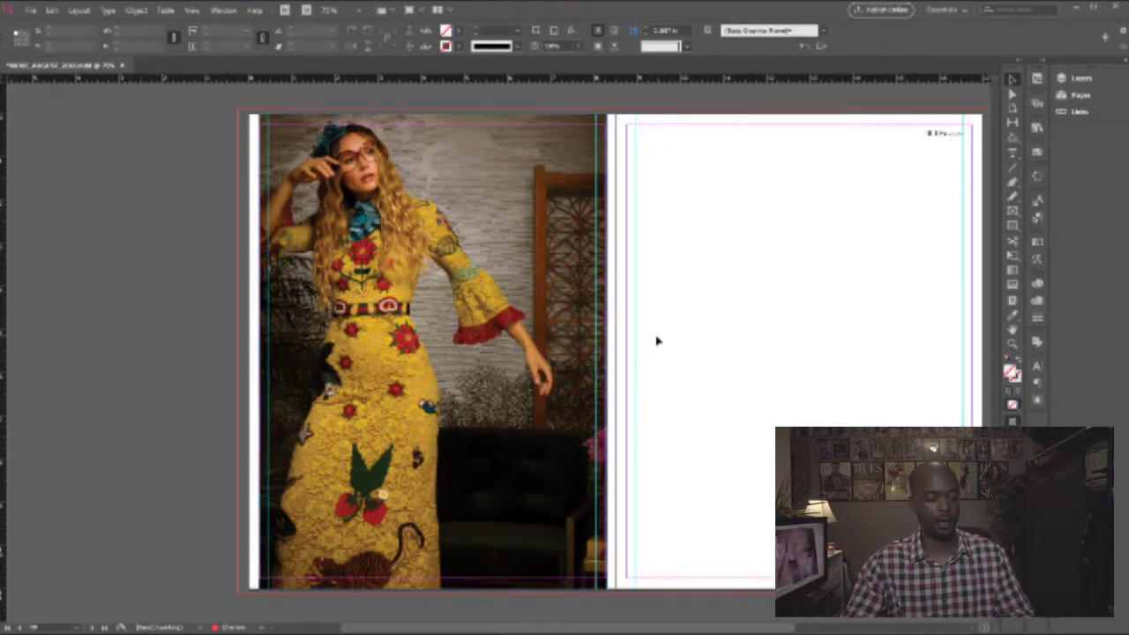
pyautogui.hotkey('ctrl', 'z')
pyautogui.hotkey('ctrl', 'z')
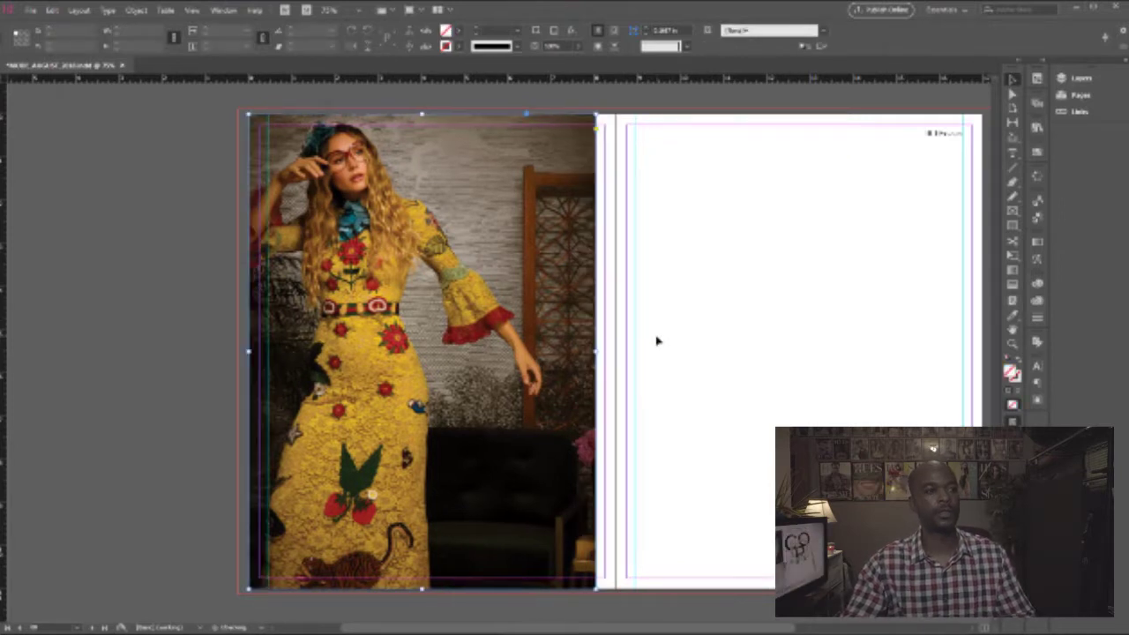
pyautogui.click(665, 334)
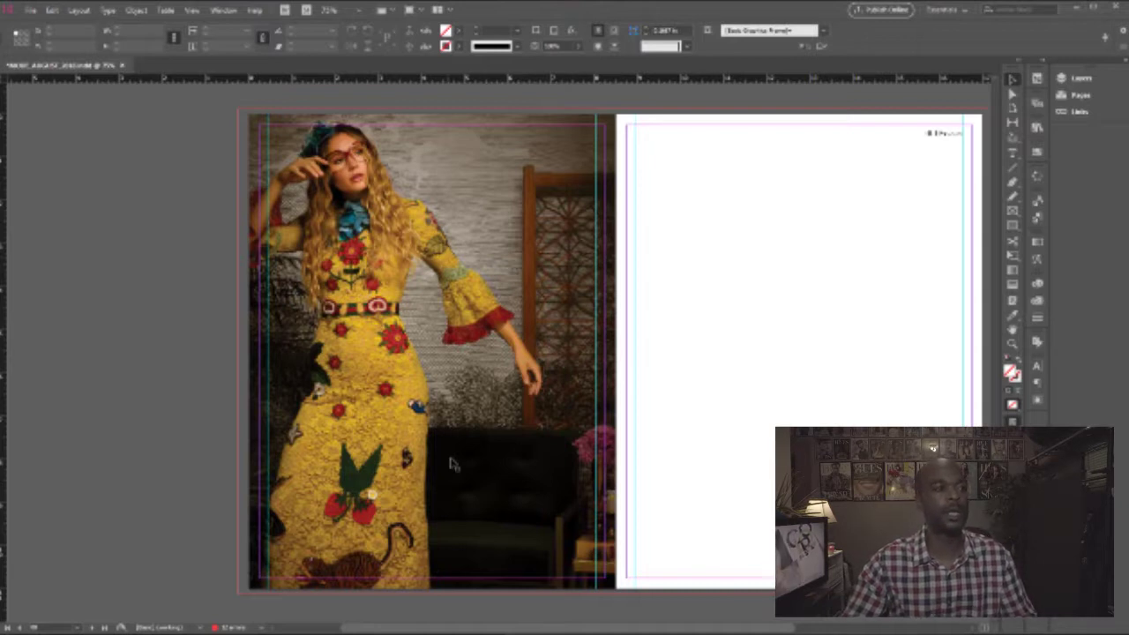
# Try enlarging the photo inside its frame to about 117%, 127% and 121%, and undo shifting it down.
pyautogui.scroll(-1, 511, 402)
pyautogui.scroll(1, 439, 346)
pyautogui.click(439, 347)
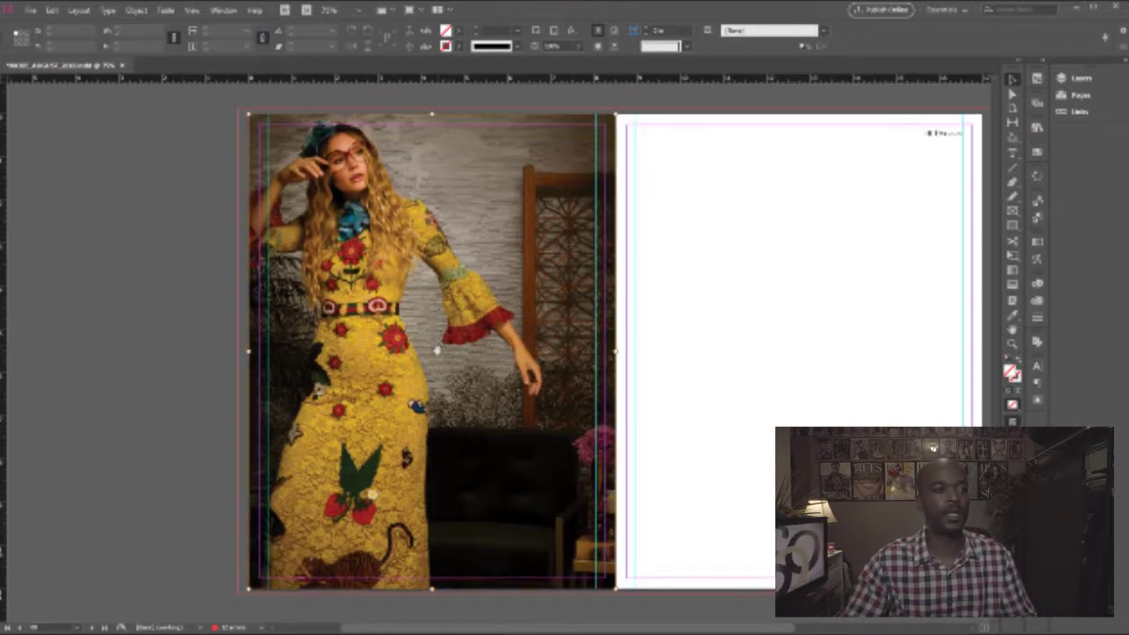
pyautogui.scroll(-1, 530, 485)
pyautogui.moveTo(615, 545); pyautogui.dragTo(677, 587)
pyautogui.scroll(1, 567, 472)
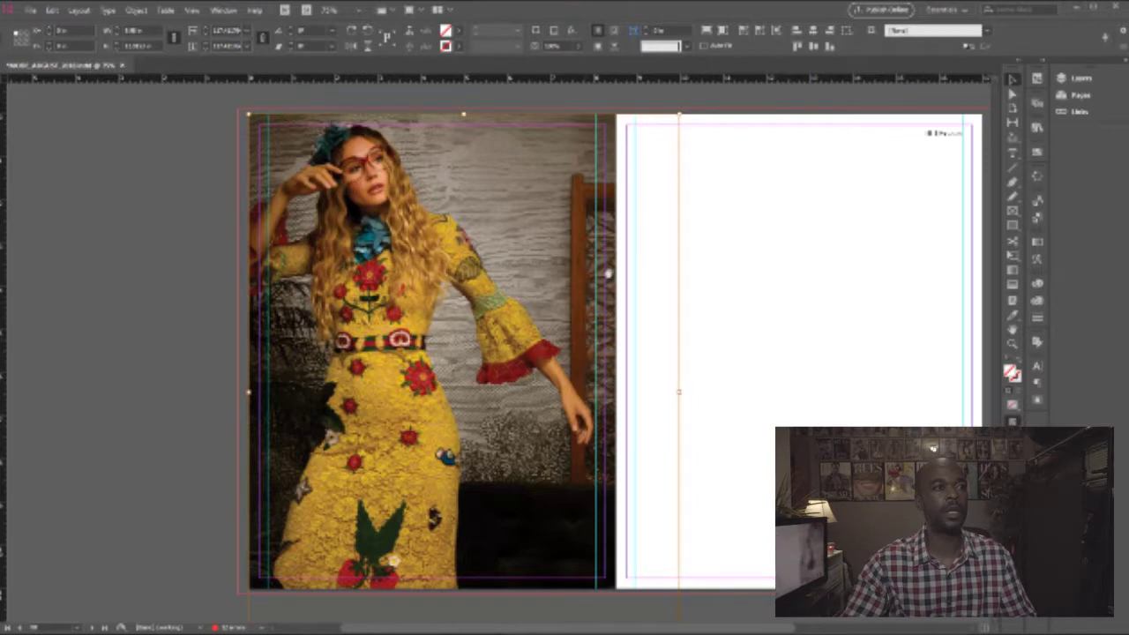
pyautogui.moveTo(679, 113); pyautogui.dragTo(716, 113)
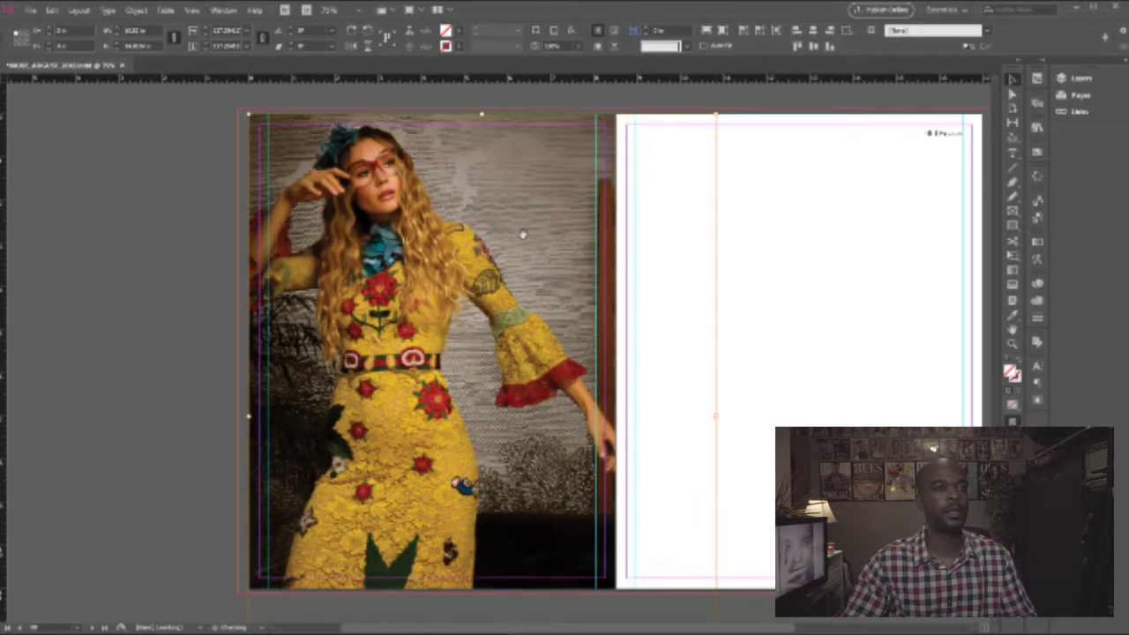
pyautogui.moveTo(714, 114); pyautogui.dragTo(693, 142)
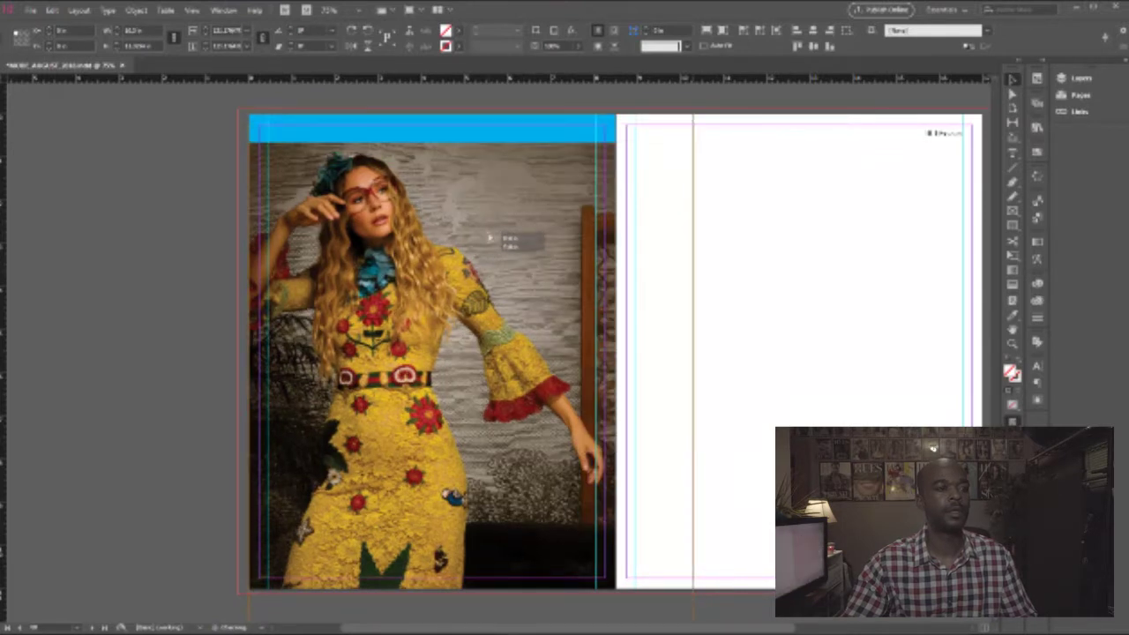
pyautogui.hotkey('ctrl', 'z')
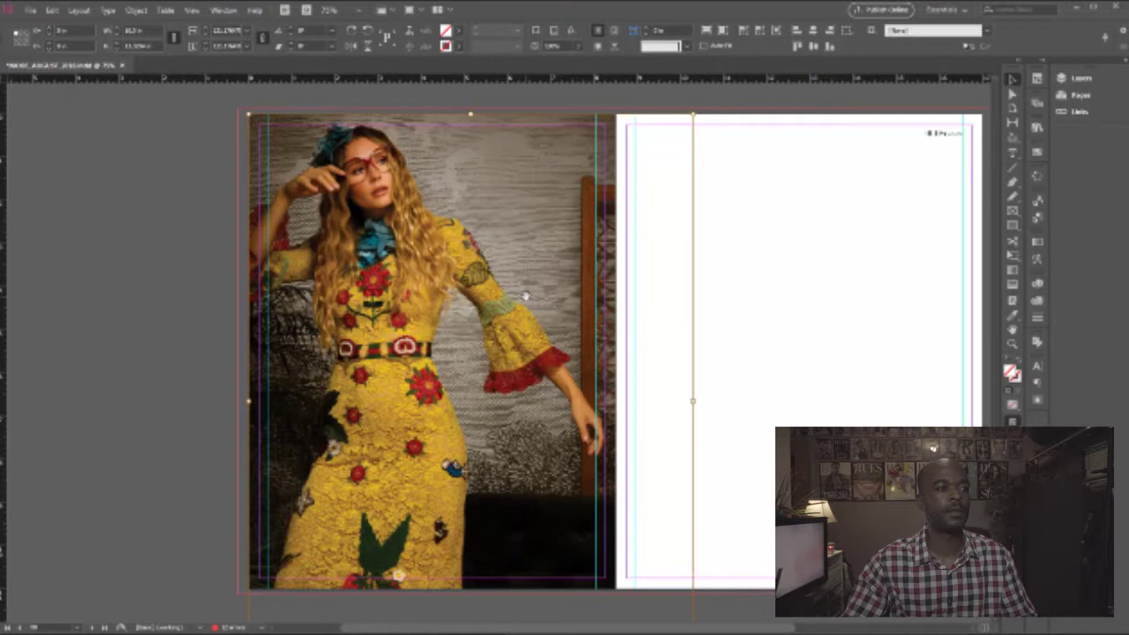
# Scale the photo inside its frame down to about 101%, with its lower edge at the bleed line.
pyautogui.scroll(-3, 527, 313)
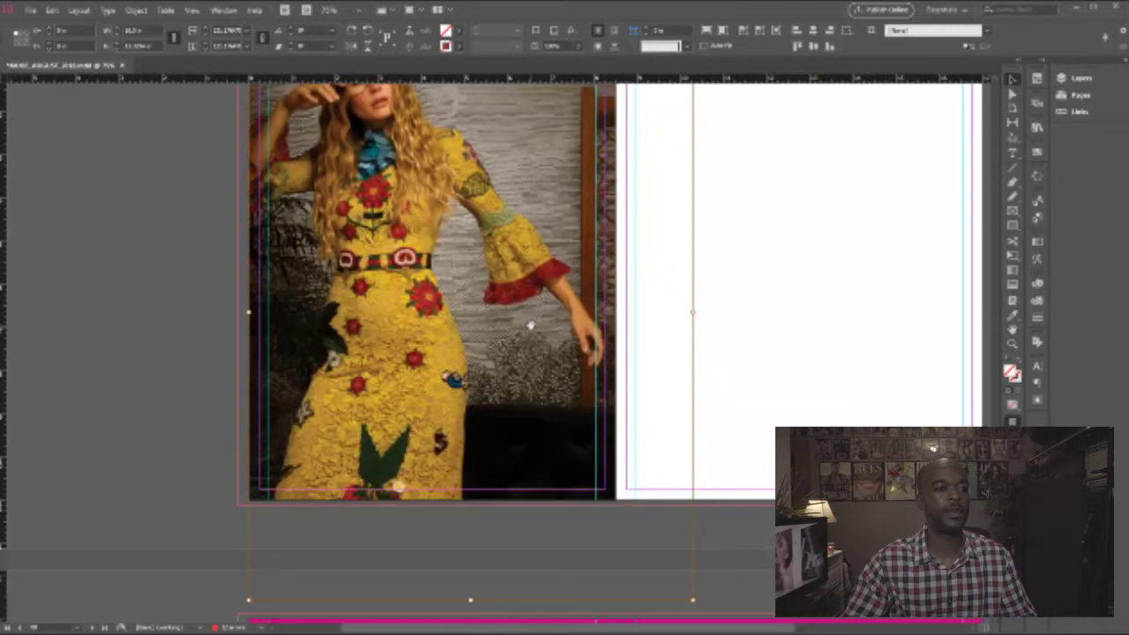
pyautogui.moveTo(693, 600); pyautogui.dragTo(594, 508)
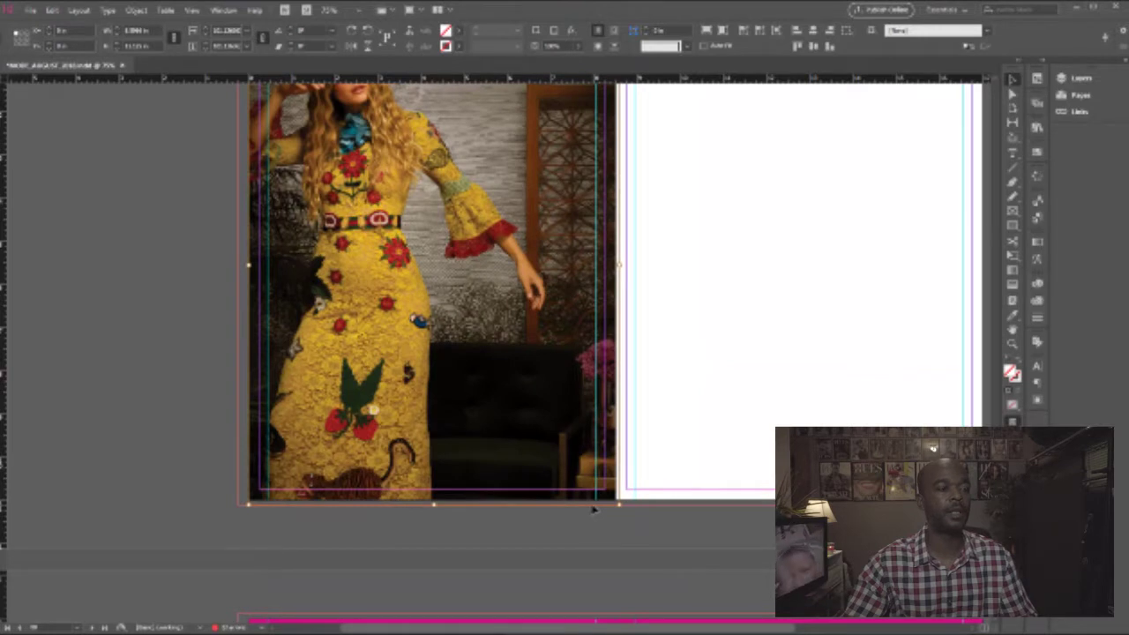
pyautogui.scroll(3, 595, 509)
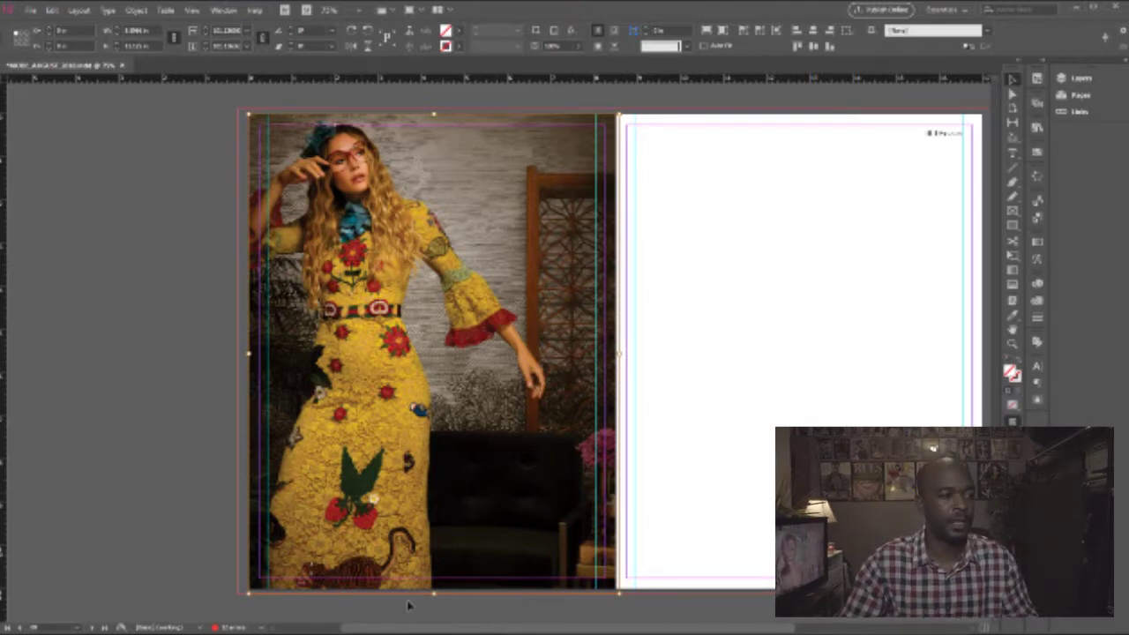
pyautogui.click(433, 592)
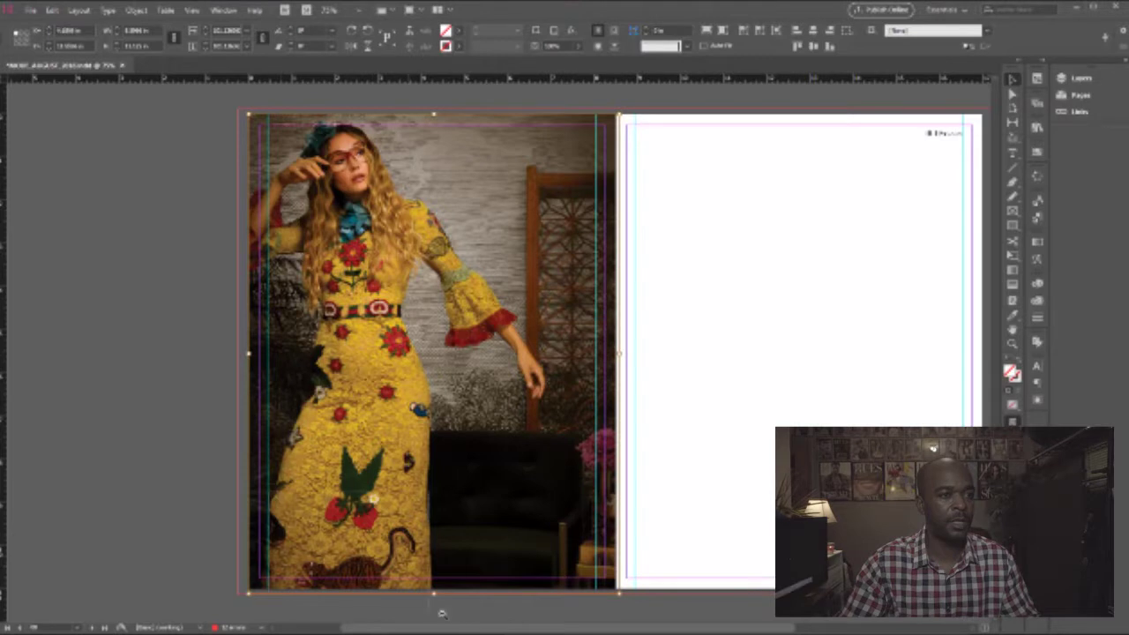
pyautogui.scroll(5, 454, 612)
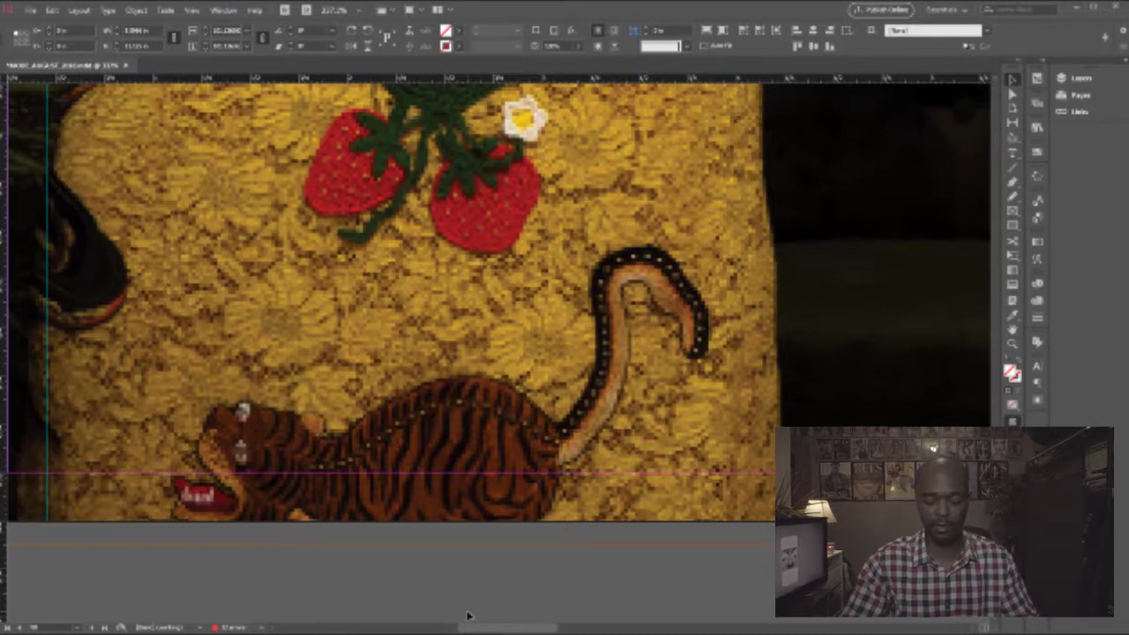
pyautogui.hotkey('ctrl', '0')
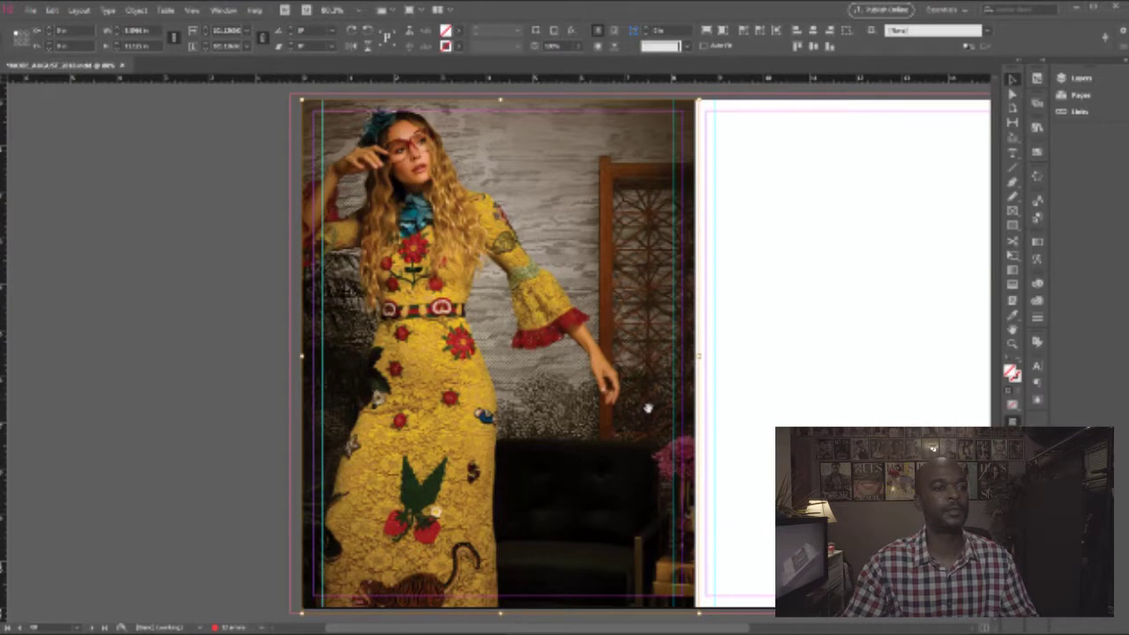
# Enlarge the photo inside its frame on the opening spread's left page to about 105%, and deselect it.
pyautogui.scroll(-2, 648, 408)
pyautogui.moveTo(699, 523); pyautogui.dragTo(727, 556)
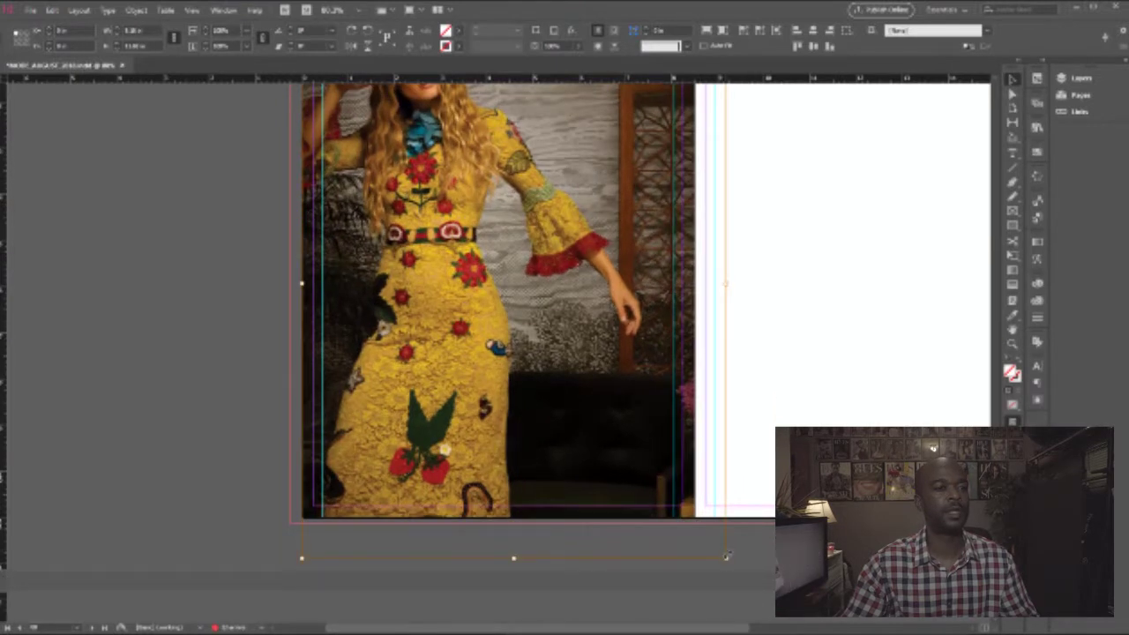
pyautogui.moveTo(725, 557); pyautogui.dragTo(707, 541)
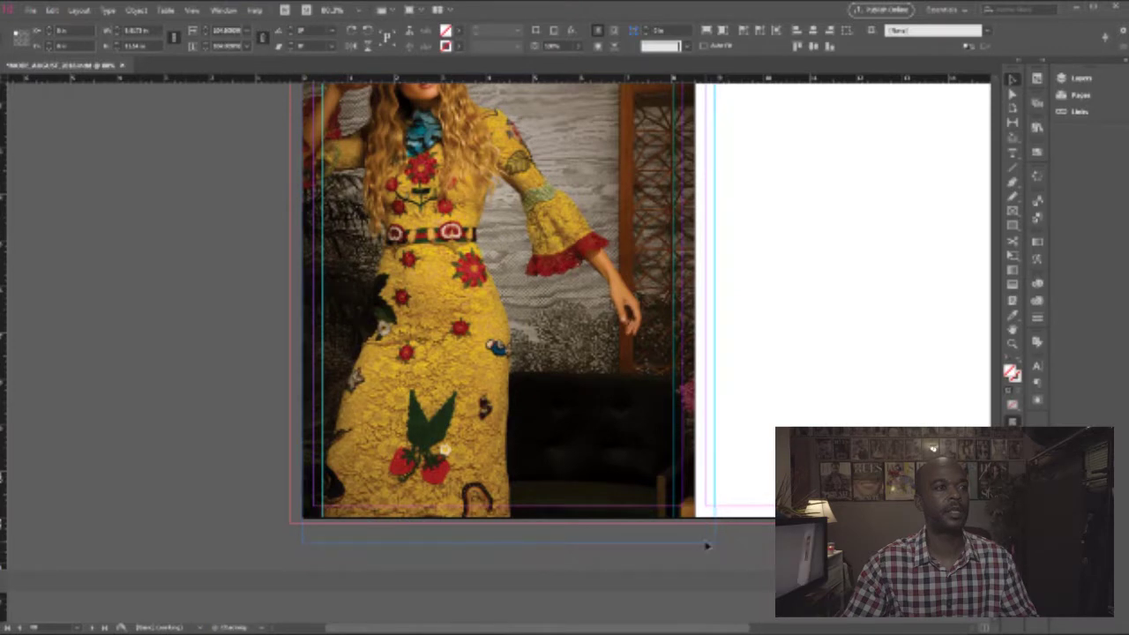
pyautogui.scroll(2, 709, 543)
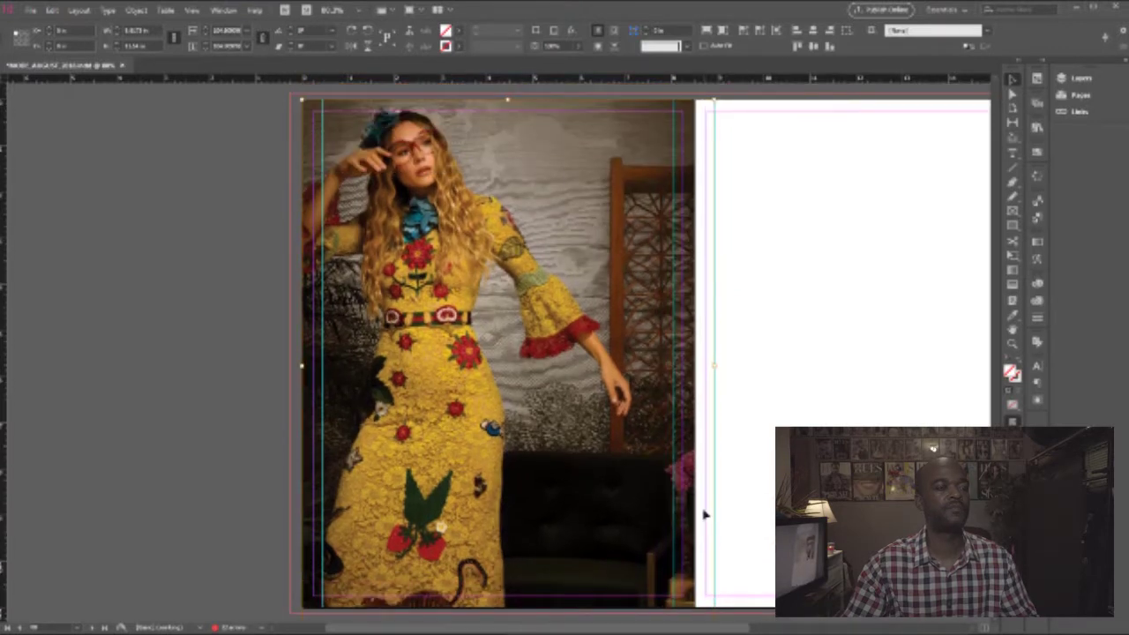
pyautogui.click(736, 457)
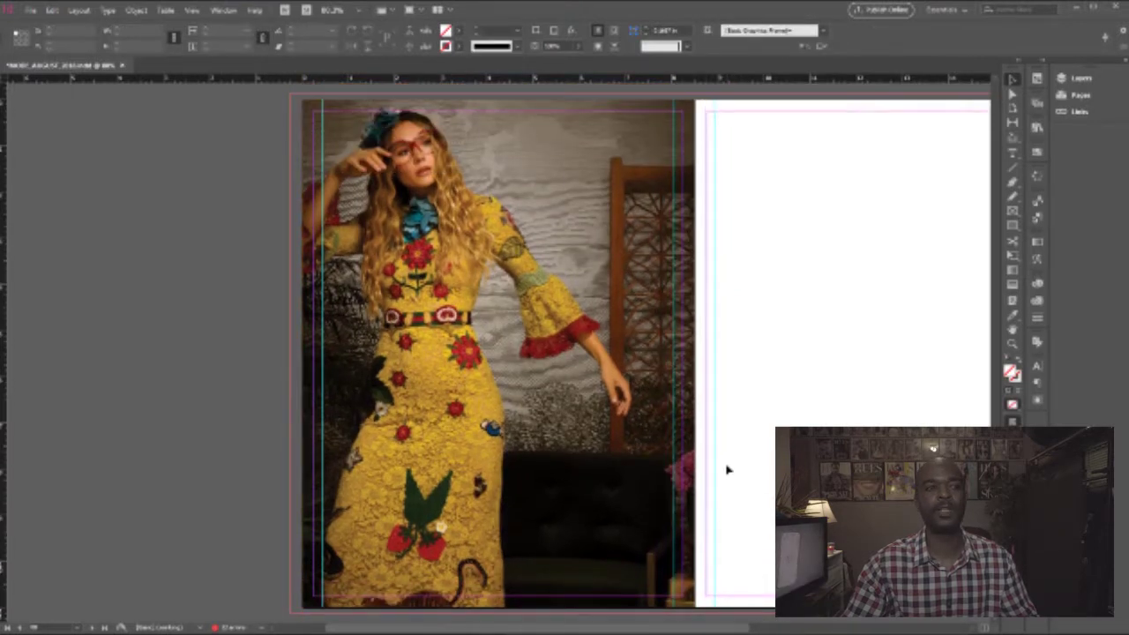
# Place the photo of the model in the green lace dress into the left magenta frame of the second spread.
pyautogui.scroll(-1, 664, 519)
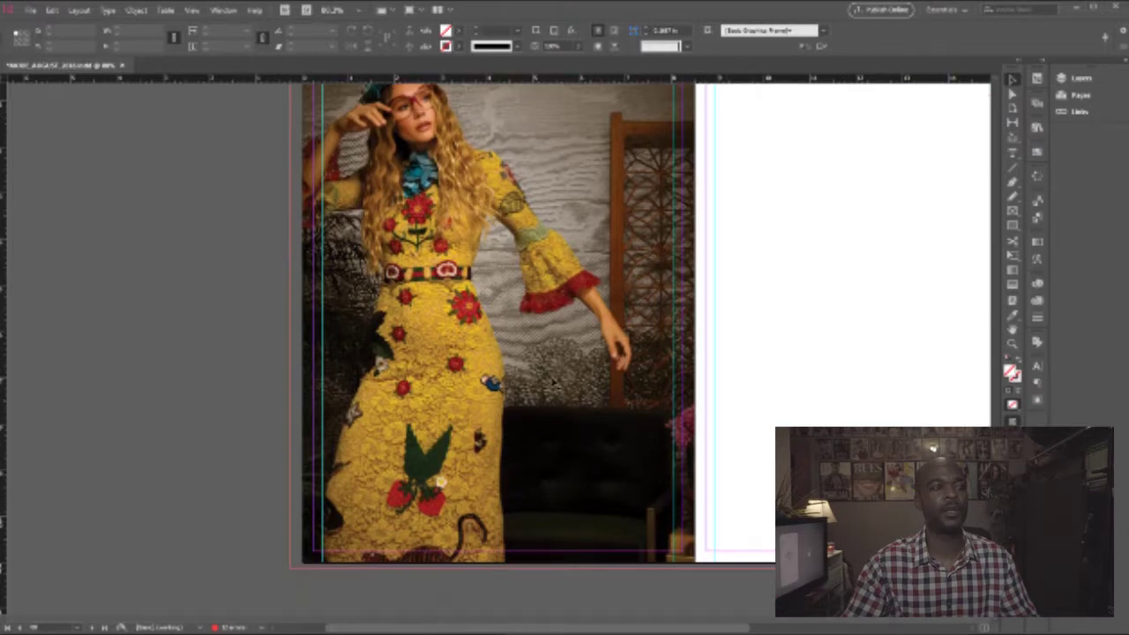
pyautogui.scroll(1, 525, 469)
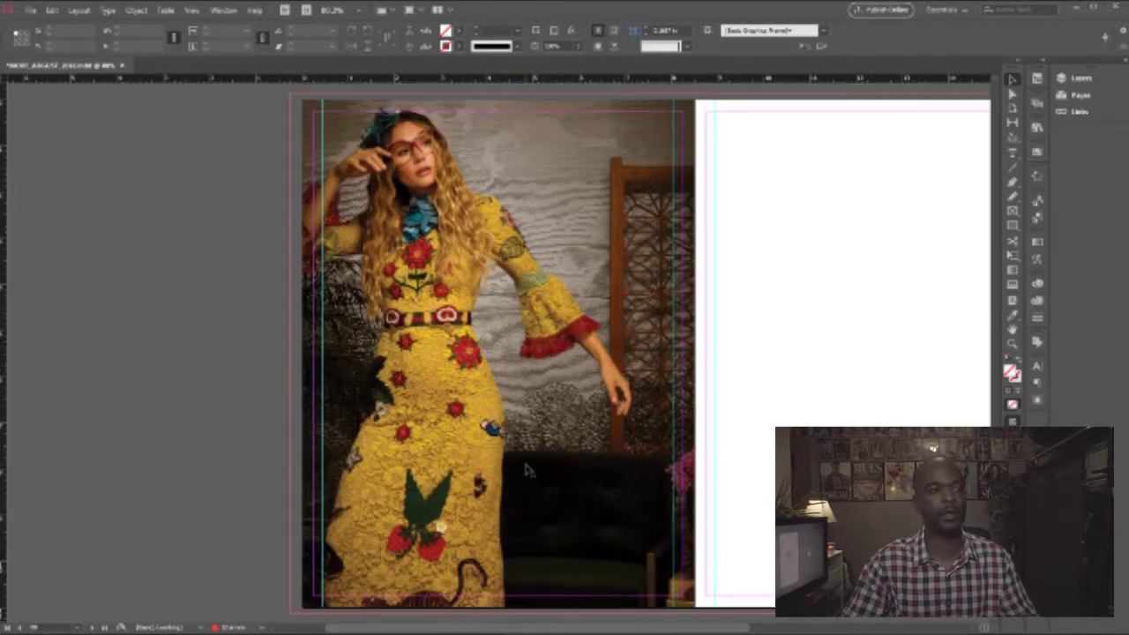
pyautogui.scroll(-2, 524, 466)
pyautogui.scroll(-2, 523, 457)
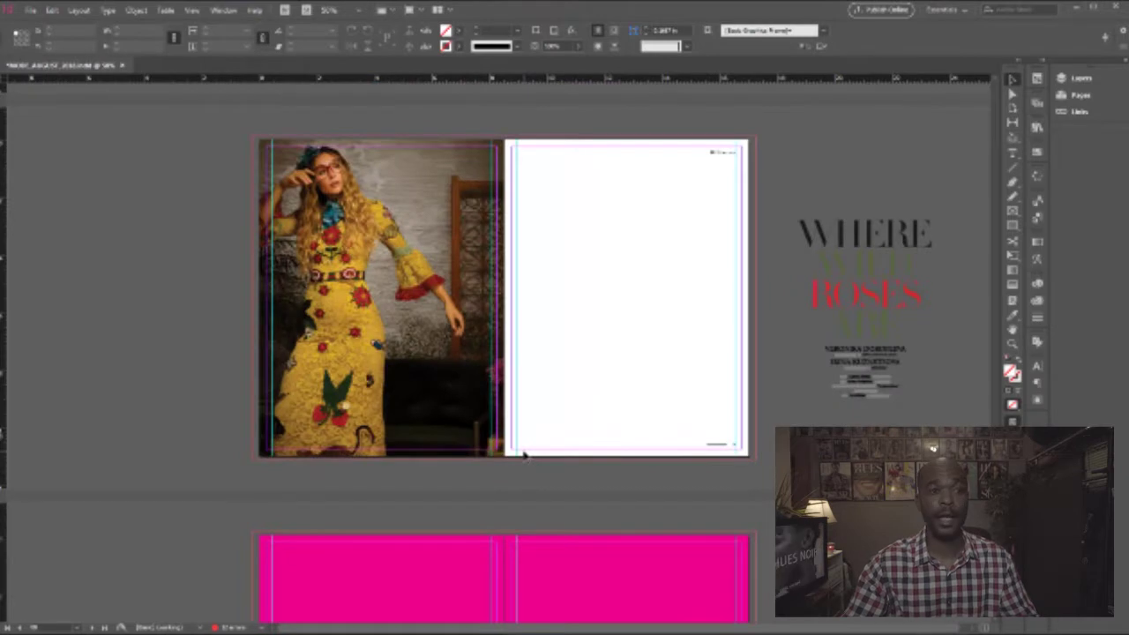
pyautogui.scroll(-5, 508, 450)
pyautogui.click(454, 431)
pyautogui.hotkey('ctrl', 'd')
pyautogui.doubleClick(401, 108)
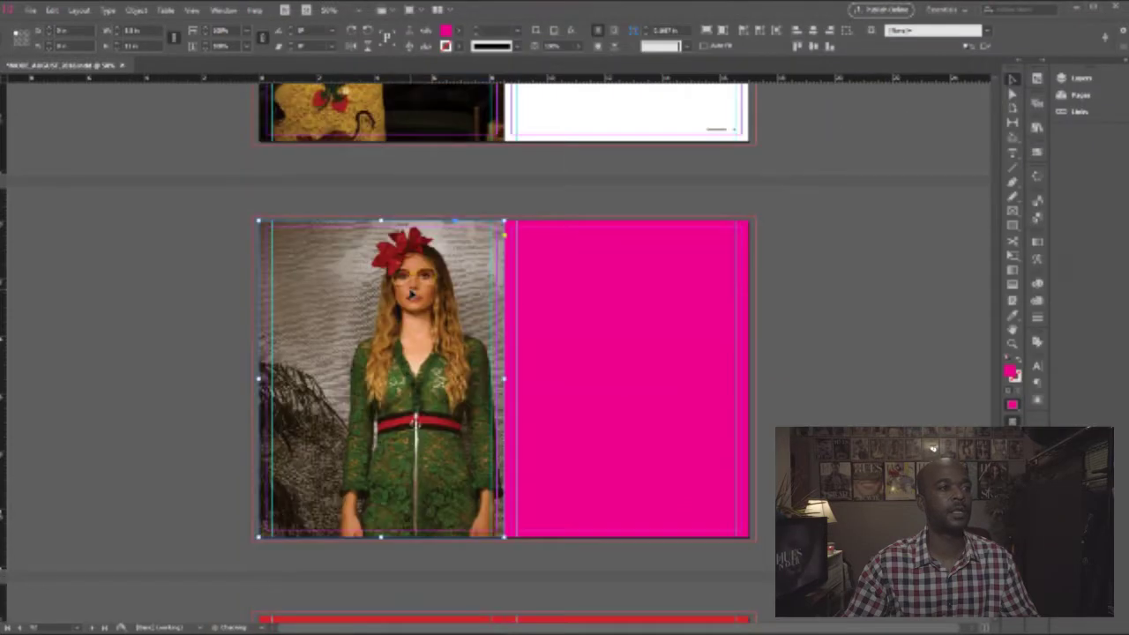
# Compare the placed green-dress photo with its original file in the Gucci Revolution folder in Windows Explorer.
pyautogui.press('/')
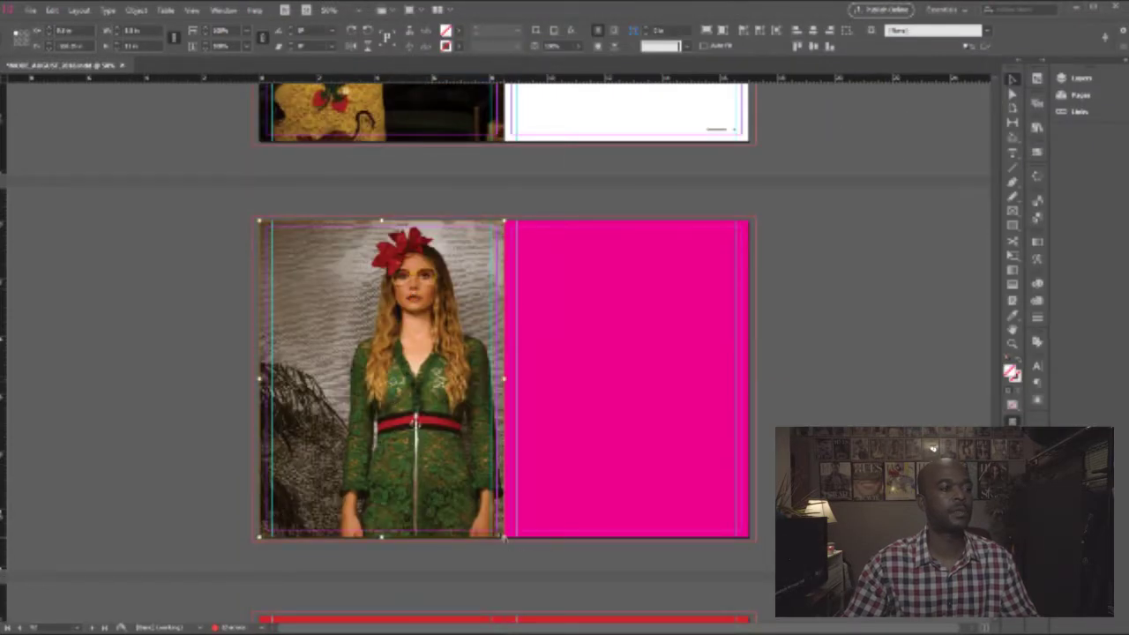
pyautogui.click(153, 628)
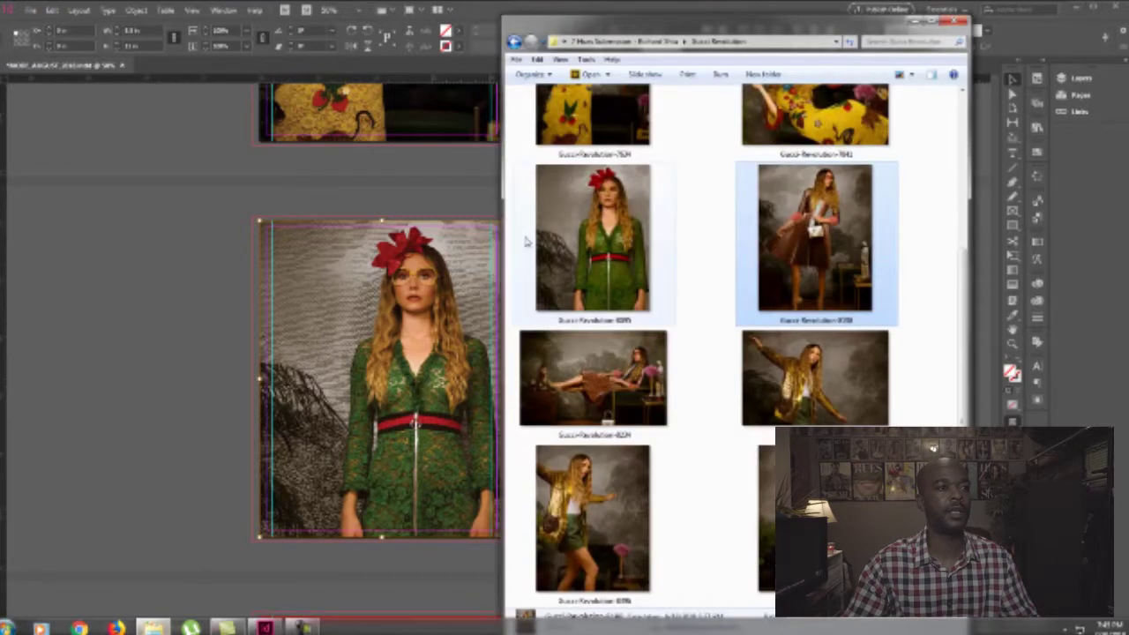
pyautogui.click(573, 239)
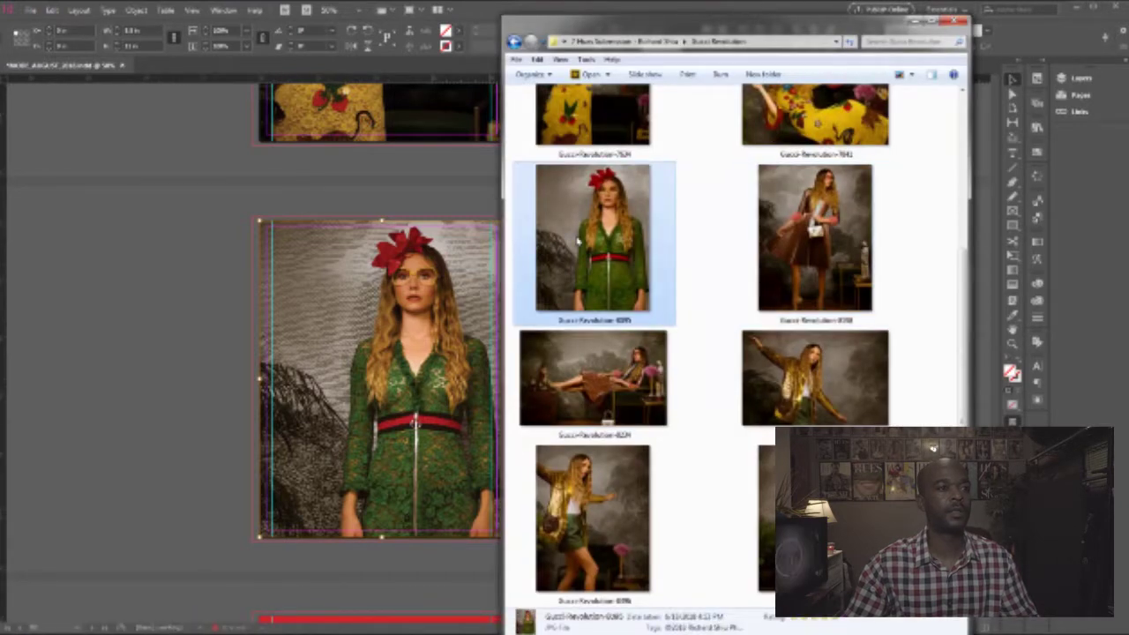
pyautogui.click(205, 281)
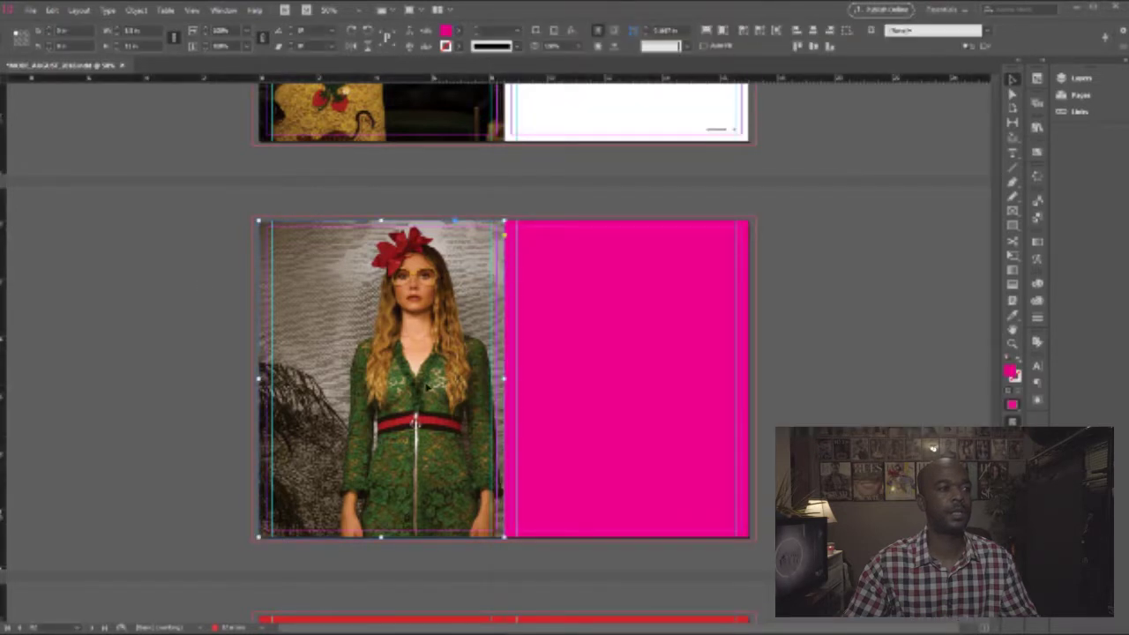
# Try narrowing the green-dress photo's frame evenly from both sides of the page, and undo the resizing.
pyautogui.moveTo(261, 379); pyautogui.dragTo(286, 381)
pyautogui.moveTo(450, 362); pyautogui.dragTo(435, 367)
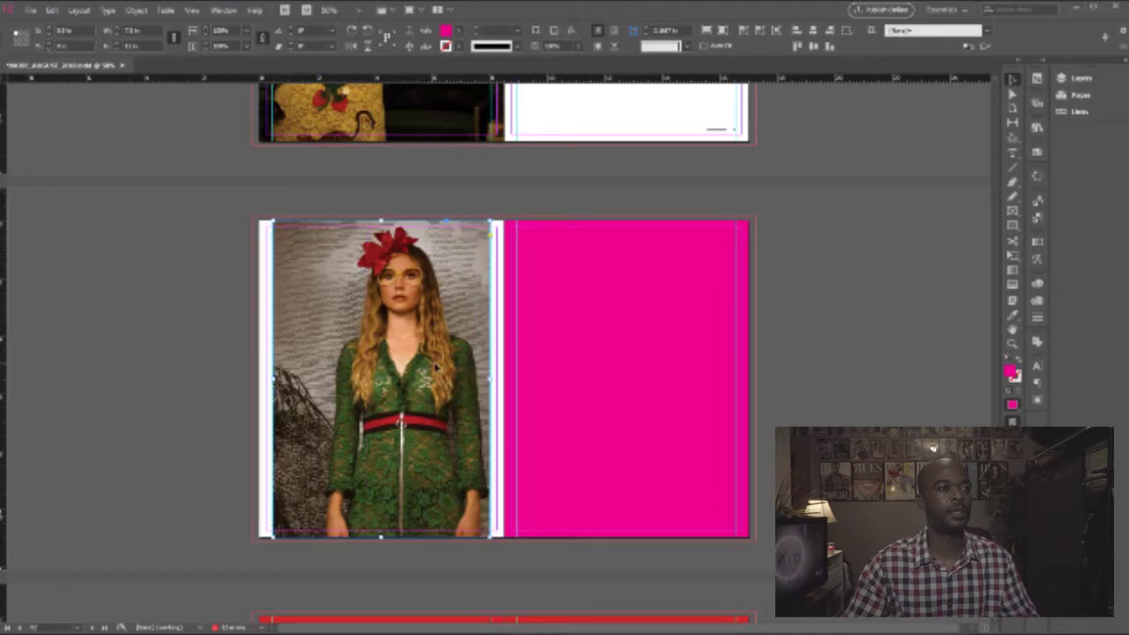
pyautogui.moveTo(271, 379); pyautogui.dragTo(278, 380)
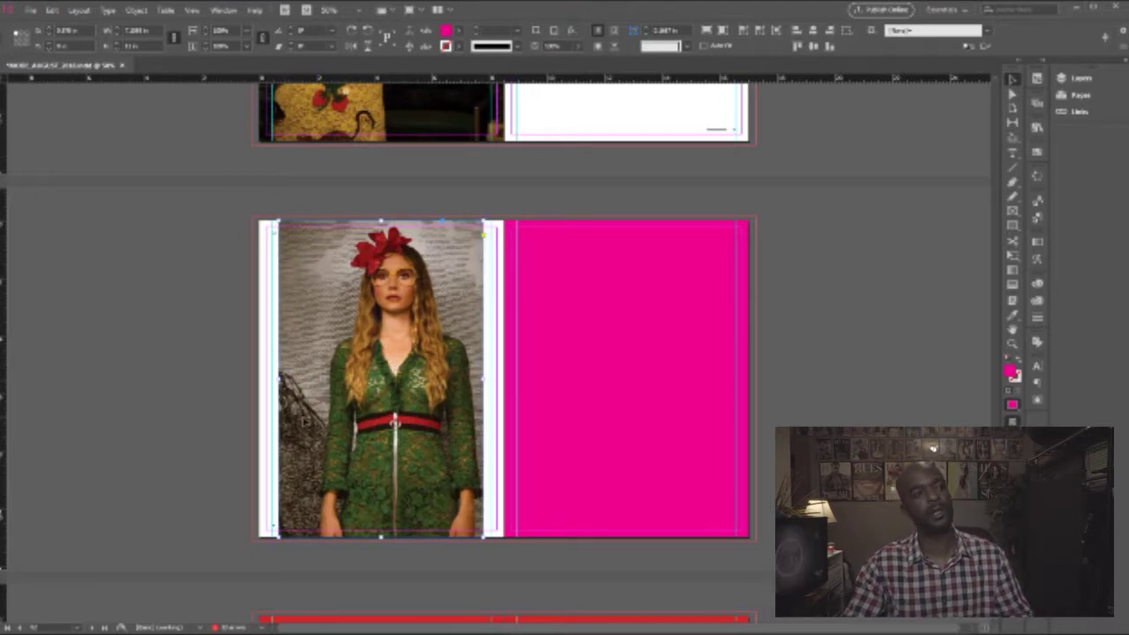
pyautogui.hotkey('ctrl', 'z')
pyautogui.hotkey('ctrl', 'z')
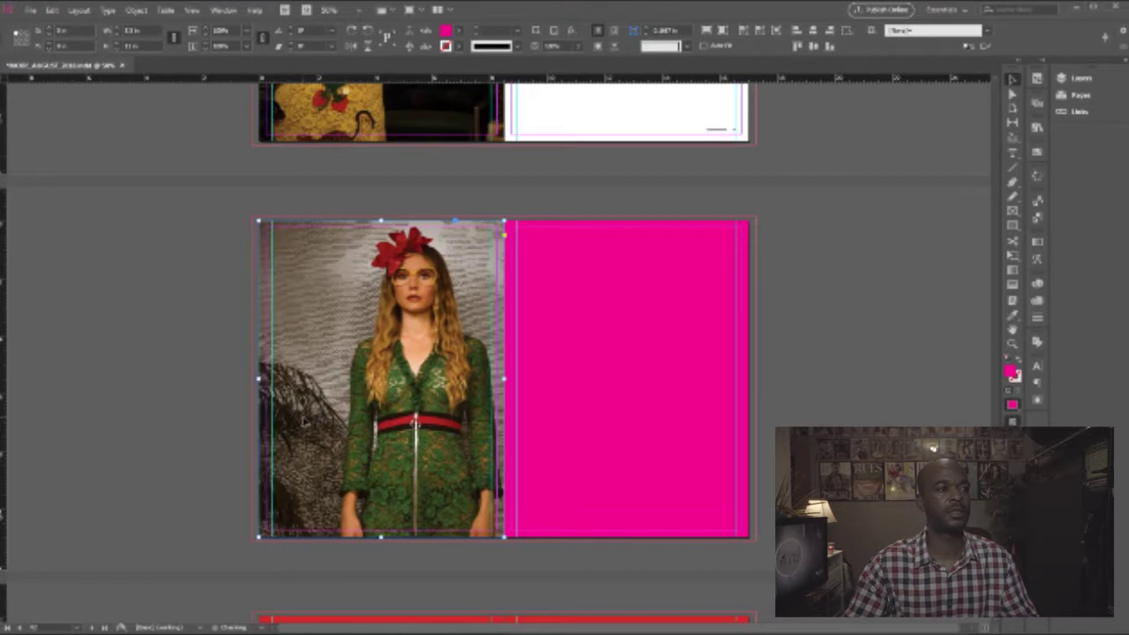
# Place the photo of the model in the brown pleated dress with the white handbag into the right magenta frame.
pyautogui.click(596, 328)
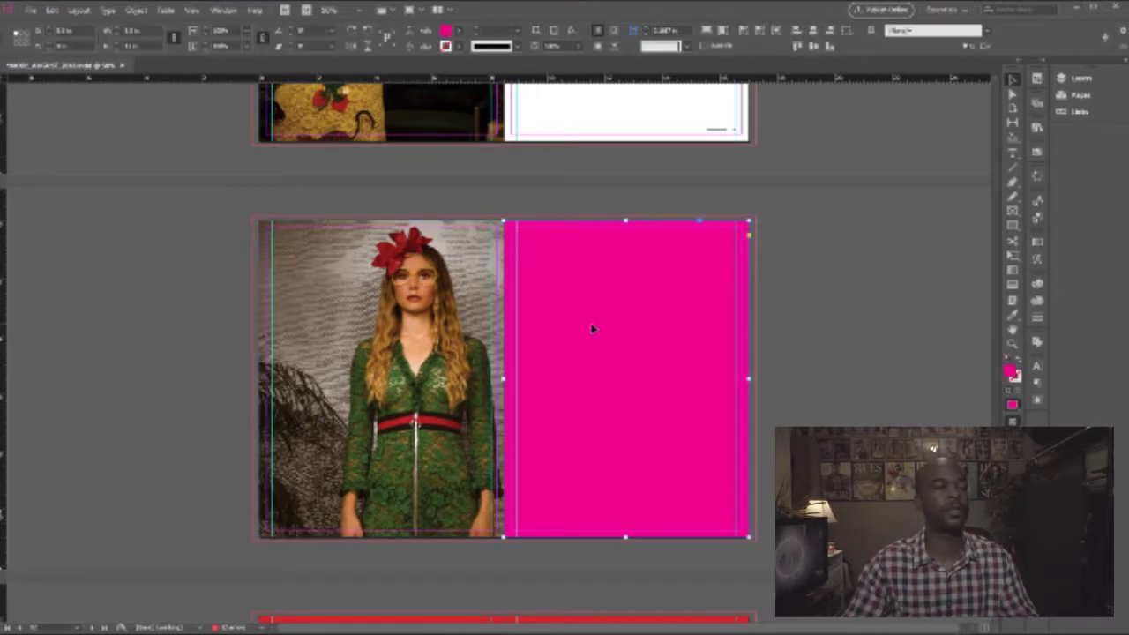
pyautogui.hotkey('ctrl', 'd')
pyautogui.doubleClick(454, 92)
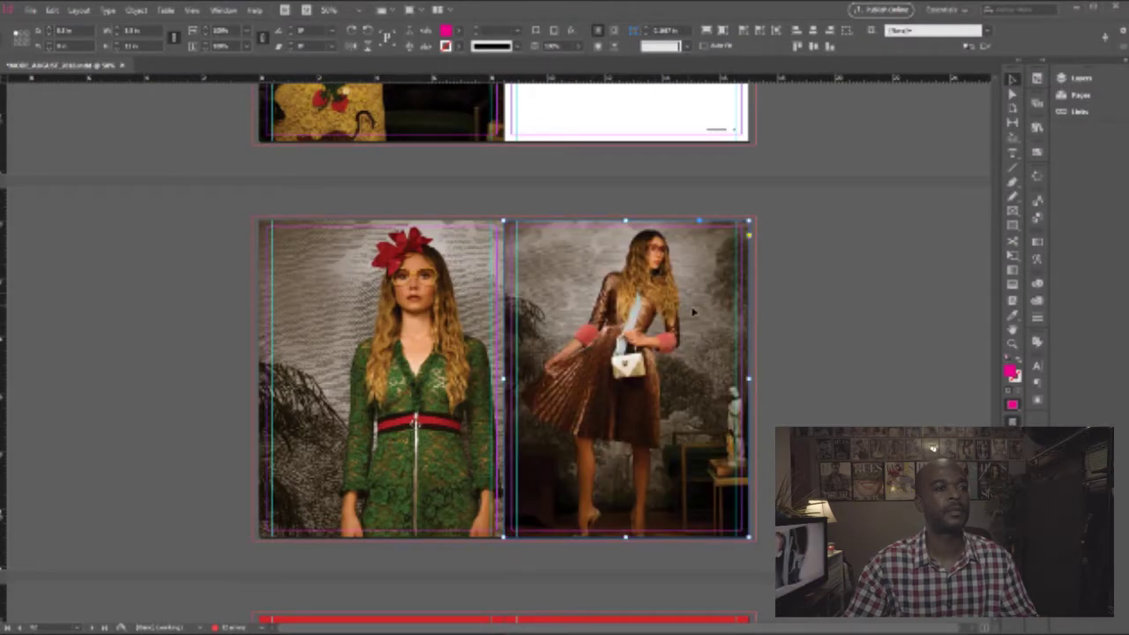
# Place the photo of the model in the gold sequin jacket and green shorts into the left red frame.
pyautogui.scroll(-5, 764, 318)
pyautogui.click(434, 395)
pyautogui.hotkey('ctrl', 'd')
pyautogui.click(190, 187)
pyautogui.doubleClick(190, 190)
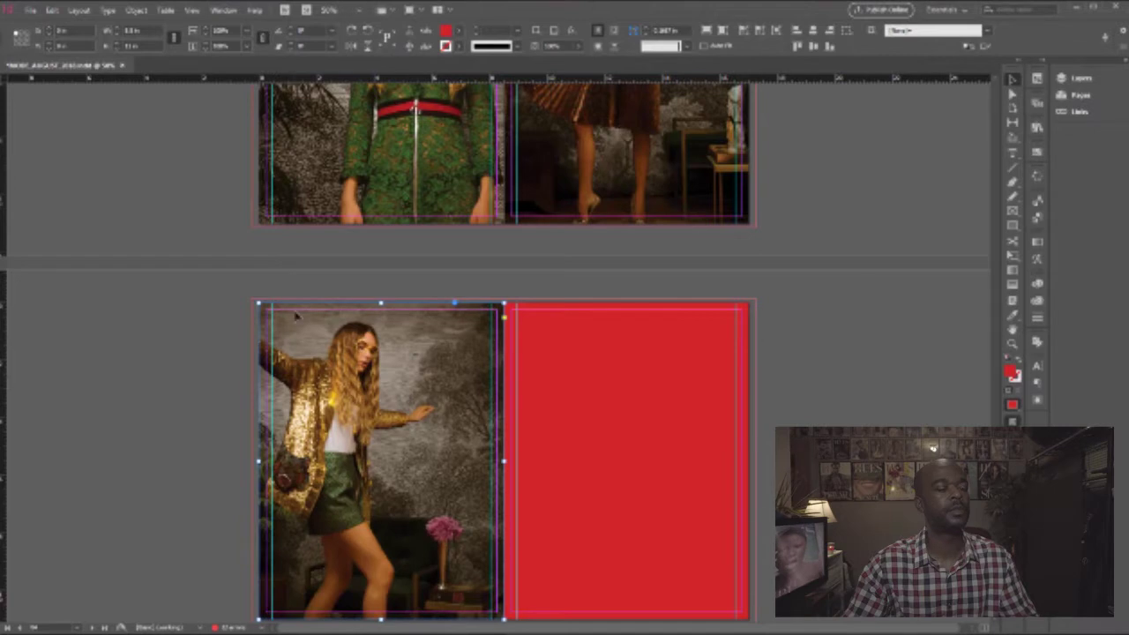
# Place the photo of the model in the floral dress with the red handbag into the right red frame.
pyautogui.scroll(-2, 297, 316)
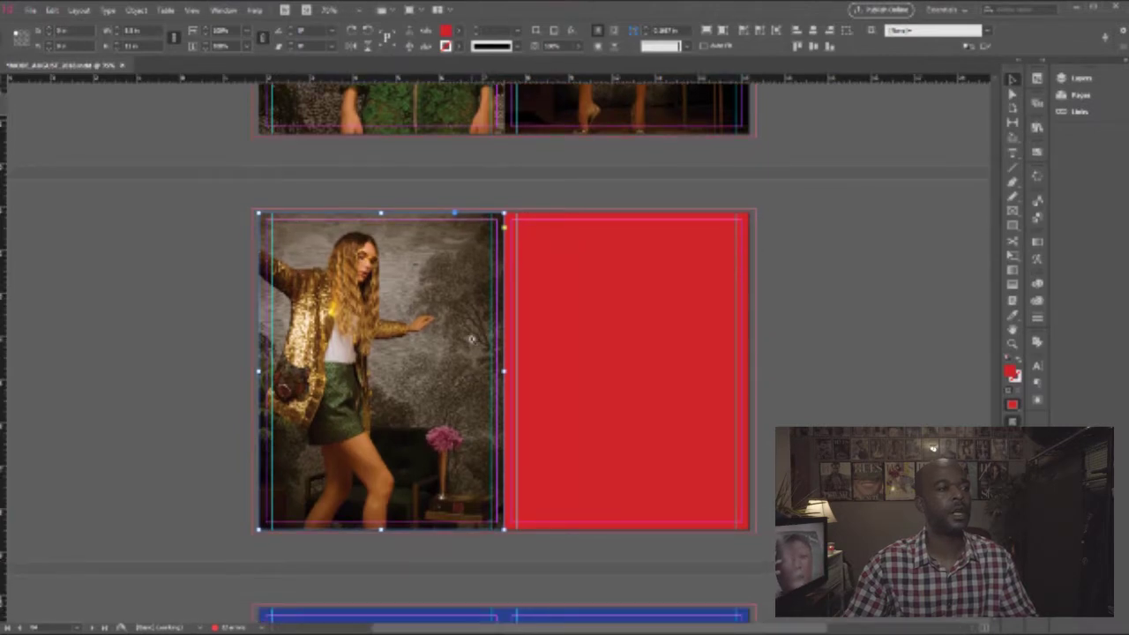
pyautogui.scroll(3, 476, 355)
pyautogui.moveTo(404, 290); pyautogui.dragTo(402, 299)
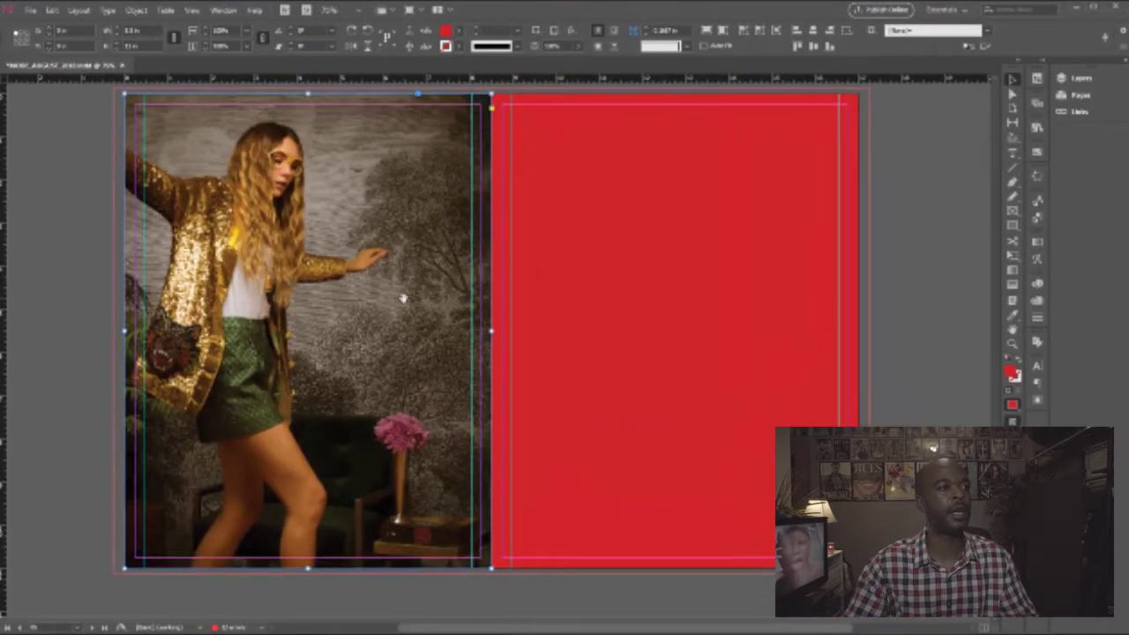
pyautogui.scroll(1, 527, 410)
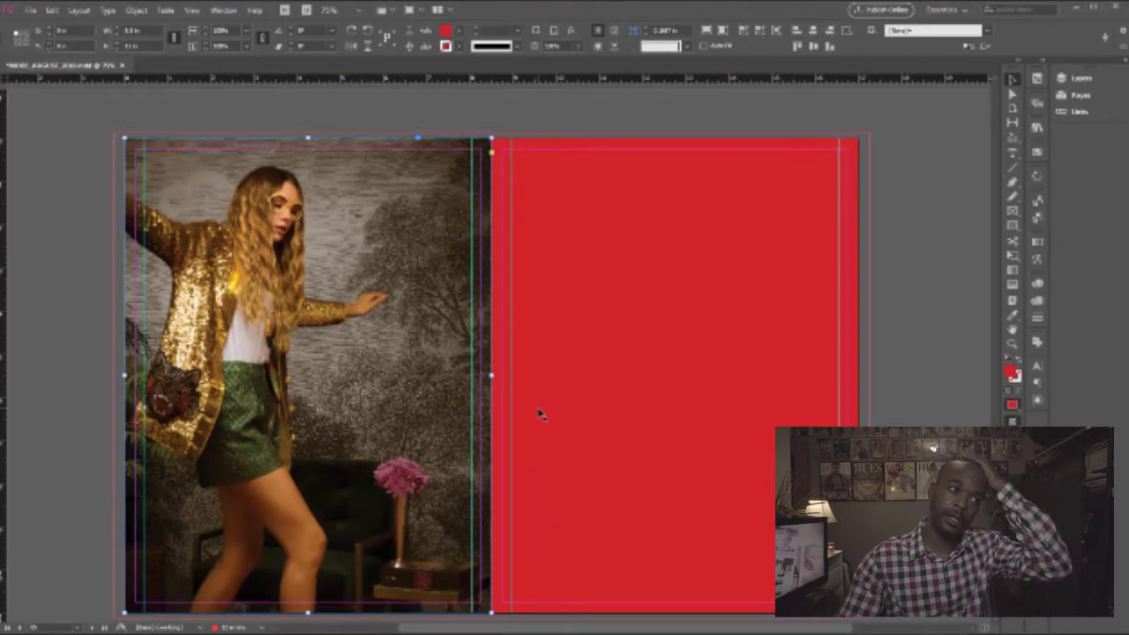
pyautogui.scroll(-1, 534, 408)
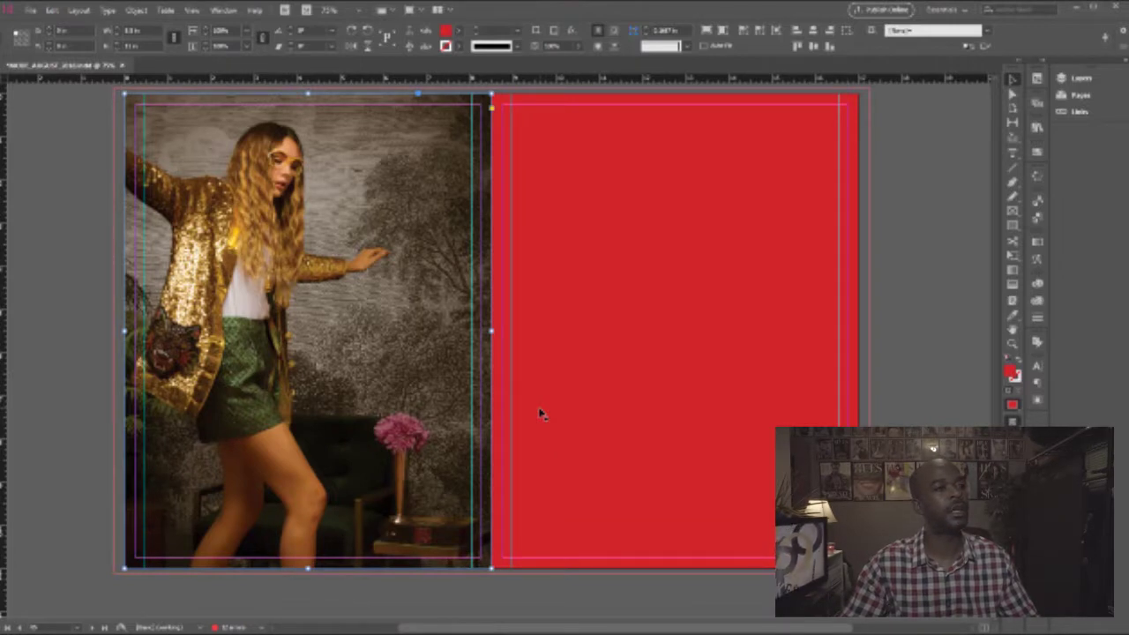
pyautogui.click(644, 320)
pyautogui.hotkey('ctrl', 'd')
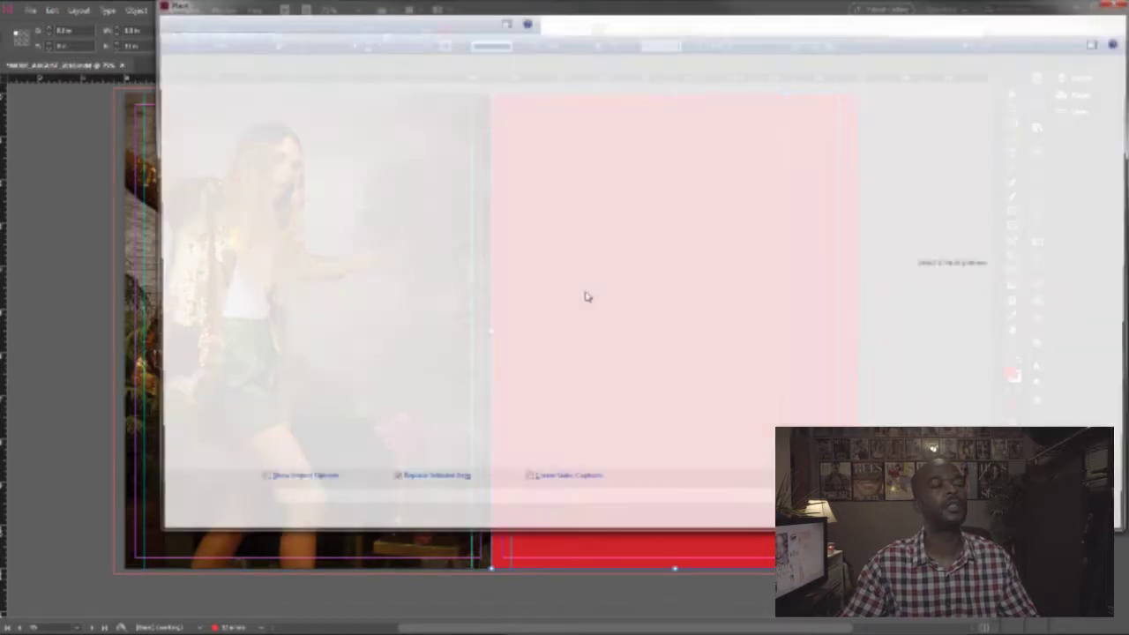
pyautogui.doubleClick(739, 88)
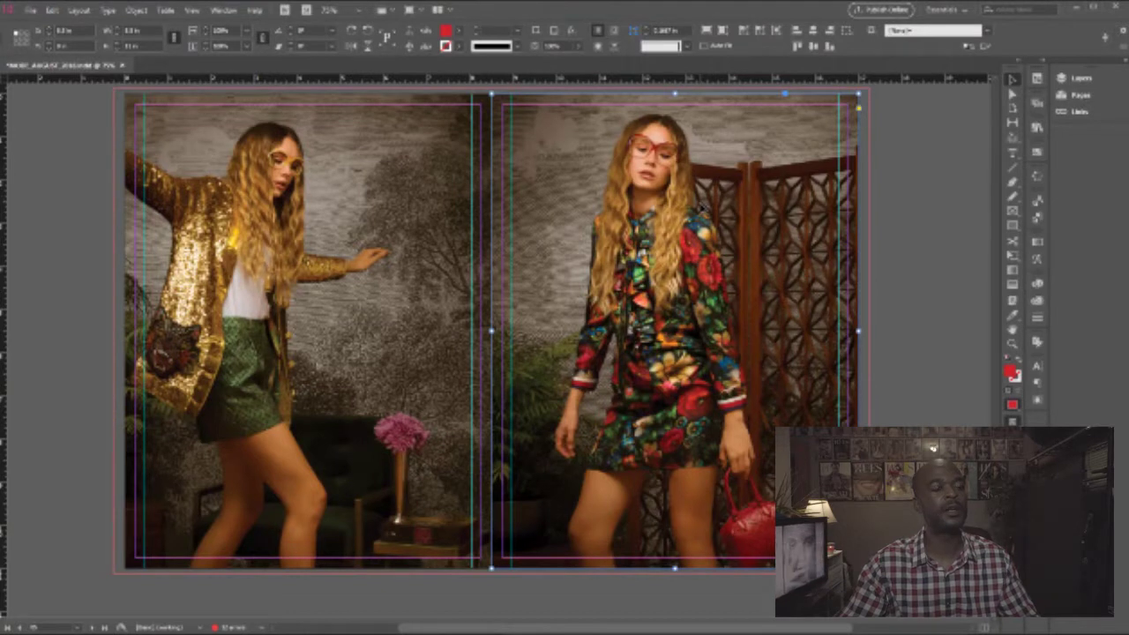
# Review the placed photos across the first three spreads of the editorial, comparing how the facing pages work together.
pyautogui.scroll(10, 491, 353)
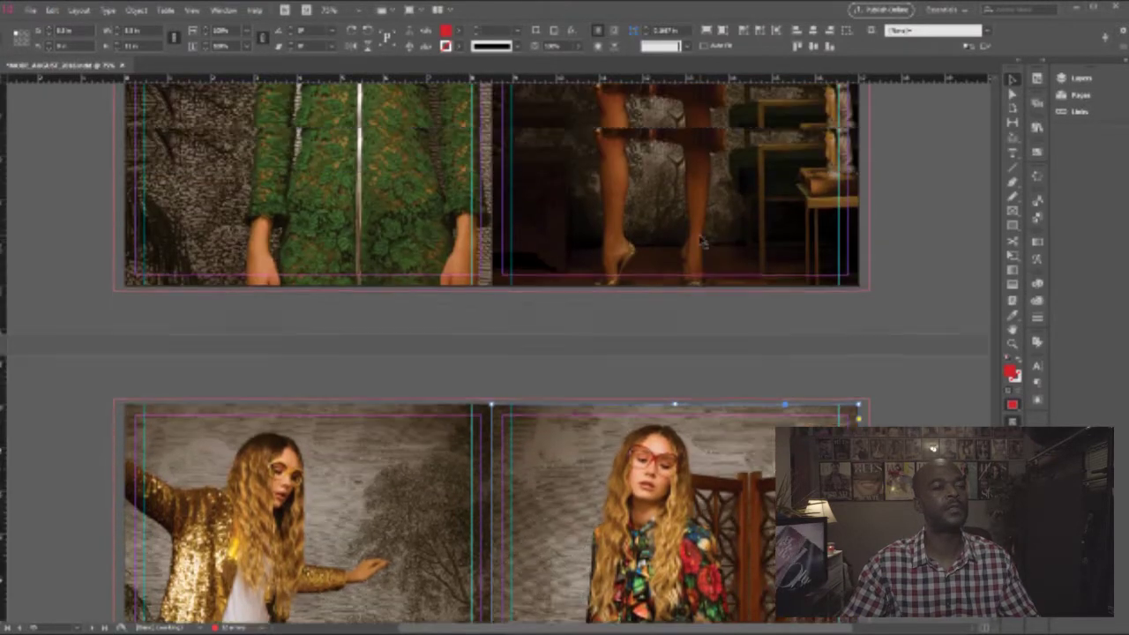
pyautogui.scroll(-3, 702, 239)
pyautogui.scroll(2, 701, 242)
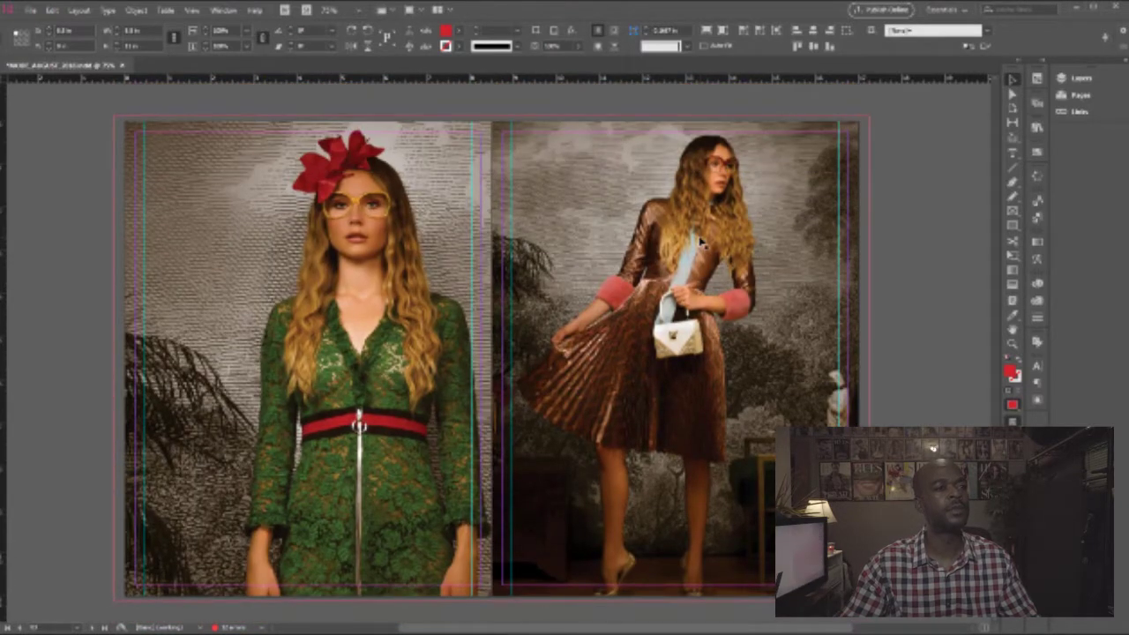
pyautogui.scroll(1, 702, 240)
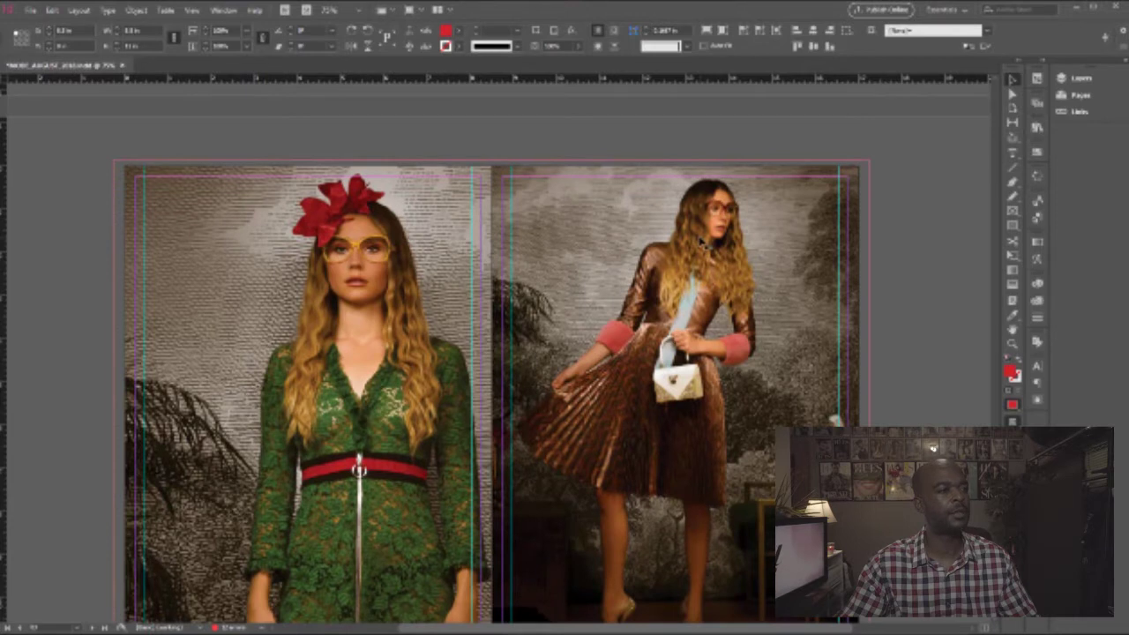
pyautogui.scroll(-12, 702, 241)
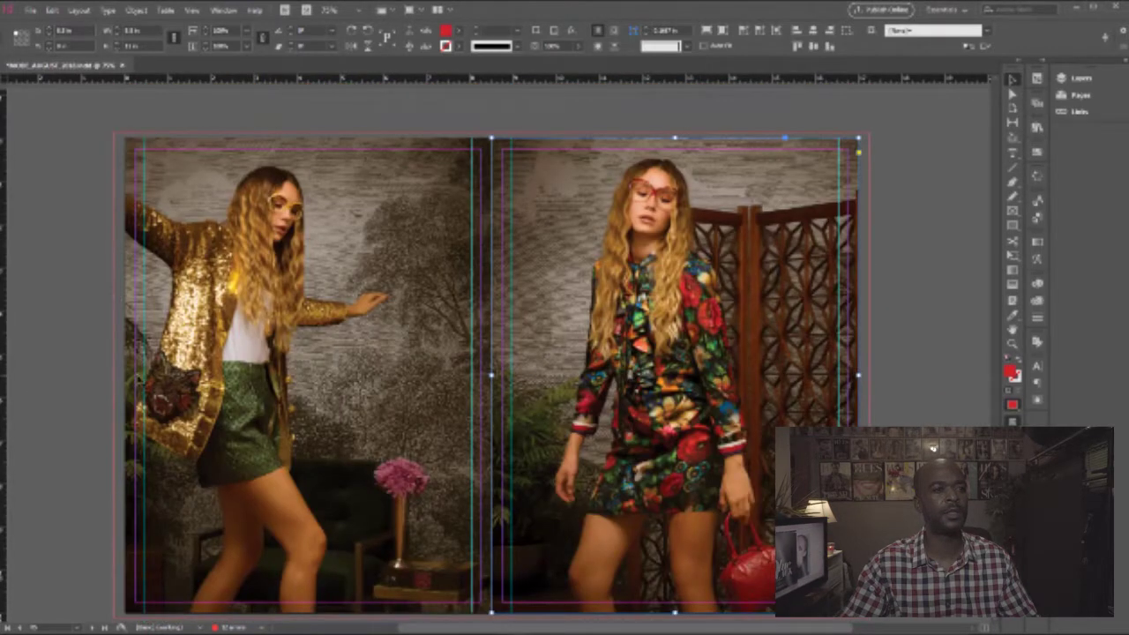
pyautogui.scroll(14, 239, 396)
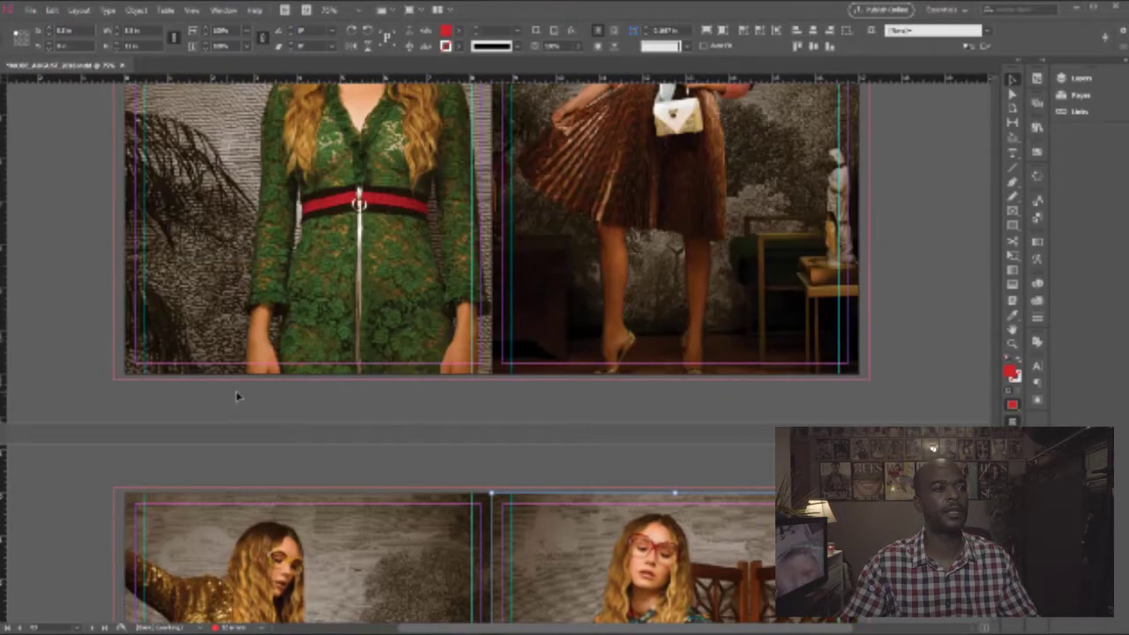
pyautogui.scroll(-1, 287, 420)
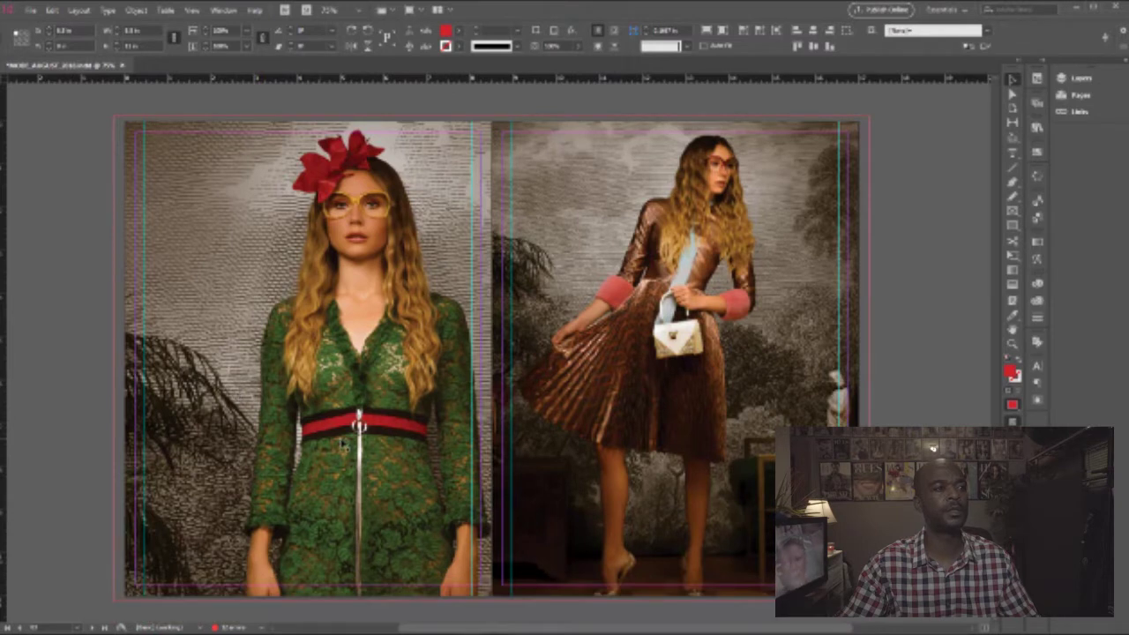
pyautogui.scroll(15, 344, 443)
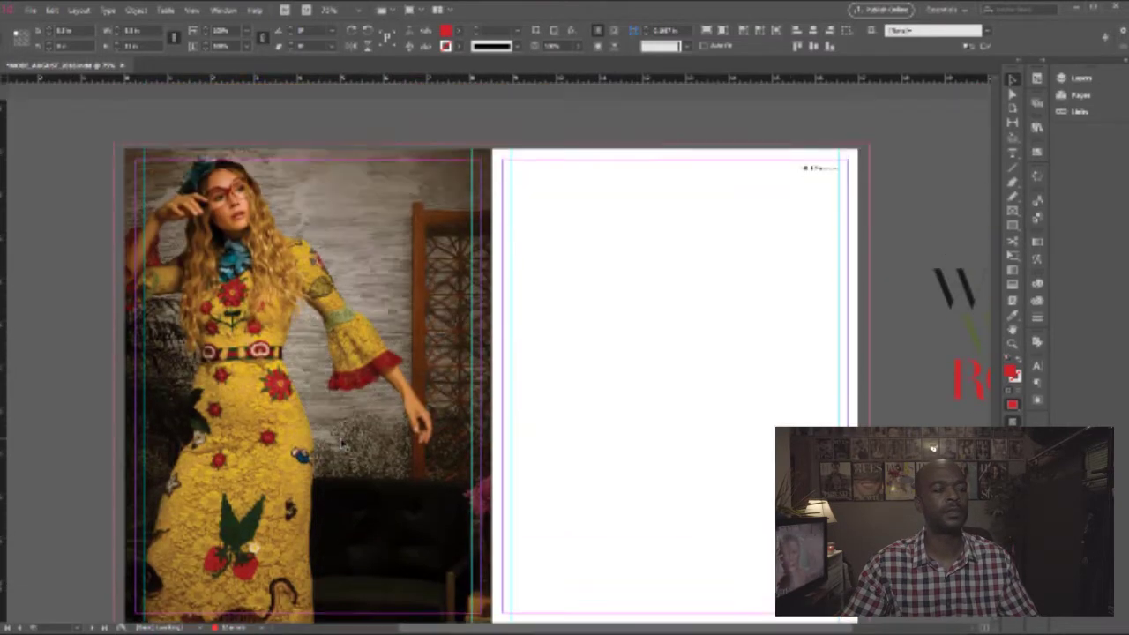
# Place the horizontal photo of the model reclining in the armchair into the blue double-page frame.
pyautogui.scroll(-20, 327, 427)
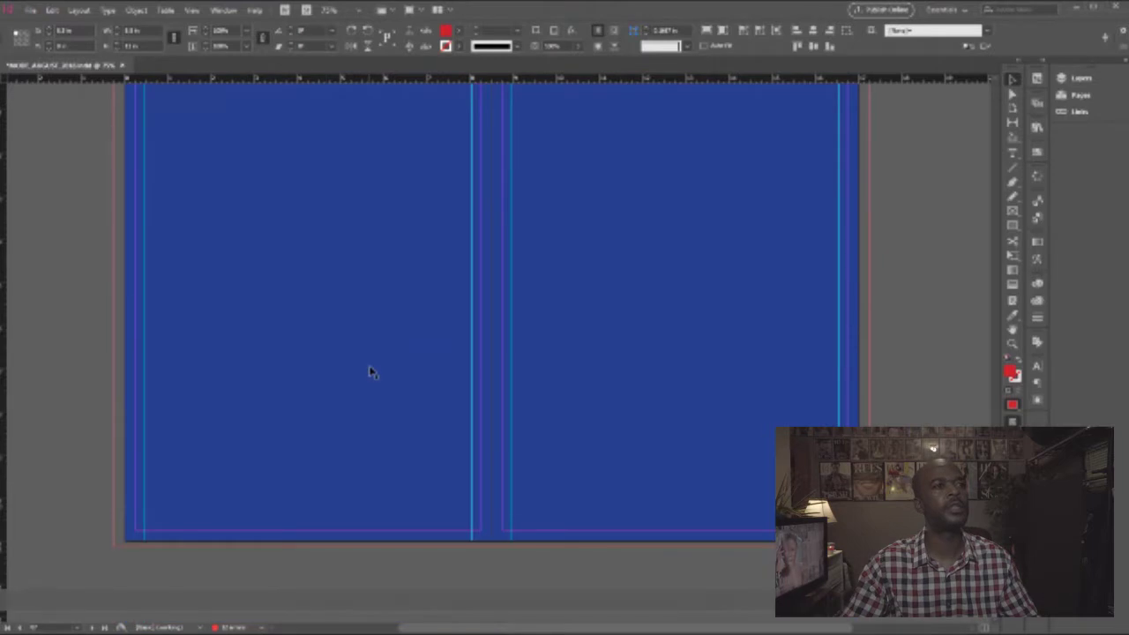
pyautogui.click(371, 372)
pyautogui.hotkey('ctrl', 'd')
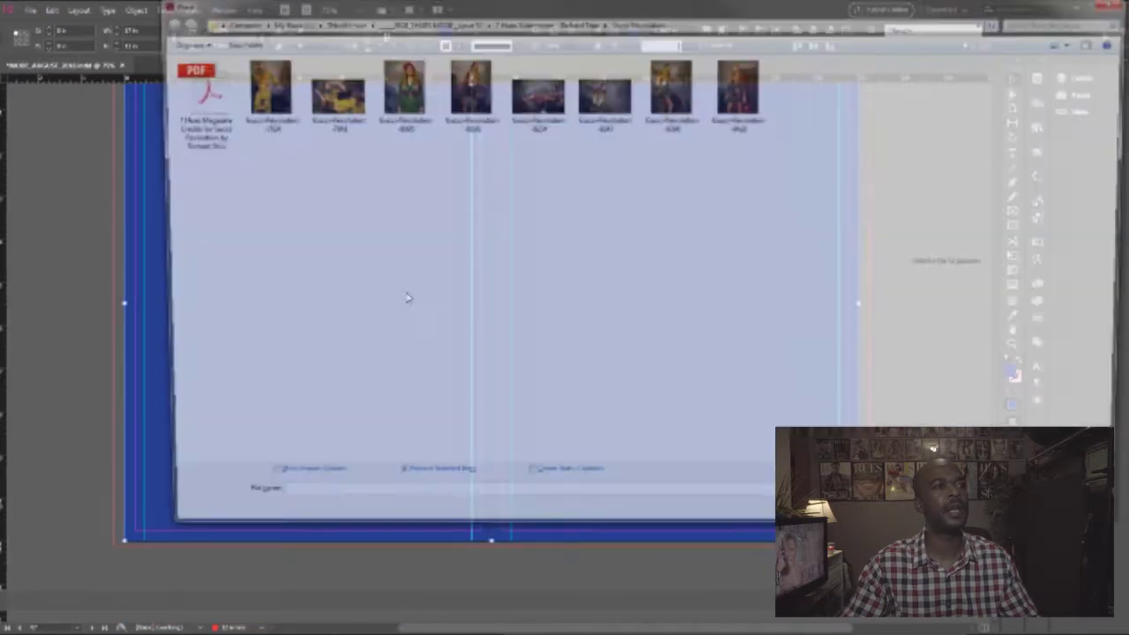
pyautogui.doubleClick(545, 100)
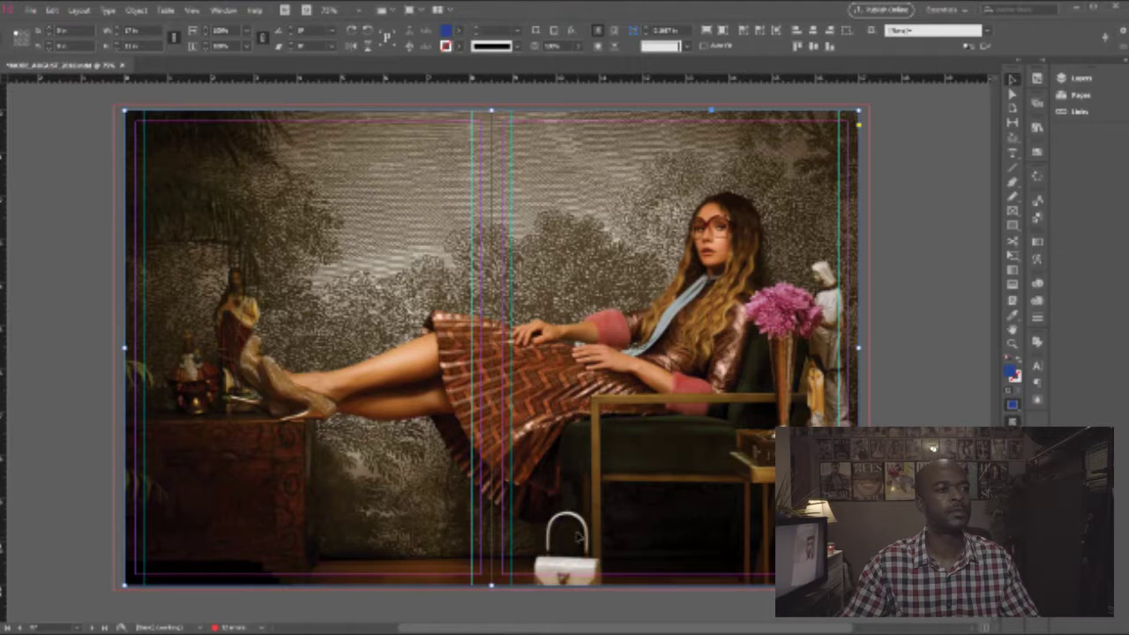
pyautogui.scroll(-10, 537, 449)
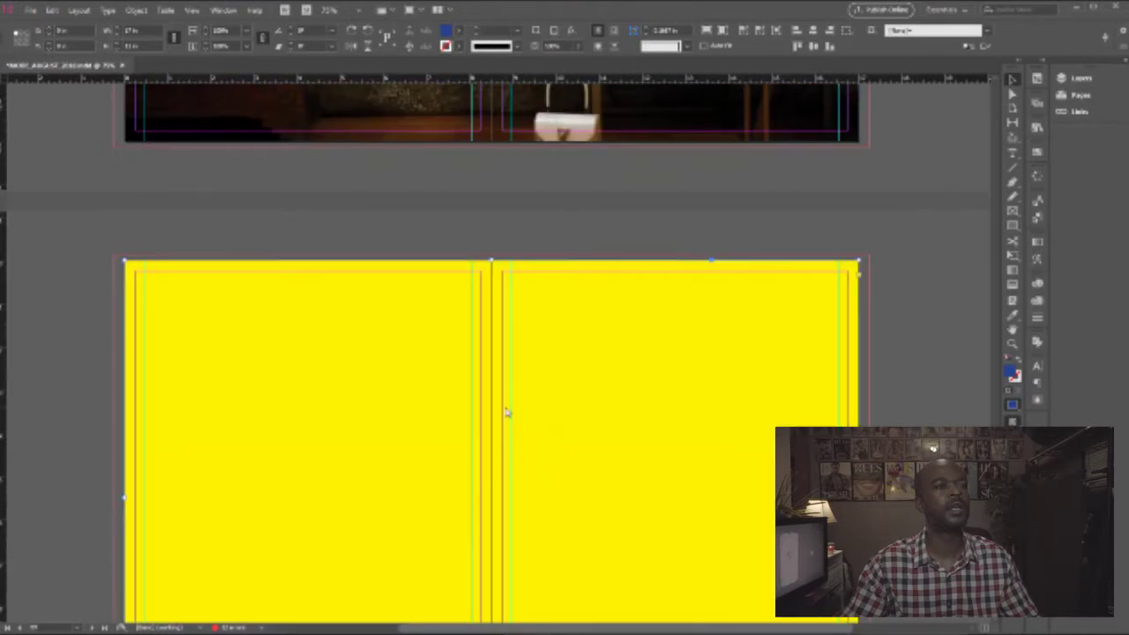
# Place the horizontal photo of the model with outstretched arms in the gold sequin jacket into the yellow double-page frame.
pyautogui.hotkey('ctrl', 'd')
pyautogui.doubleClick(599, 96)
pyautogui.click(500, 269)
pyautogui.scroll(-4, 499, 269)
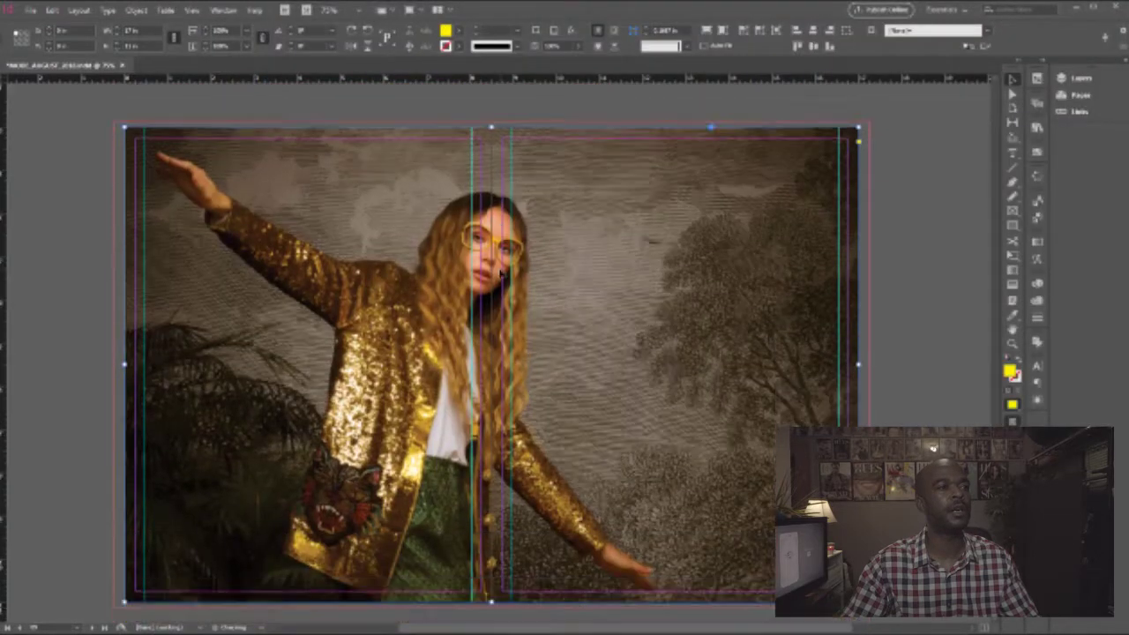
pyautogui.scroll(1, 501, 274)
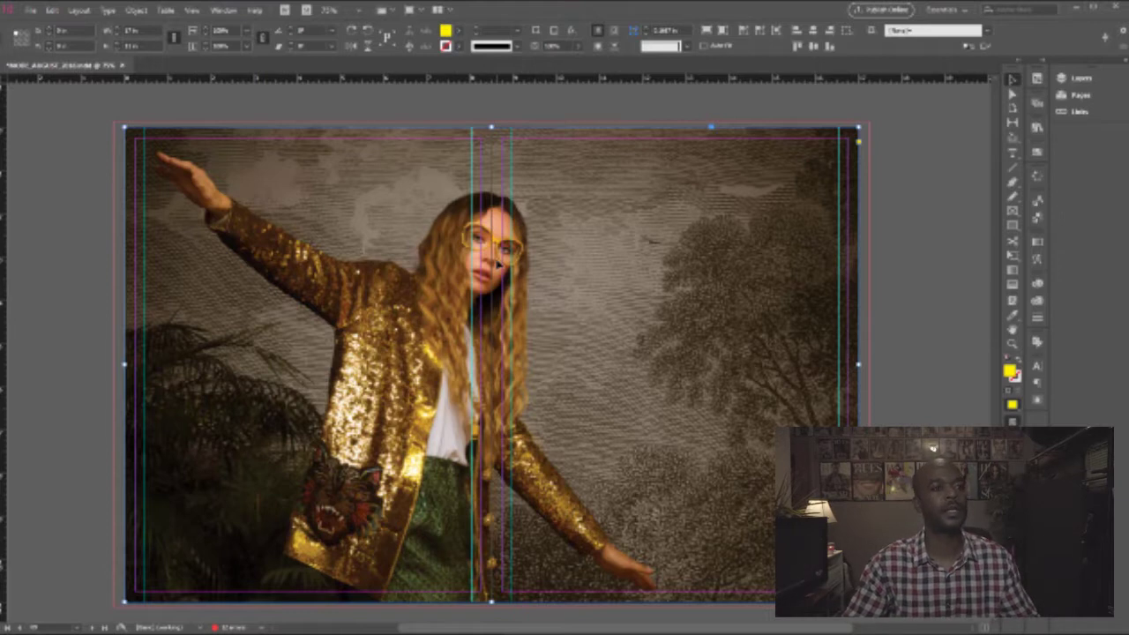
# Shift the gold-jacket photo right, leaving a white strip about 2.6 in wide on the left page, and crop its overhang to the right page edge.
pyautogui.moveTo(608, 292); pyautogui.dragTo(659, 304)
pyautogui.hotkey('ctrl', 'z')
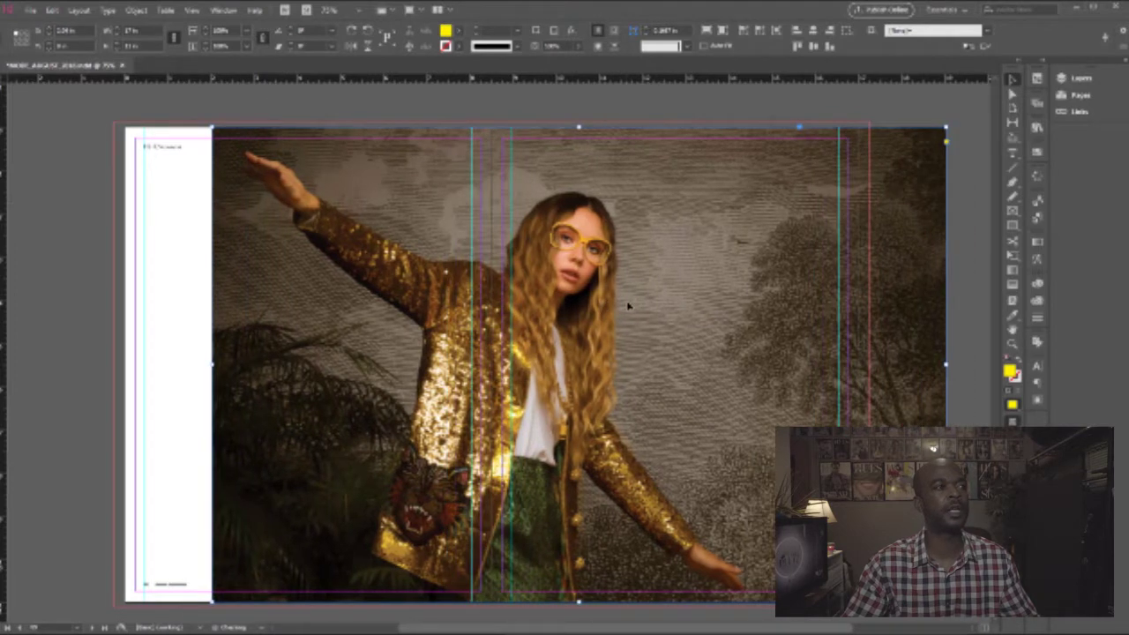
pyautogui.click(114, 144)
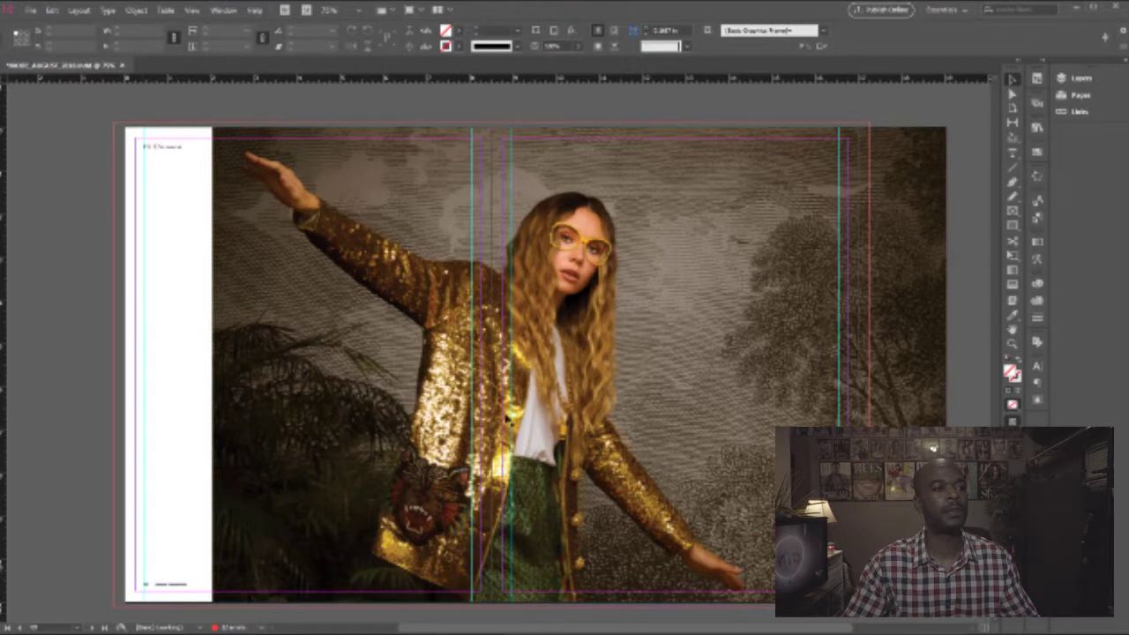
pyautogui.moveTo(511, 416); pyautogui.dragTo(534, 417)
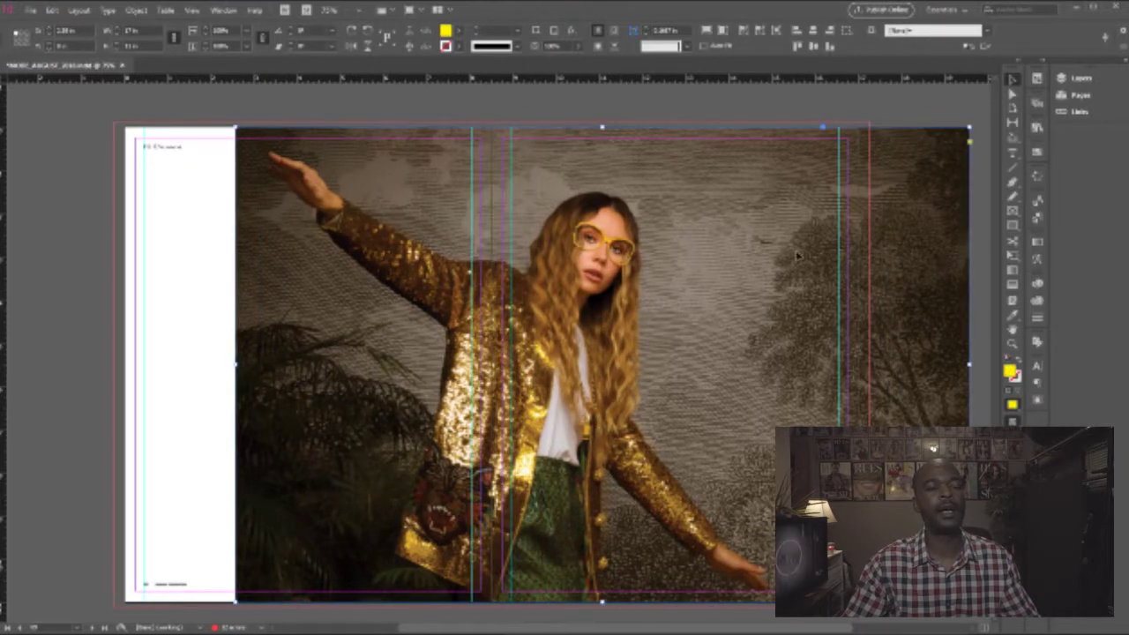
pyautogui.moveTo(968, 363); pyautogui.dragTo(858, 365)
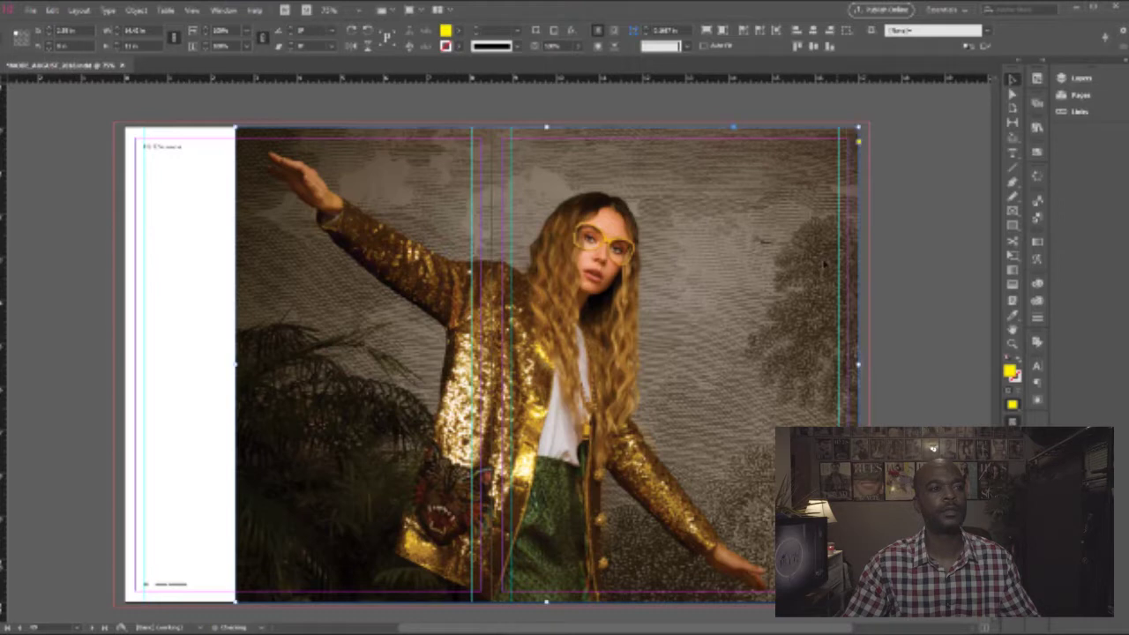
pyautogui.click(878, 290)
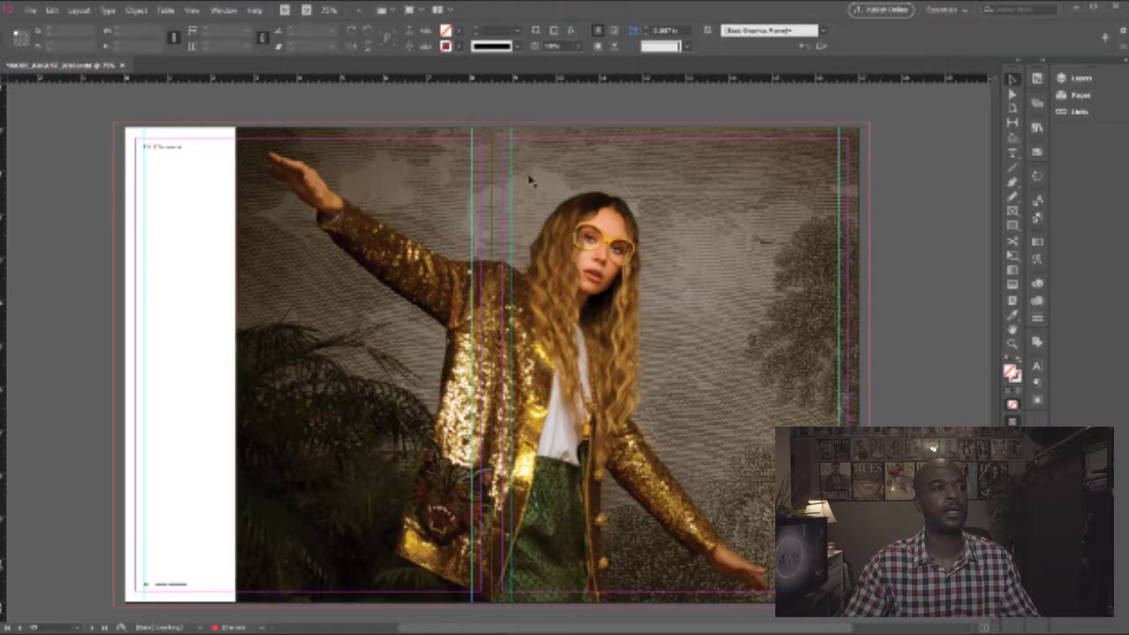
# Crop a thin strip from the top of the gold-jacket photo and centre the frame vertically with narrow white margins above and below.
pyautogui.click(522, 131)
pyautogui.moveTo(546, 126); pyautogui.dragTo(546, 138)
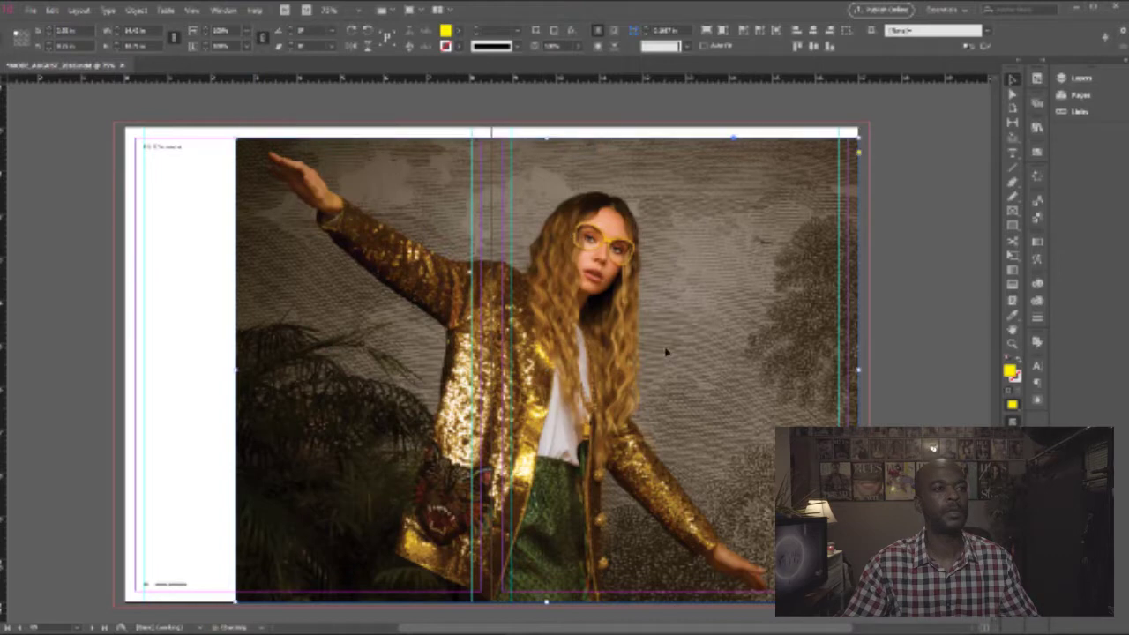
pyautogui.moveTo(666, 351); pyautogui.dragTo(667, 345)
pyautogui.click(924, 313)
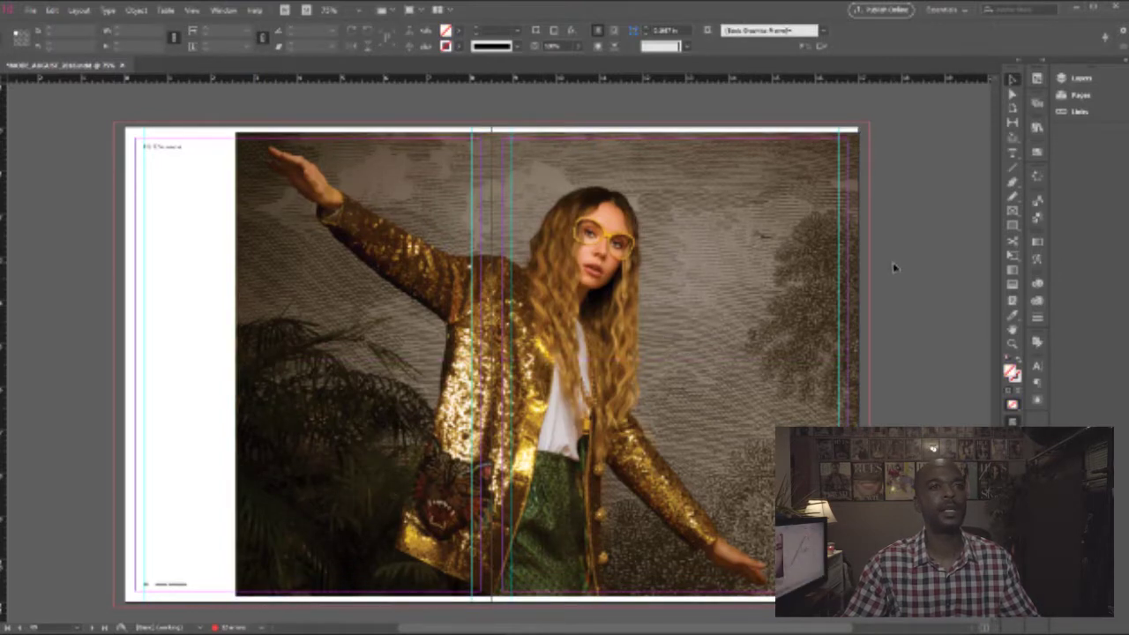
# Set the gold-jacket photo's transparency blending mode to Overlay so the right page's magazine header shows through.
pyautogui.click(1076, 95)
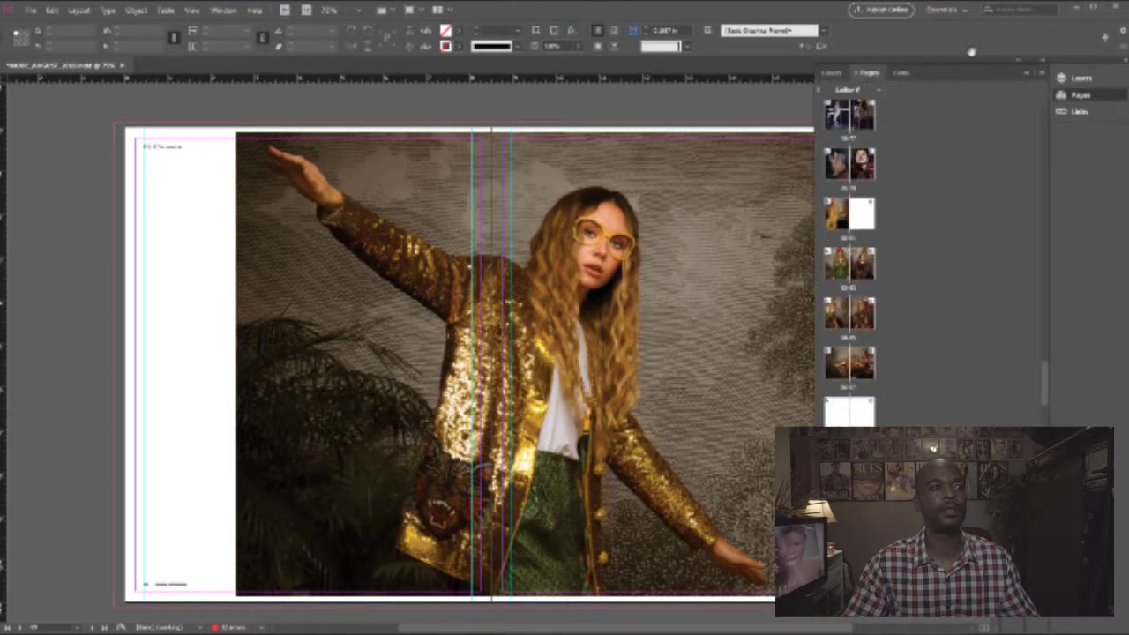
pyautogui.click(1025, 74)
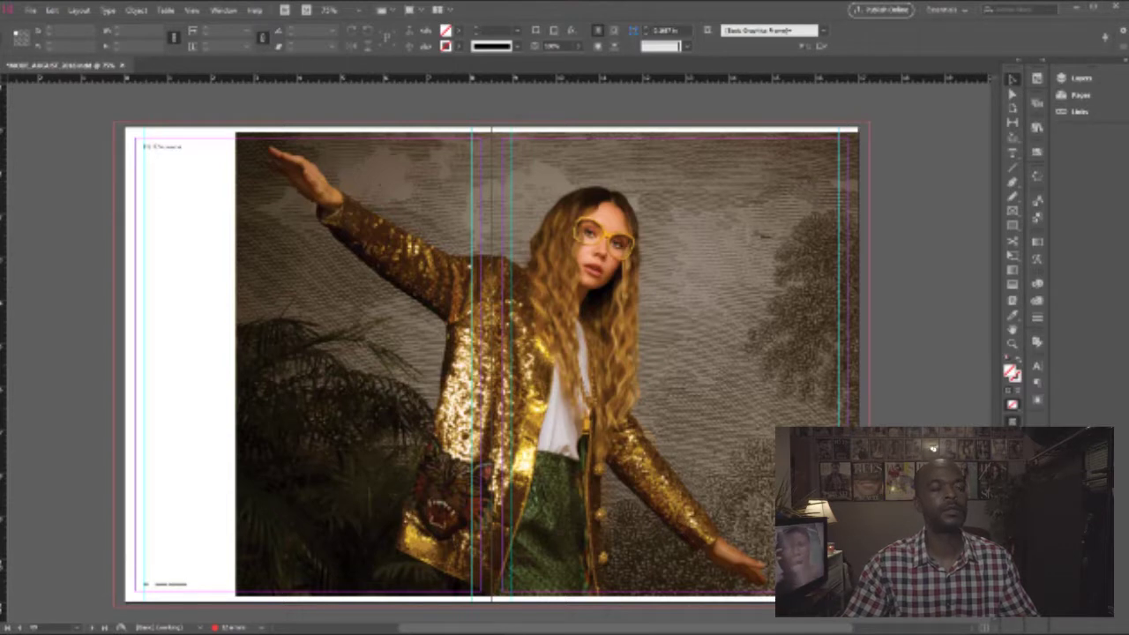
pyautogui.moveTo(684, 115); pyautogui.dragTo(876, 187)
pyautogui.rightClick(741, 291)
pyautogui.click(743, 176)
pyautogui.rightClick(752, 323)
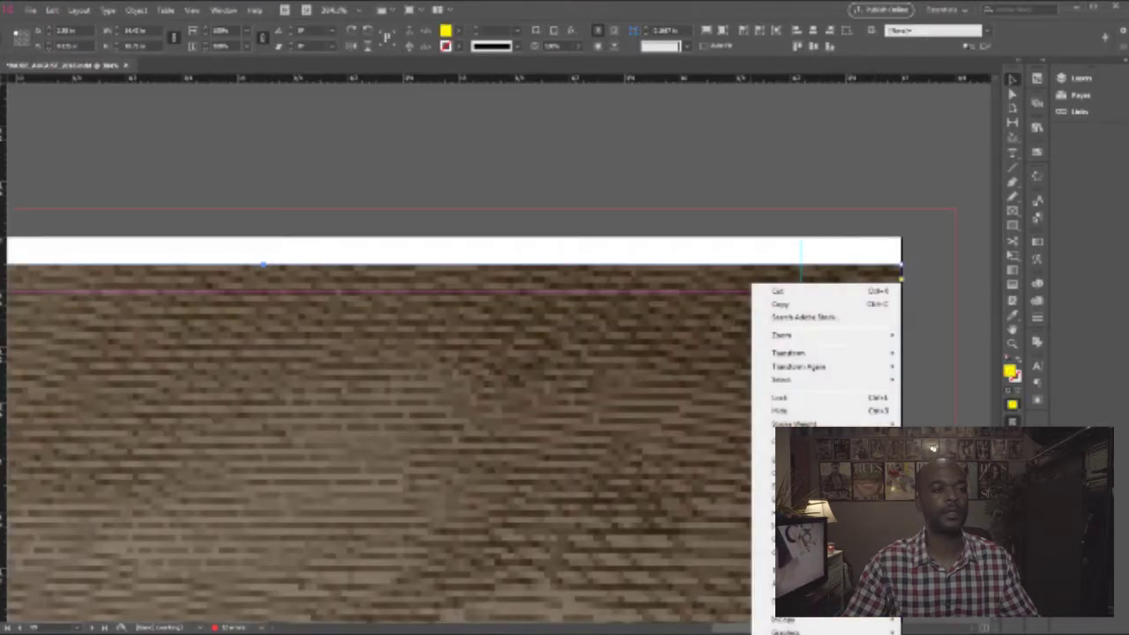
pyautogui.moveTo(763, 460)
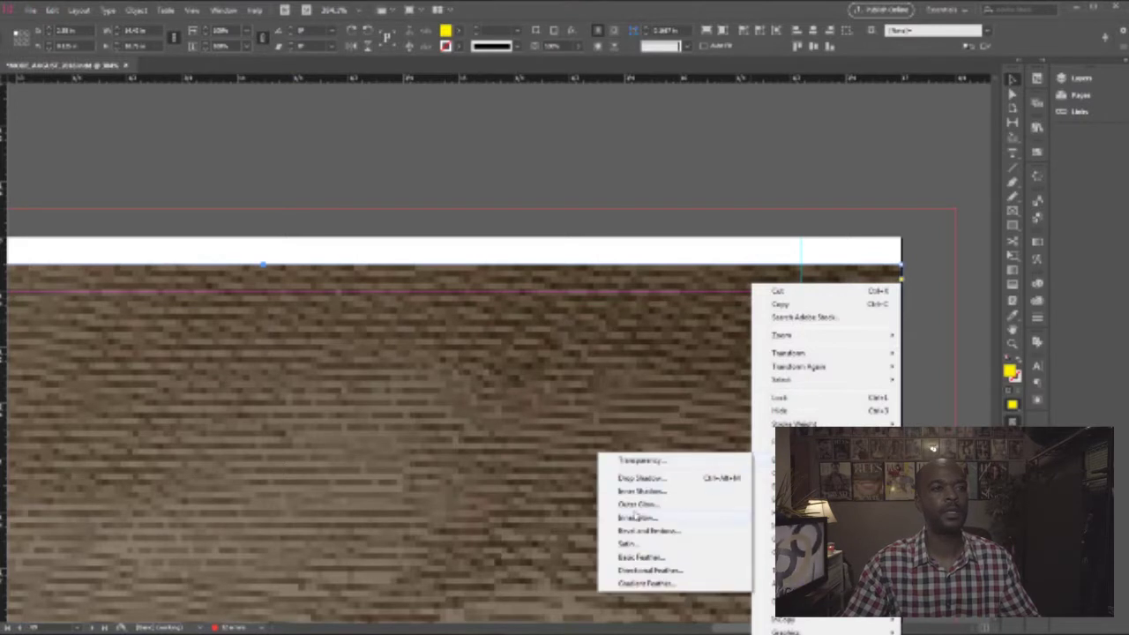
pyautogui.click(648, 460)
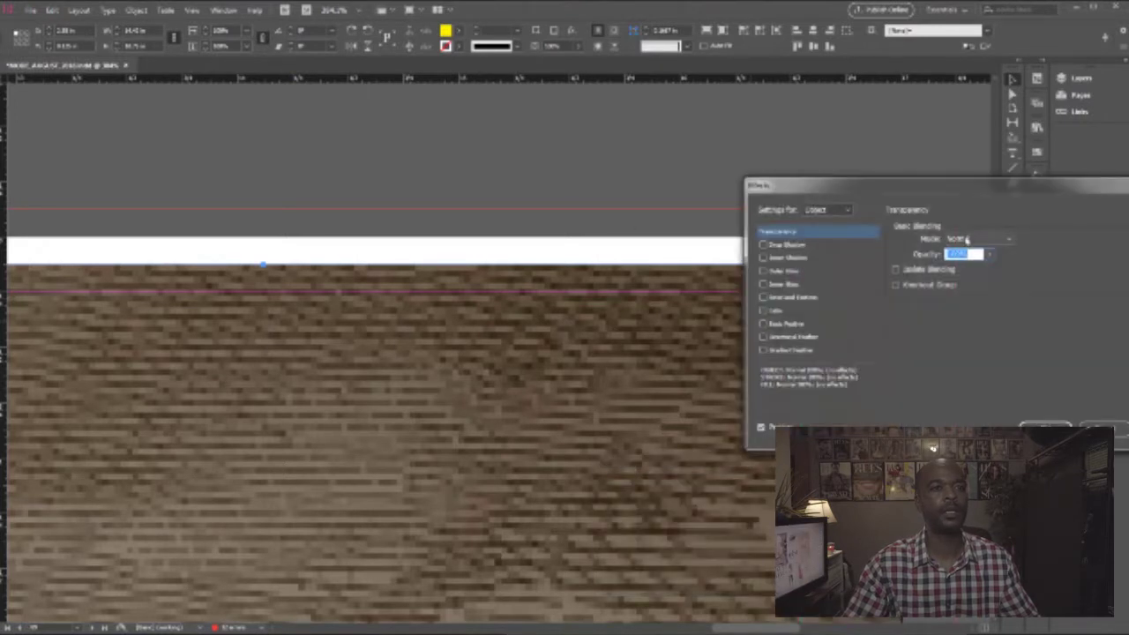
pyautogui.click(970, 238)
pyautogui.click(978, 295)
pyautogui.press('Return')
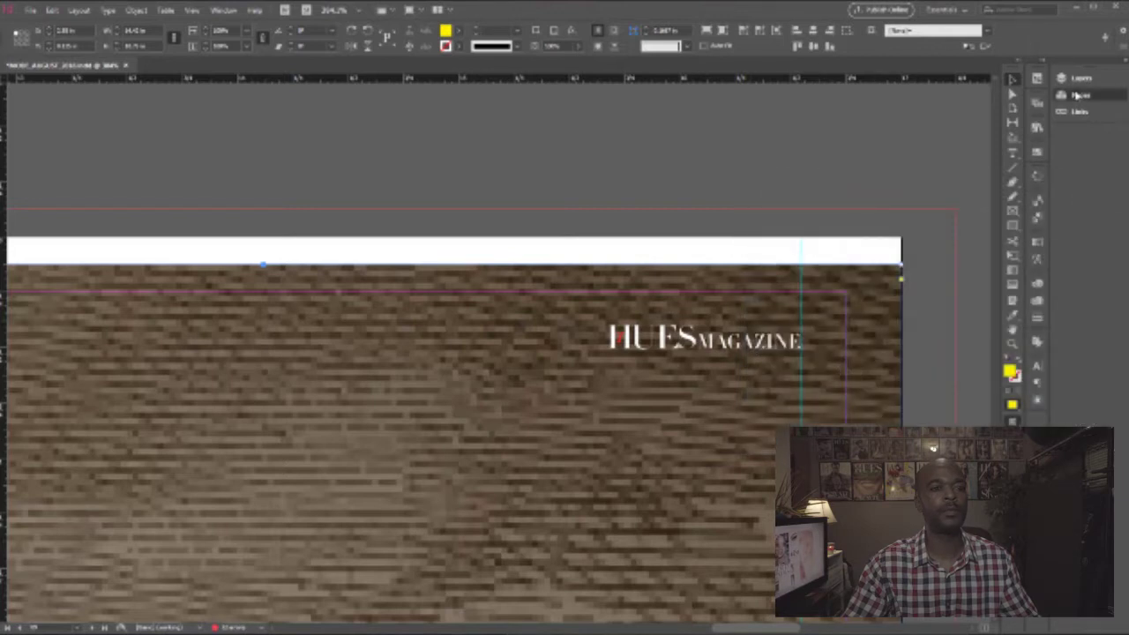
# Open the A-Black Text master spread and examine its header and footer placement across both pages.
pyautogui.click(1074, 95)
pyautogui.scroll(-3, 848, 256)
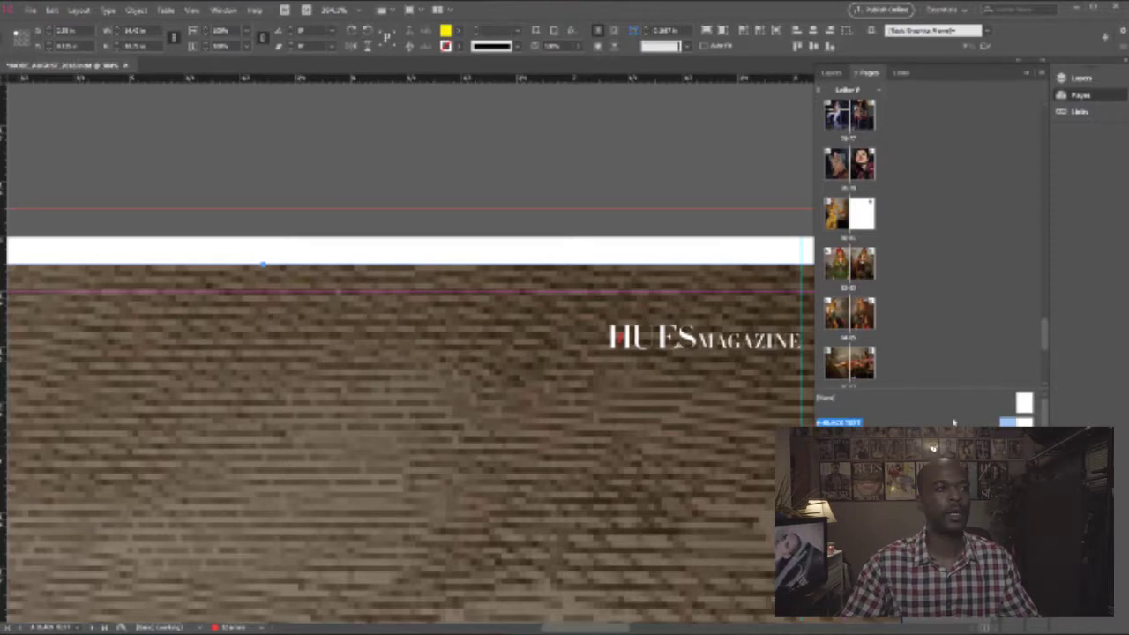
pyautogui.doubleClick(838, 423)
pyautogui.hotkey('ctrl', '-')
pyautogui.hotkey('ctrl', '-')
pyautogui.hotkey('ctrl', '-')
pyautogui.hotkey('ctrl', 'alt', '0')
pyautogui.moveTo(532, 184); pyautogui.dragTo(575, 293)
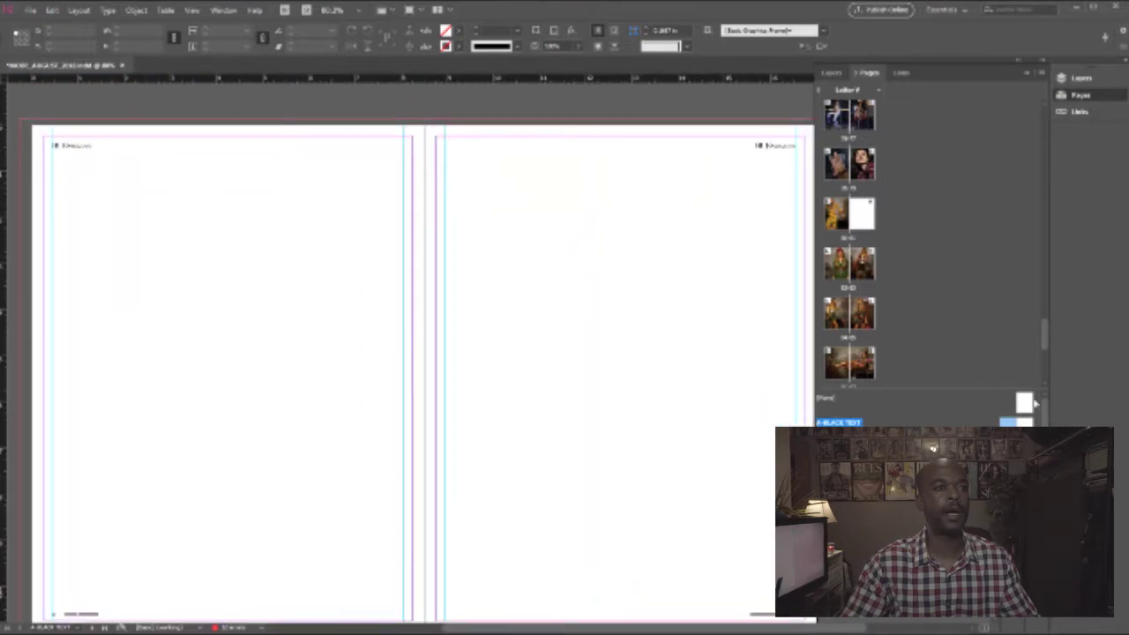
# Examine the white-text master spread and the remaining masters, including the versions with only the bottom page number and footer.
pyautogui.moveTo(435, 377)
pyautogui.mouseDown()
pyautogui.moveTo(794, 377)
pyautogui.moveTo(440, 364)
pyautogui.mouseUp()
pyautogui.moveTo(622, 272); pyautogui.dragTo(498, 297)
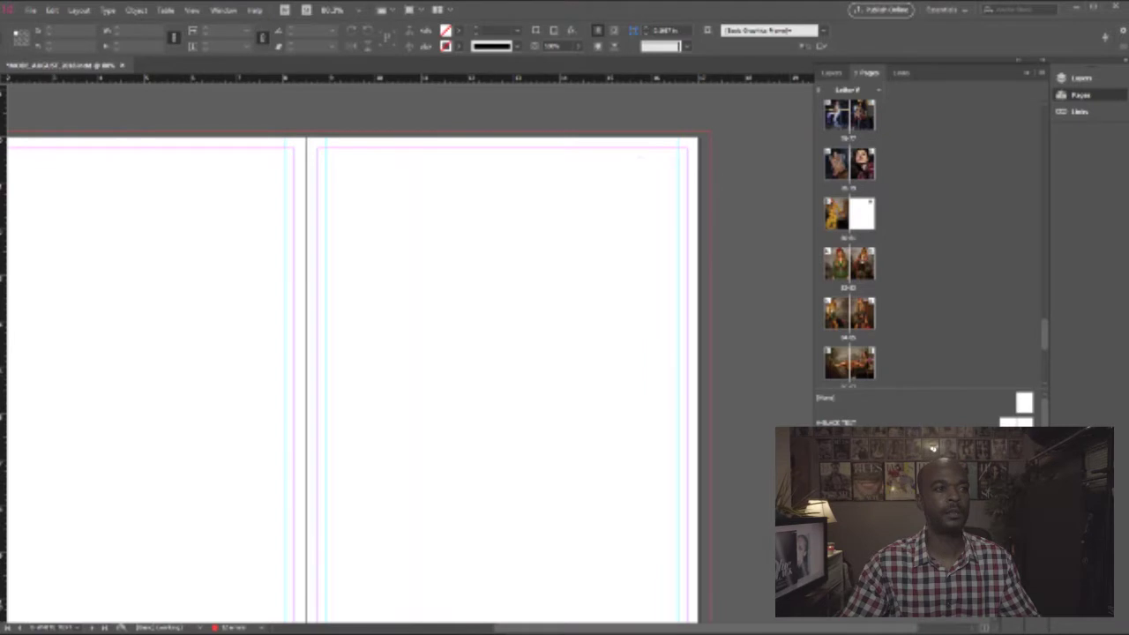
pyautogui.moveTo(293, 275); pyautogui.dragTo(685, 277)
pyautogui.moveTo(512, 252); pyautogui.dragTo(329, 232)
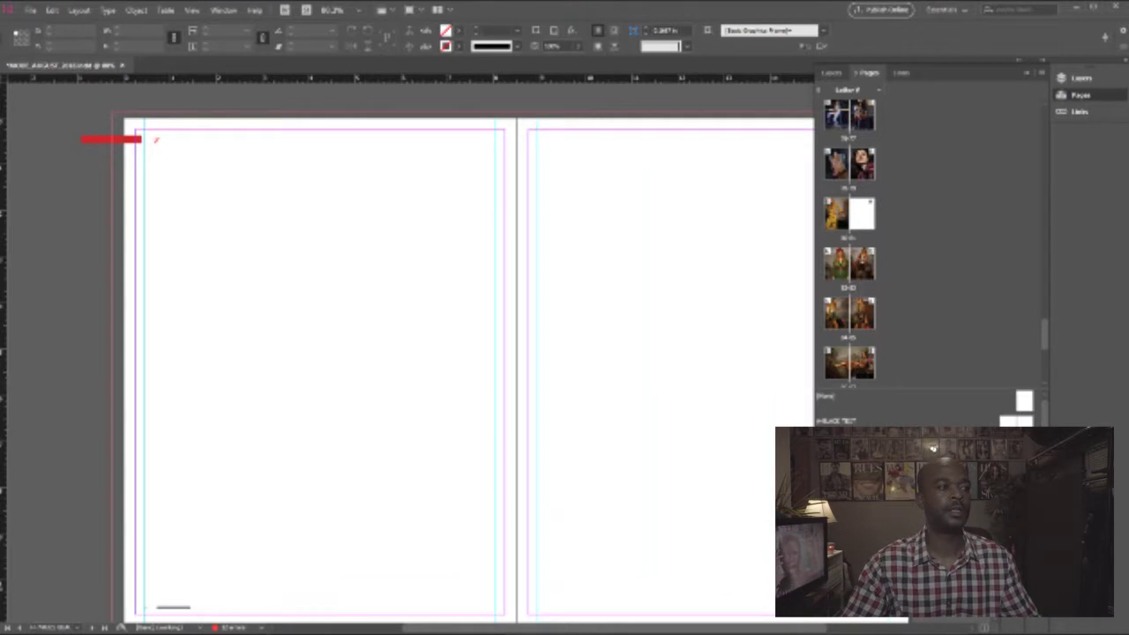
pyautogui.moveTo(176, 559); pyautogui.dragTo(75, 508)
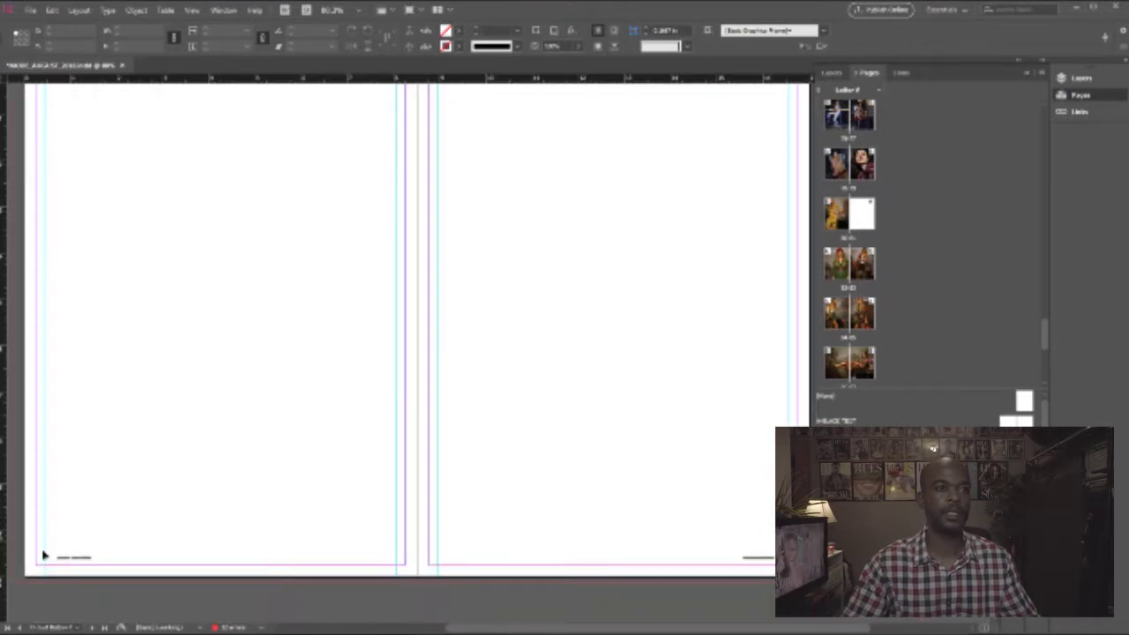
pyautogui.scroll(1, 647, 323)
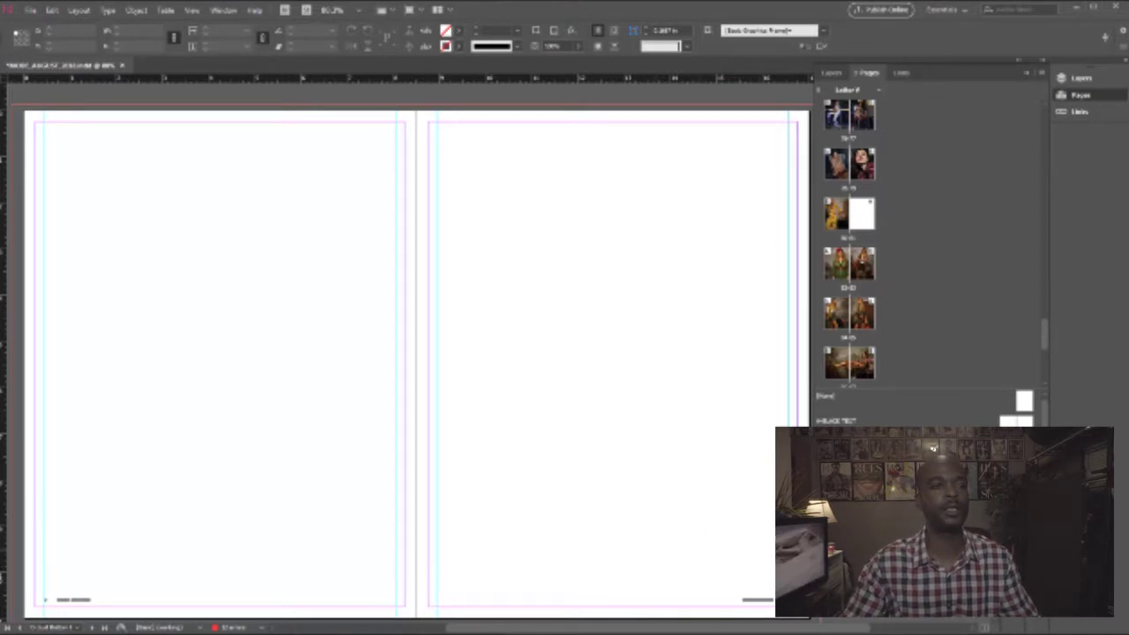
pyautogui.press('pagedown')
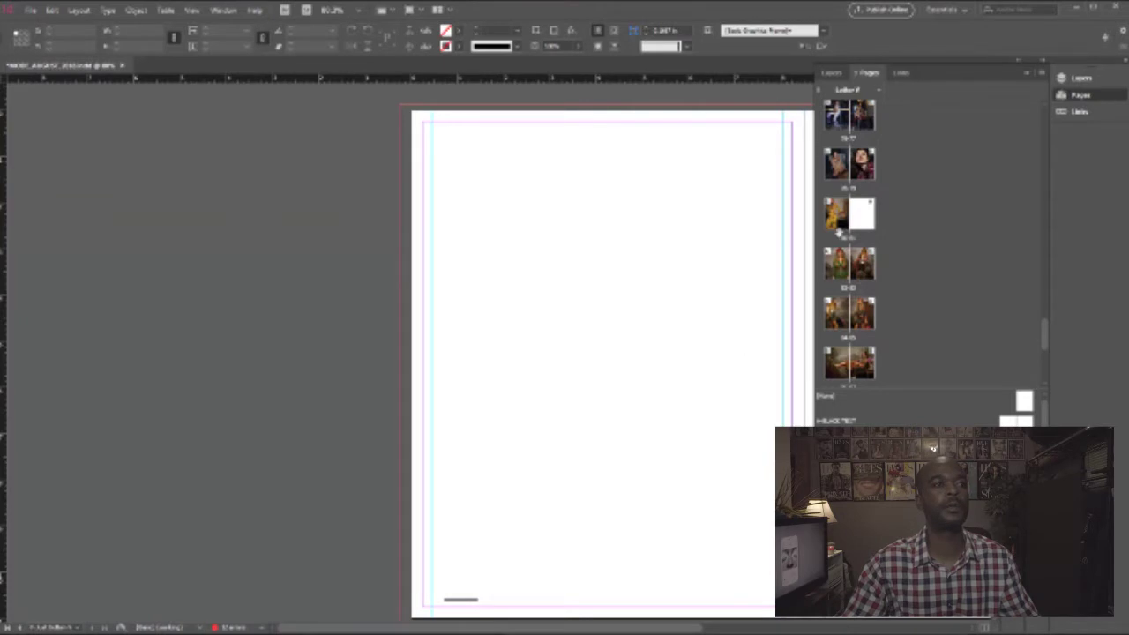
# Return to the gold-jacket spread and check how the master header and footer appear over the photo and white strip.
pyautogui.scroll(-5, 408, 346)
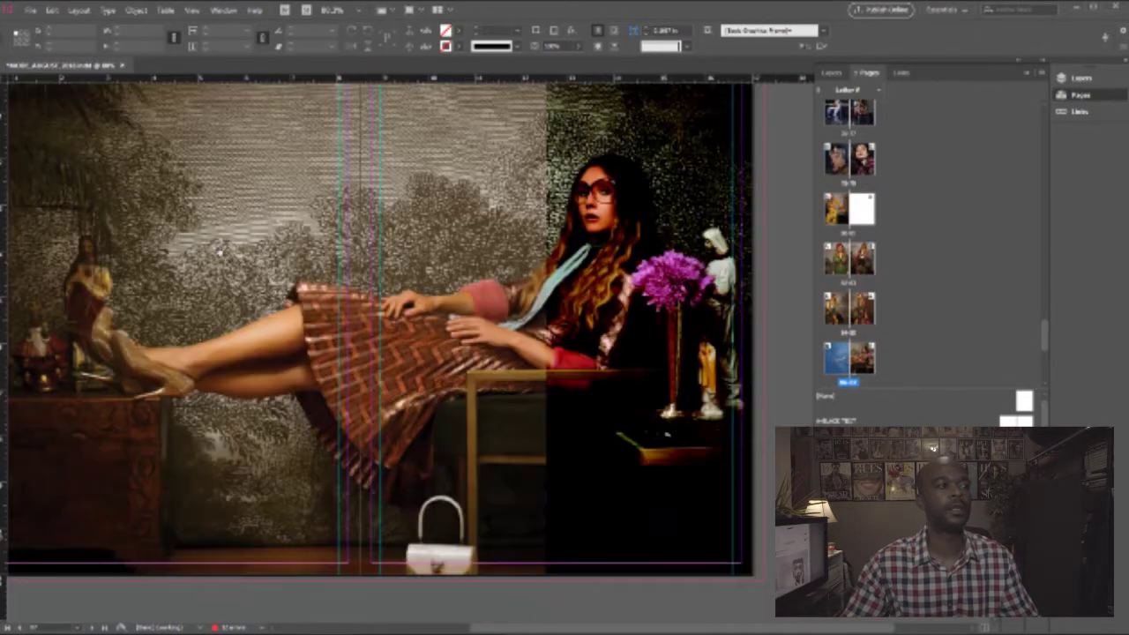
pyautogui.scroll(-5, 410, 347)
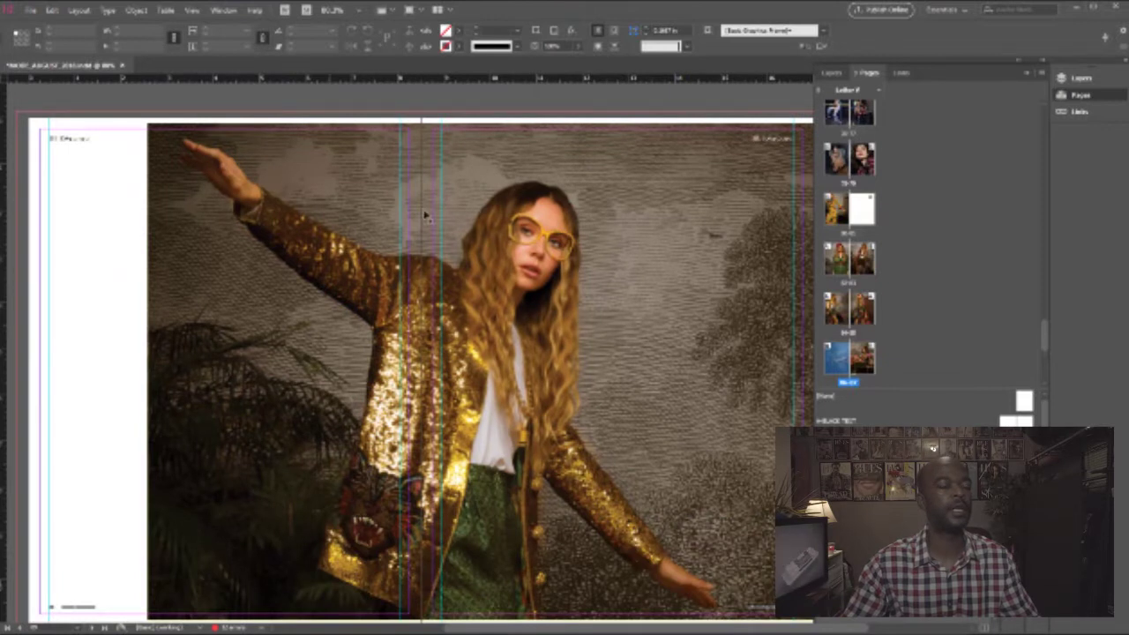
pyautogui.scroll(-1, 434, 224)
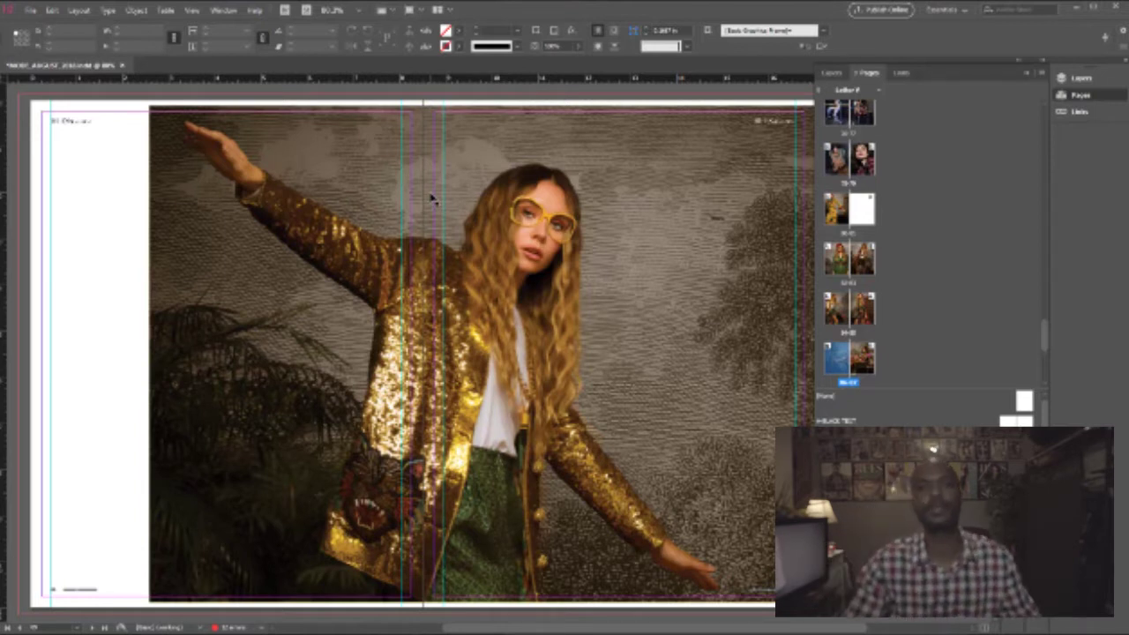
# Place the horizontal photo of the reclining model in the yellow floral dress into the red double-page frame.
pyautogui.scroll(-10, 428, 221)
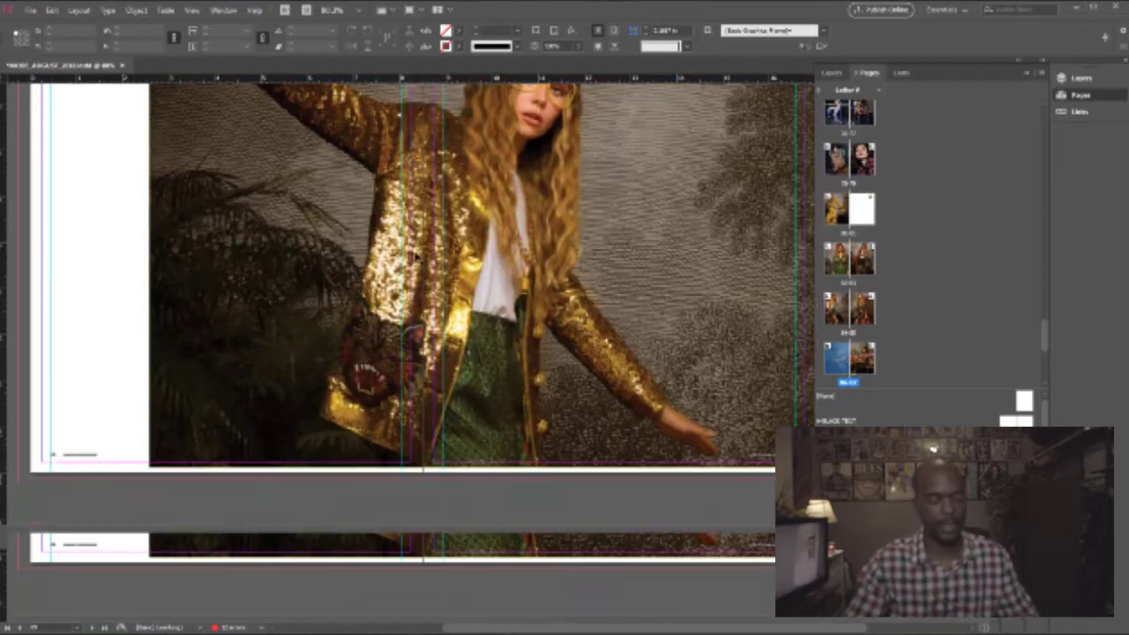
pyautogui.scroll(-3, 419, 260)
pyautogui.click(448, 244)
pyautogui.hotkey('ctrl', 'd')
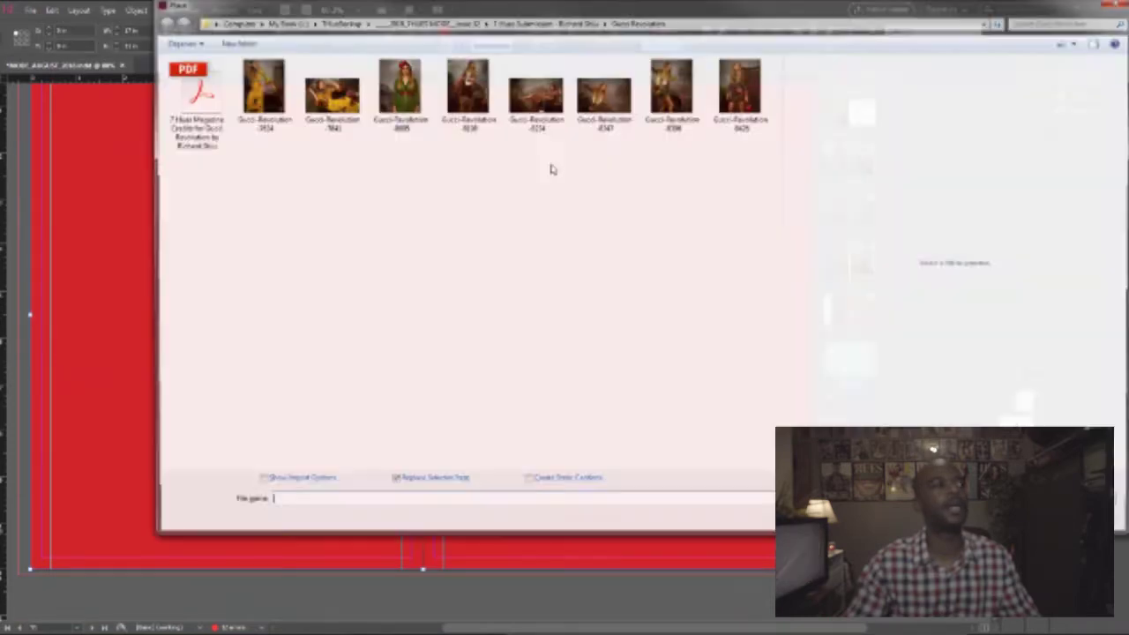
pyautogui.click(331, 95)
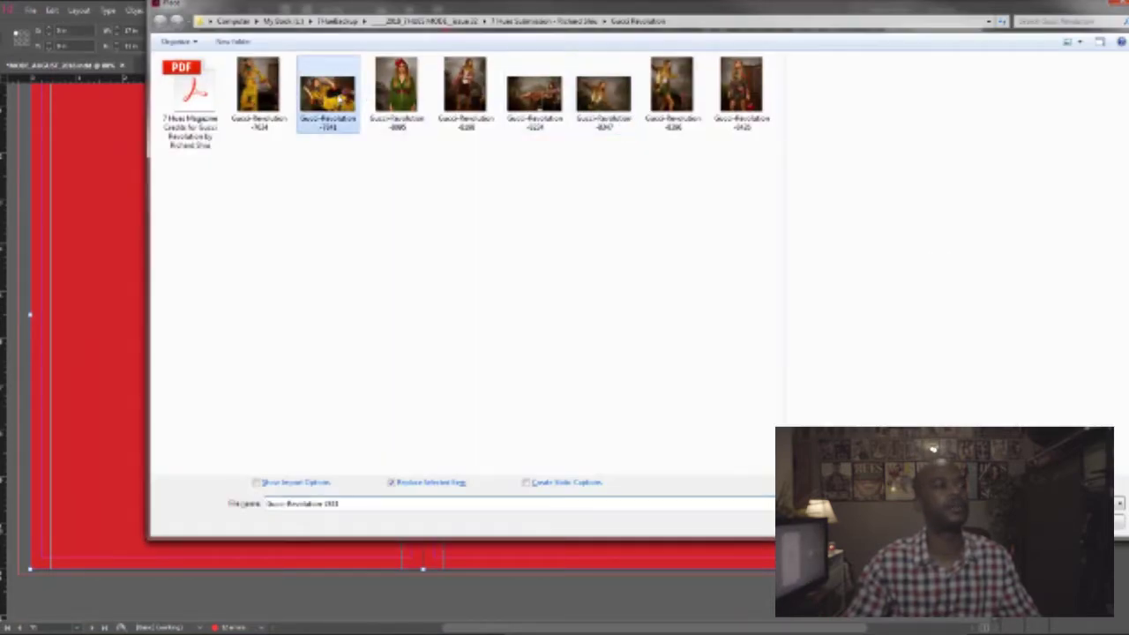
pyautogui.doubleClick(339, 100)
pyautogui.click(371, 185)
pyautogui.scroll(1, 389, 208)
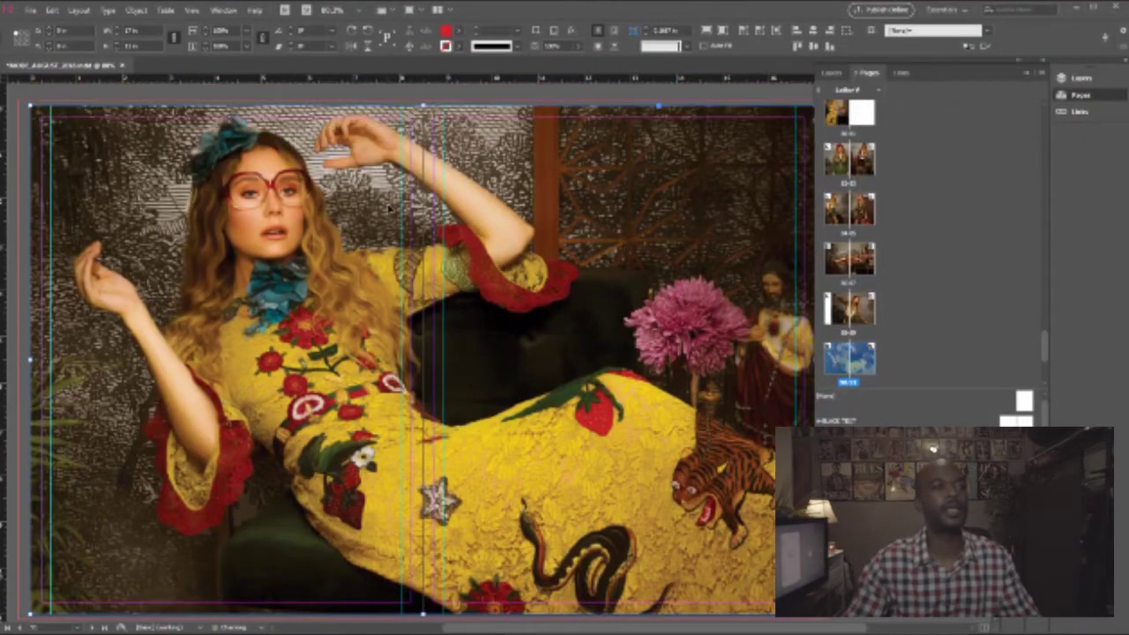
# Set the yellow-dress photo's transparency blending mode to Soft Light so the page headers and footers show through.
pyautogui.rightClick(645, 208)
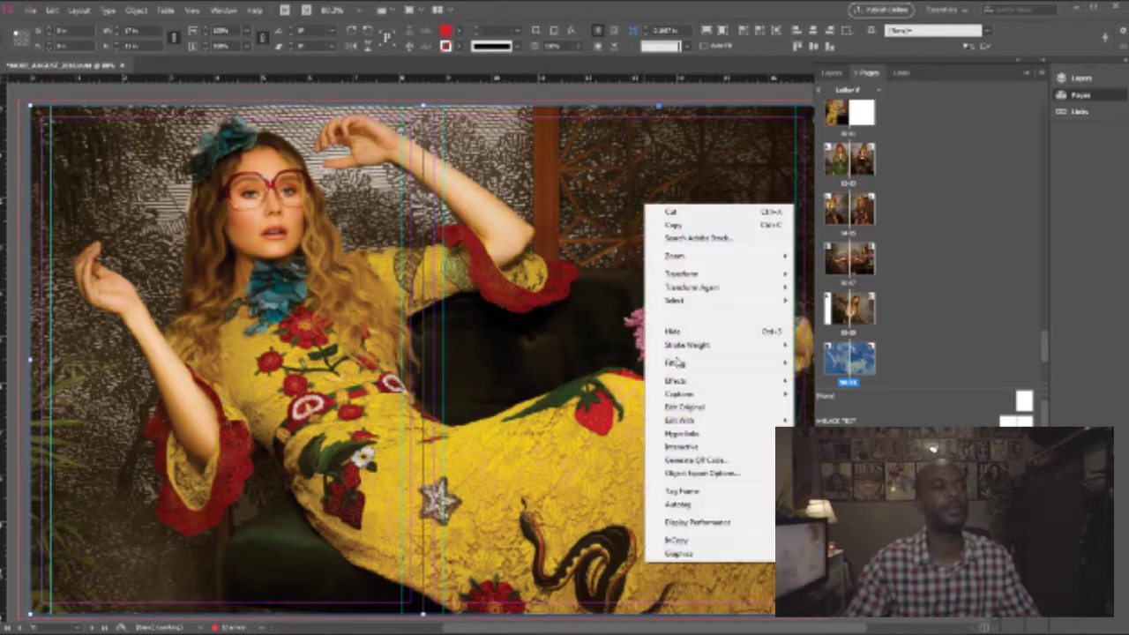
pyautogui.moveTo(688, 381)
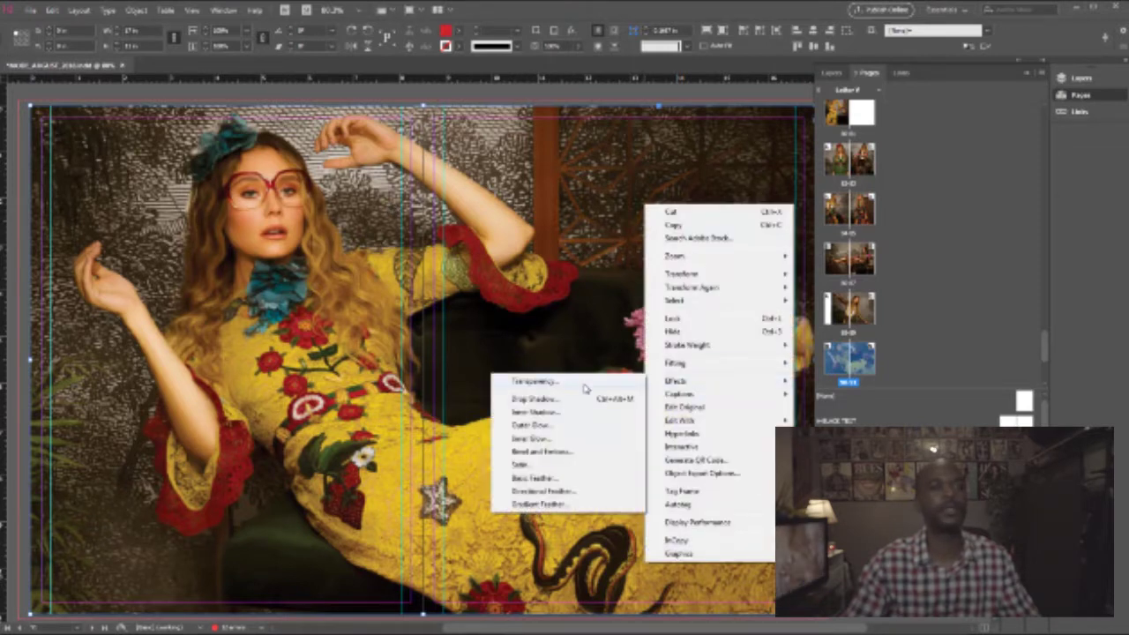
pyautogui.click(586, 383)
pyautogui.click(979, 238)
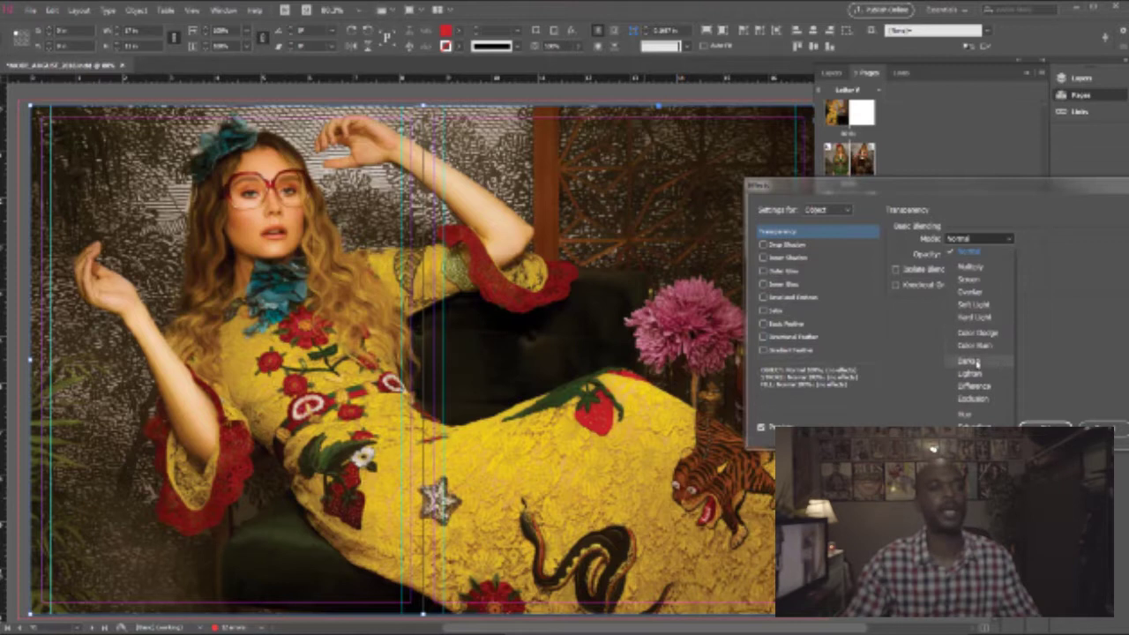
pyautogui.click(977, 304)
pyautogui.click(1046, 427)
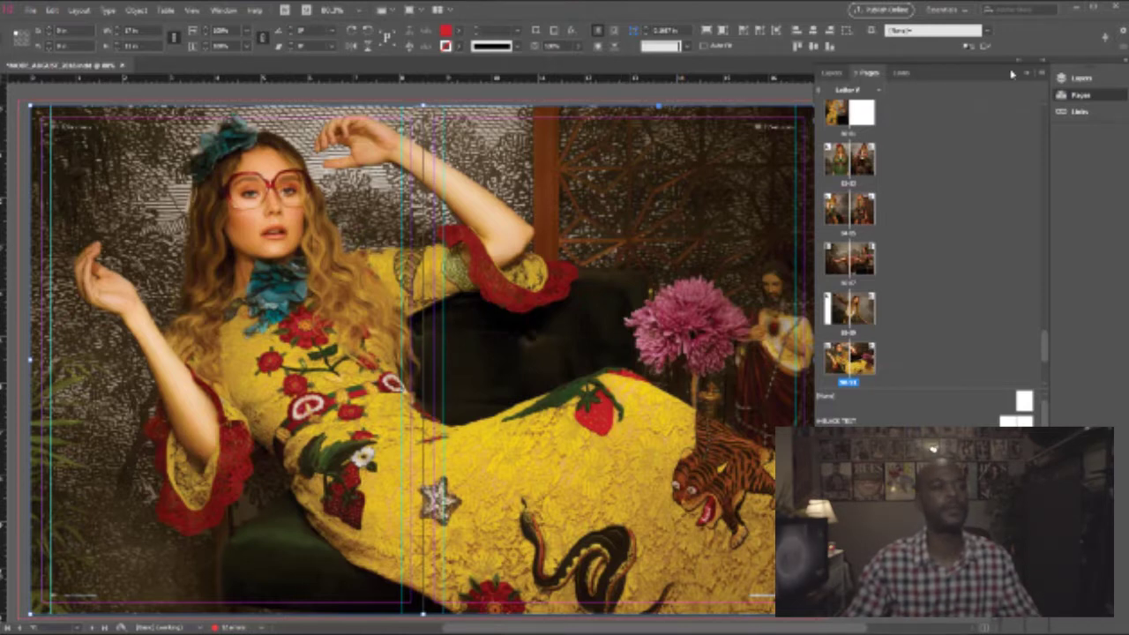
# Deselect the yellow-dress photo, collapse the page overview and review the whole spread among its neighbours.
pyautogui.click(774, 149)
pyautogui.click(863, 157)
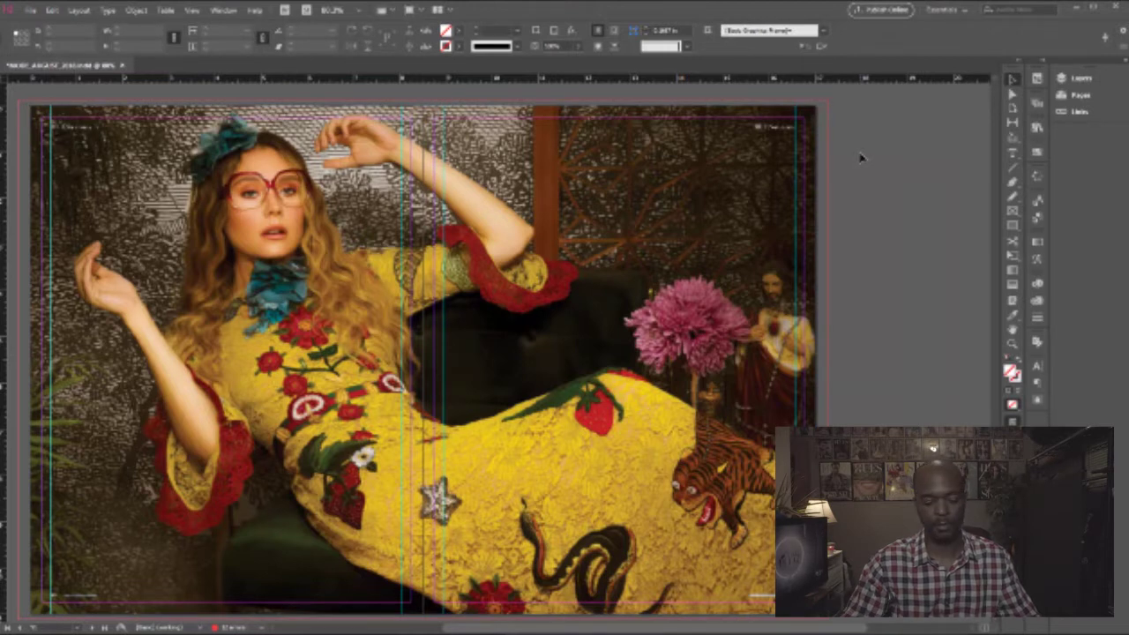
pyautogui.hotkey('ctrl', '-')
pyautogui.hotkey('ctrl', '-')
pyautogui.hotkey('ctrl', '-')
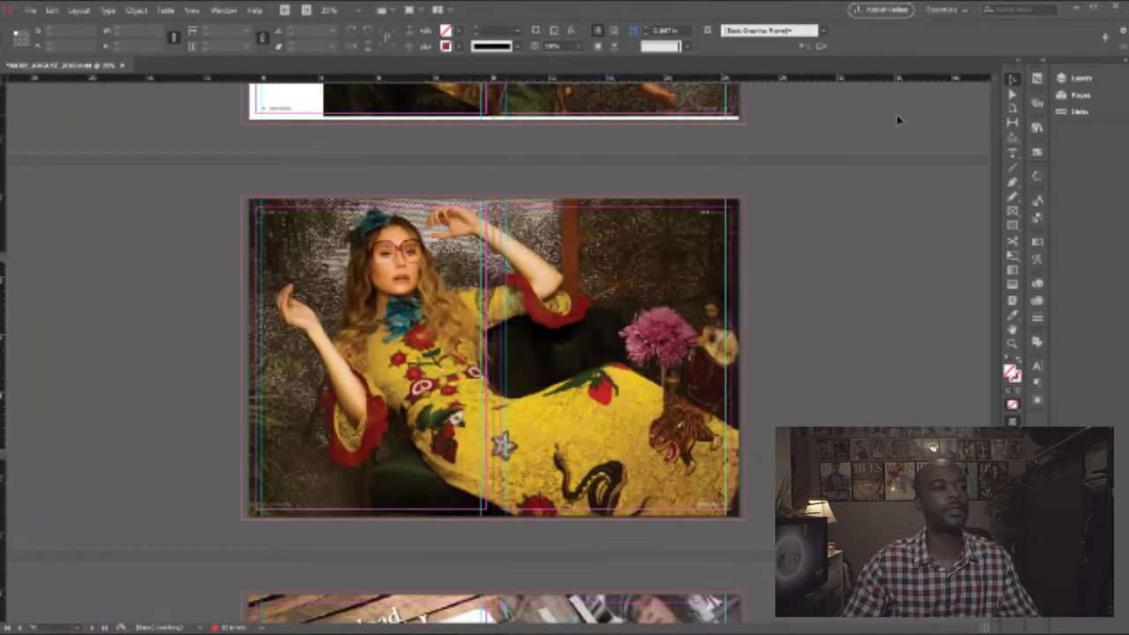
# Move the reclining yellow-dress spread directly after the editorial's opening spread, ahead of the green-dress spread.
pyautogui.scroll(3, 759, 296)
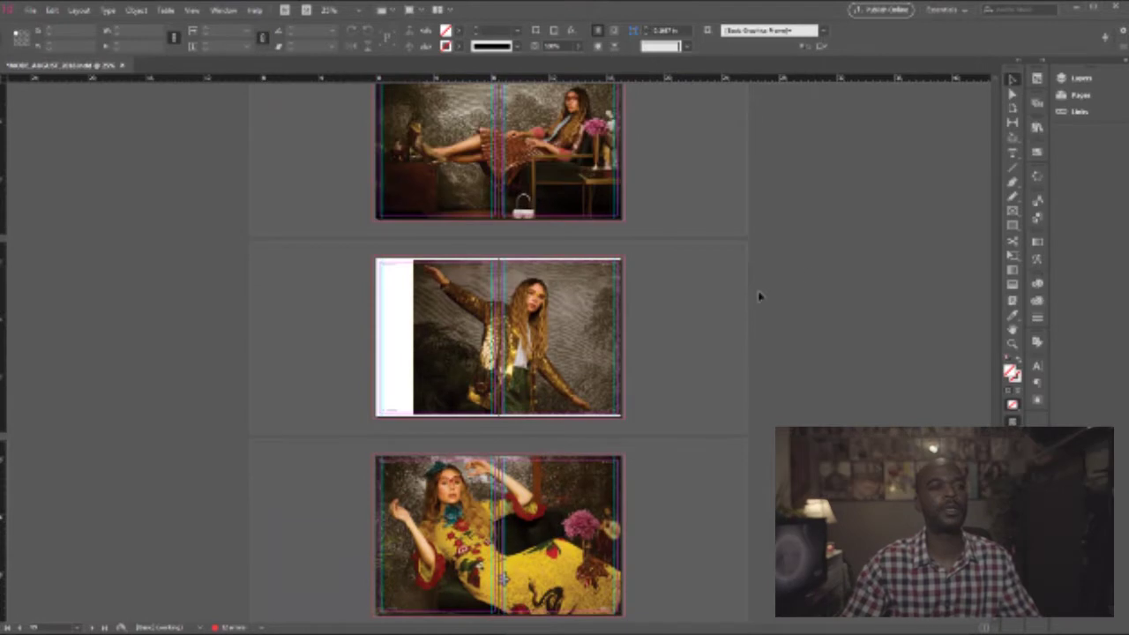
pyautogui.click(1078, 94)
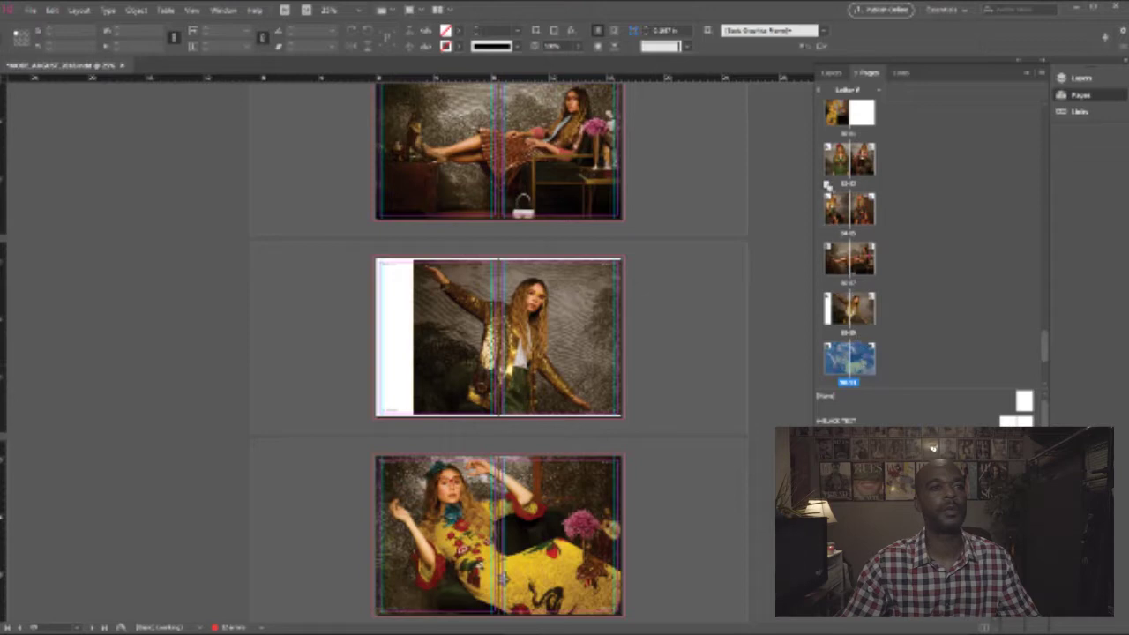
pyautogui.moveTo(815, 166); pyautogui.dragTo(817, 164)
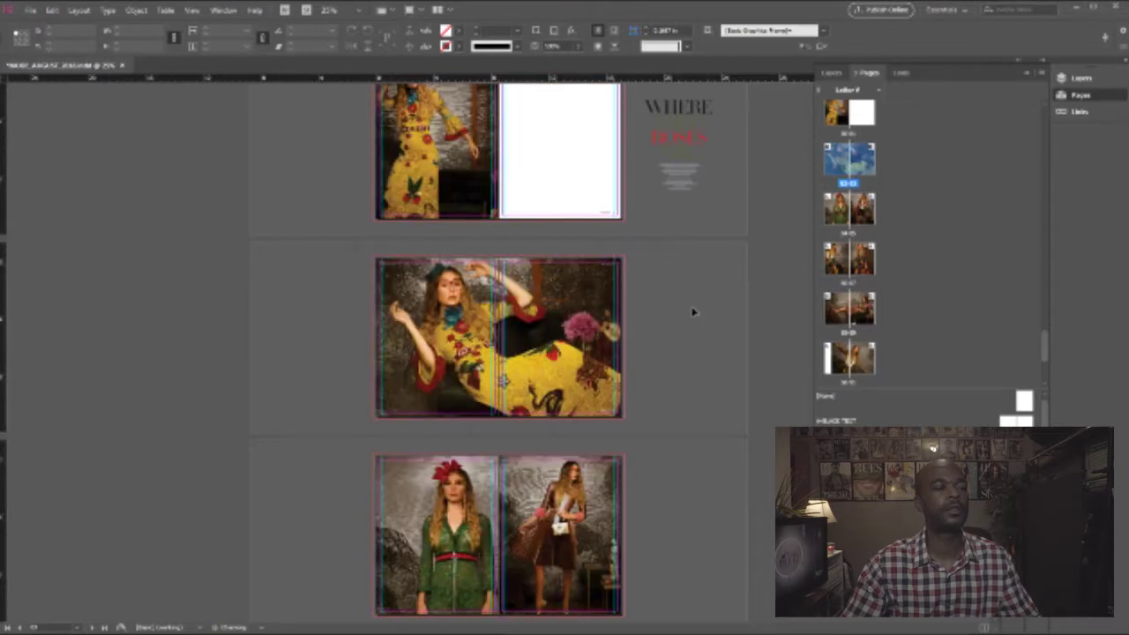
pyautogui.scroll(3, 649, 342)
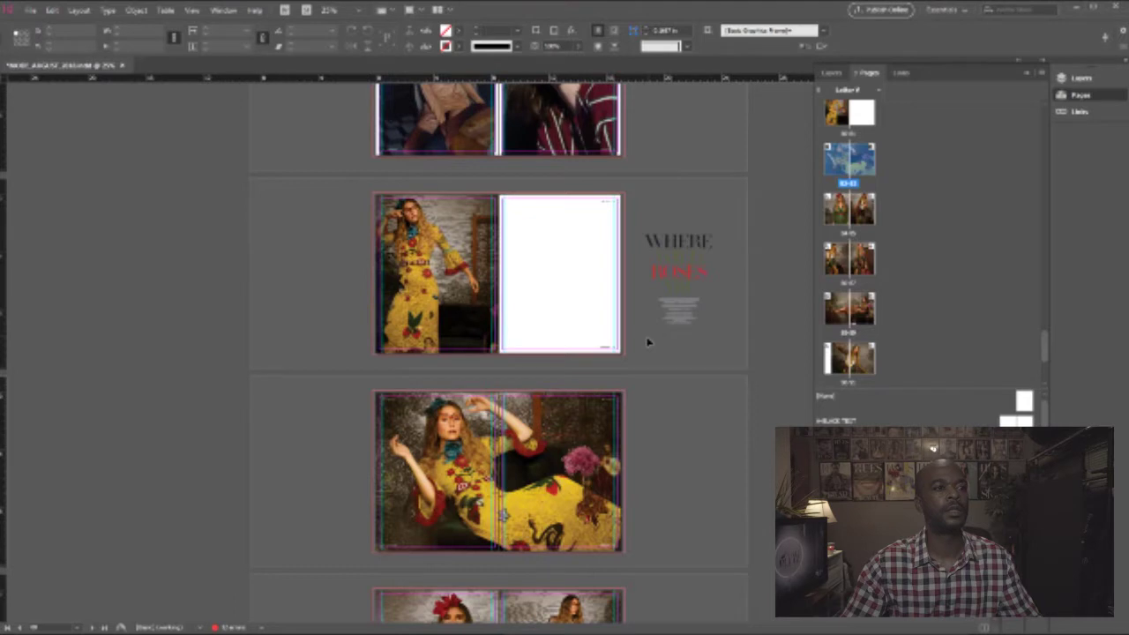
# Move the single-photo gold-jacket spread with the white strip ahead of the spread showing the model seated with her legs up.
pyautogui.scroll(-1, 649, 341)
pyautogui.scroll(-9, 466, 240)
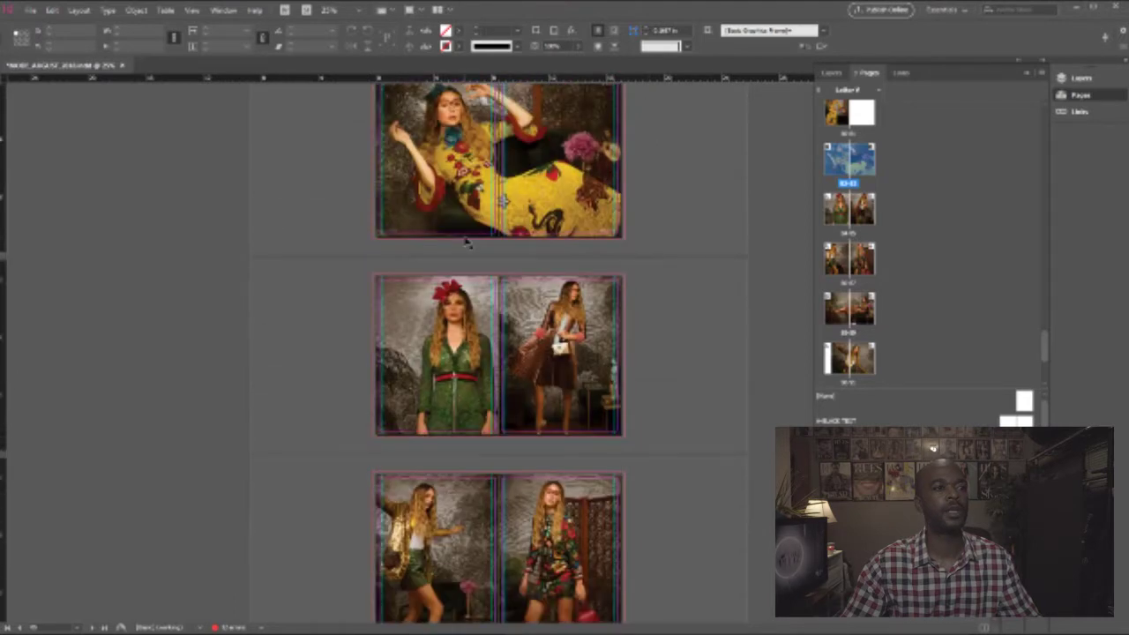
pyautogui.scroll(-6, 467, 240)
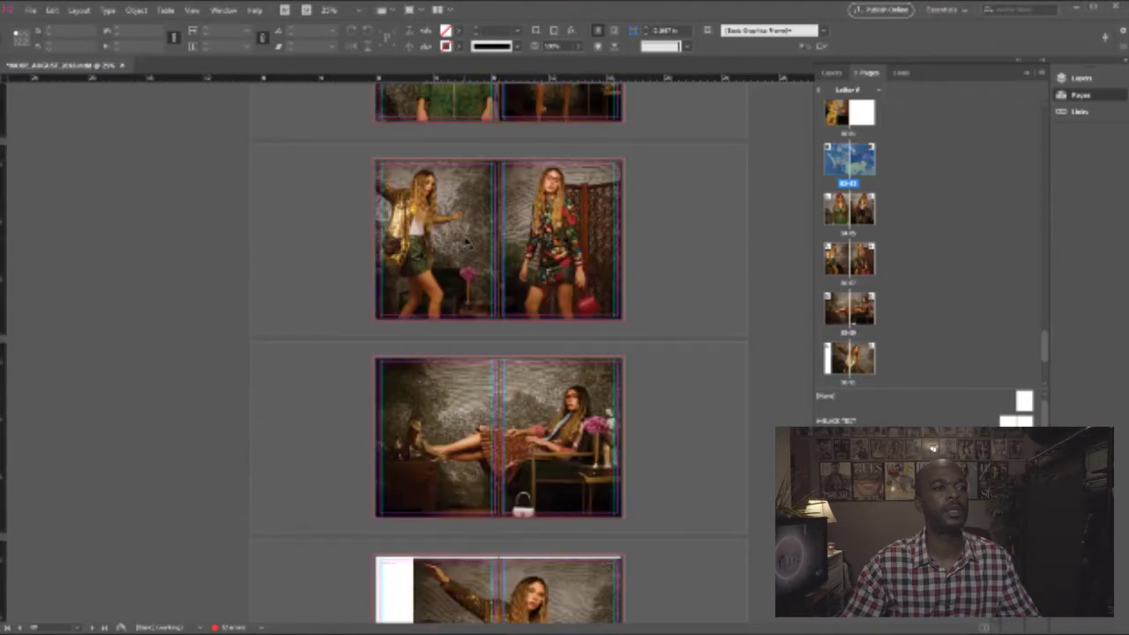
pyautogui.scroll(1, 471, 250)
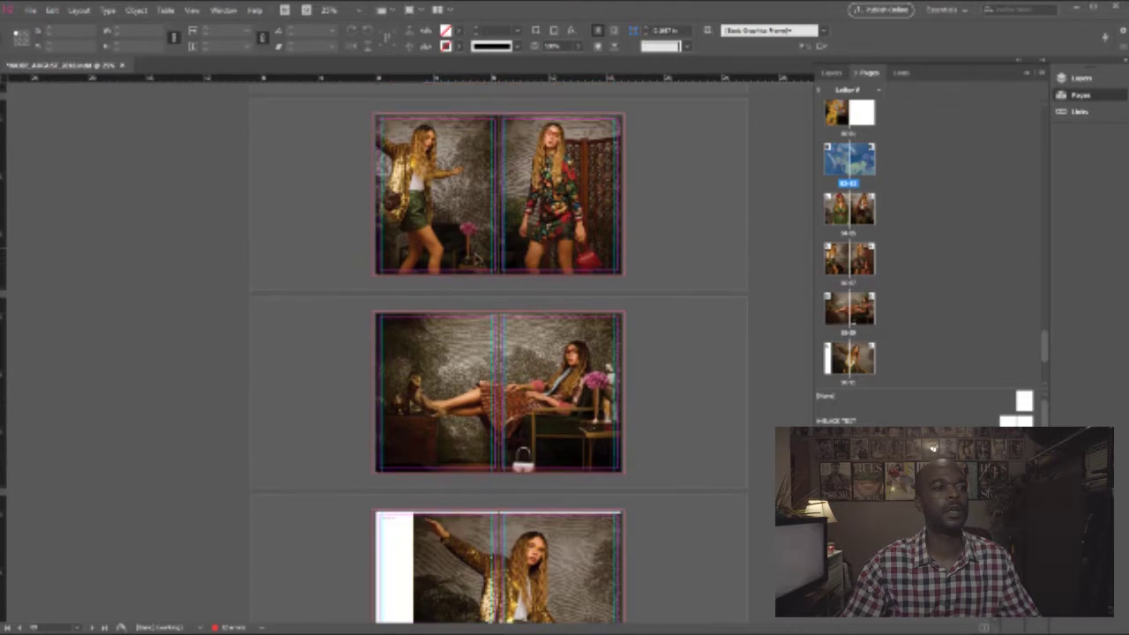
pyautogui.scroll(-2, 563, 412)
pyautogui.click(643, 477)
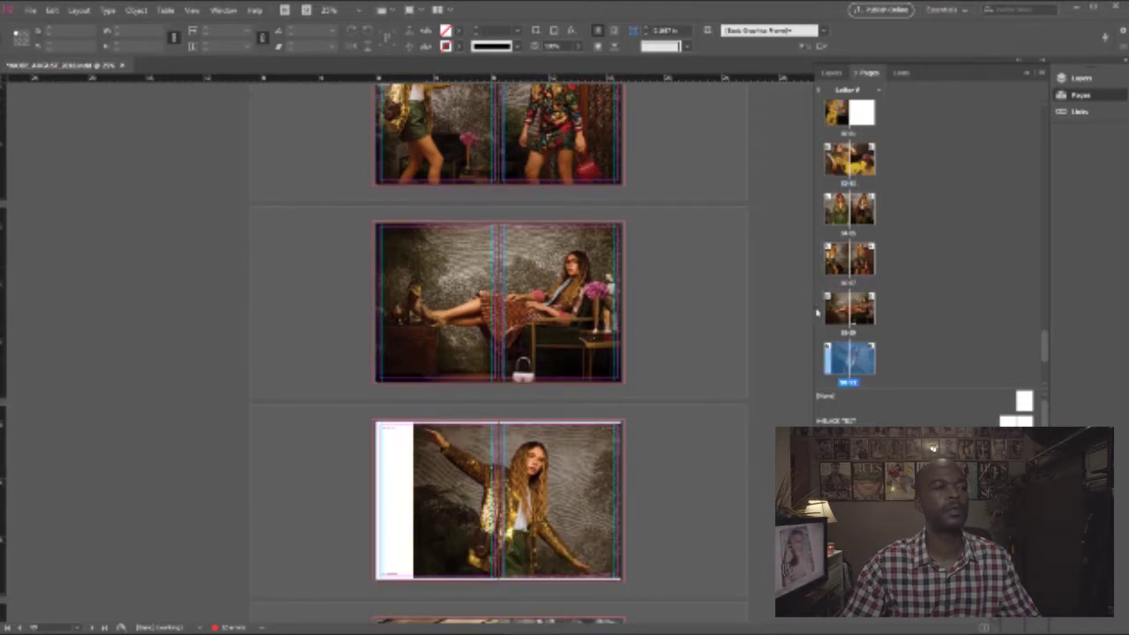
pyautogui.moveTo(816, 313); pyautogui.dragTo(821, 309)
# Move the white-strip gold-jacket spread one place earlier, directly after the green-dress and brown-dress spread.
pyautogui.scroll(3, 491, 297)
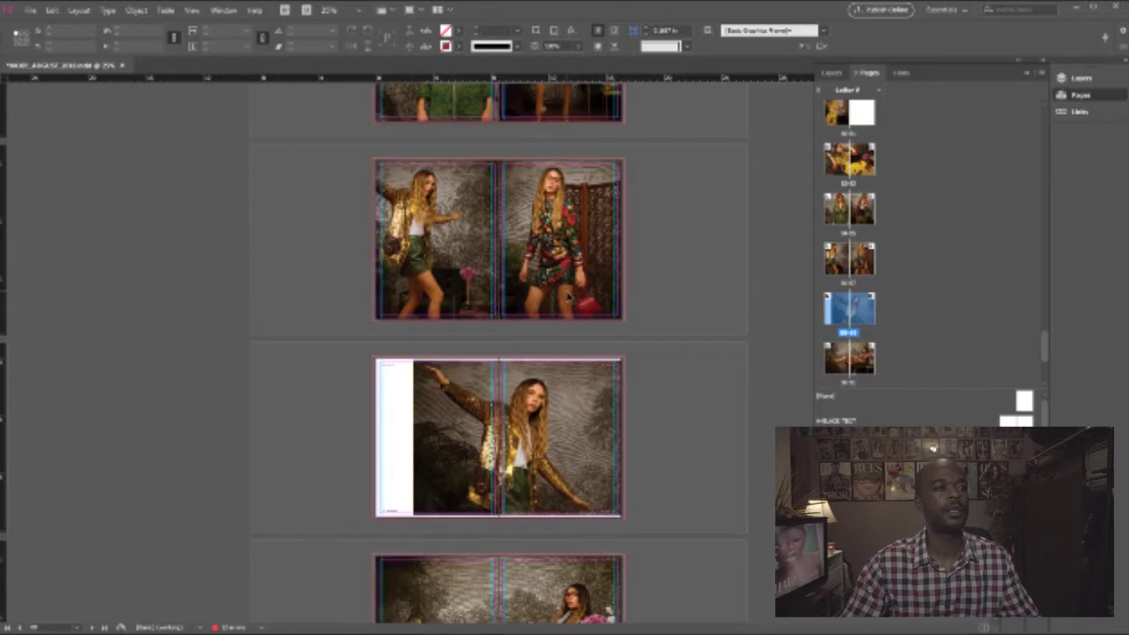
pyautogui.scroll(3, 569, 300)
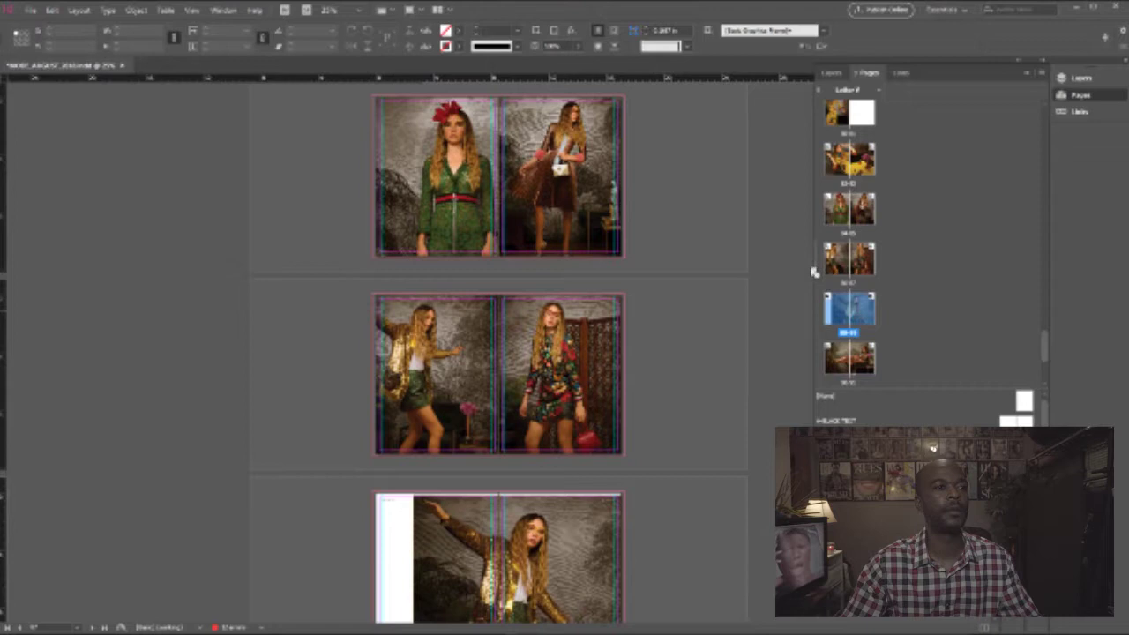
pyautogui.moveTo(815, 273); pyautogui.dragTo(817, 269)
pyautogui.scroll(1, 667, 341)
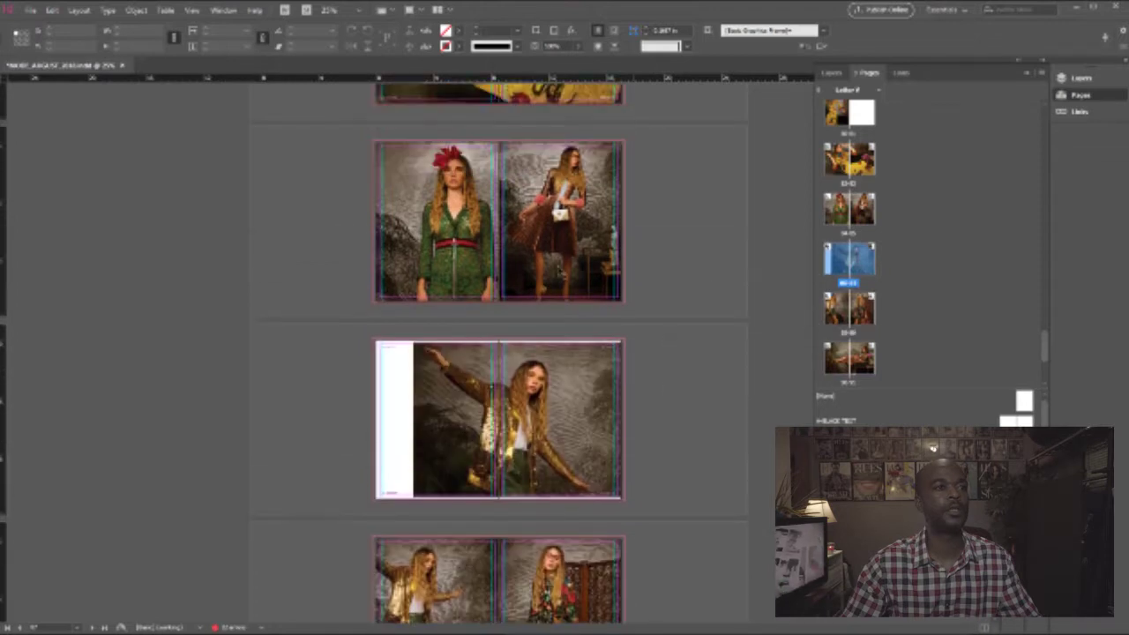
pyautogui.scroll(-3, 587, 193)
pyautogui.scroll(-1, 580, 253)
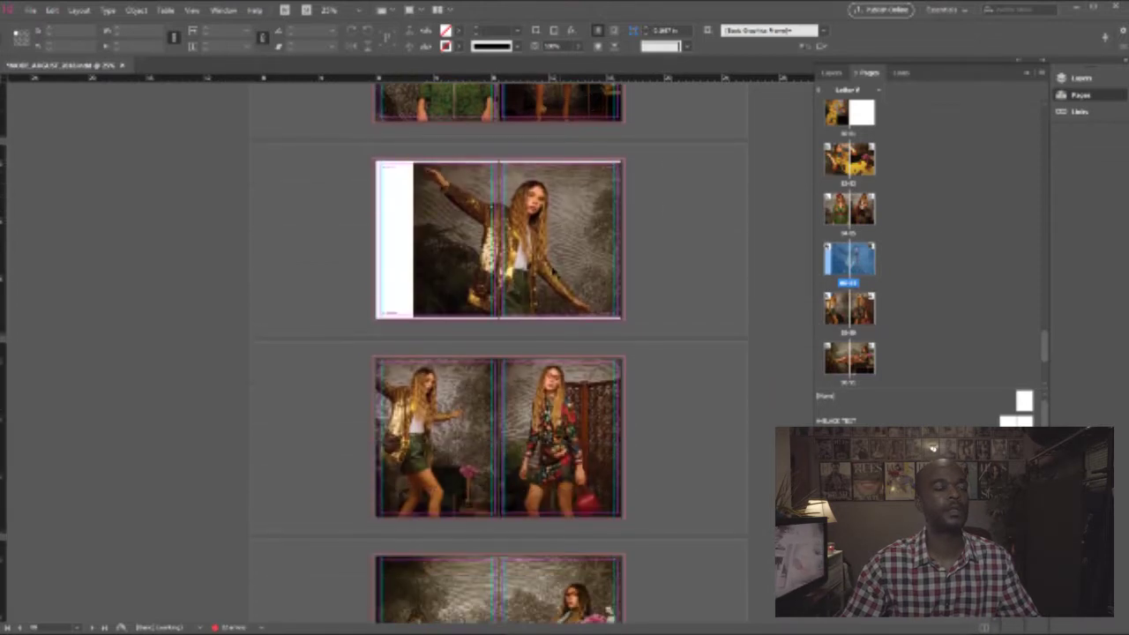
# Examine the moved gold-jacket spread and the two-photo spread following it up close.
pyautogui.scroll(10, 580, 266)
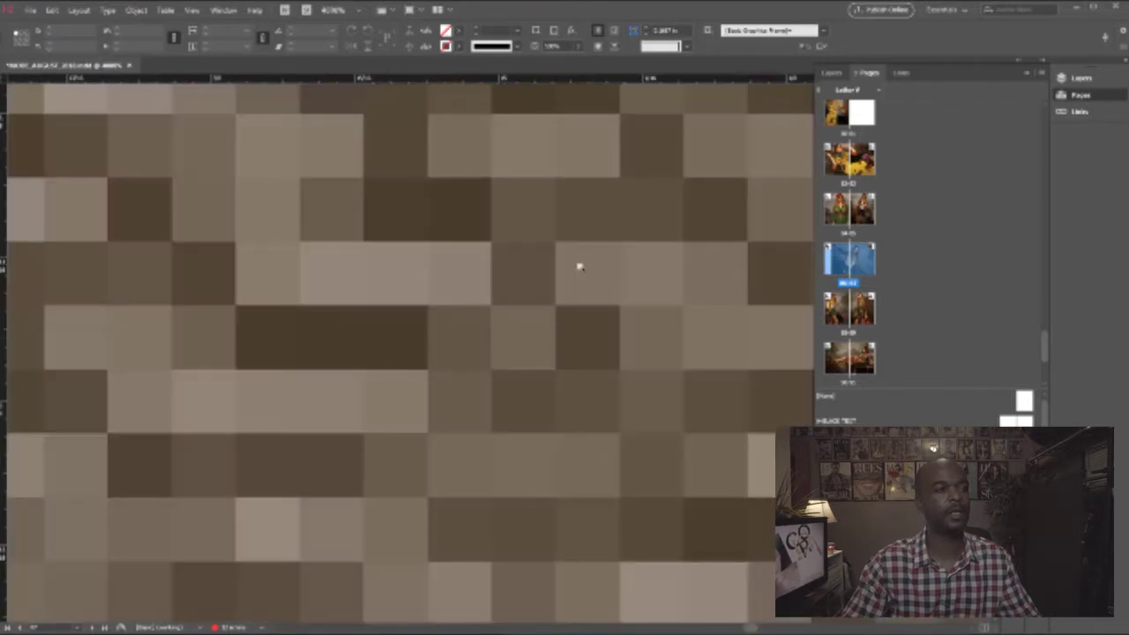
pyautogui.scroll(-6, 547, 335)
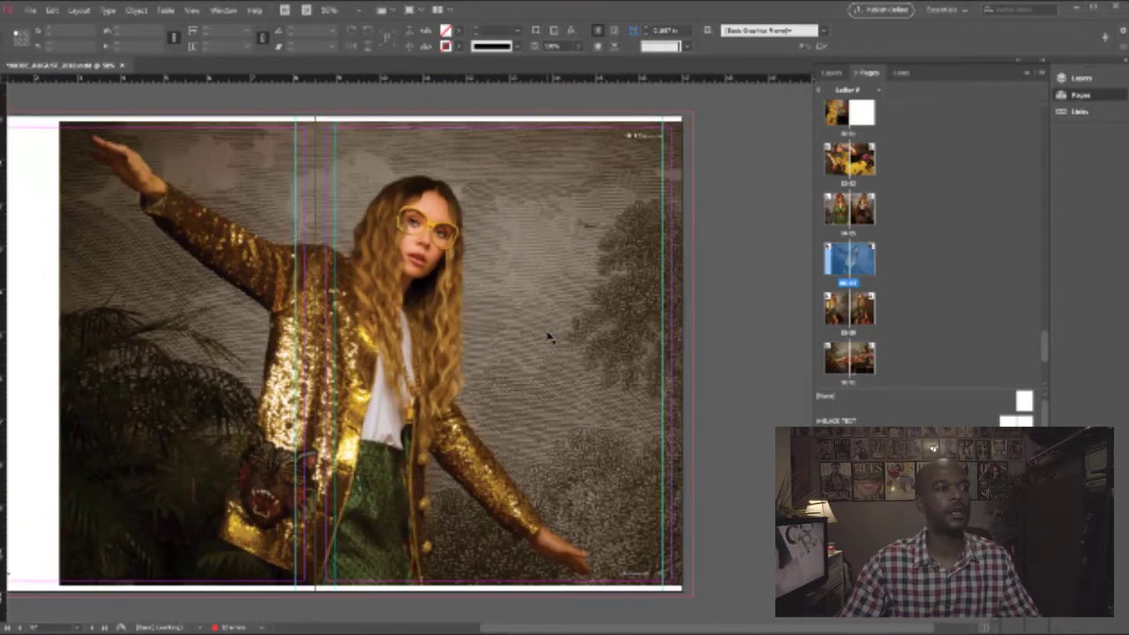
pyautogui.scroll(-2, 547, 335)
pyautogui.scroll(-4, 549, 338)
pyautogui.scroll(3, 560, 224)
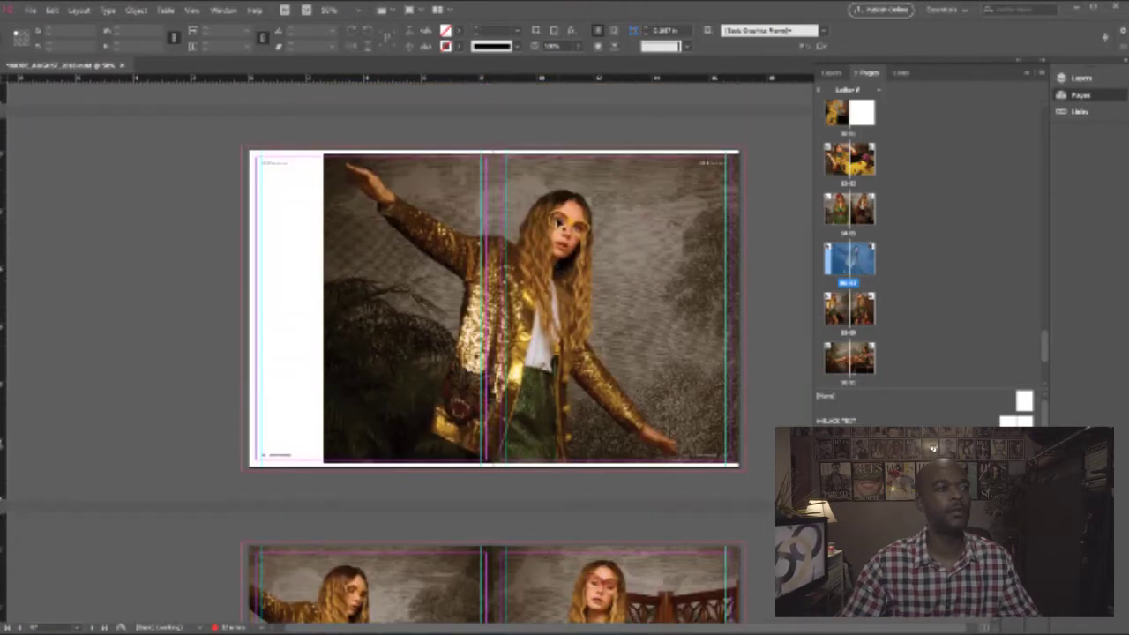
pyautogui.scroll(2, 580, 252)
pyautogui.scroll(-8, 467, 353)
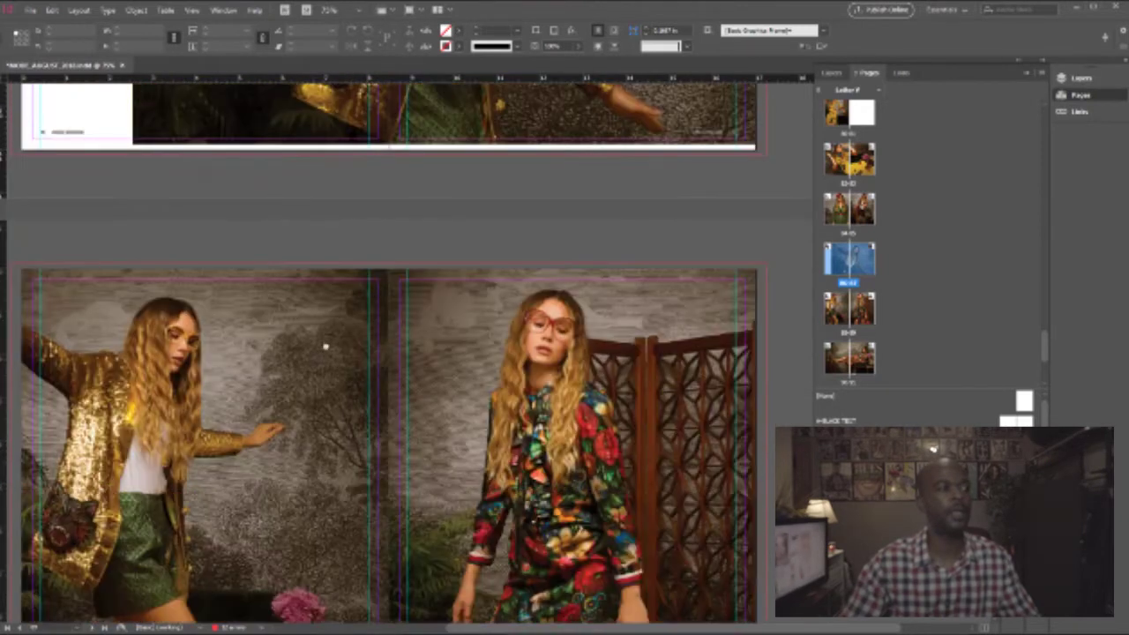
pyautogui.scroll(-1, 297, 286)
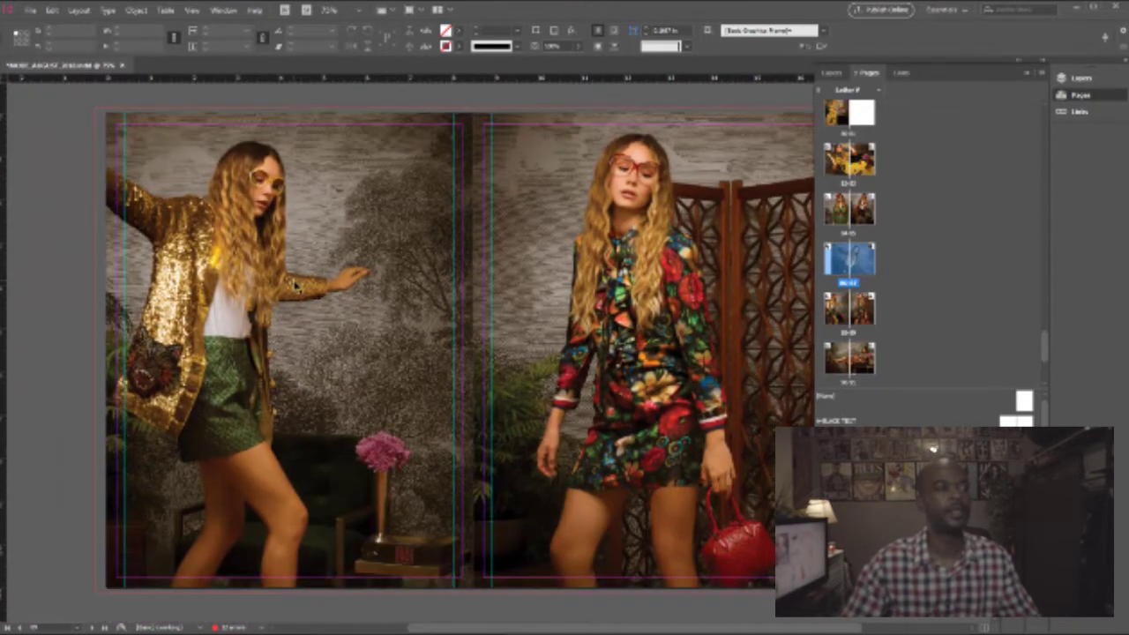
pyautogui.scroll(1, 294, 286)
pyautogui.hscroll(2, 633, 270)
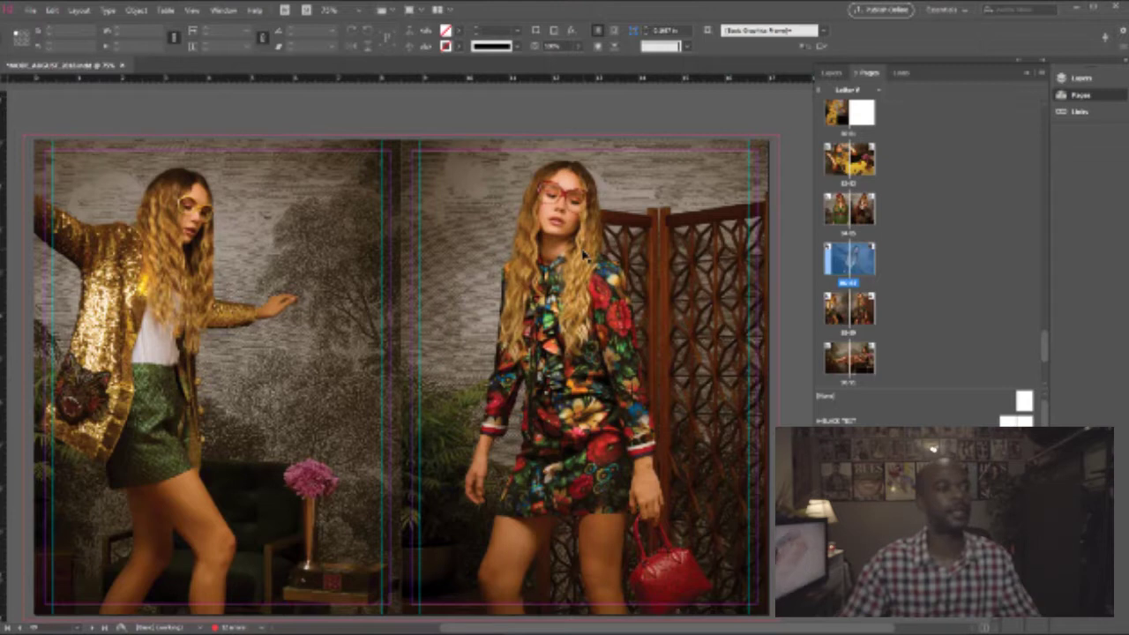
# Go through the reordered editorial at close range, from the opening spread to the digital and print advert.
pyautogui.scroll(-15, 584, 255)
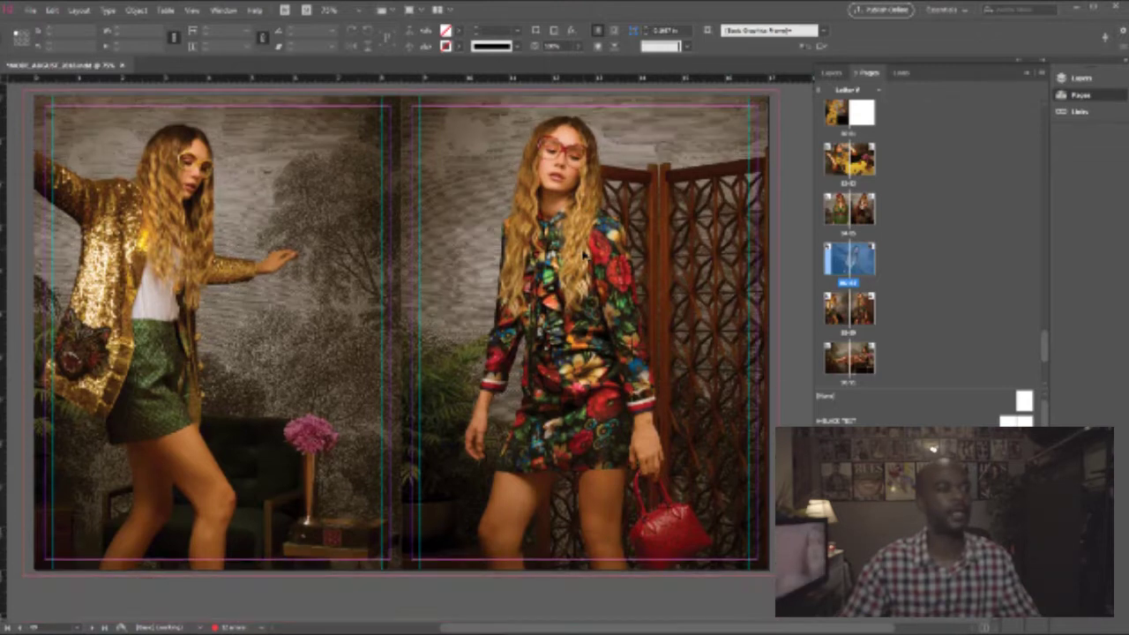
pyautogui.scroll(15, 584, 255)
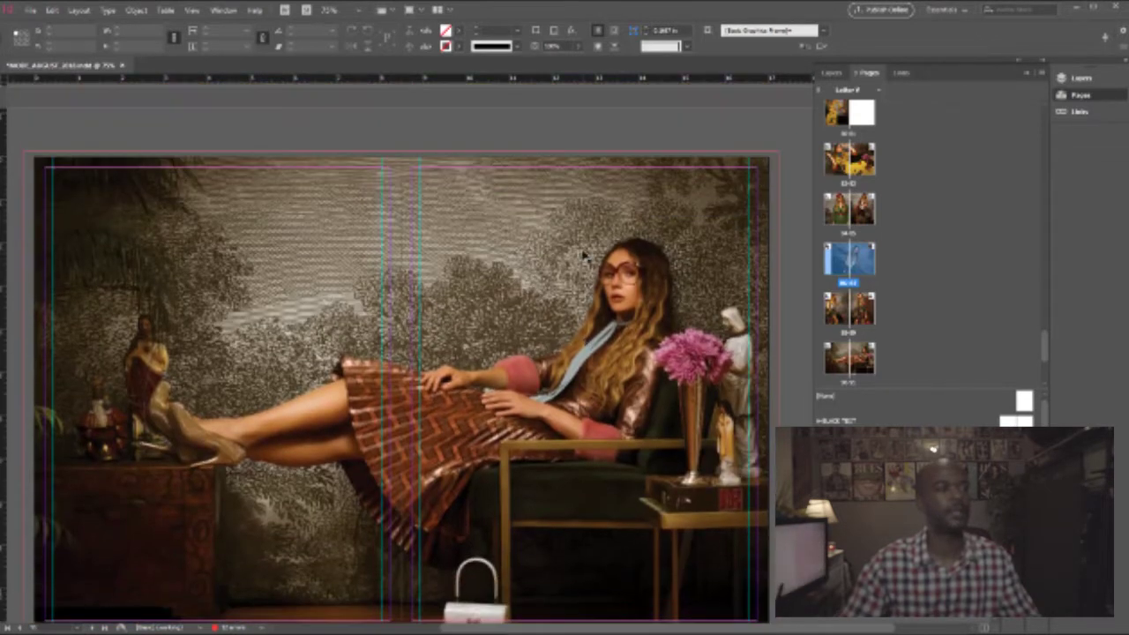
pyautogui.scroll(10, 577, 260)
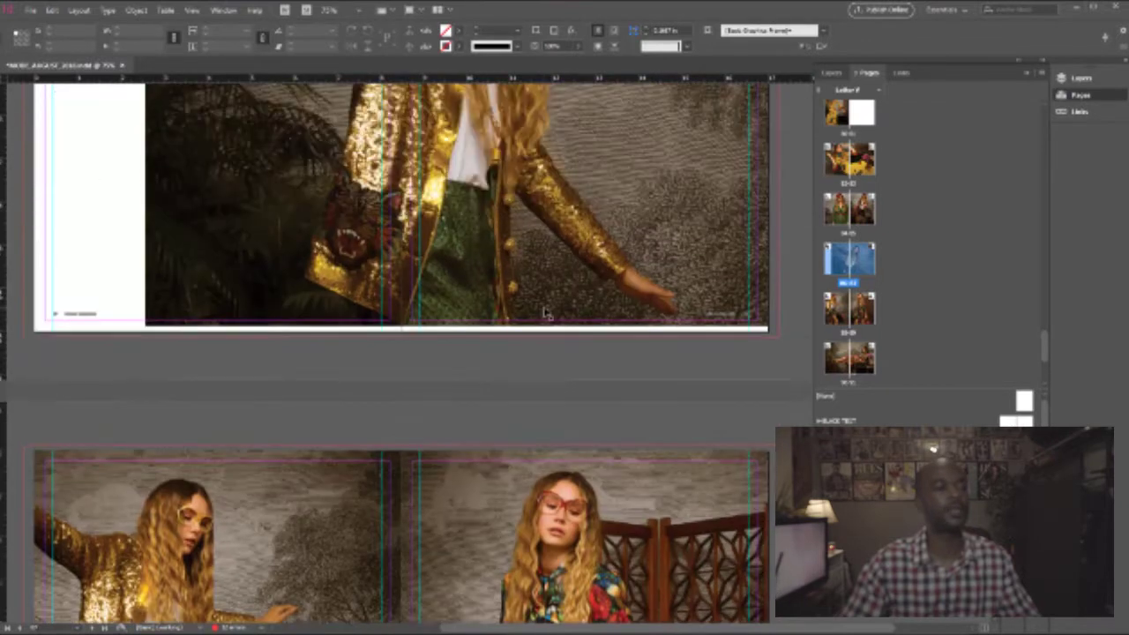
pyautogui.scroll(8, 545, 313)
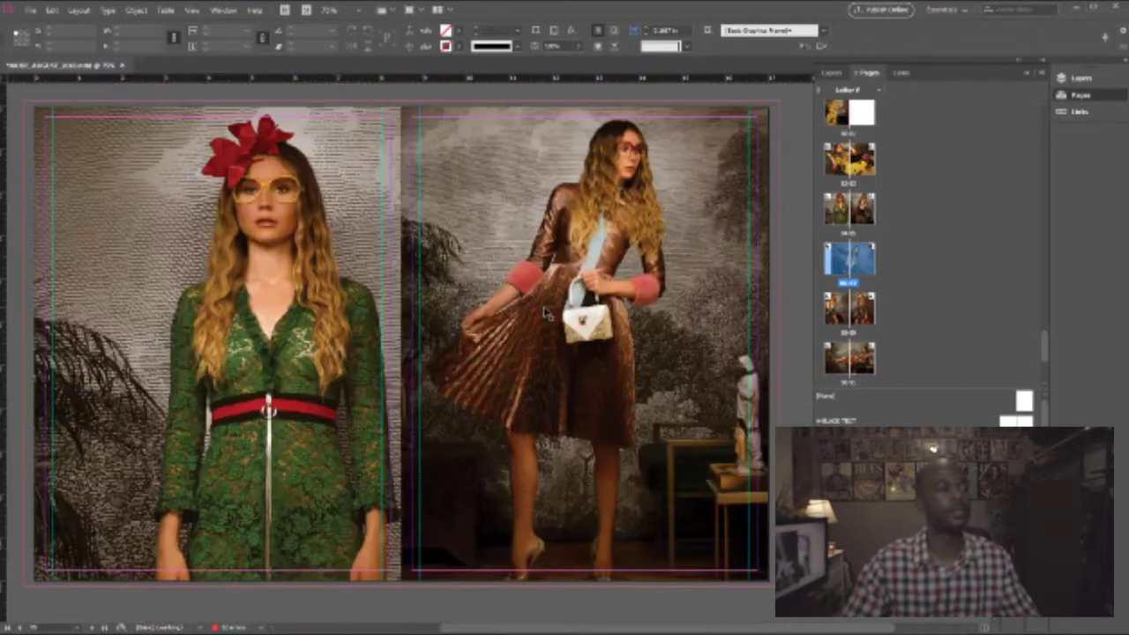
pyautogui.scroll(-10, 545, 313)
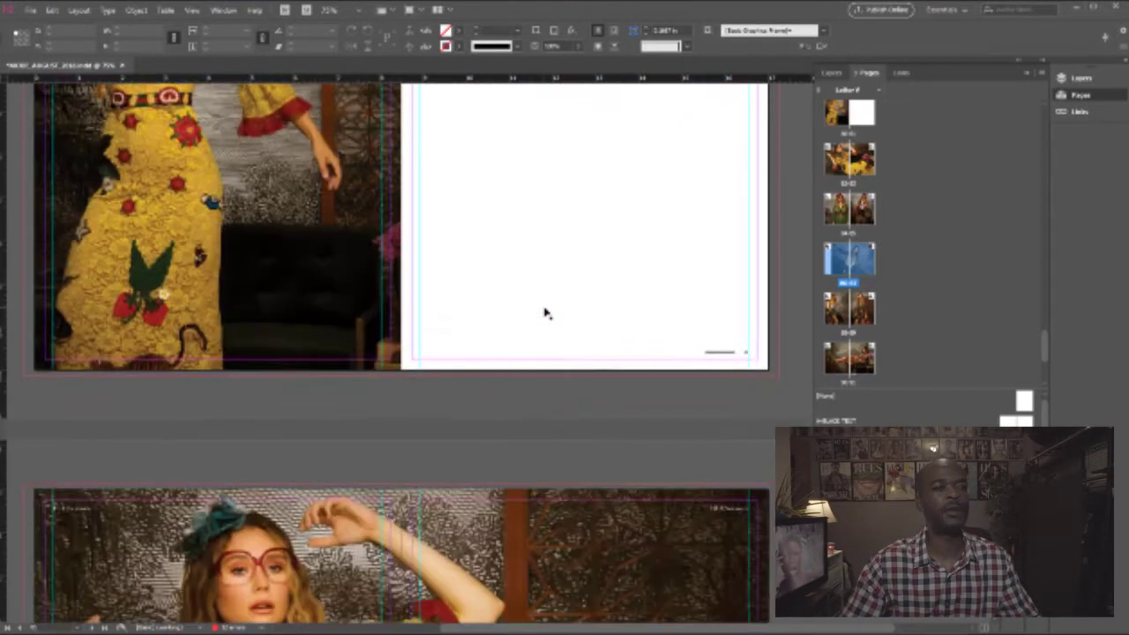
pyautogui.scroll(-10, 545, 313)
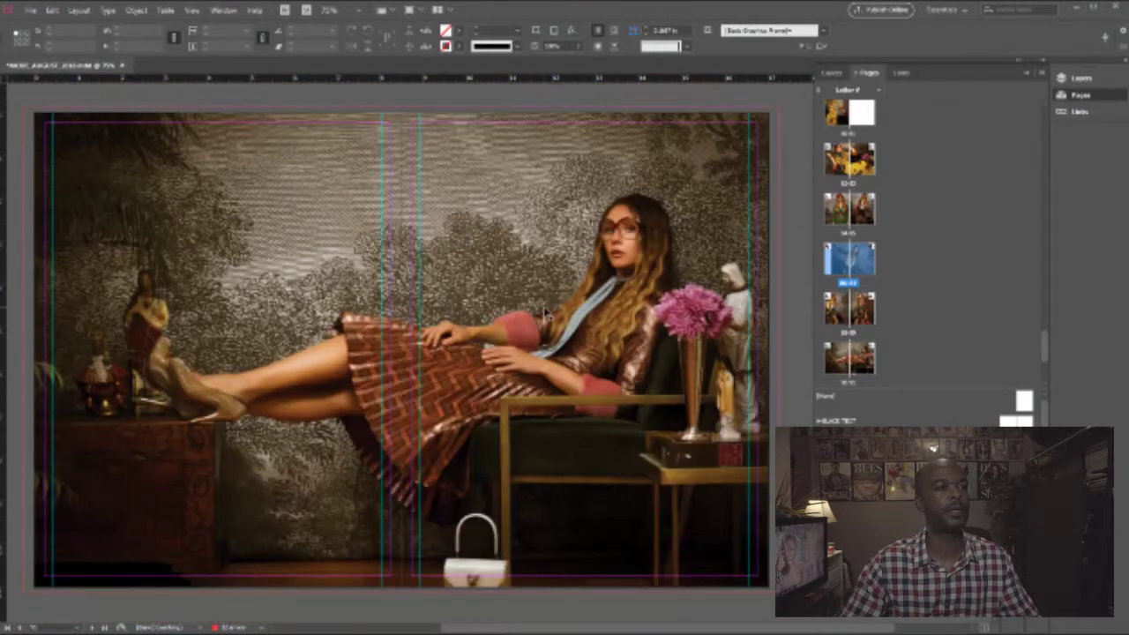
pyautogui.scroll(1, 545, 313)
pyautogui.scroll(-10, 547, 313)
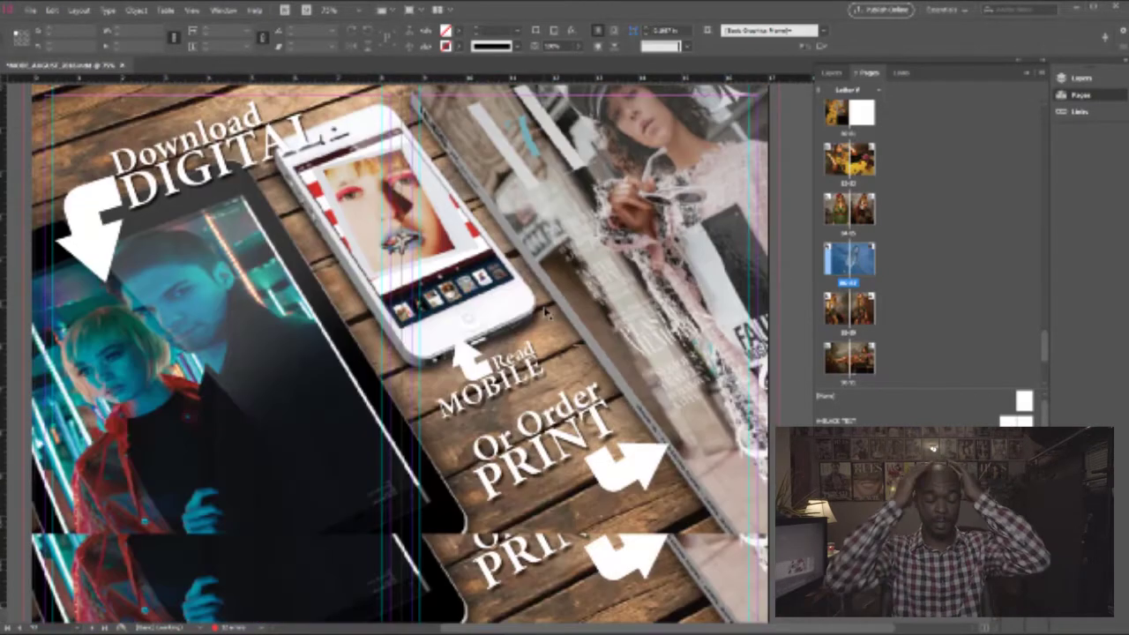
pyautogui.scroll(-10, 545, 311)
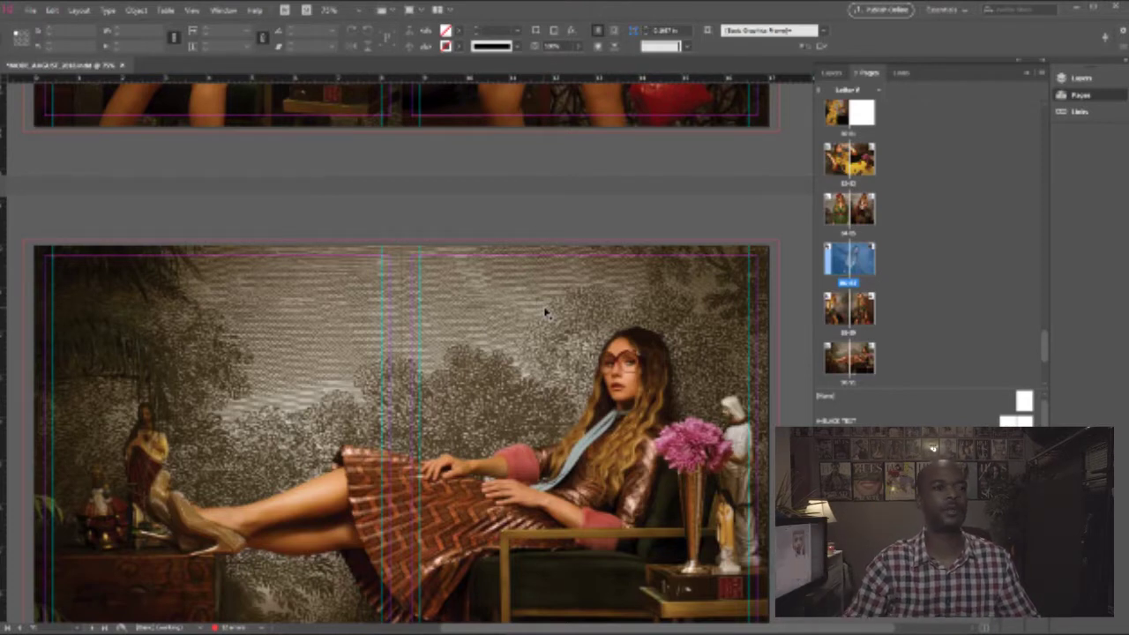
pyautogui.scroll(10, 430, 312)
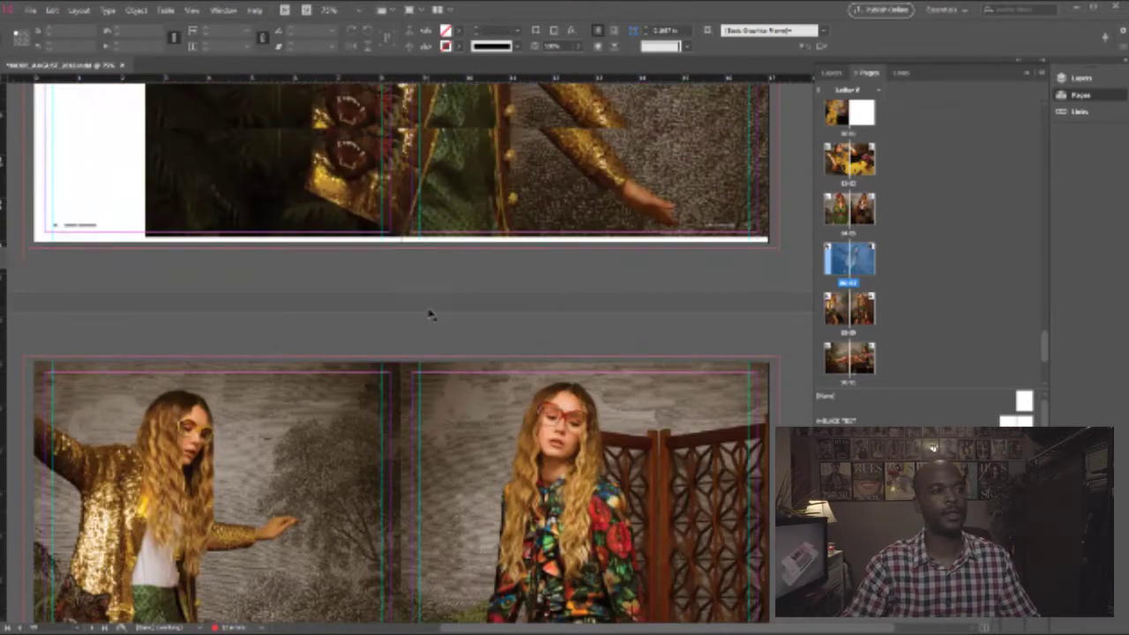
# Review the flow of the editorial's spreads at an overview scale, ending on the opening spread.
pyautogui.scroll(-5, 431, 312)
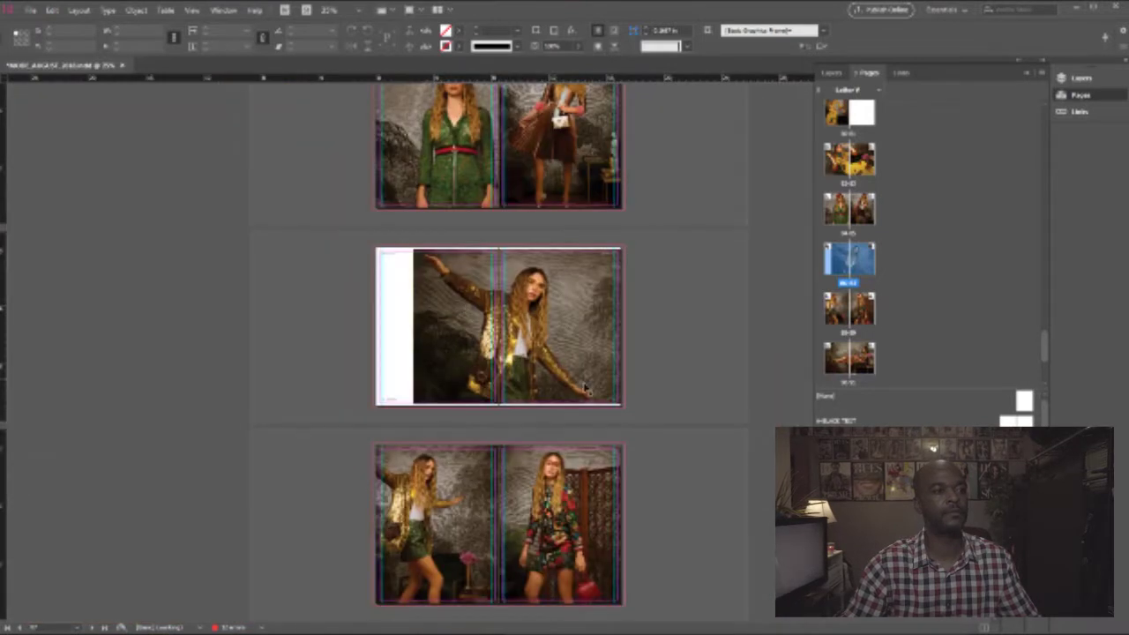
pyautogui.scroll(-3, 585, 390)
pyautogui.scroll(-3, 585, 390)
pyautogui.scroll(3, 585, 390)
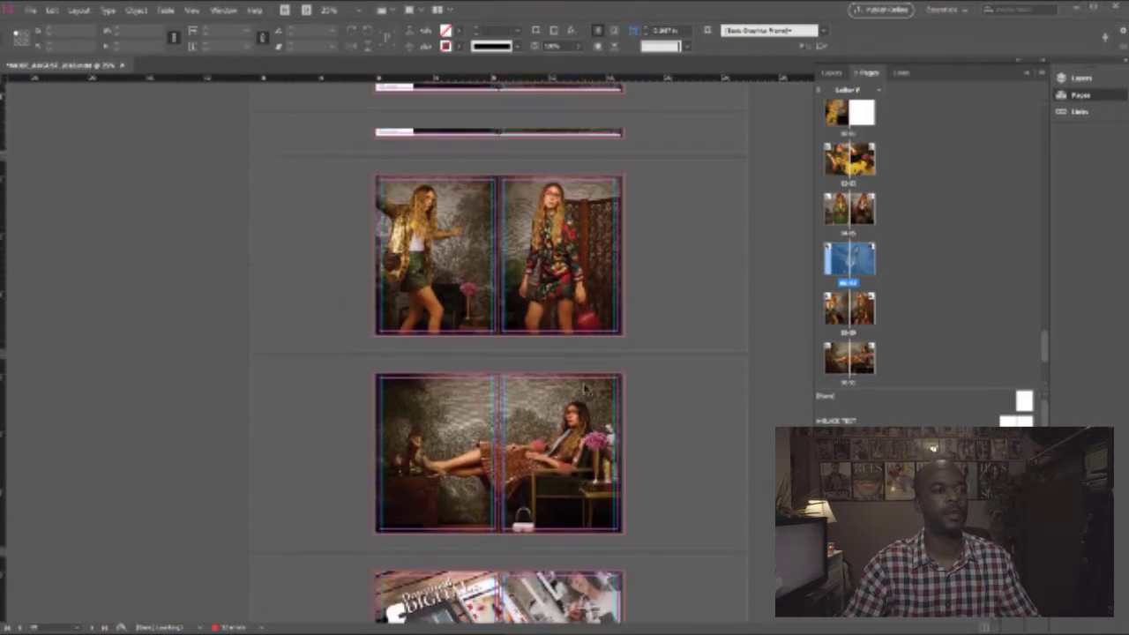
pyautogui.scroll(10, 585, 390)
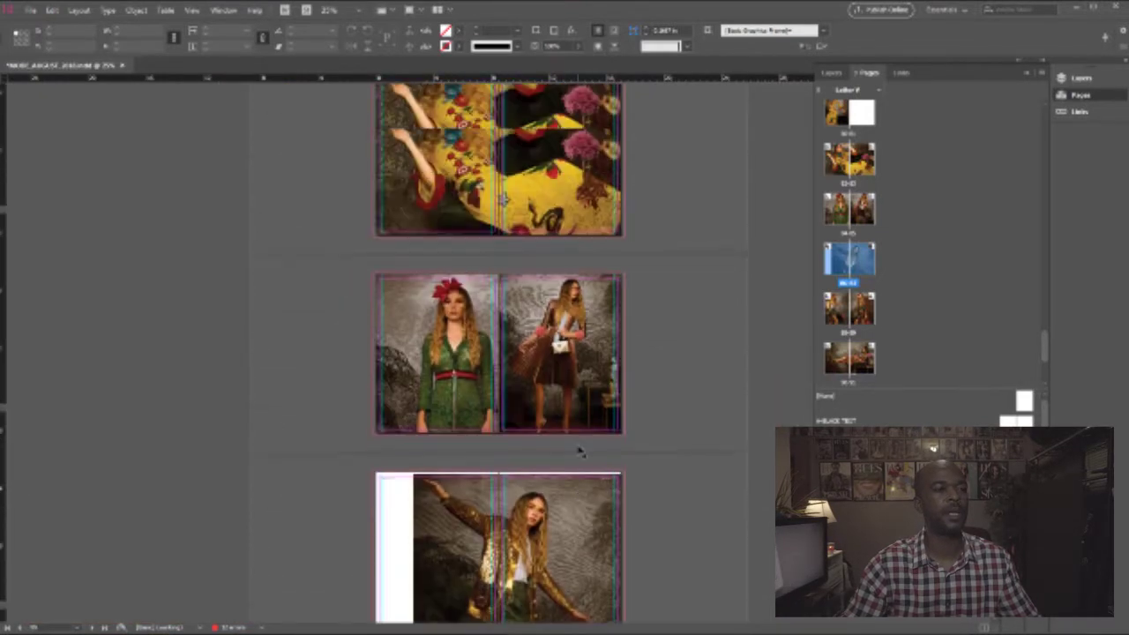
pyautogui.scroll(2, 579, 451)
pyautogui.scroll(-6, 580, 451)
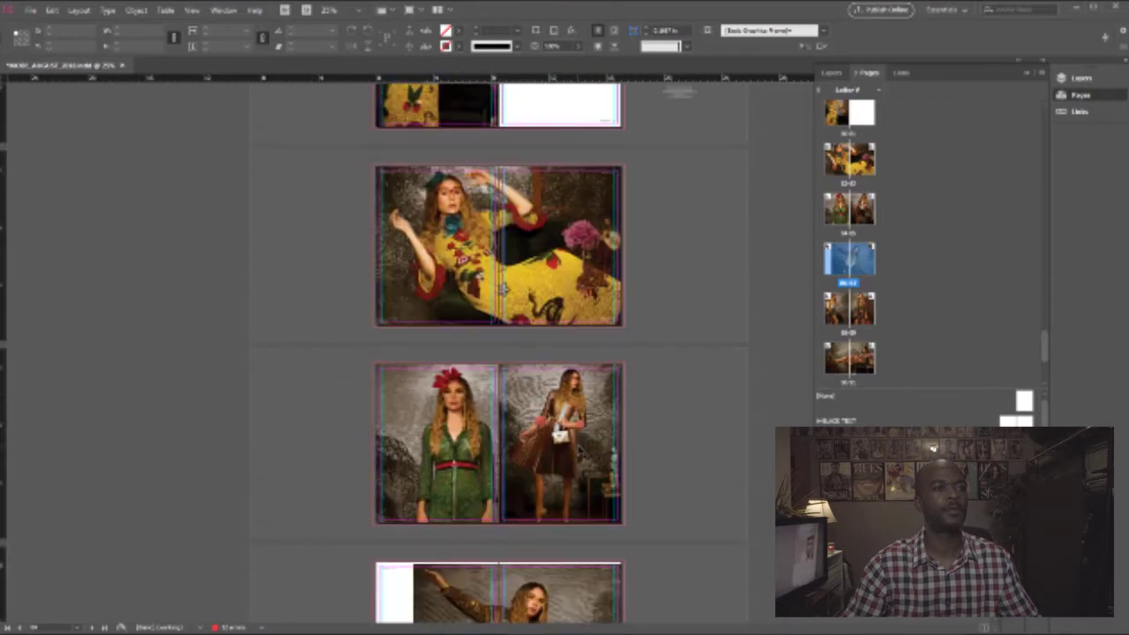
pyautogui.scroll(1, 579, 449)
pyautogui.scroll(5, 579, 450)
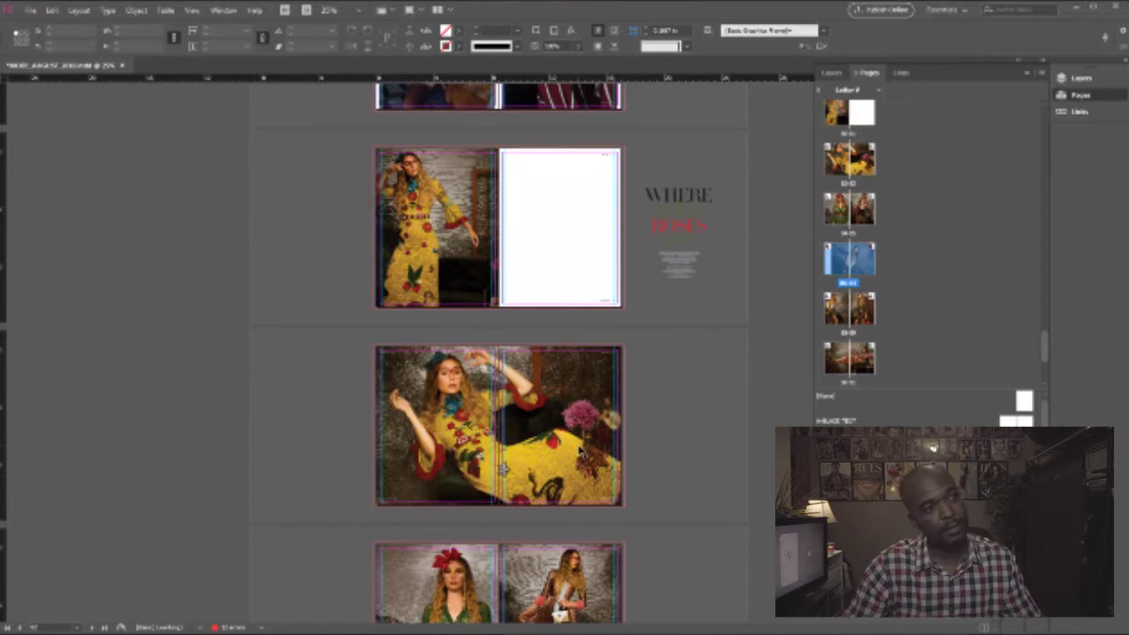
# Inspect the blank page opposite the standing yellow-dress photo on the opening spread.
pyautogui.scroll(1, 579, 451)
pyautogui.click(589, 349)
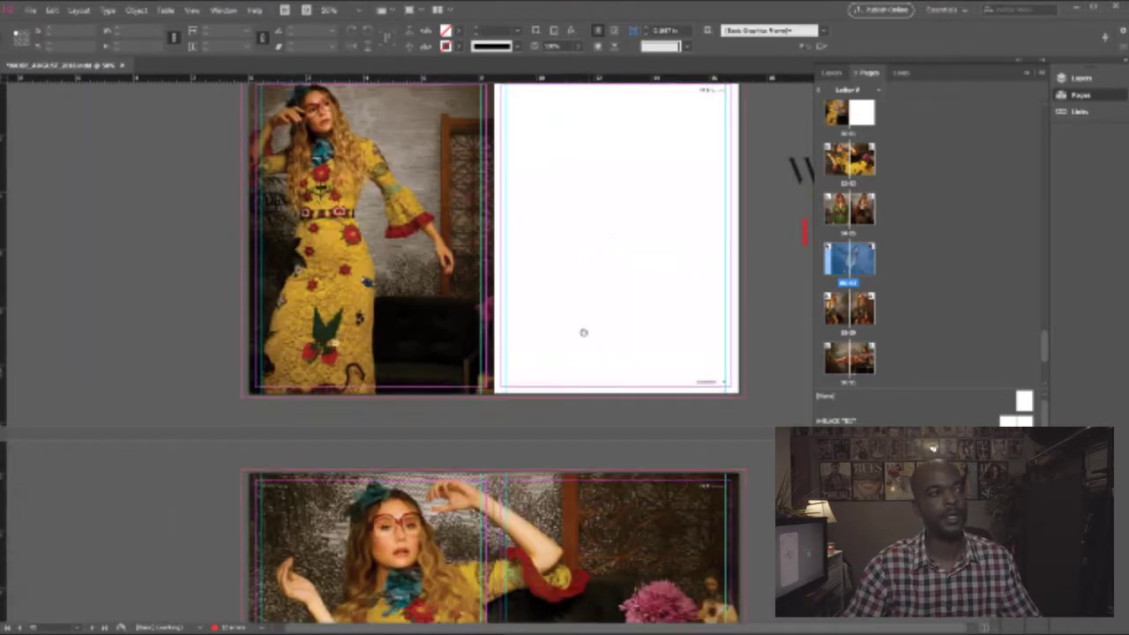
pyautogui.scroll(1, 561, 365)
pyautogui.click(569, 343)
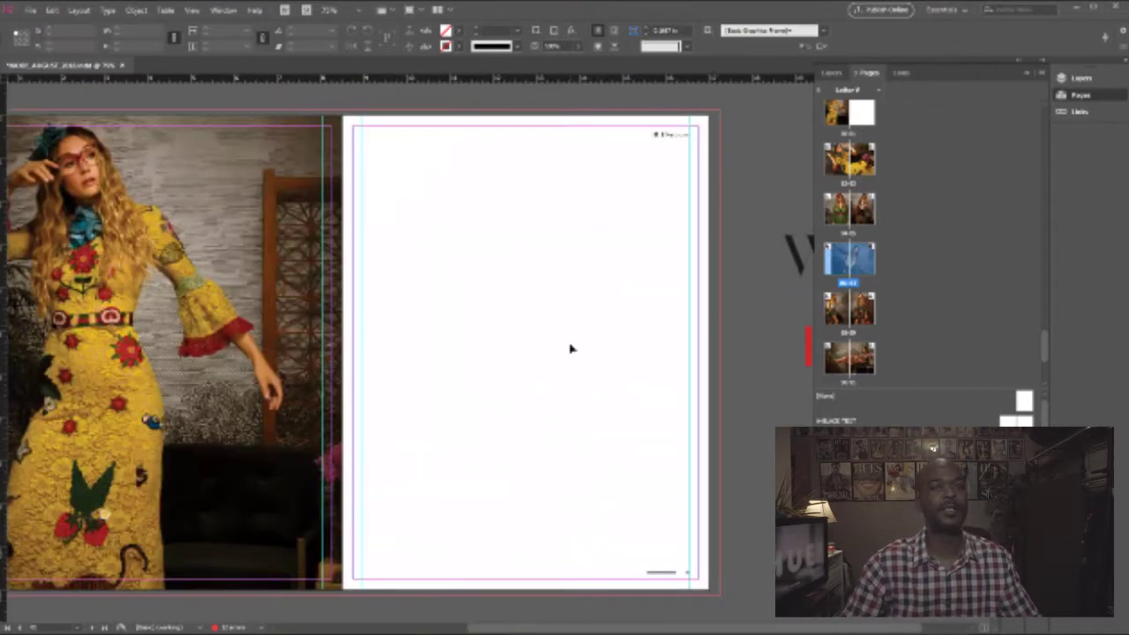
pyautogui.hotkey('ctrl', '-')
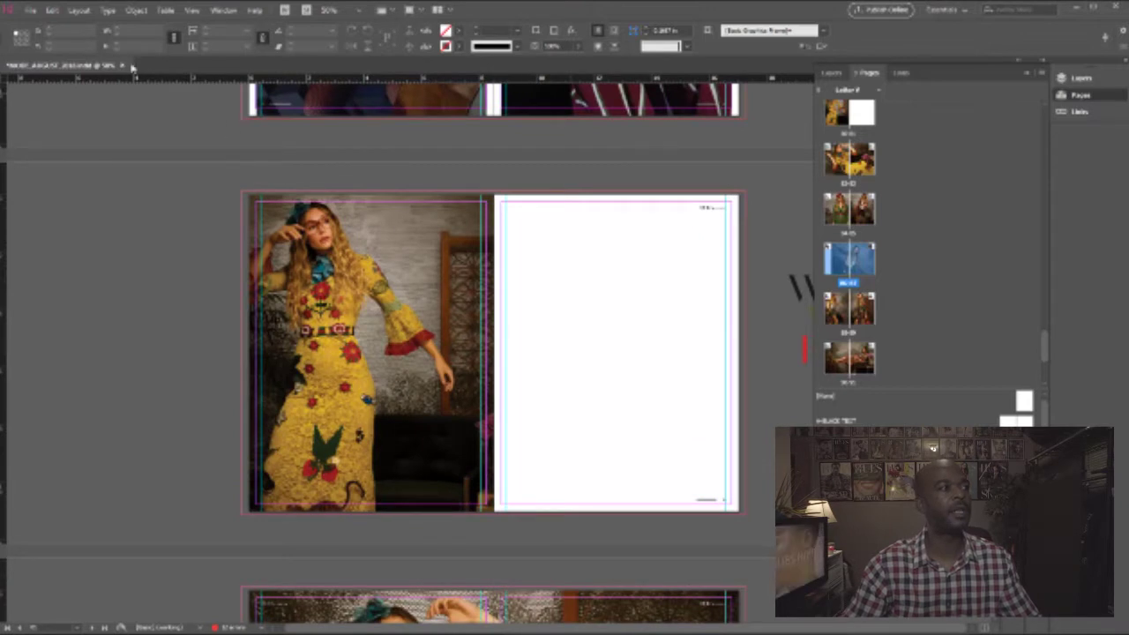
# Set the fill of the standing yellow-dress photo's frame on the opening spread to None.
pyautogui.click(31, 11)
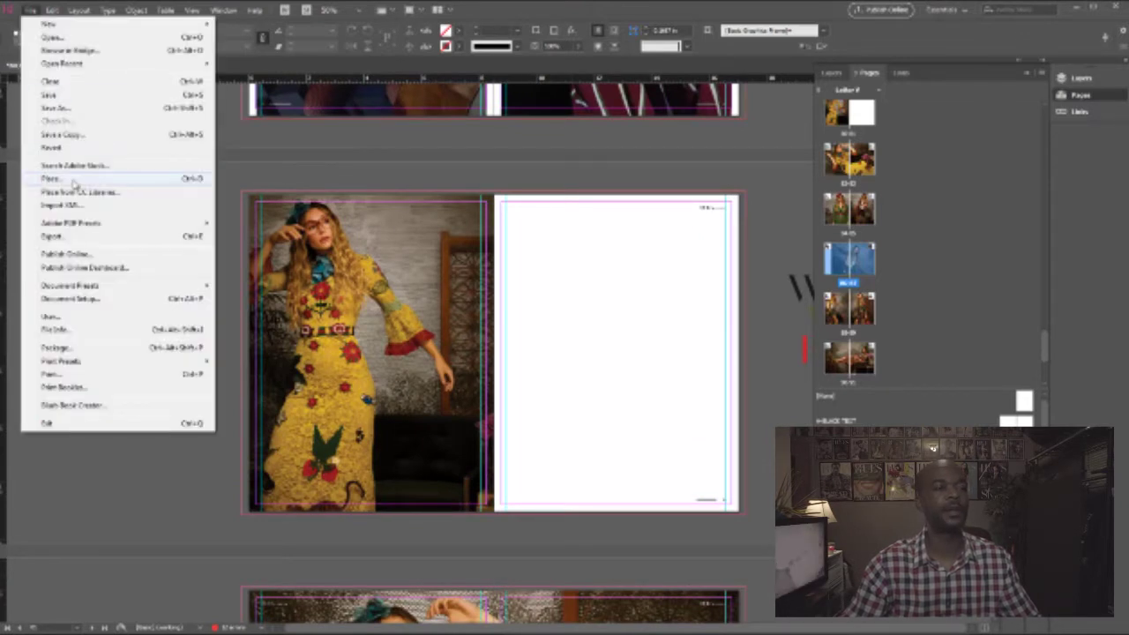
pyautogui.click(565, 308)
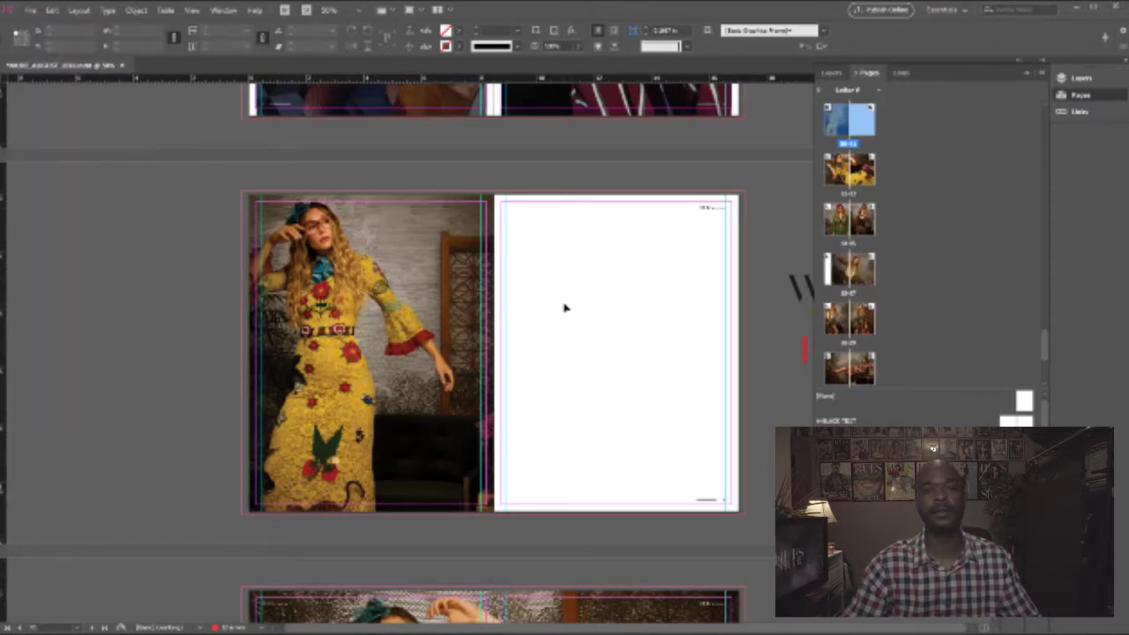
pyautogui.click(454, 260)
pyautogui.click(462, 31)
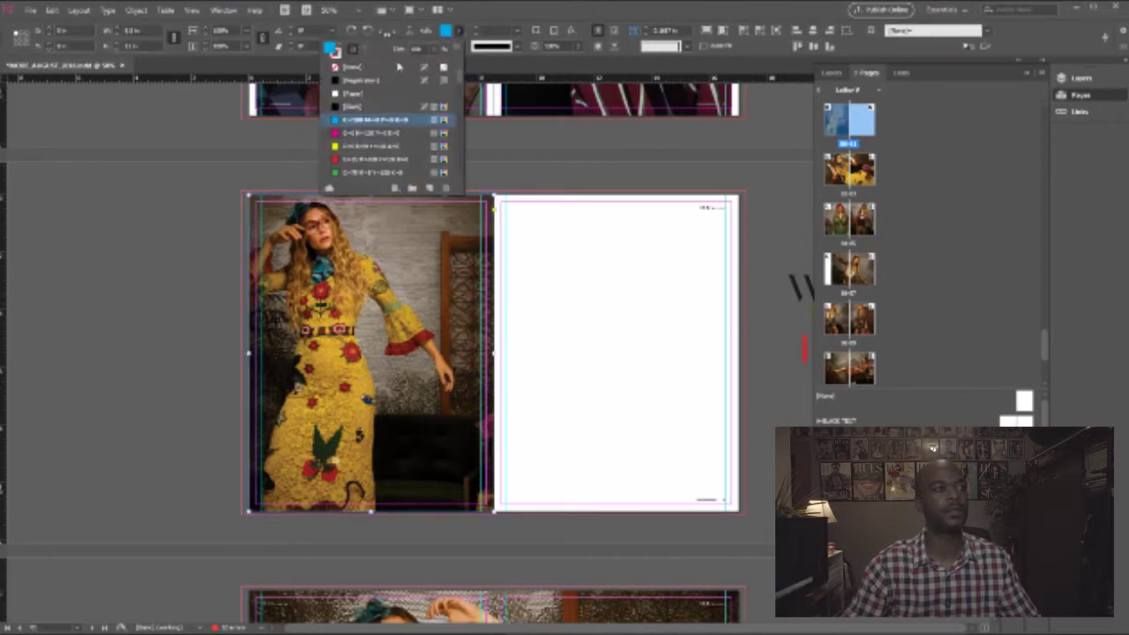
pyautogui.click(370, 67)
# Remove the fill colour from the frame of the reclining yellow-dress photo spanning the second spread.
pyautogui.scroll(-5, 519, 251)
pyautogui.scroll(-1, 519, 252)
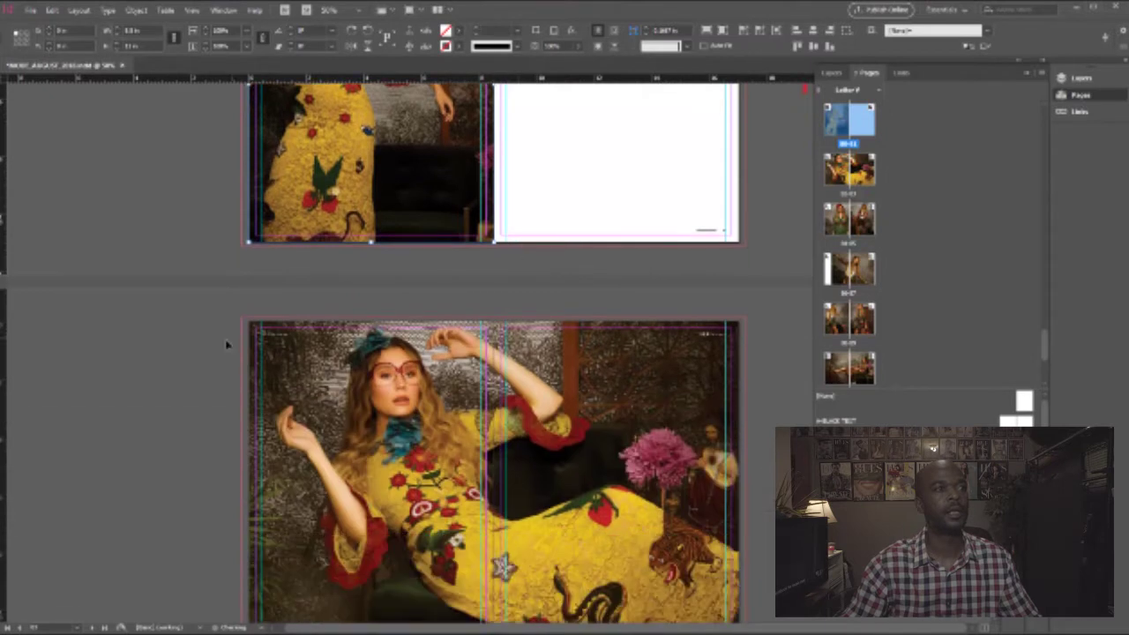
pyautogui.click(265, 340)
pyautogui.click(456, 32)
pyautogui.click(370, 64)
# Set the fill of both photo frames on the green lace dress and brown pleated dress spread to None.
pyautogui.scroll(-8, 171, 353)
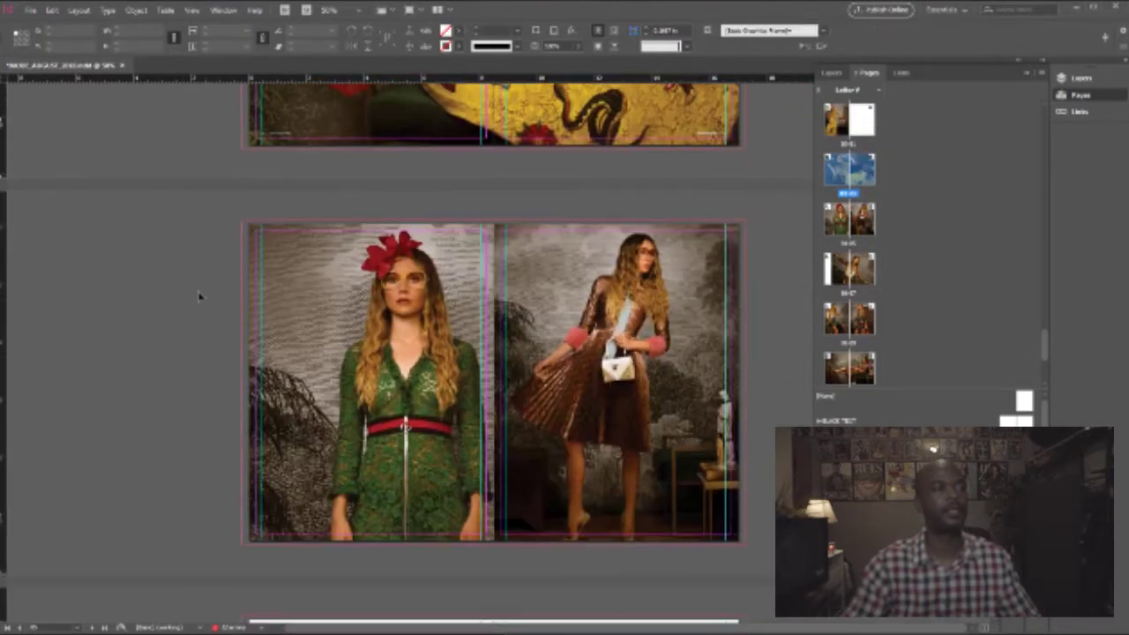
pyautogui.click(265, 283)
pyautogui.click(456, 36)
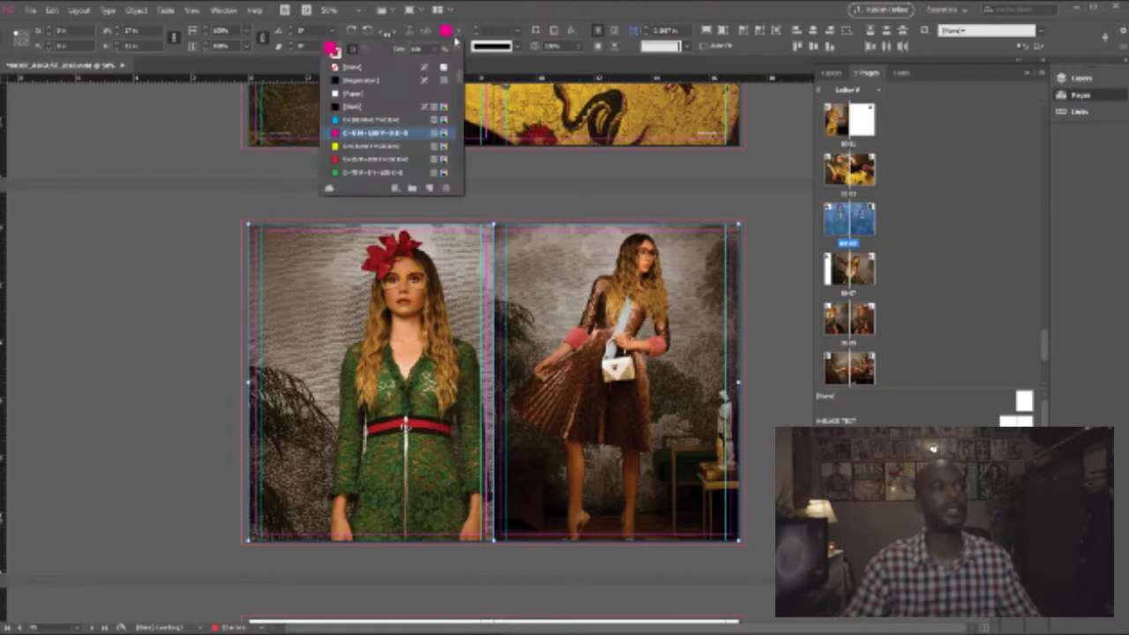
pyautogui.click(371, 66)
# Clear the fill of the large gold-jacket photo's frame beside the white strip, choosing None.
pyautogui.scroll(-8, 208, 315)
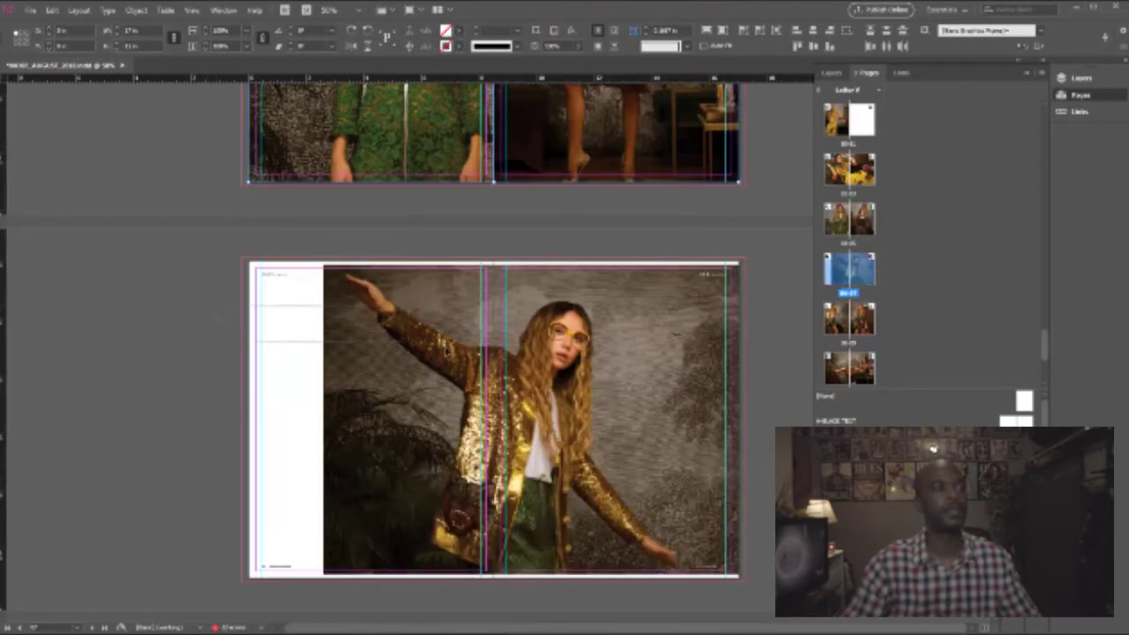
pyautogui.click(331, 342)
pyautogui.click(456, 32)
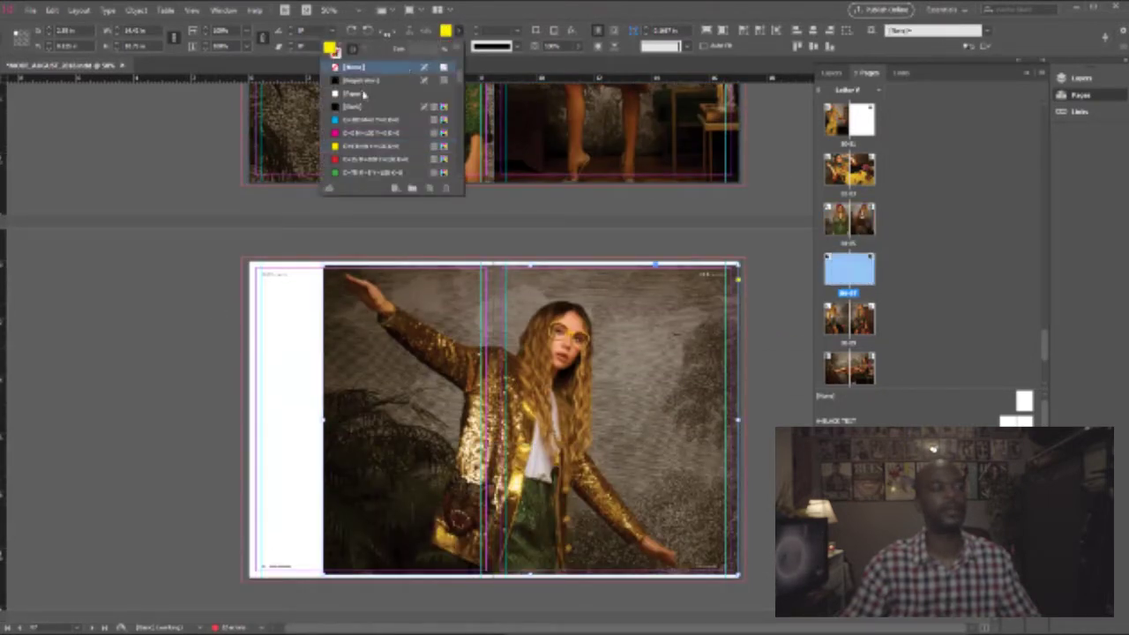
pyautogui.click(353, 67)
# Set the fill of both frames on the gold jacket and floral dress spread to None.
pyautogui.scroll(-8, 218, 286)
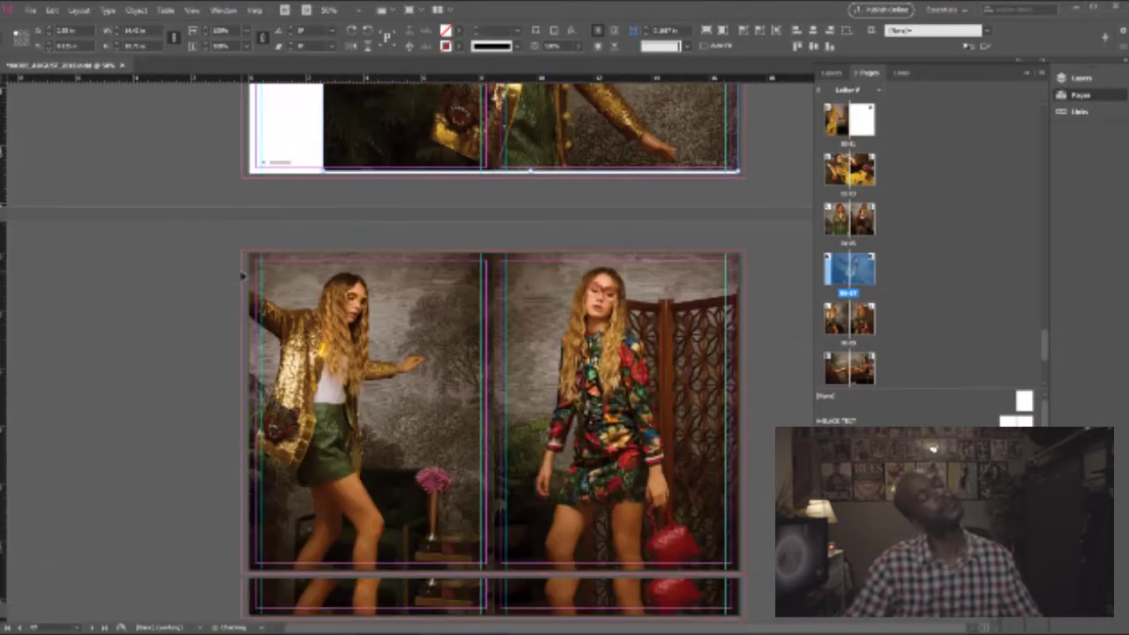
pyautogui.click(704, 335)
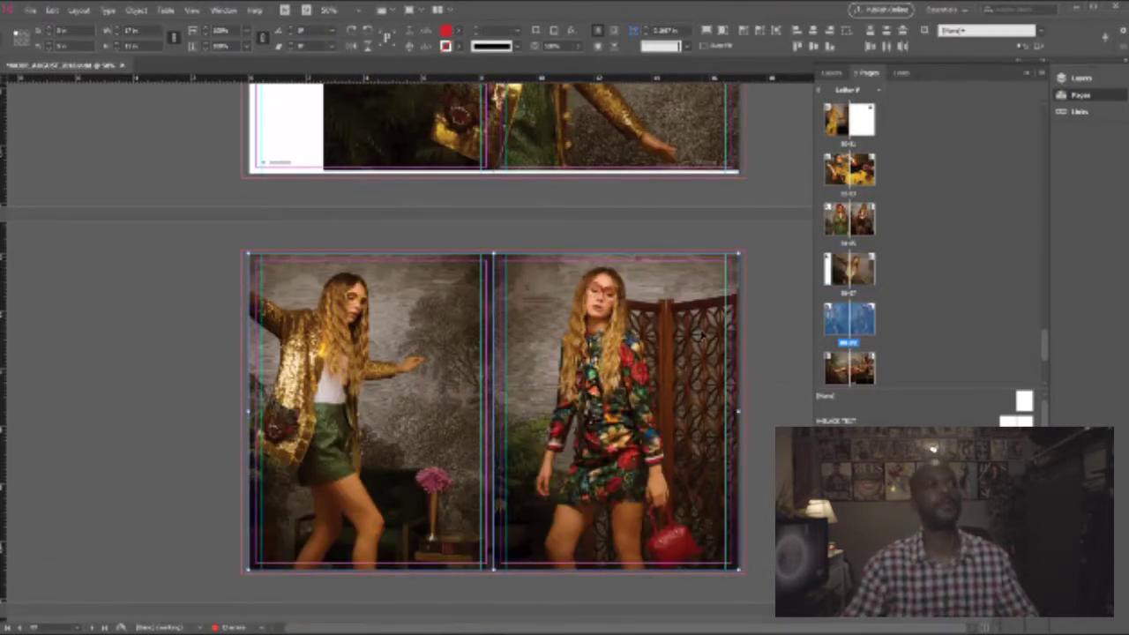
pyautogui.click(457, 31)
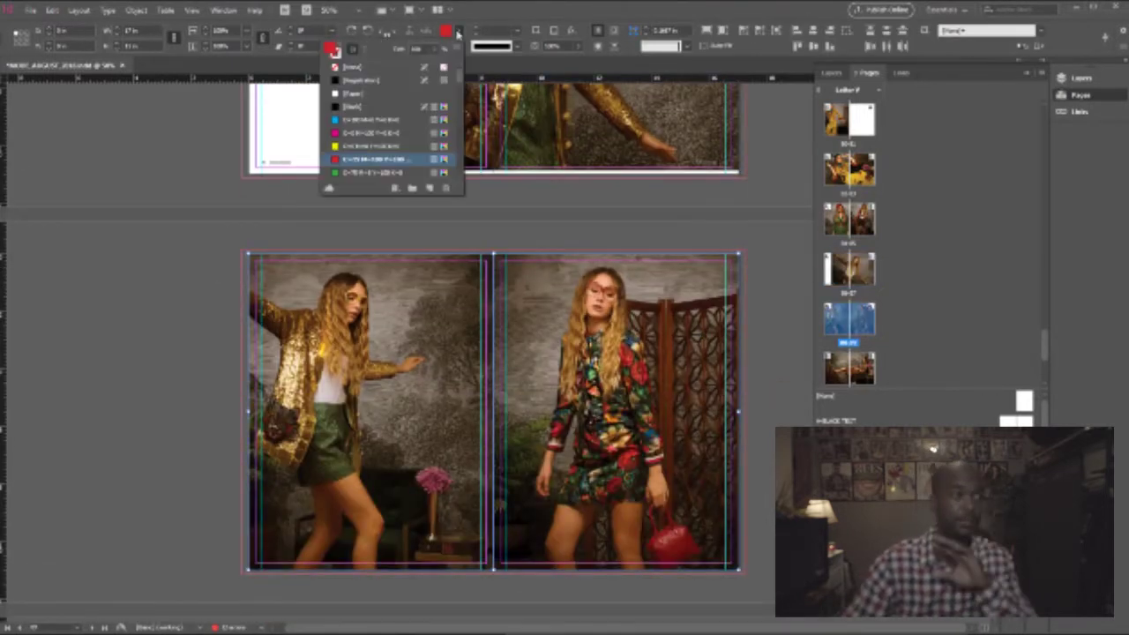
pyautogui.click(381, 69)
# Remove the fill from the frame of the final spread's photo of the model with her legs up on the cabinet.
pyautogui.scroll(-2, 222, 372)
pyautogui.scroll(-5, 222, 372)
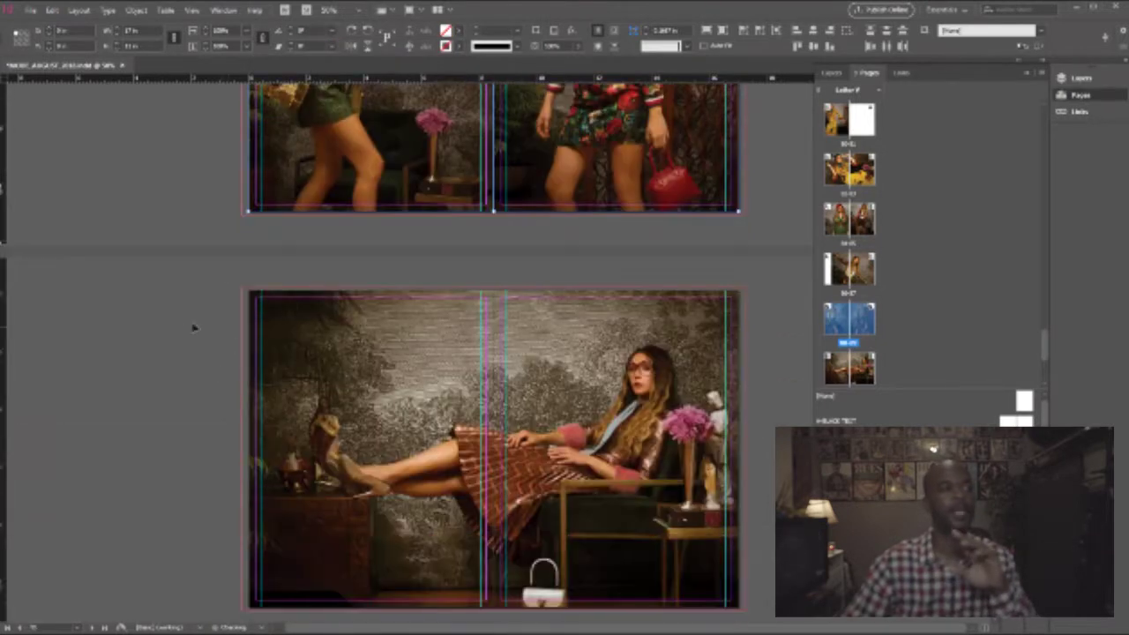
pyautogui.click(264, 328)
pyautogui.click(458, 33)
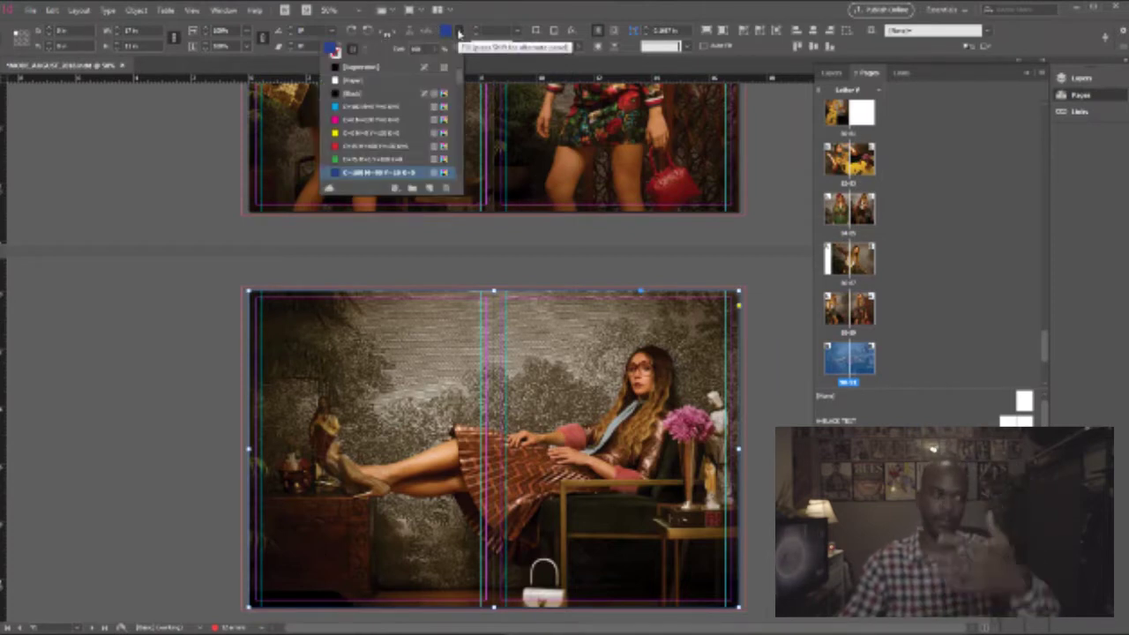
pyautogui.scroll(1, 411, 107)
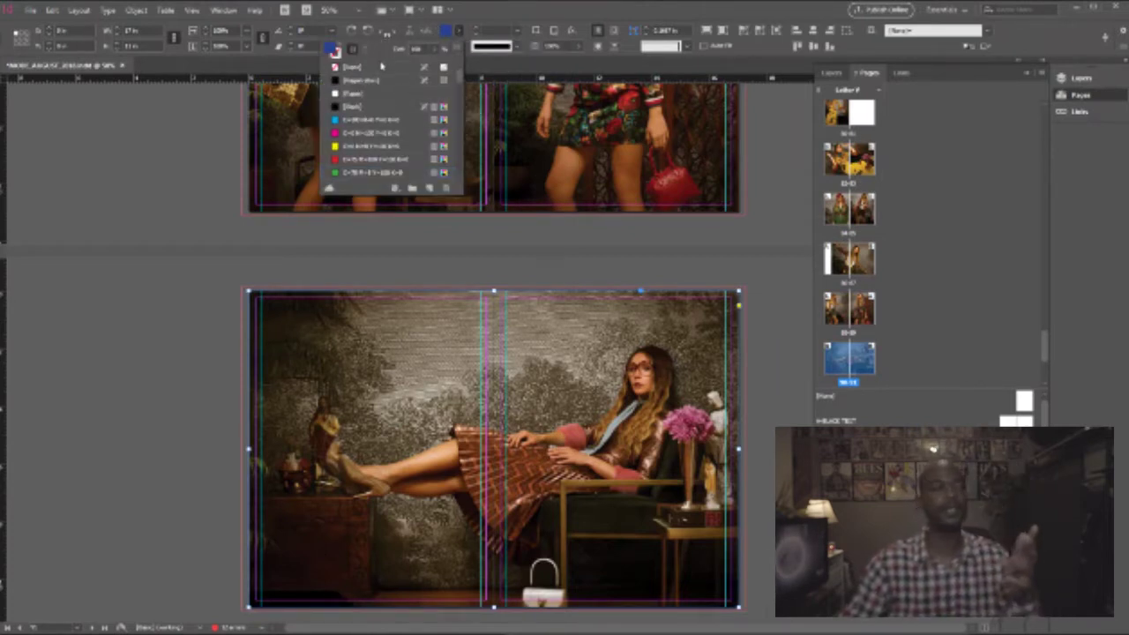
pyautogui.click(381, 67)
pyautogui.scroll(-2, 218, 358)
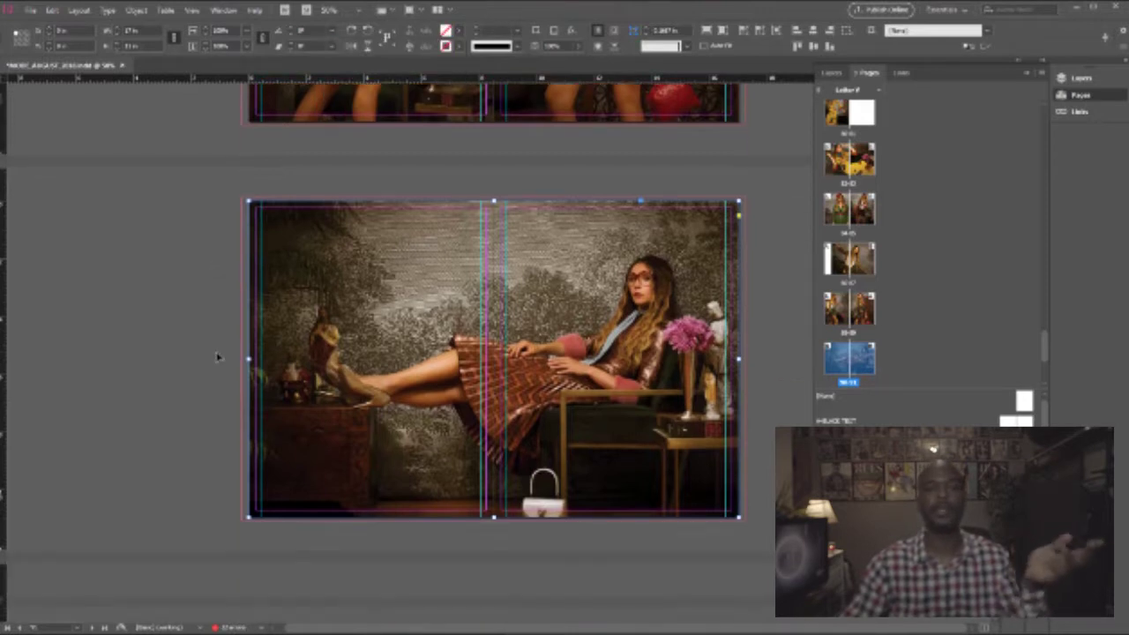
pyautogui.scroll(-15, 217, 357)
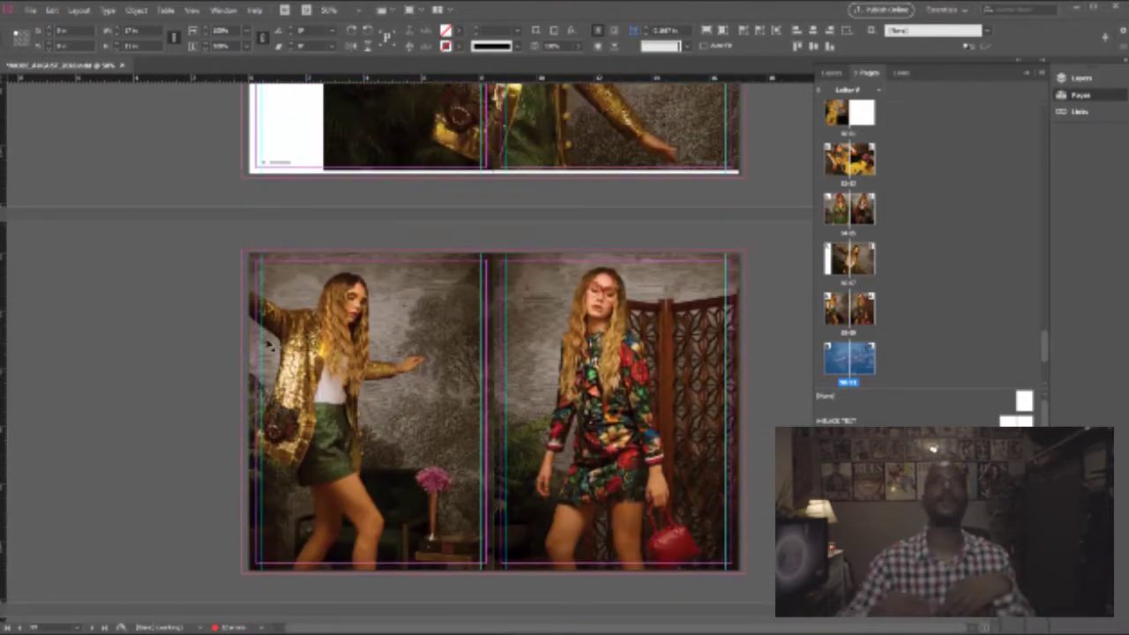
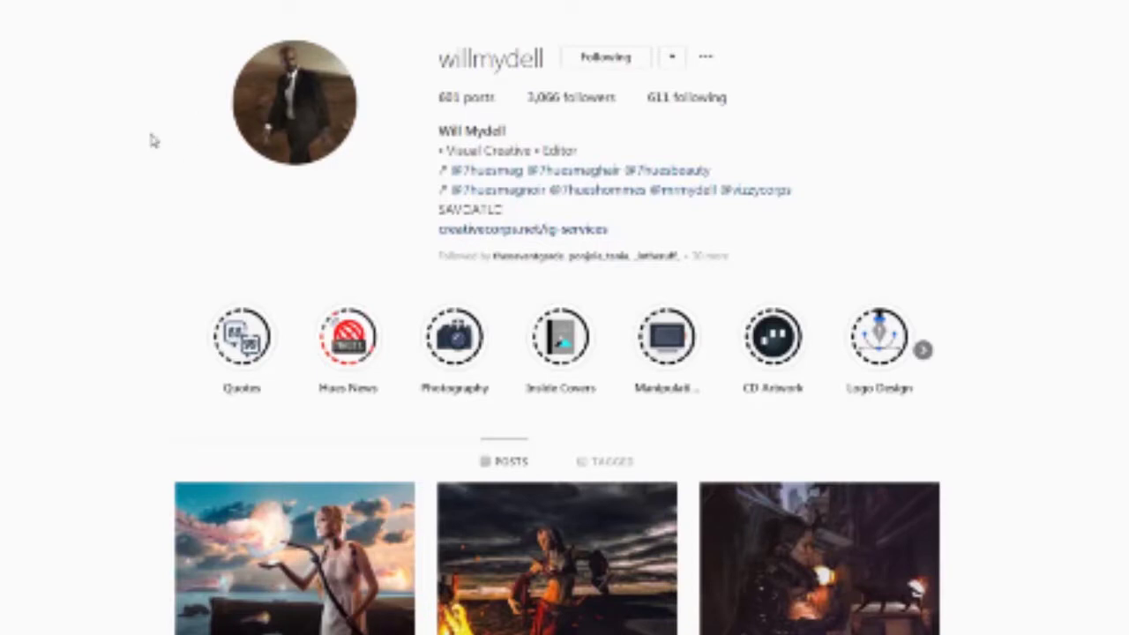
# Switch to Instagram and browse the posts on the creator's two personal profiles.
pyautogui.scroll(-3, 151, 154)
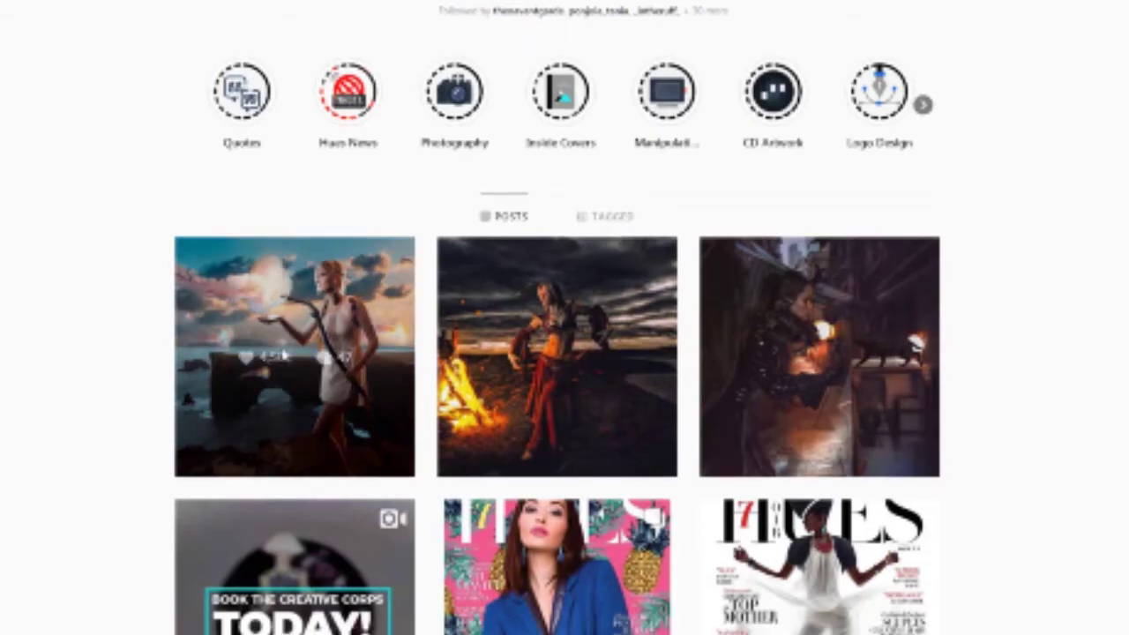
pyautogui.click(284, 354)
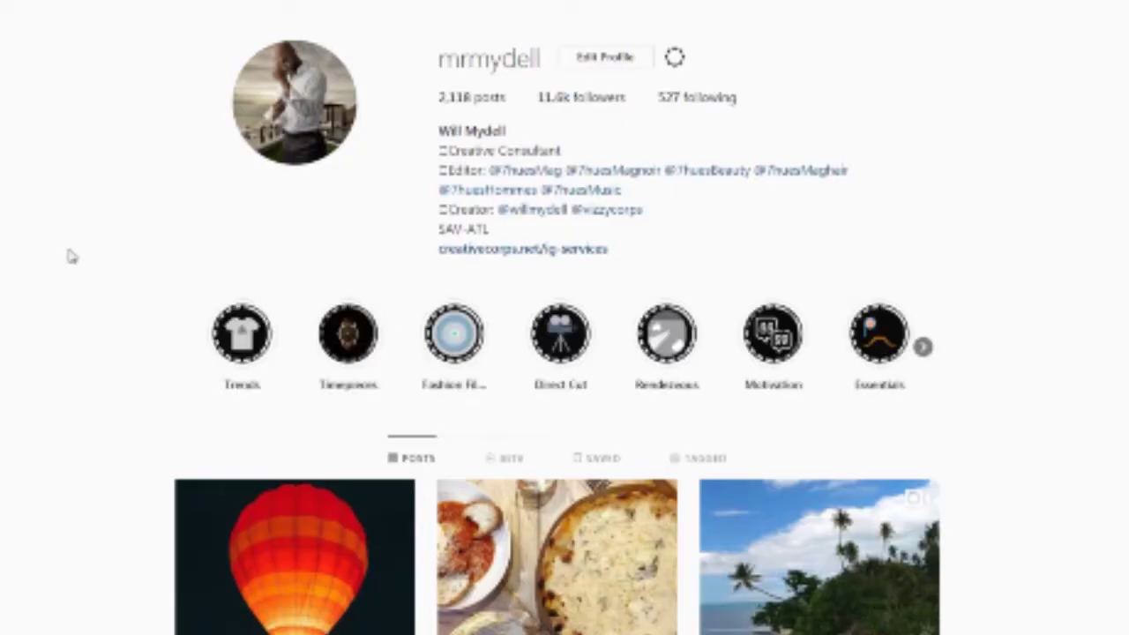
pyautogui.scroll(-1, 73, 271)
pyautogui.scroll(-5, 74, 272)
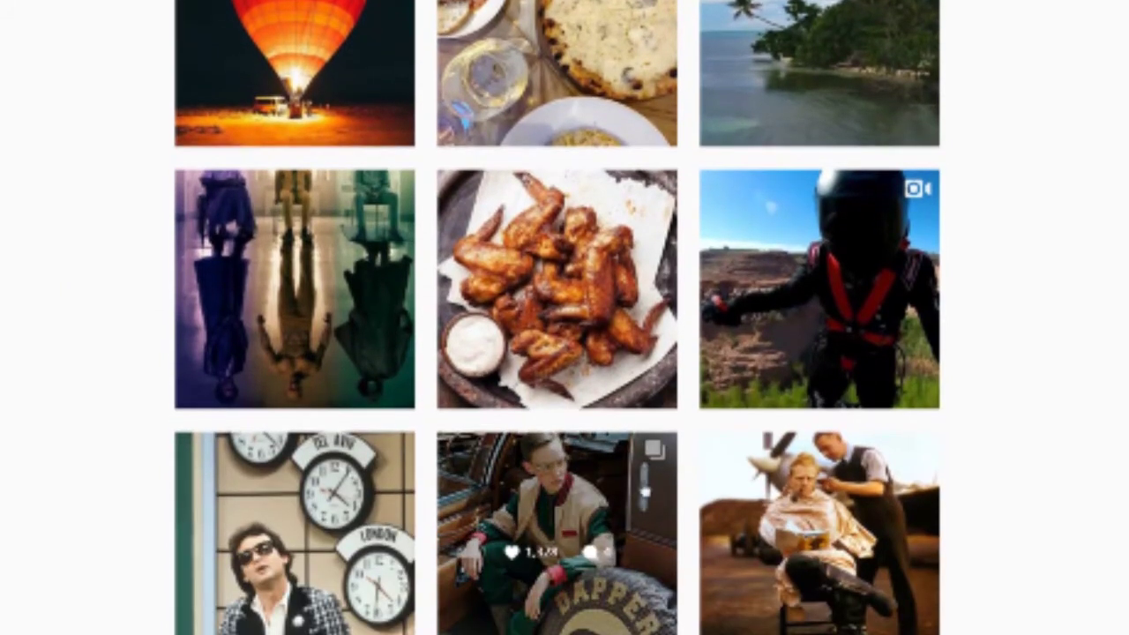
pyautogui.click(921, 591)
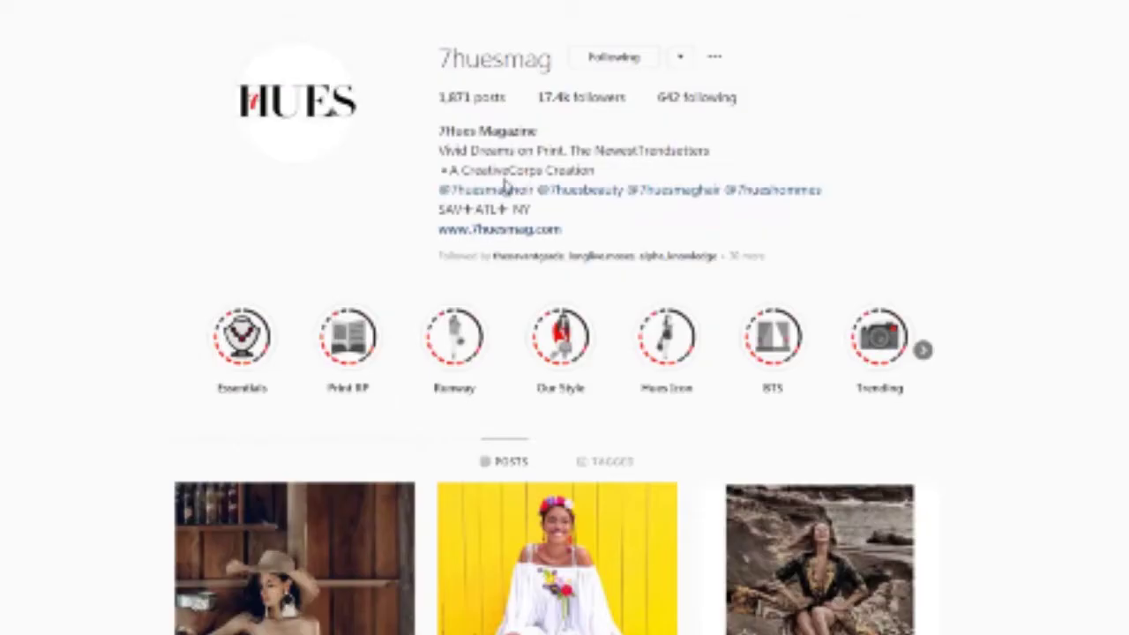
# Browse the posts of the 7huesmag, 7huesbeauty and 7huesmaghair profiles, viewing the spiked-headpiece hair post.
pyautogui.scroll(-5, 520, 251)
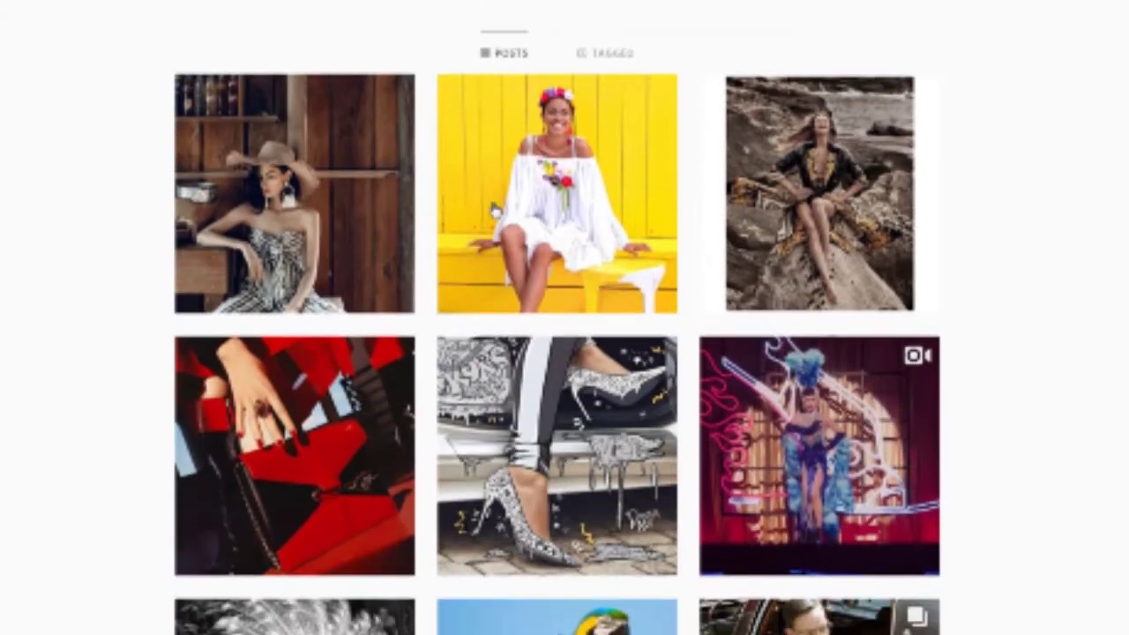
pyautogui.scroll(-1, 520, 251)
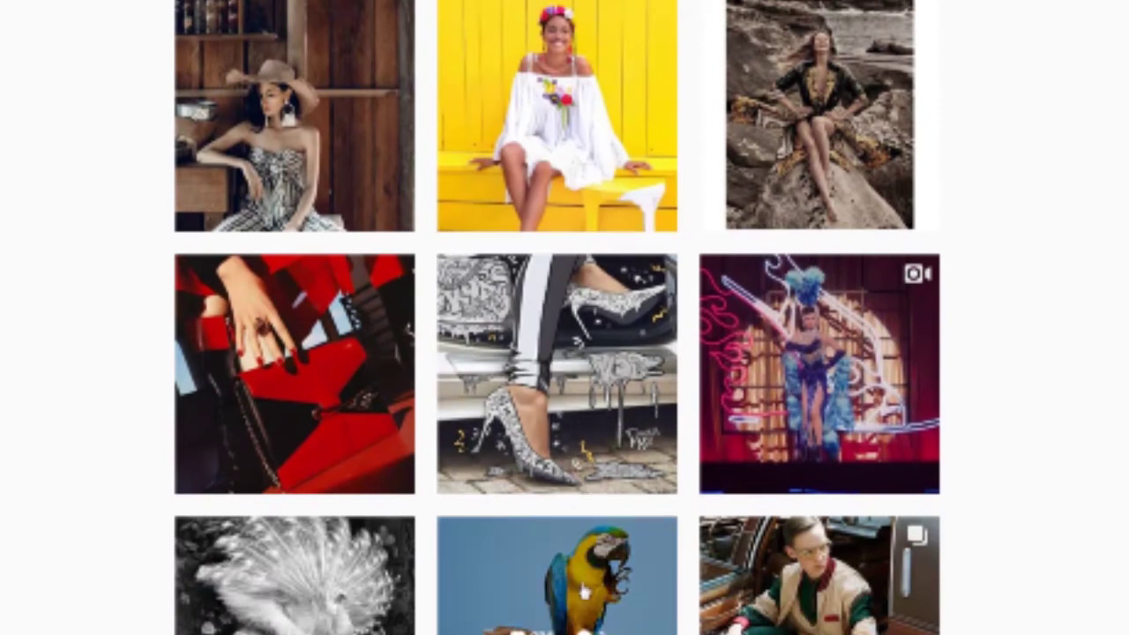
pyautogui.click(582, 591)
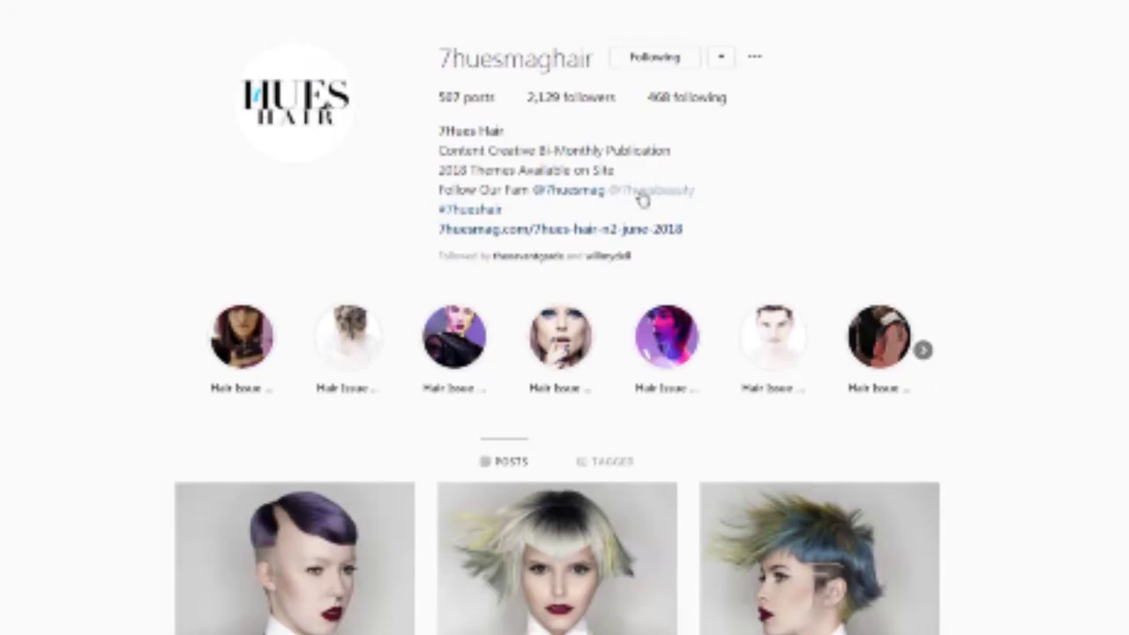
pyautogui.click(642, 199)
pyautogui.scroll(-4, 586, 216)
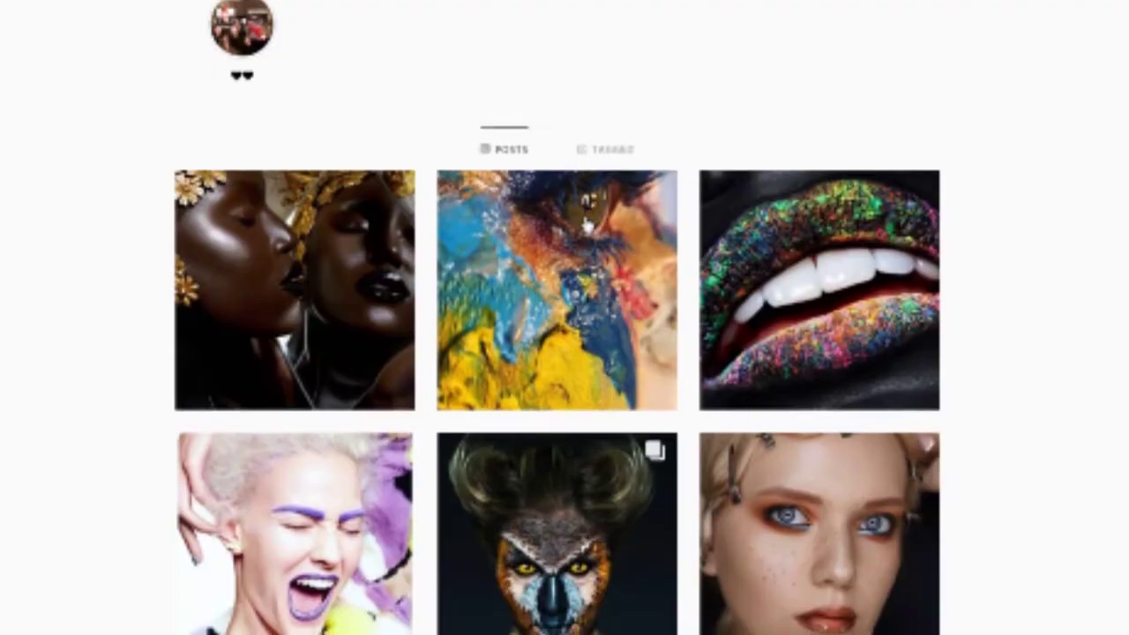
pyautogui.scroll(-3, 587, 225)
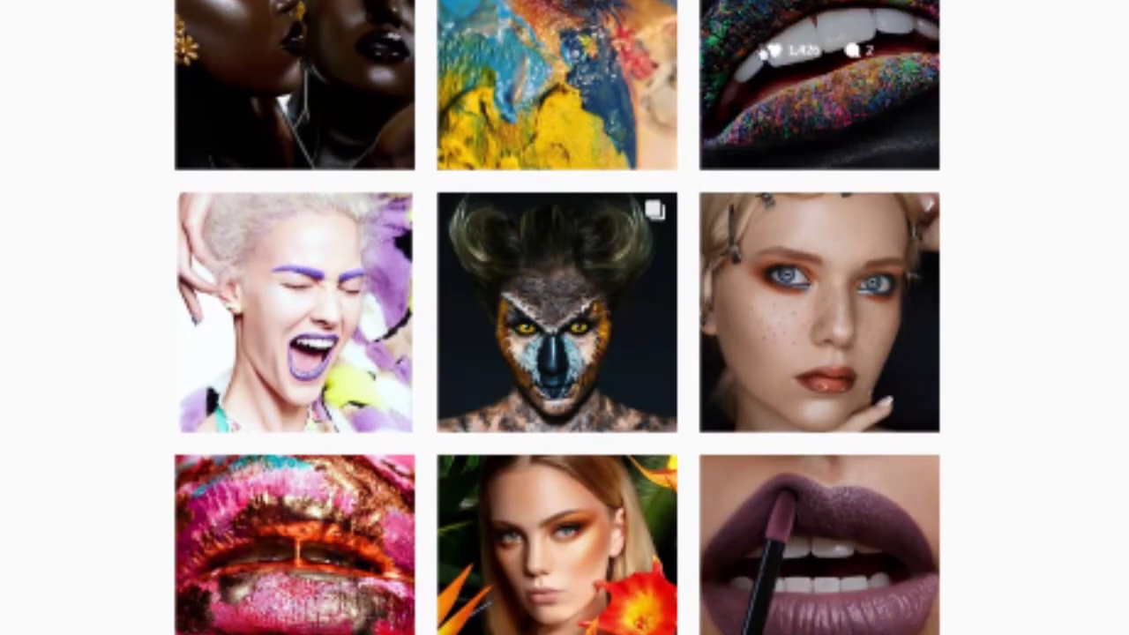
pyautogui.click(820, 97)
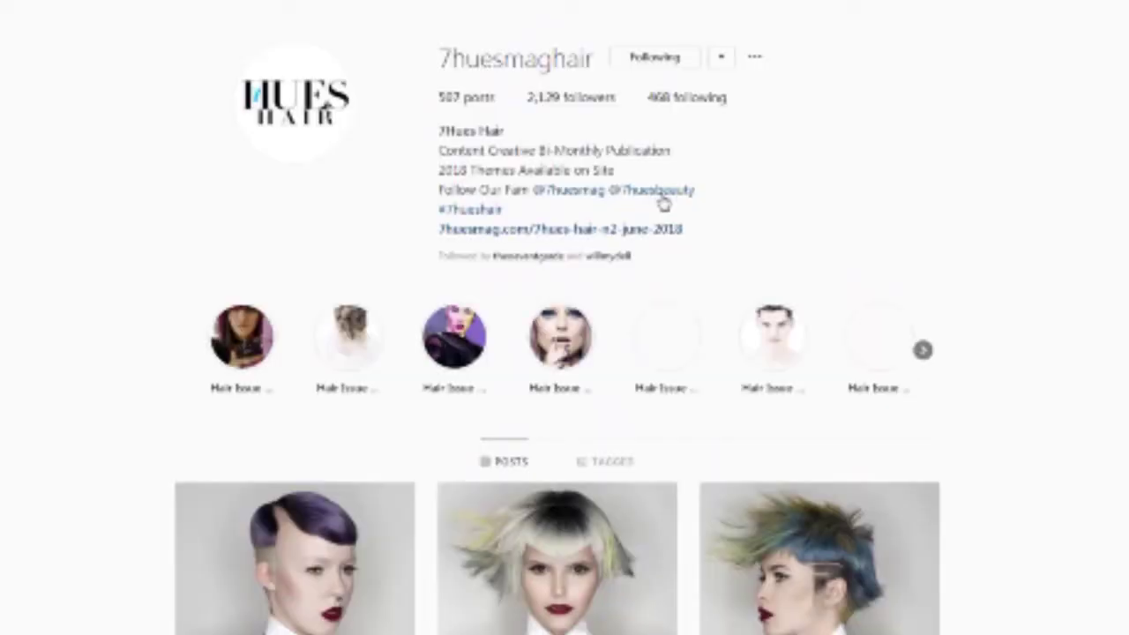
pyautogui.scroll(-6, 9, 214)
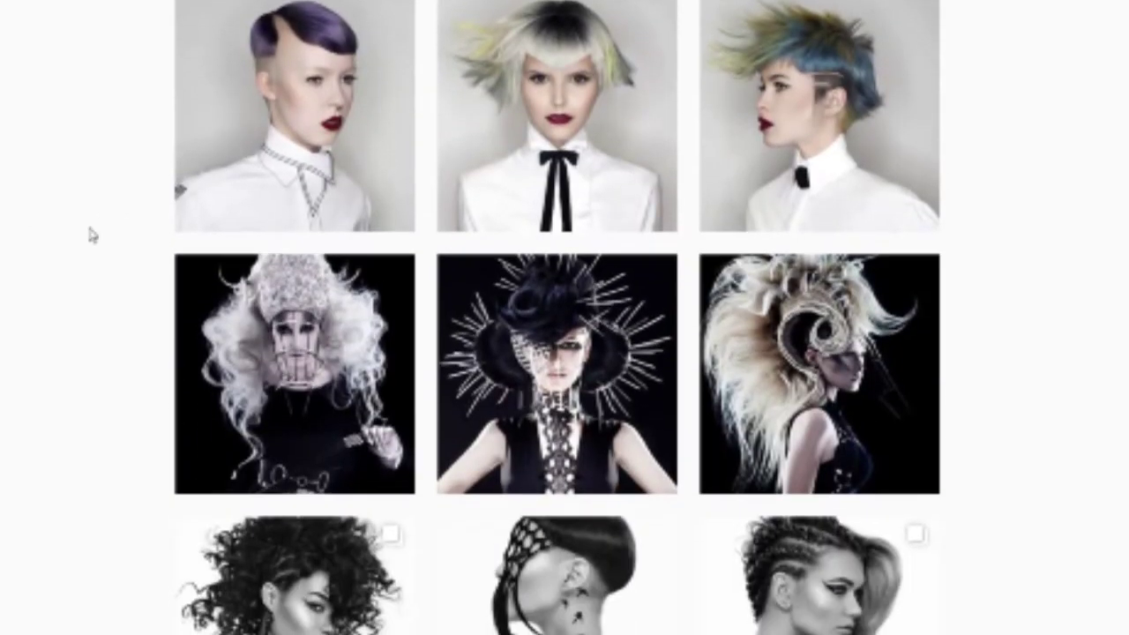
pyautogui.click(557, 374)
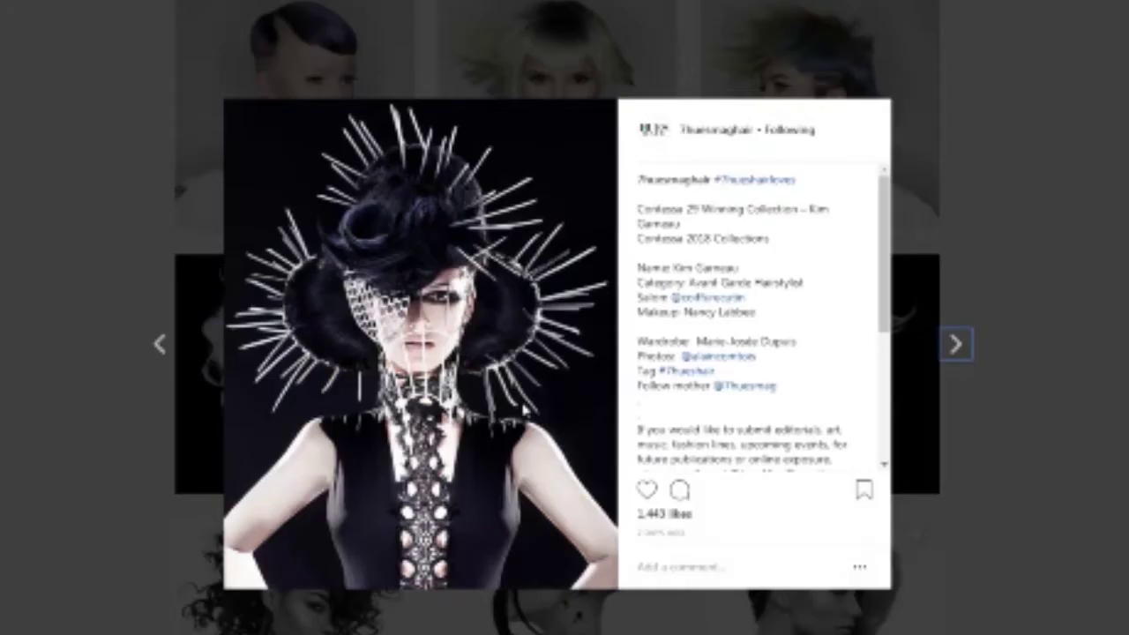
pyautogui.click(70, 362)
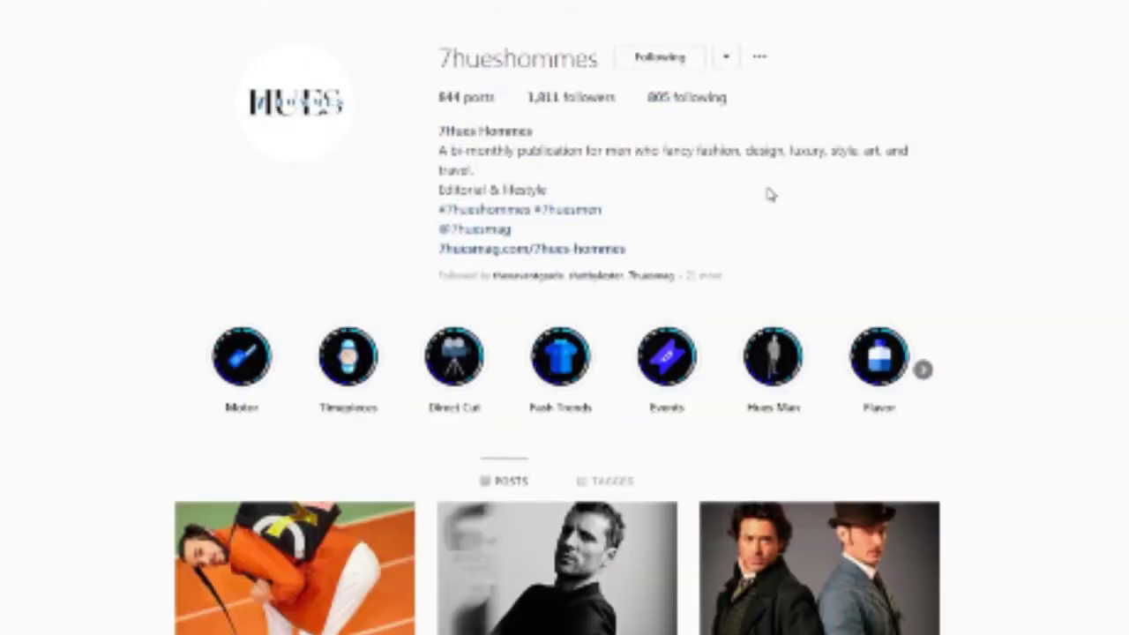
# Browse the 7hueshommes, 7huesmagnoir and vizzycorps profiles and open the "Take Calculated Risks" video post.
pyautogui.scroll(-5, 692, 174)
pyautogui.scroll(-3, 693, 174)
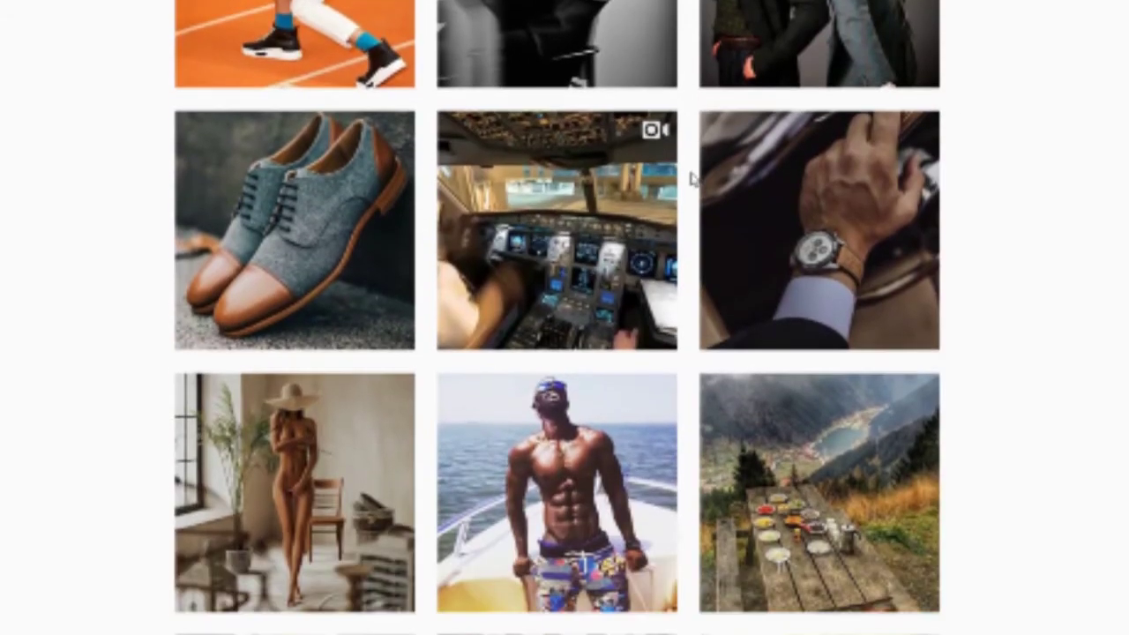
pyautogui.click(760, 253)
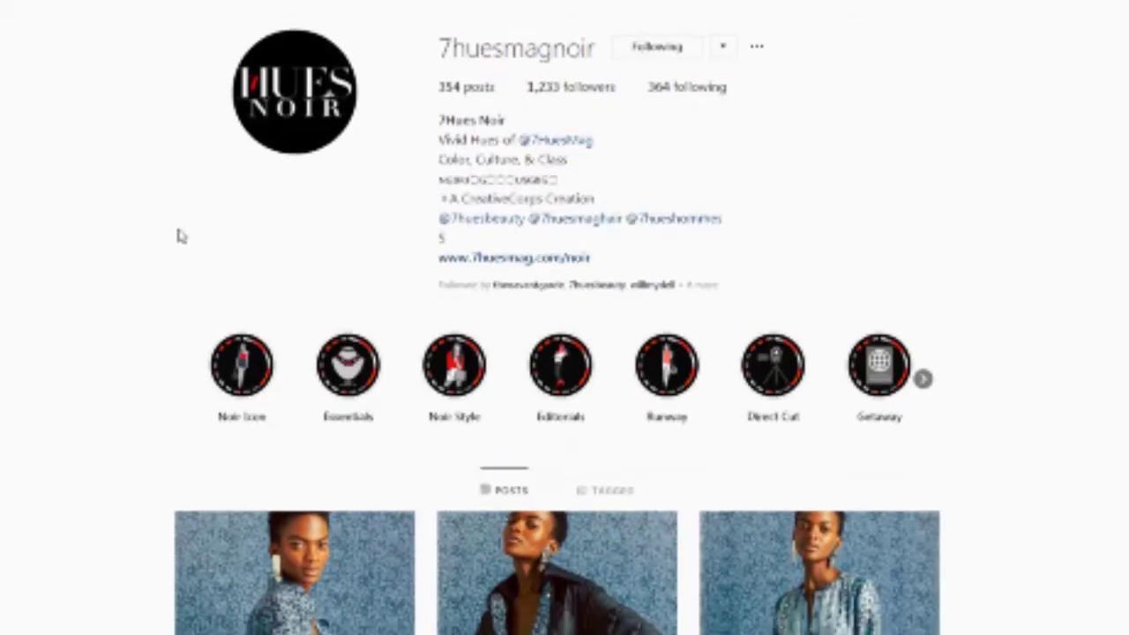
pyautogui.scroll(-8, 179, 236)
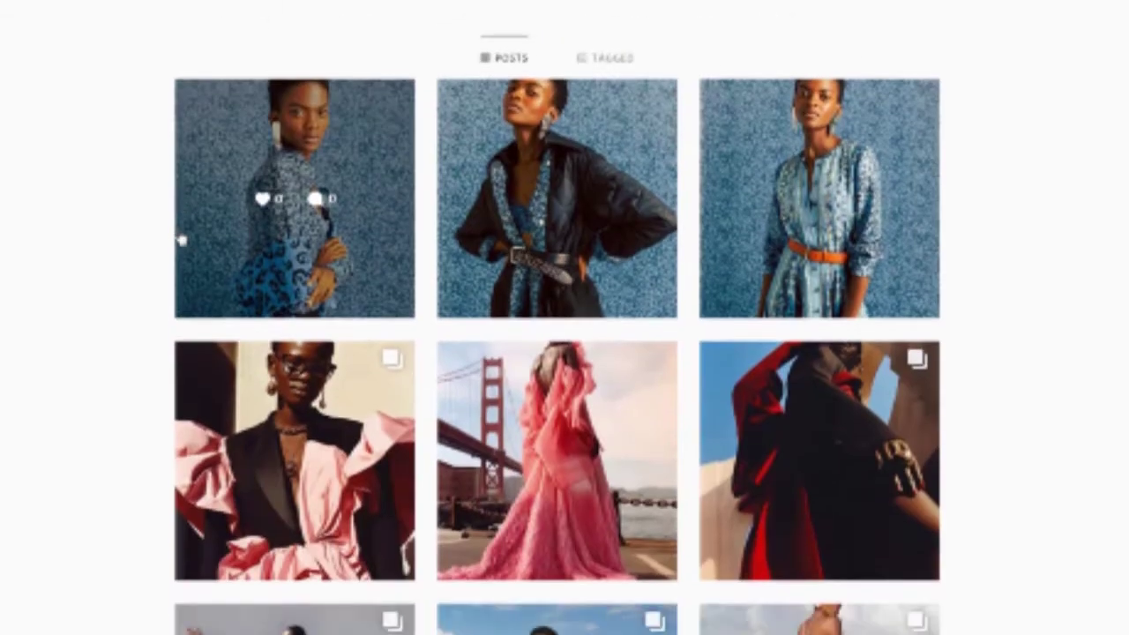
pyautogui.click(284, 424)
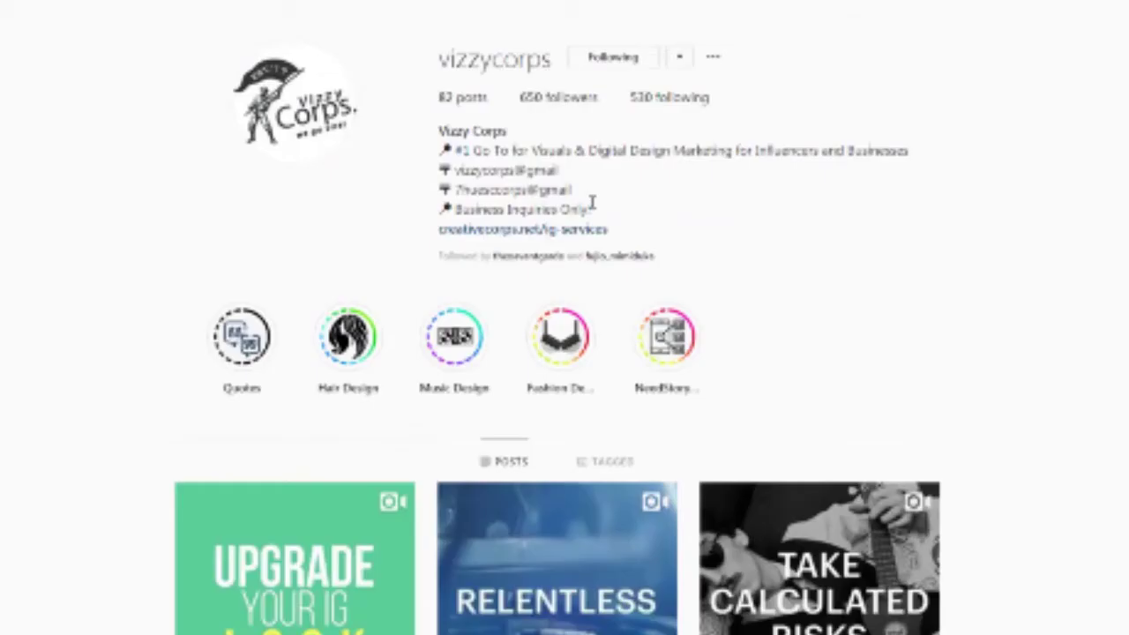
pyautogui.scroll(-5, 595, 211)
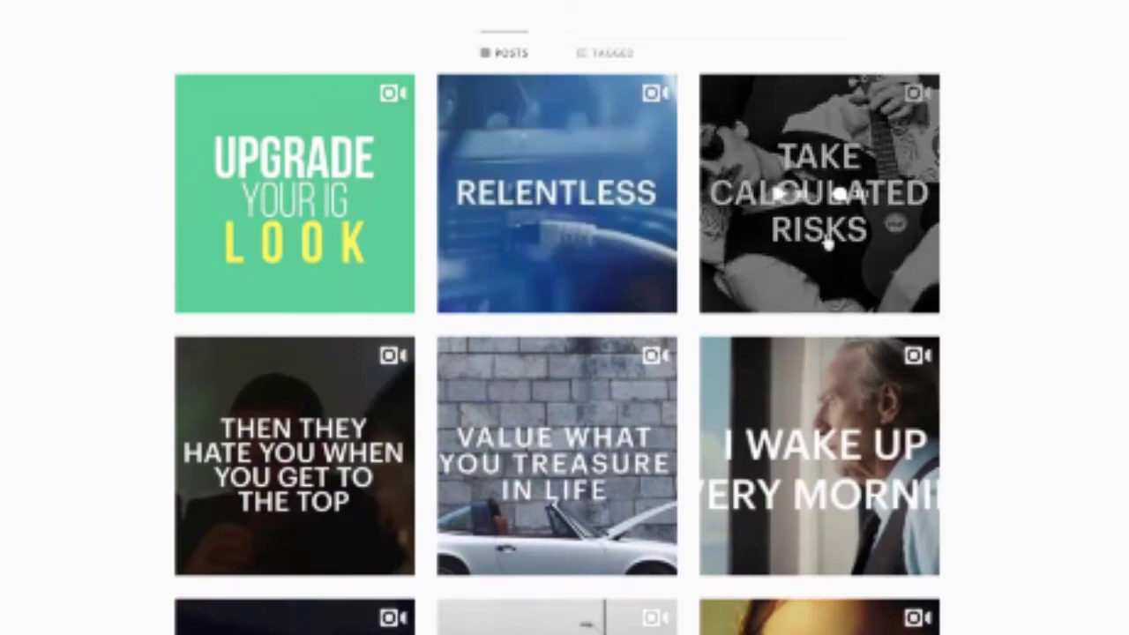
pyautogui.click(777, 192)
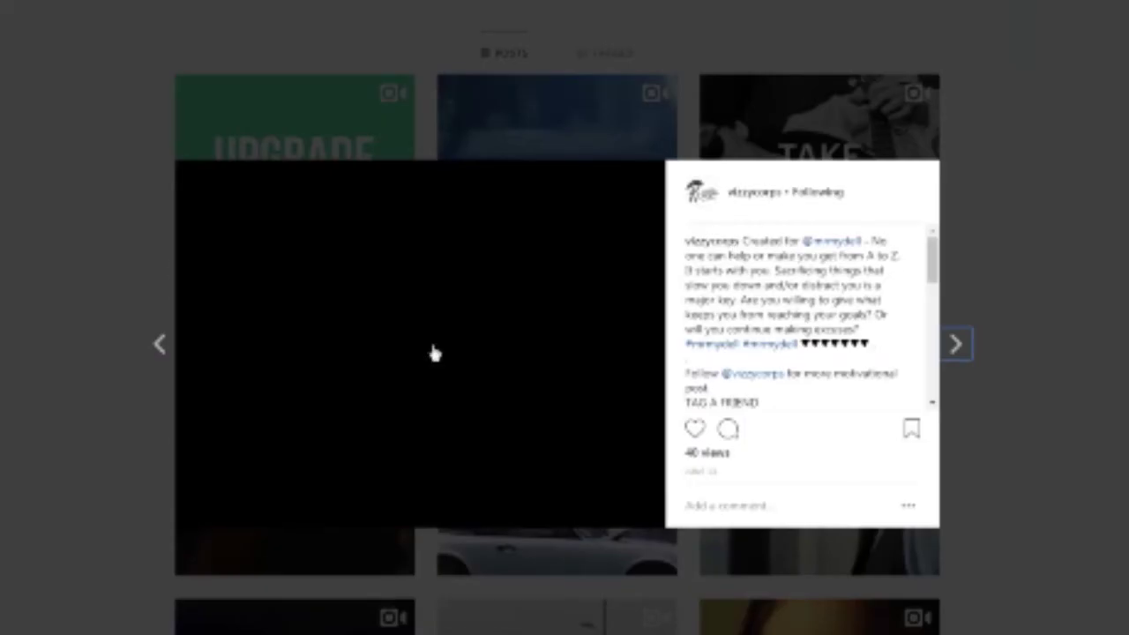